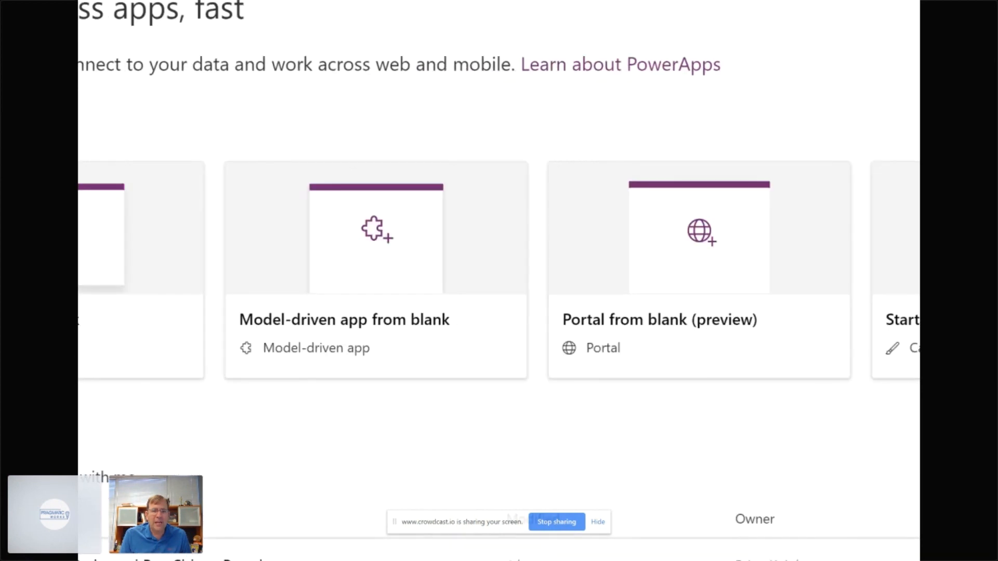
pyautogui.click(662, 4)
pyautogui.moveTo(741, 137)
pyautogui.mouseDown()
pyautogui.moveTo(714, 127)
pyautogui.moveTo(470, 166)
pyautogui.moveTo(604, 430)
pyautogui.moveTo(840, 374)
pyautogui.moveTo(674, 93)
pyautogui.moveTo(641, 108)
pyautogui.mouseUp()
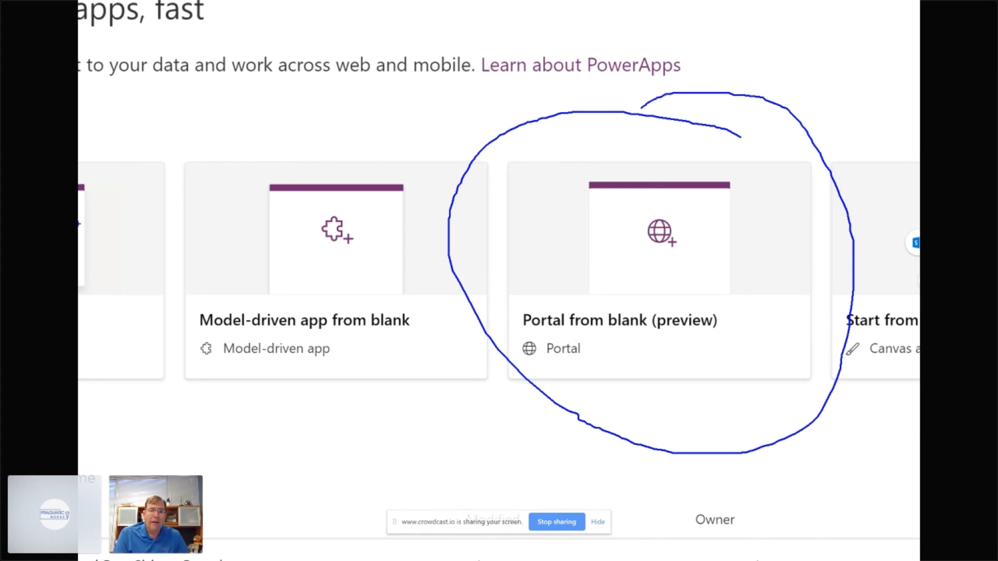
pyautogui.press('Escape')
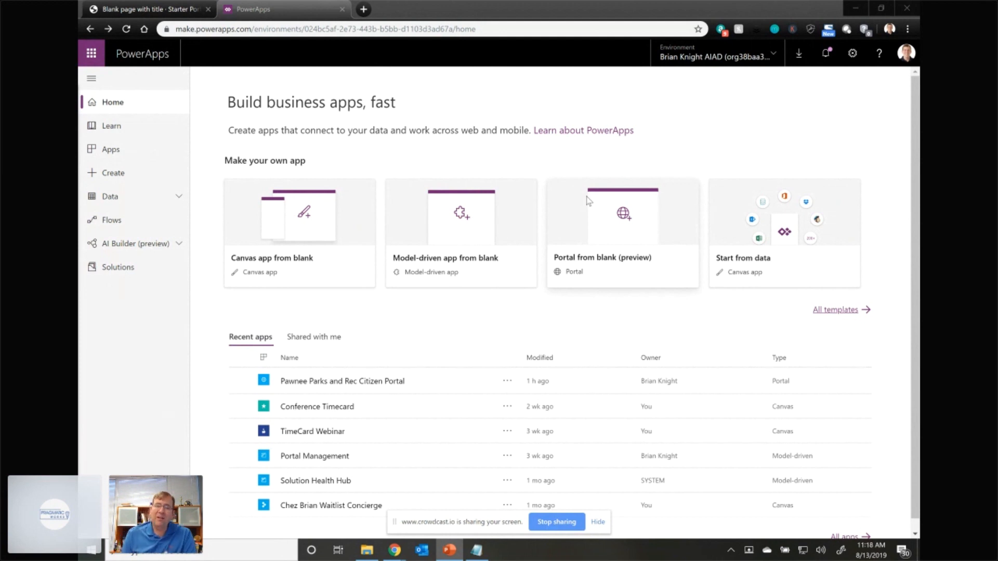
# - Start a blank portal named "name me" with the address "pawneecommons", and cancel its creation
pyautogui.click(610, 268)
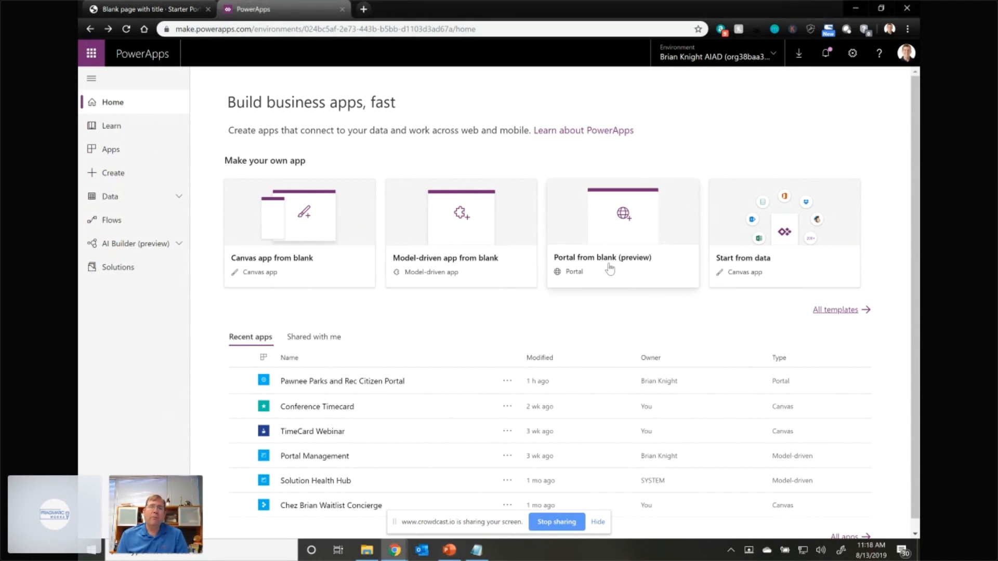
pyautogui.click(610, 267)
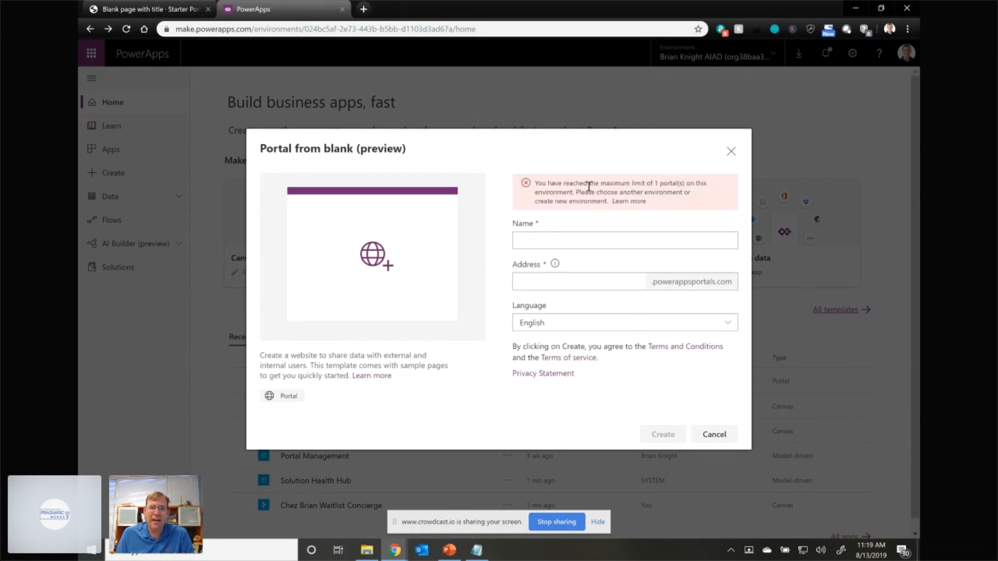
pyautogui.click(569, 242)
pyautogui.write('name me')
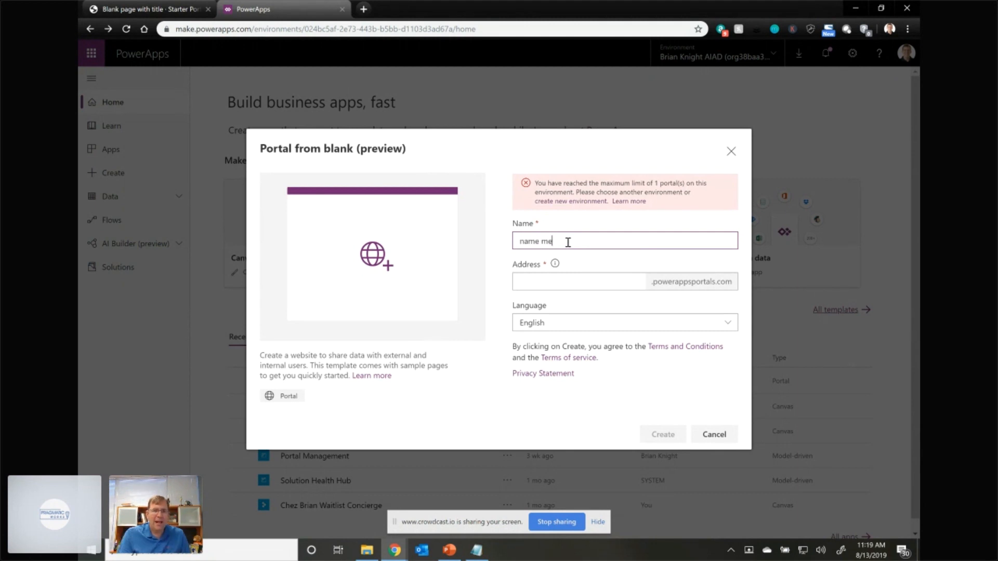
pyautogui.click(557, 282)
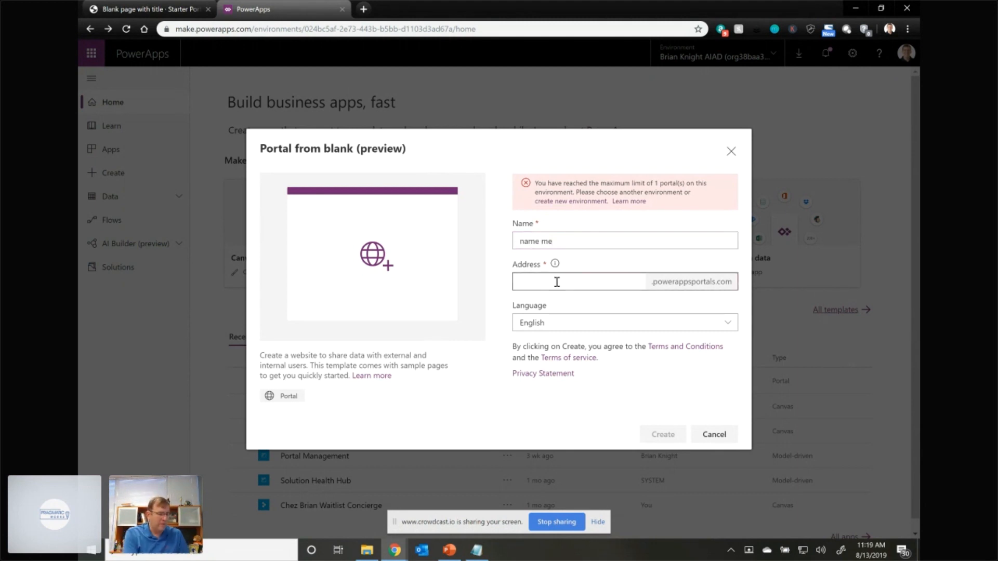
pyautogui.write('pawneecommons')
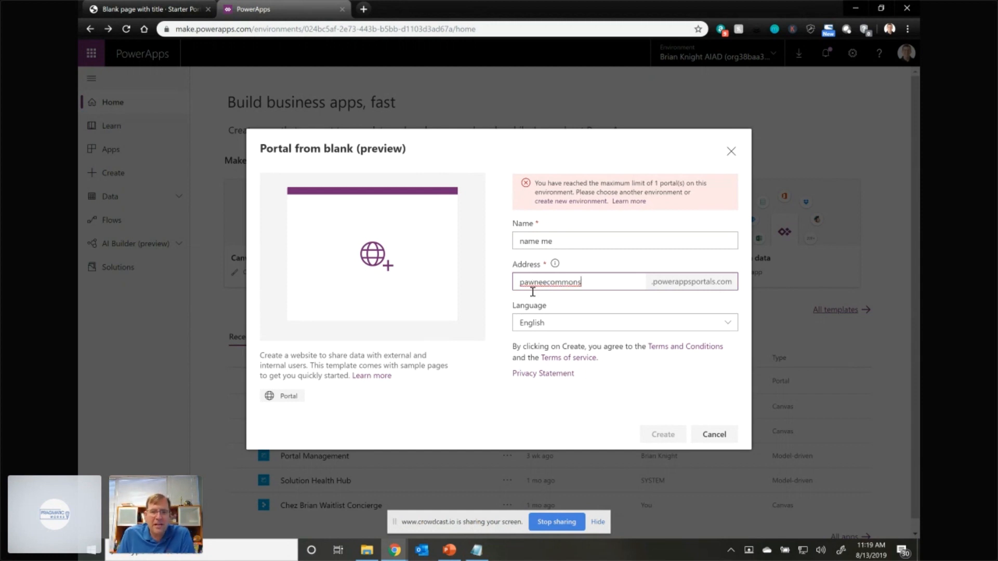
pyautogui.click(575, 246)
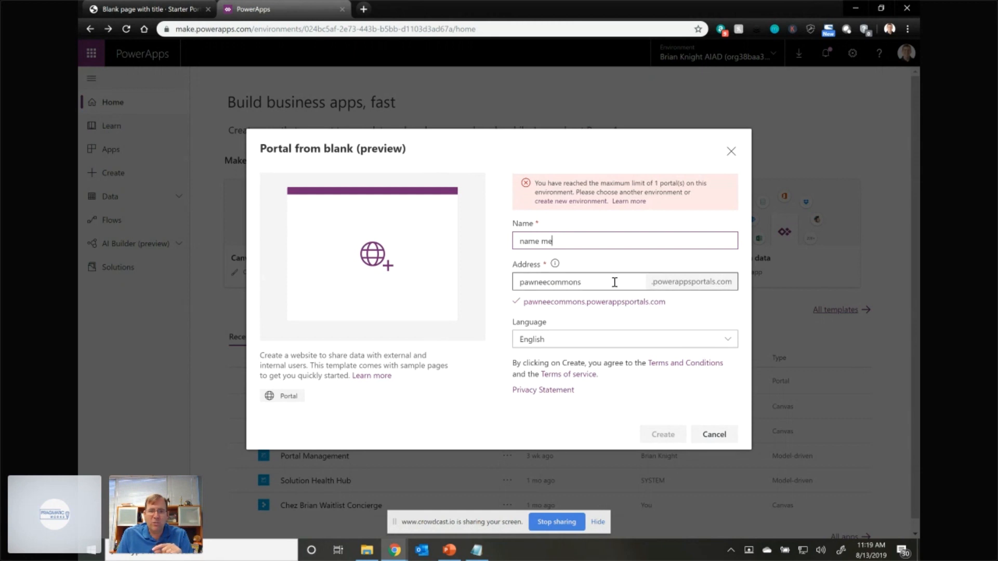
pyautogui.click(704, 436)
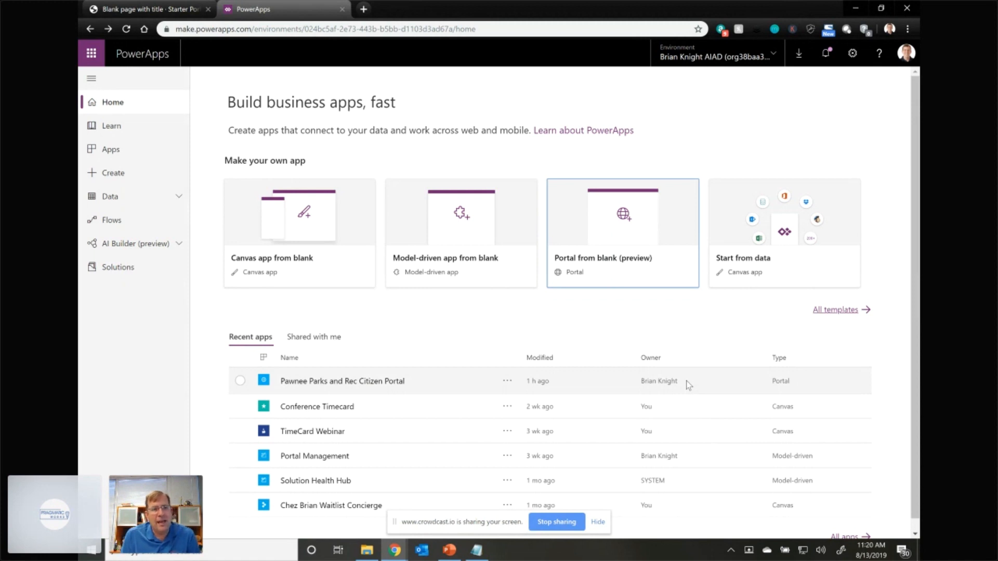
# - Open the Pawnee Parks and Rec Citizen Portal for editing from the recent apps
pyautogui.click(509, 381)
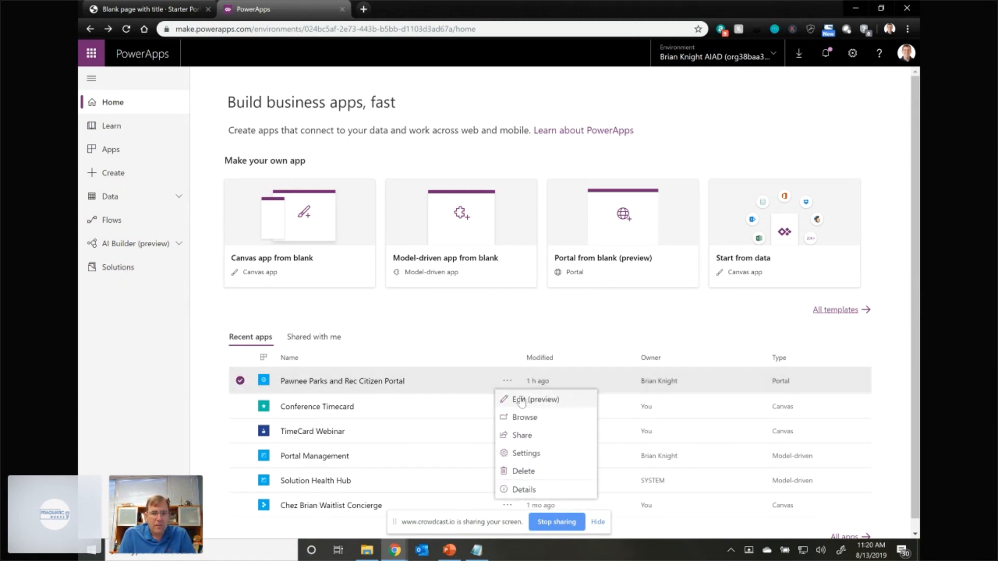
pyautogui.click(521, 401)
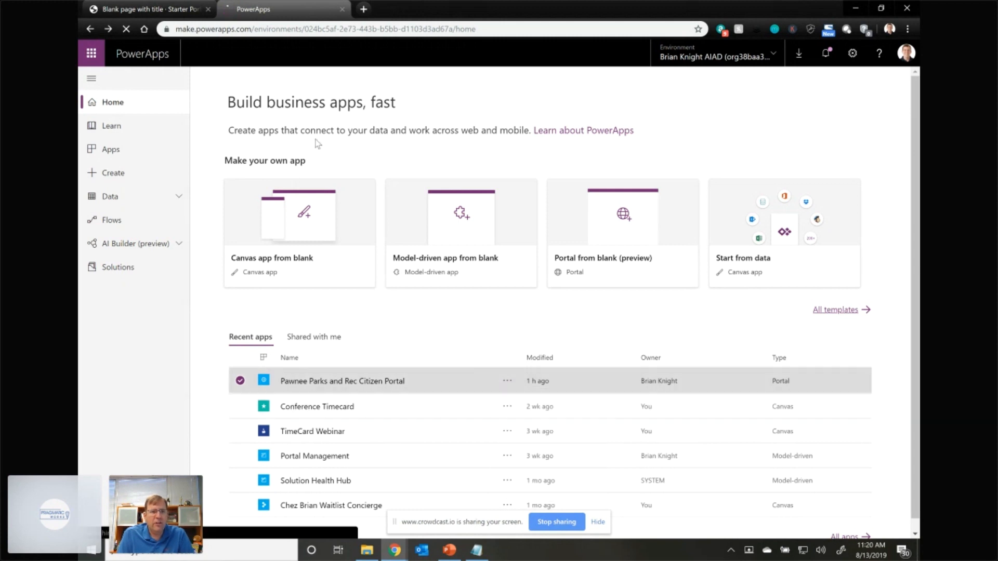
# - Load make.powerapps.com in the browser tab that shows the portal's "Blank page with title"
pyautogui.click(175, 9)
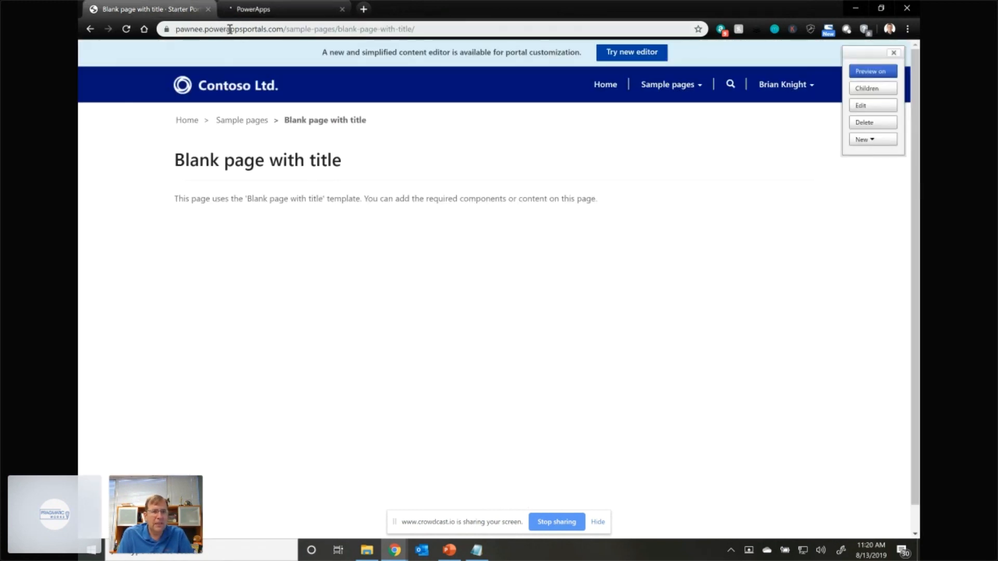
pyautogui.click(229, 28)
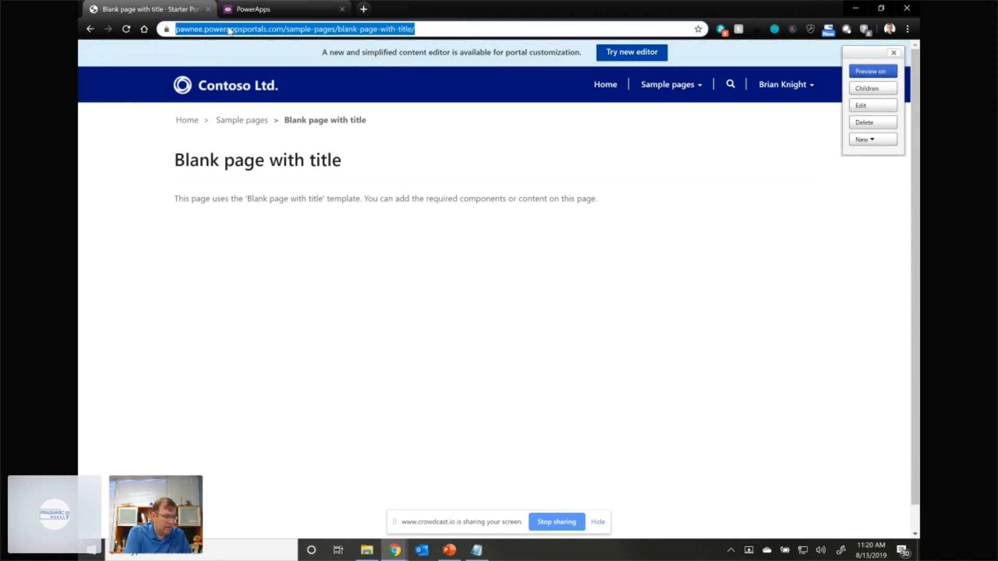
pyautogui.write('make.powerapps.com')
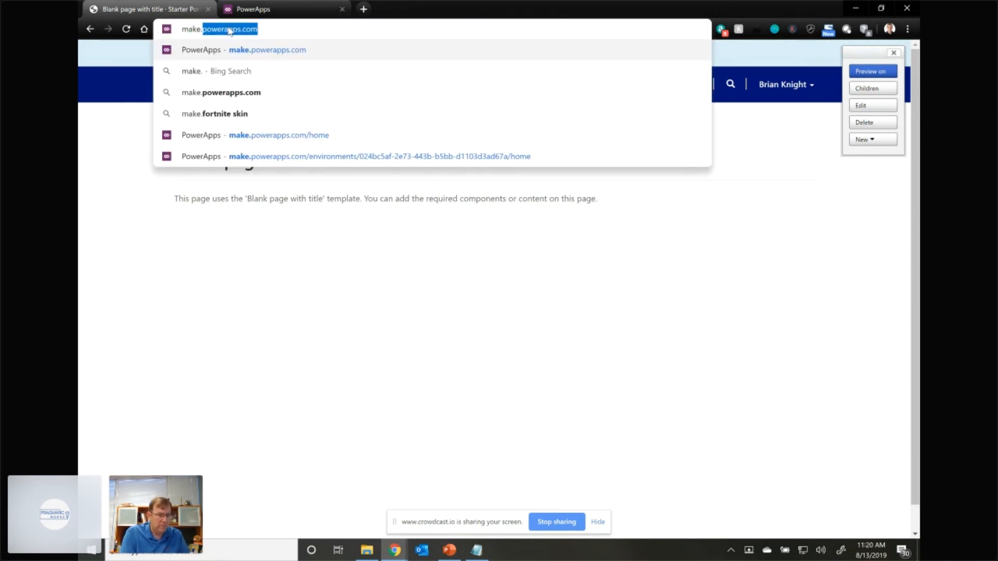
pyautogui.press('Return')
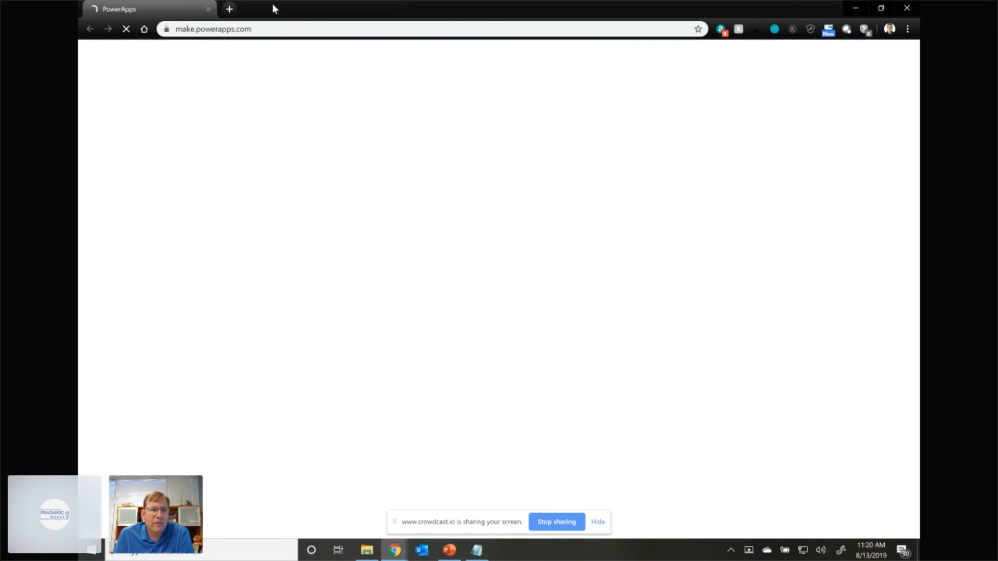
pyautogui.moveTo(272, 4); pyautogui.dragTo(313, 17)
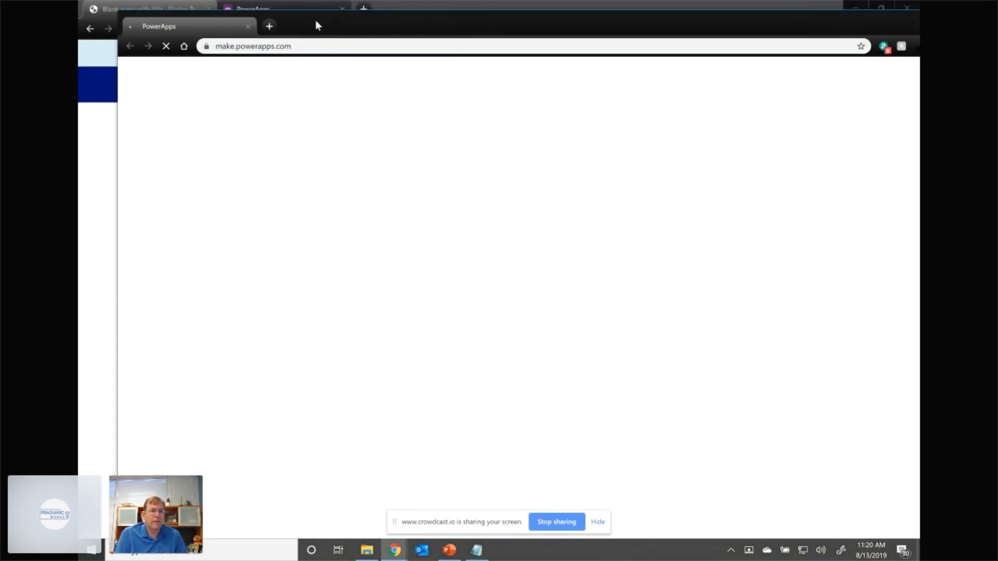
pyautogui.click(190, 11)
pyautogui.click(215, 30)
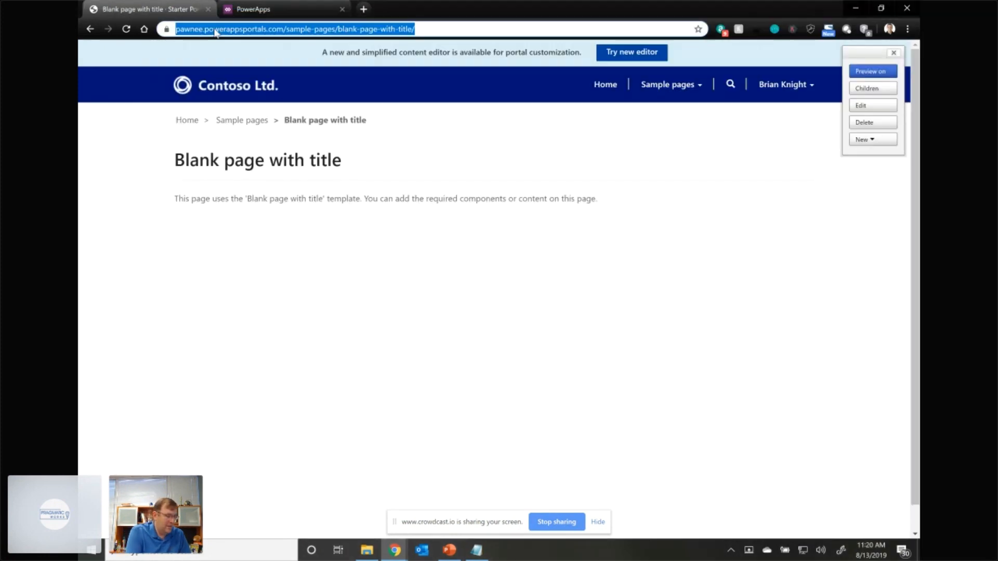
pyautogui.write('make.powerapps.com')
pyautogui.press('Return')
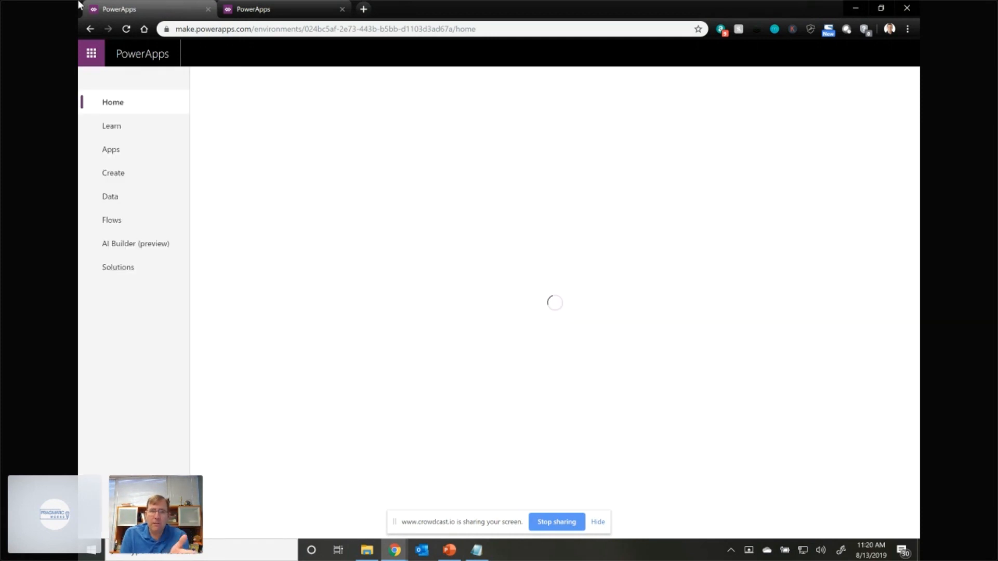
# - Open the live portal at pawnee.powerappsportals.com in a new browser tab
pyautogui.click(365, 9)
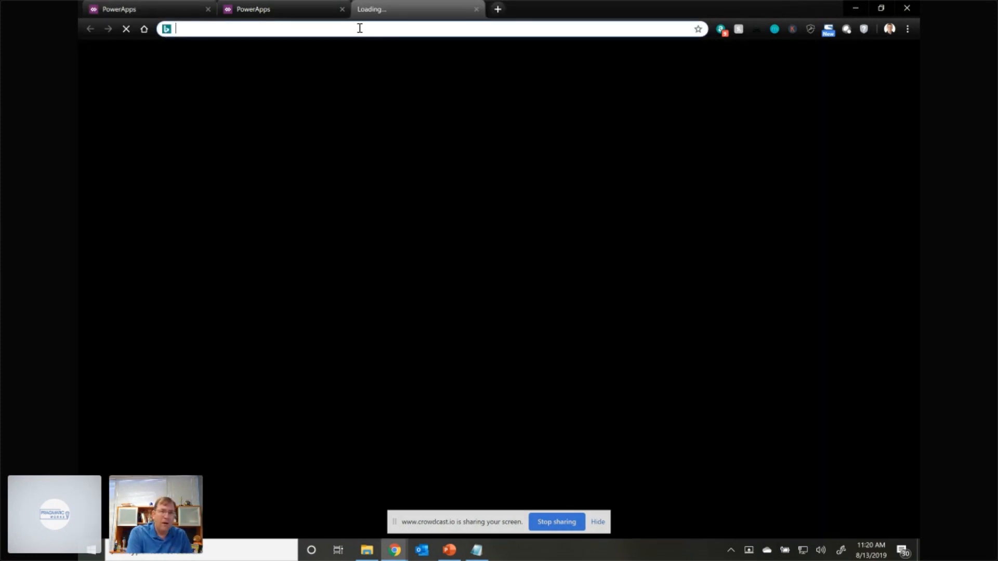
pyautogui.write('pawnee.p')
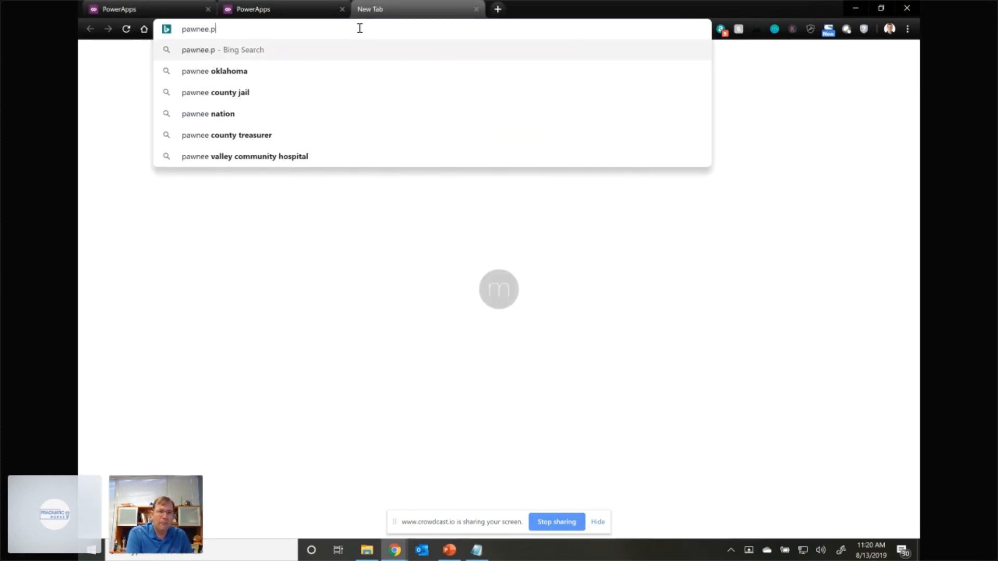
pyautogui.write('owerapps')
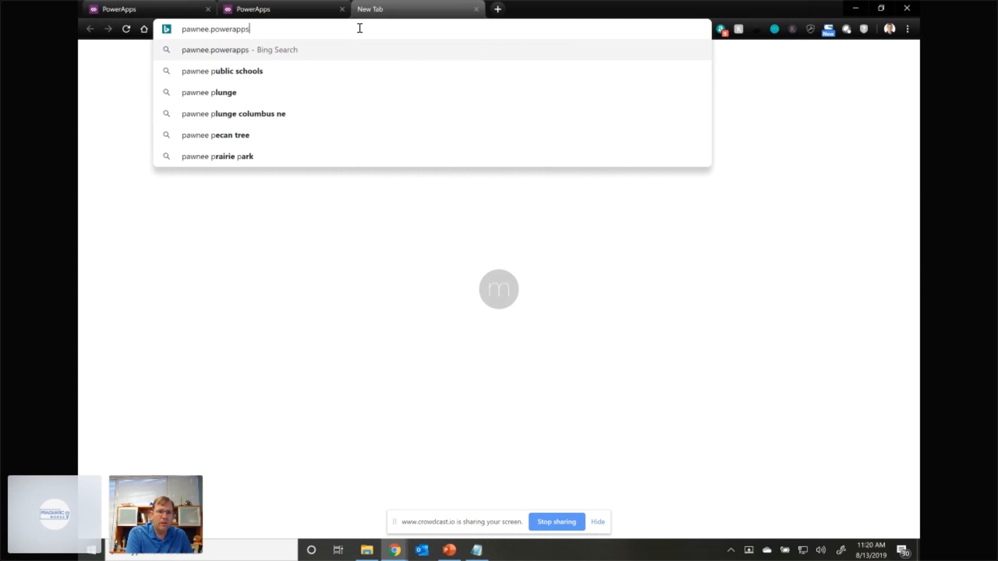
pyautogui.write('portals.com')
pyautogui.press('Return')
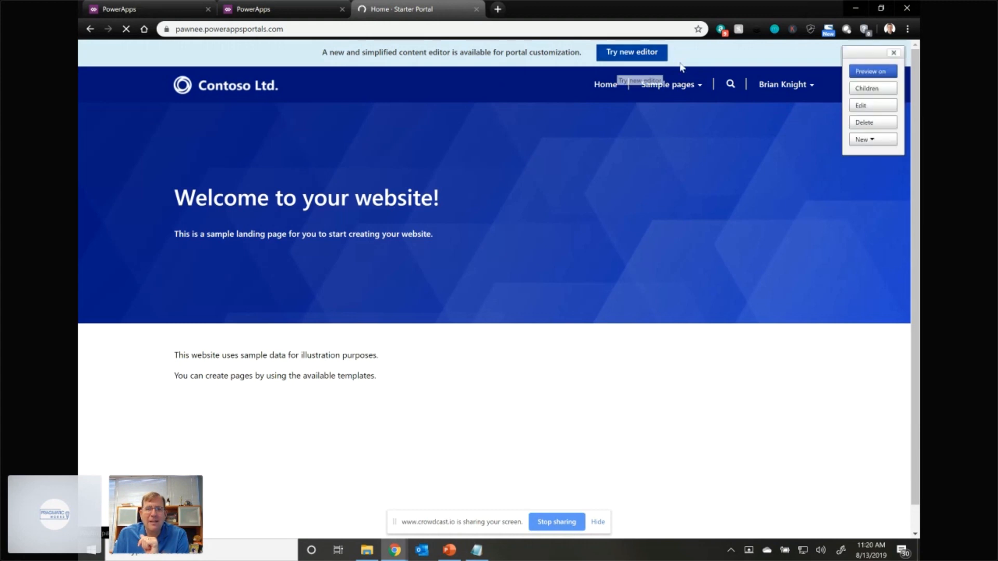
# - Sign out of the live portal and view the list of sample pages offered to anonymous visitors
pyautogui.click(893, 54)
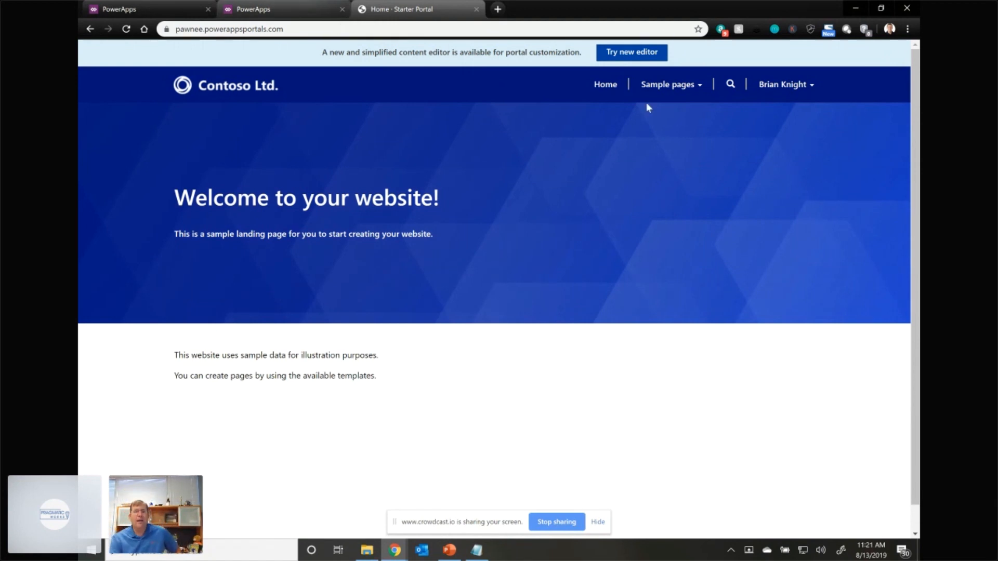
pyautogui.click(808, 86)
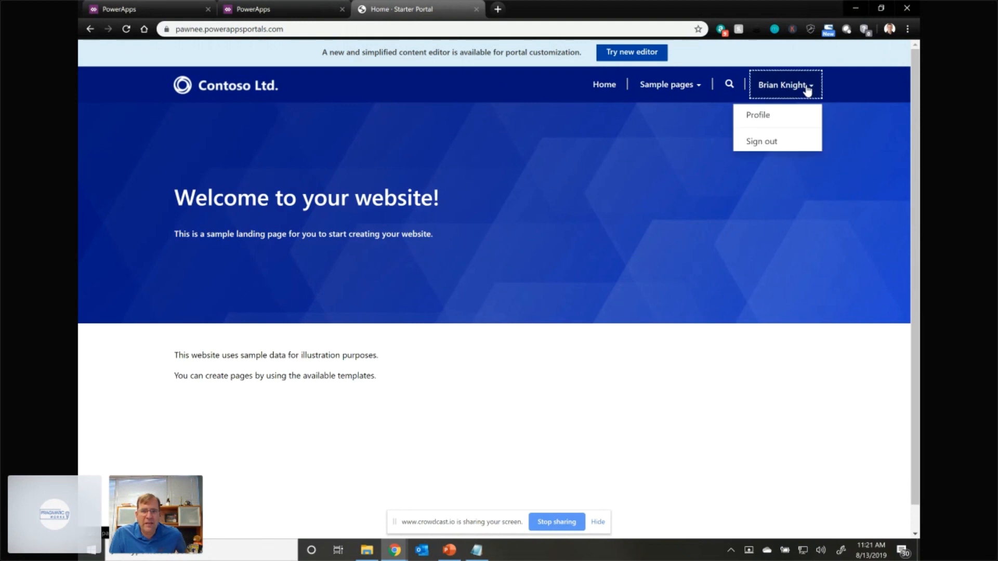
pyautogui.click(783, 147)
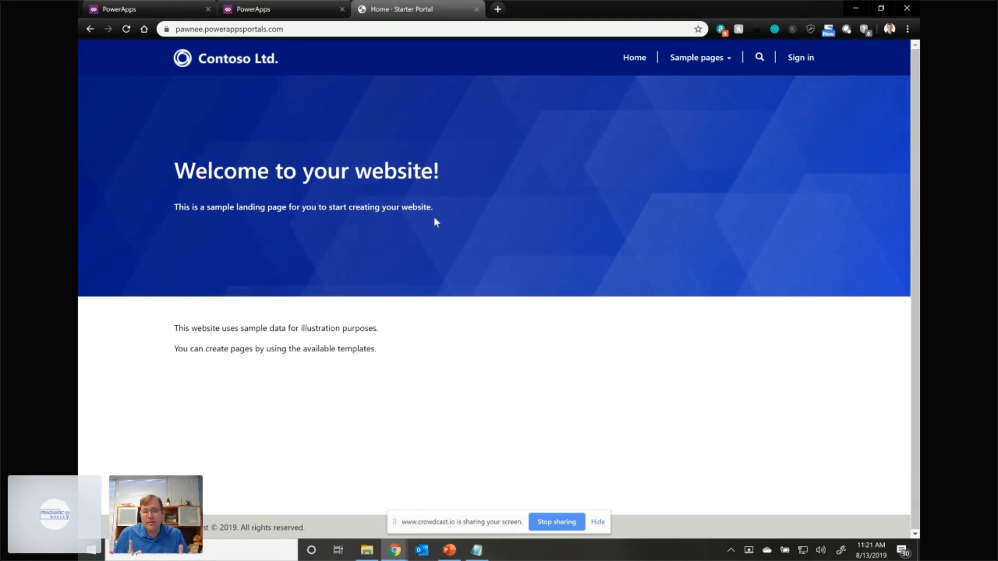
pyautogui.click(694, 67)
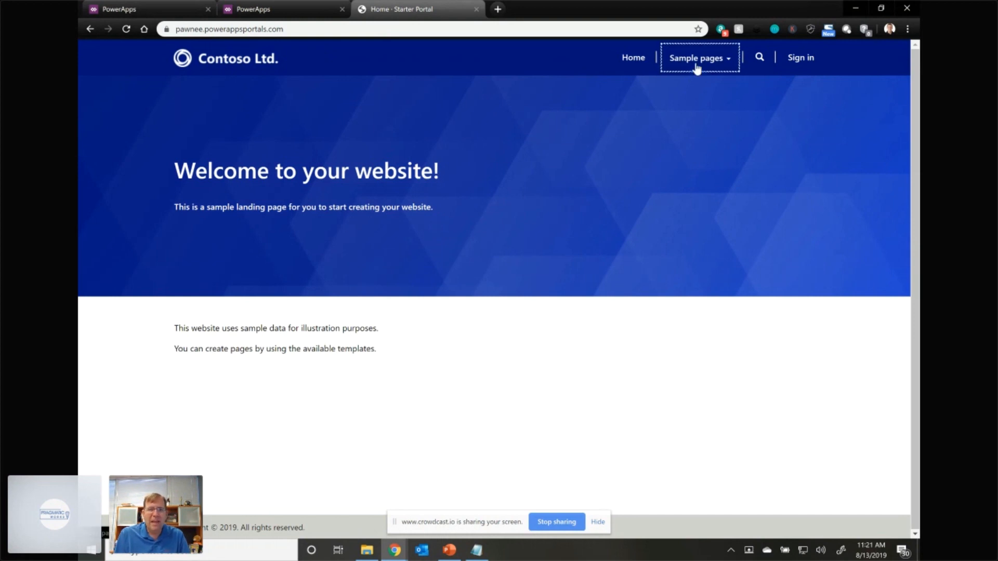
pyautogui.click(645, 229)
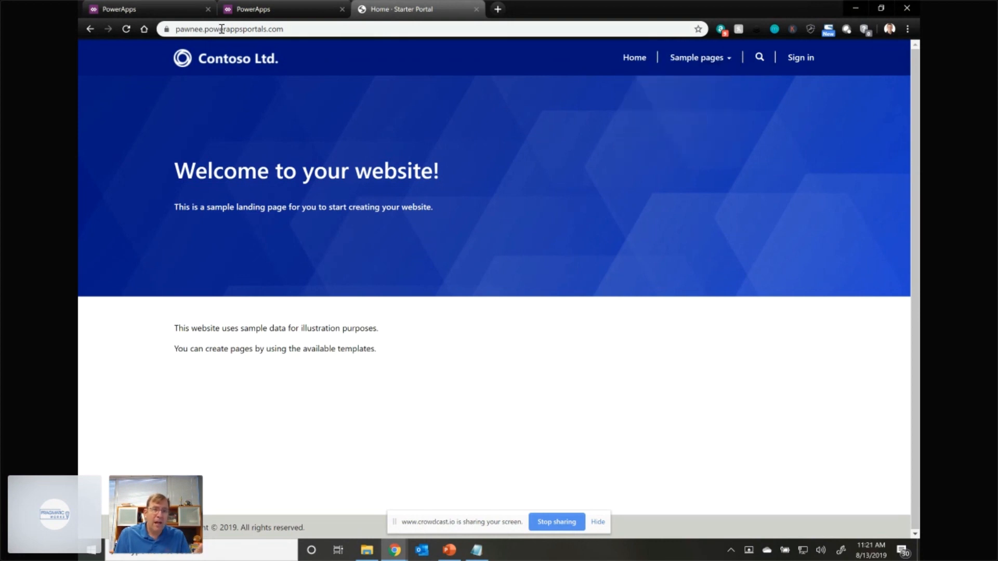
# - In the portal editor, replace the header's Contoso Ltd. logo with the uploaded image pawnee.png and shrink it to about 172 by 56 px
pyautogui.click(247, 10)
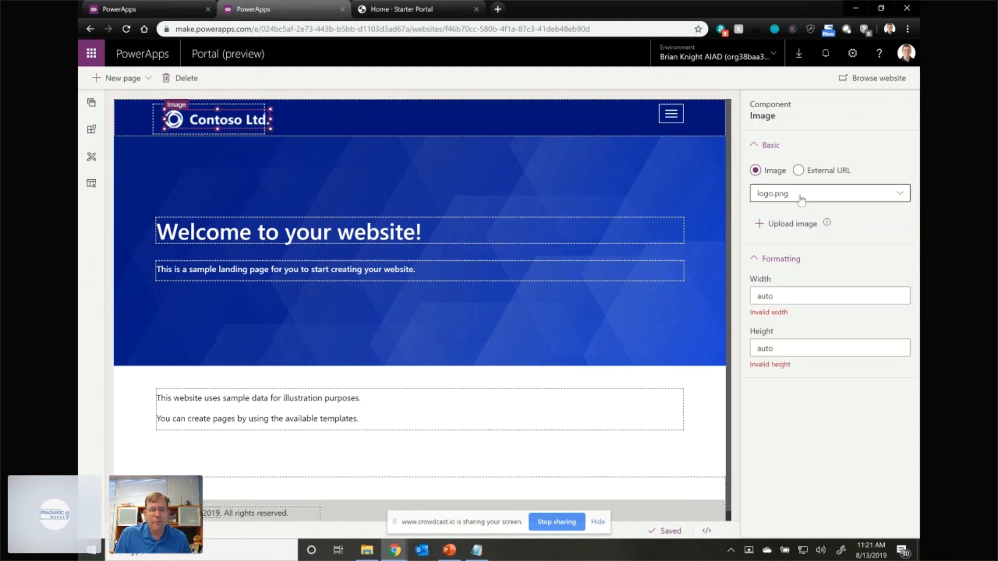
pyautogui.click(801, 199)
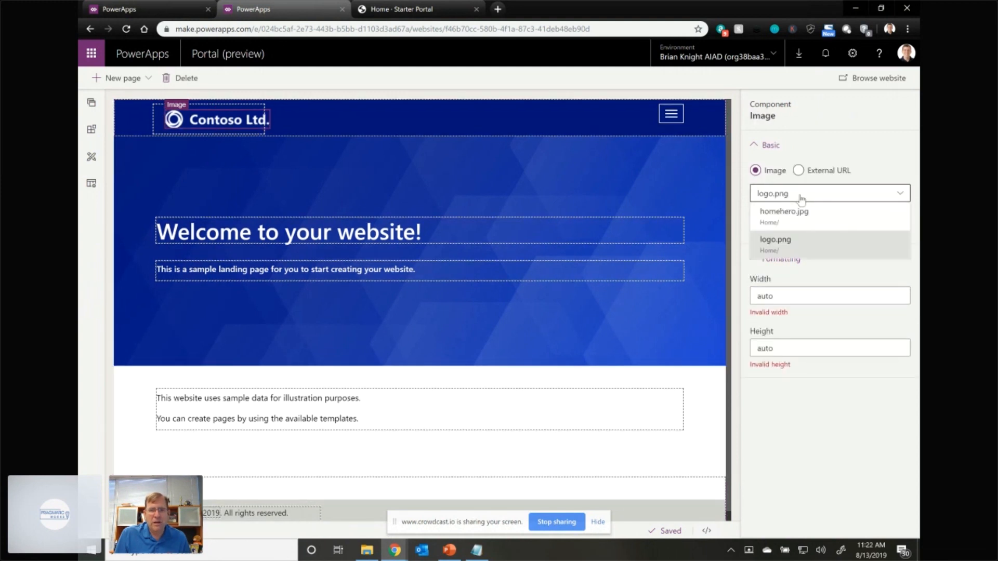
pyautogui.click(803, 198)
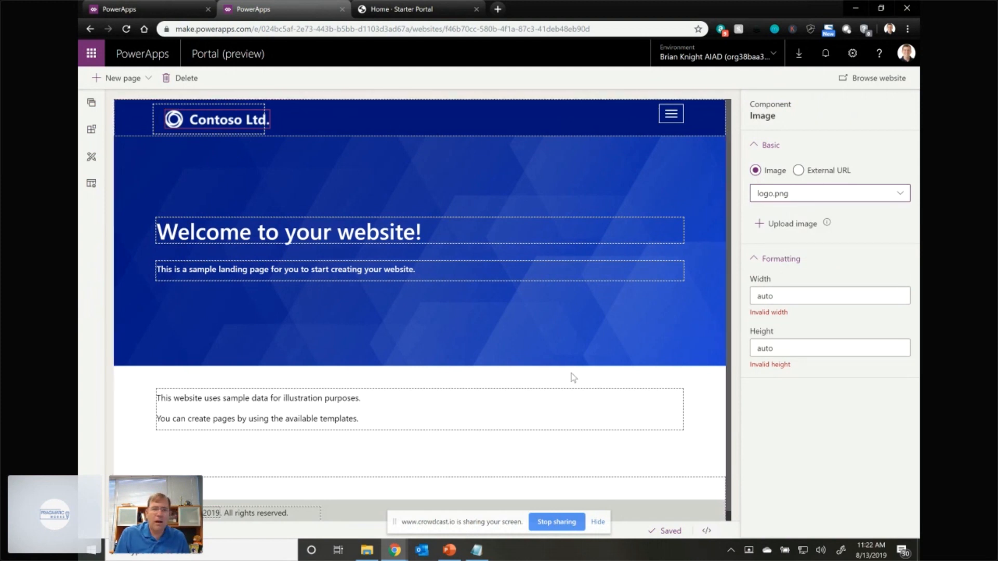
pyautogui.click(775, 227)
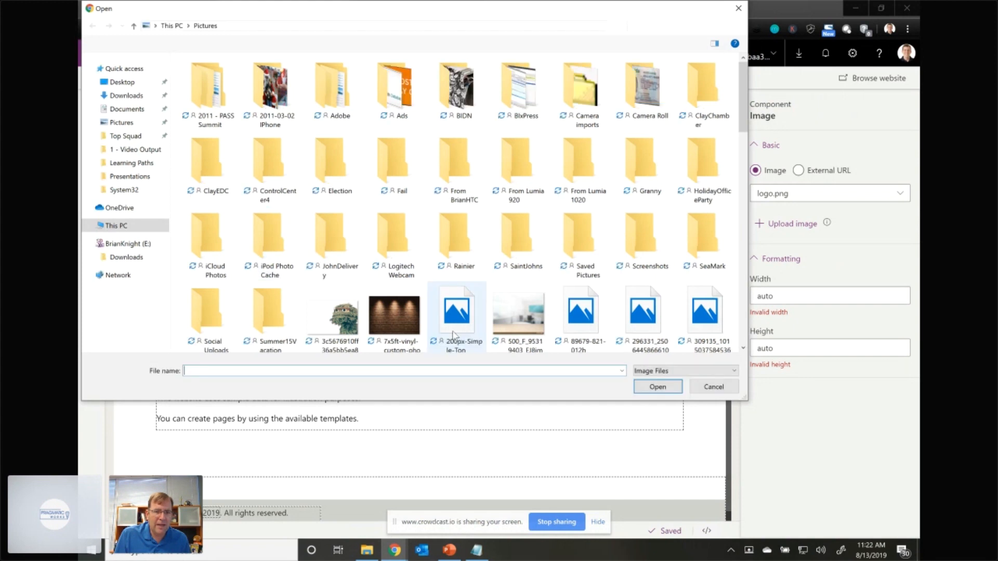
pyautogui.write('p')
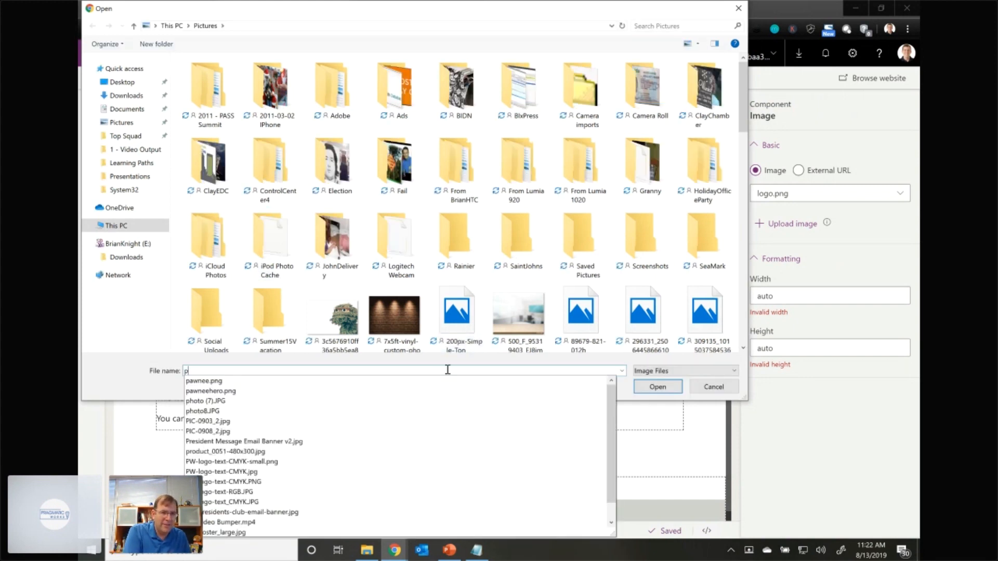
pyautogui.press('Down')
pyautogui.press('Return')
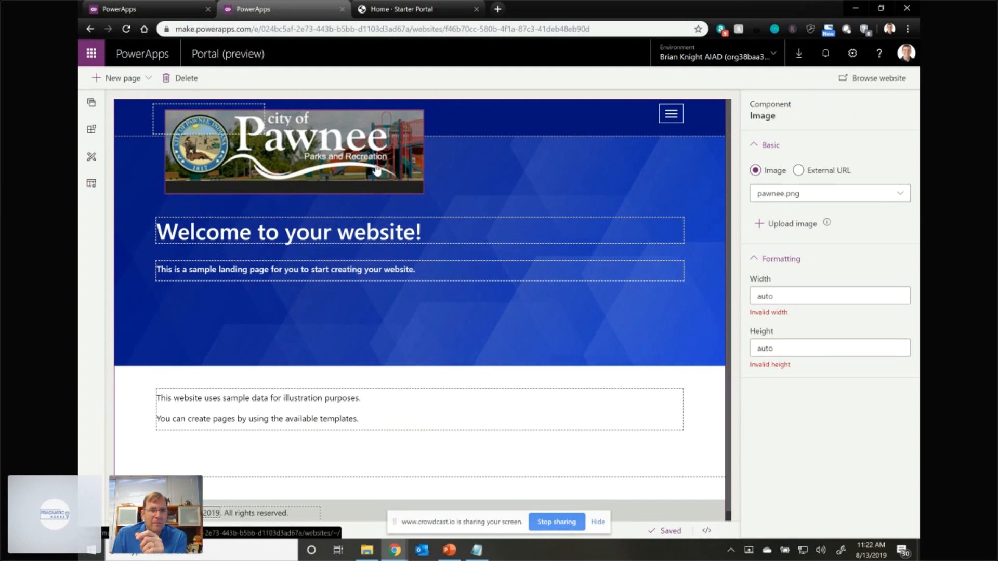
pyautogui.click(426, 192)
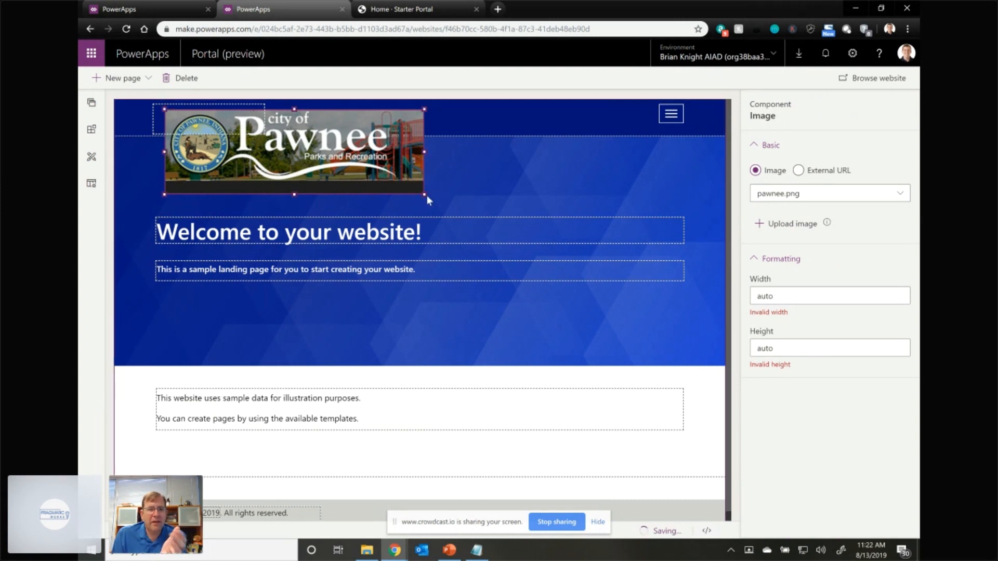
pyautogui.moveTo(426, 195); pyautogui.dragTo(261, 124)
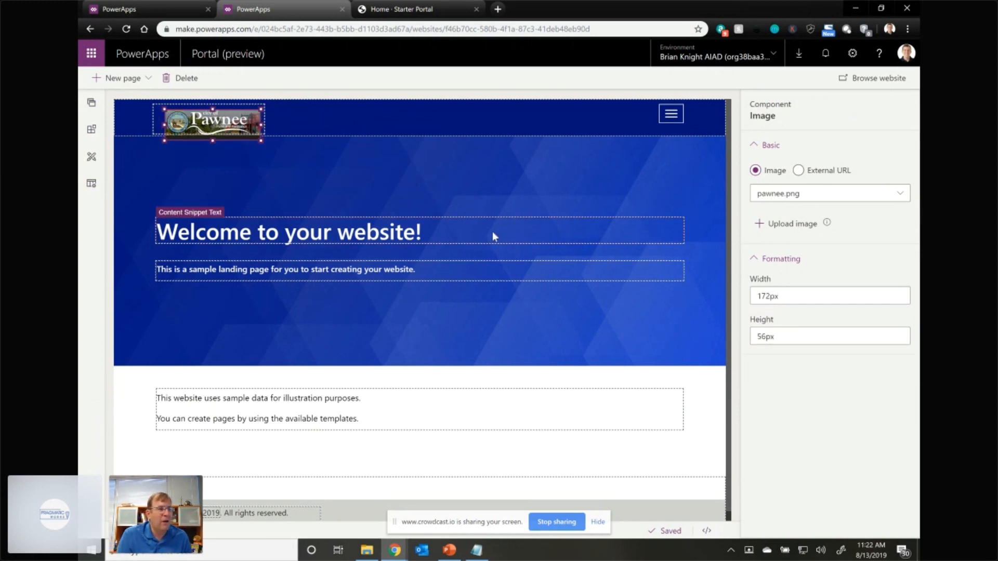
# - Replace the banner heading "Welcome to your website!" with the beginning of a new heading, "Welcome toP"
pyautogui.click(402, 228)
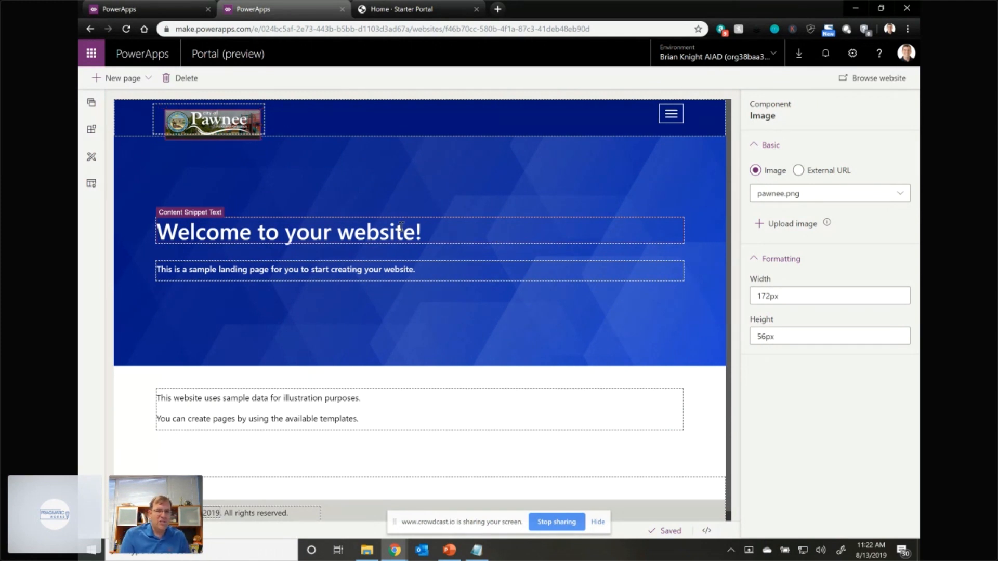
pyautogui.tripleClick(401, 229)
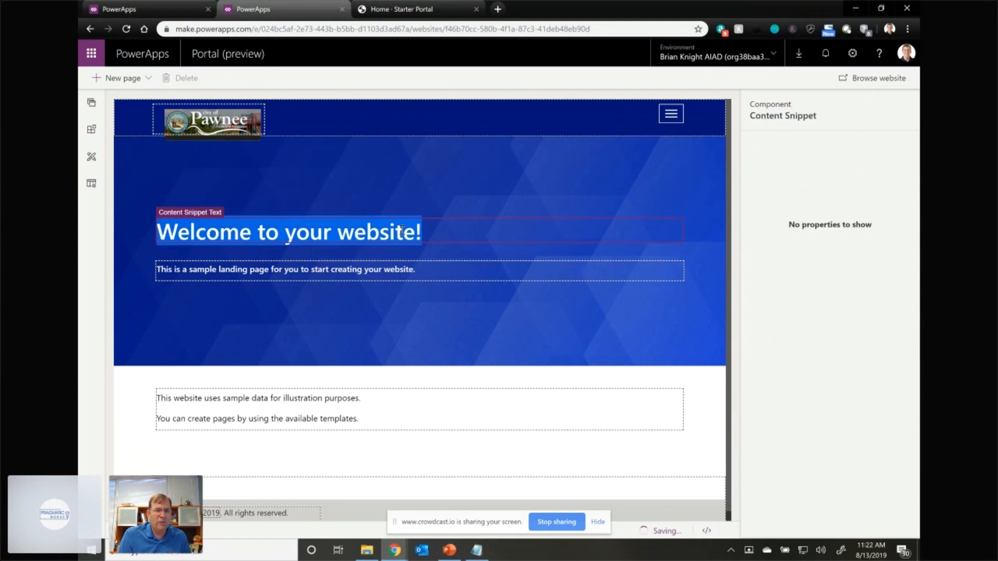
pyautogui.write('Welco')
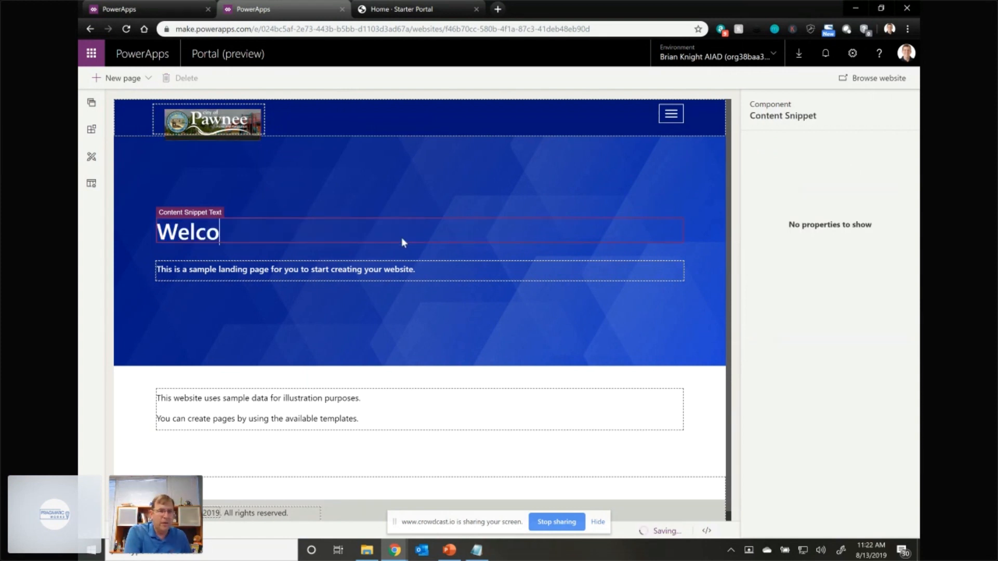
pyautogui.write('me to')
pyautogui.hotkey('alt', 'space')
pyautogui.write('P')
pyautogui.press('Escape')
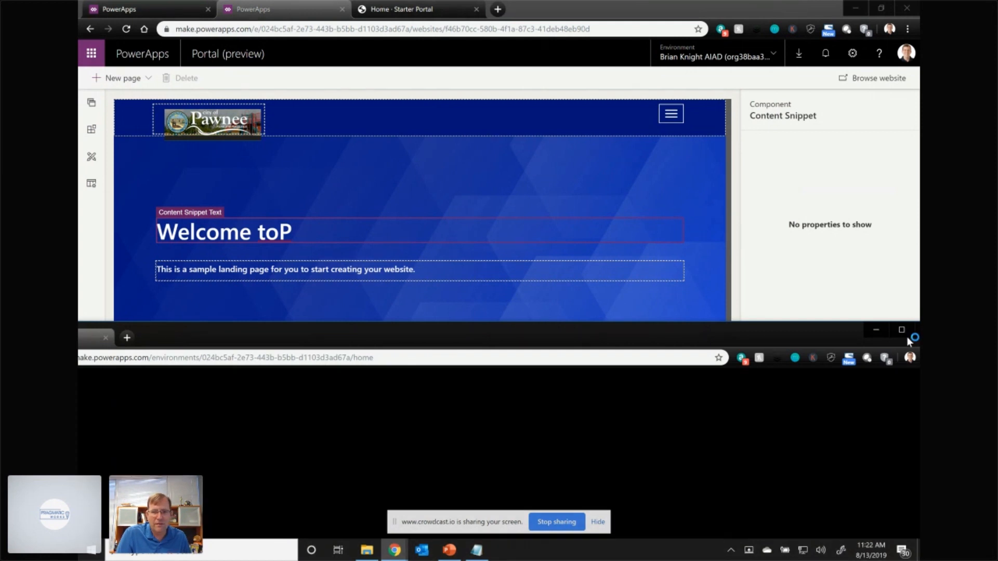
pyautogui.click(916, 333)
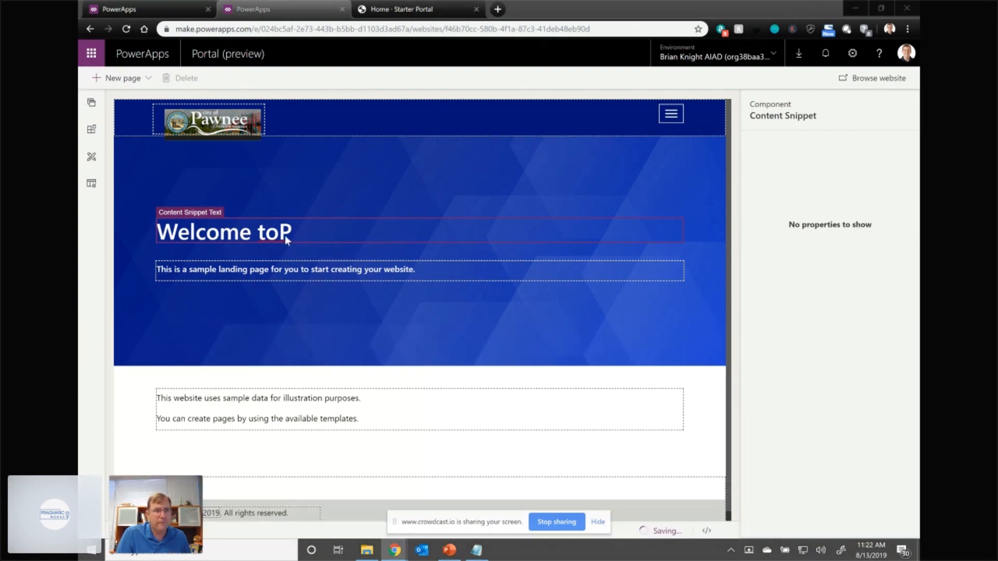
pyautogui.hotkey('ctrl', 's')
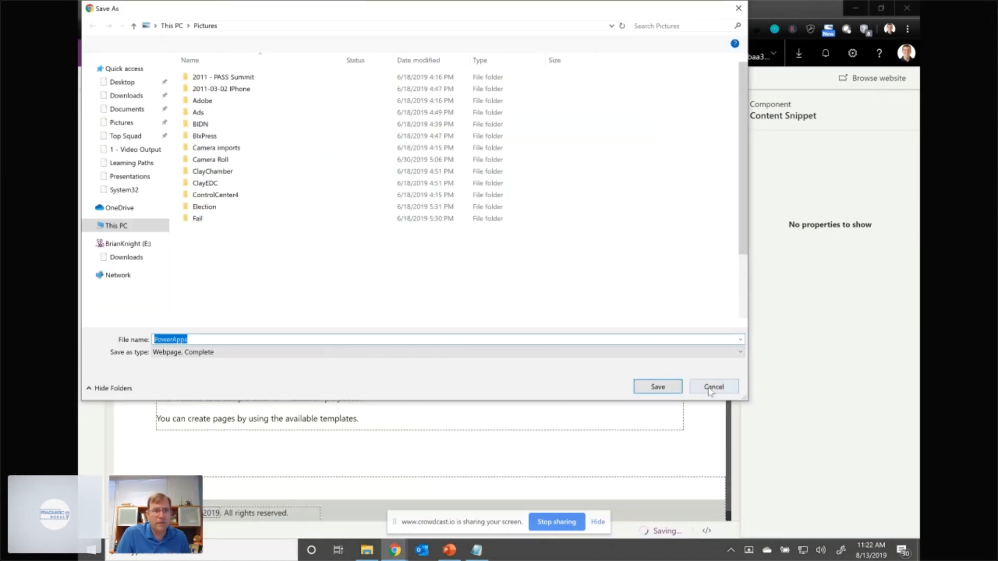
pyautogui.click(713, 388)
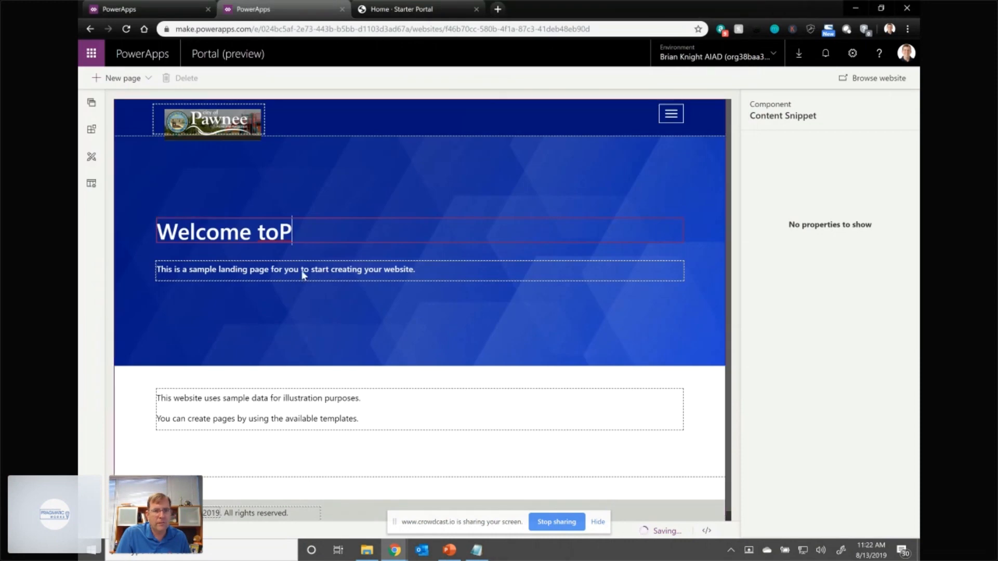
# - Complete the banner heading so that it reads "Welcome to Pawneee Parks and Rec Citizen Site"
pyautogui.press('Right')
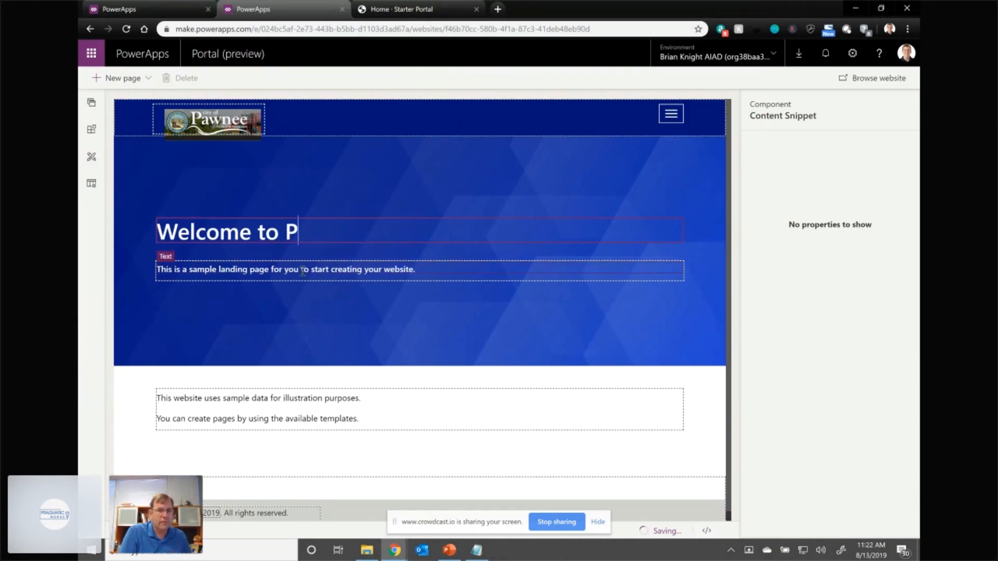
pyautogui.write('awneee Par')
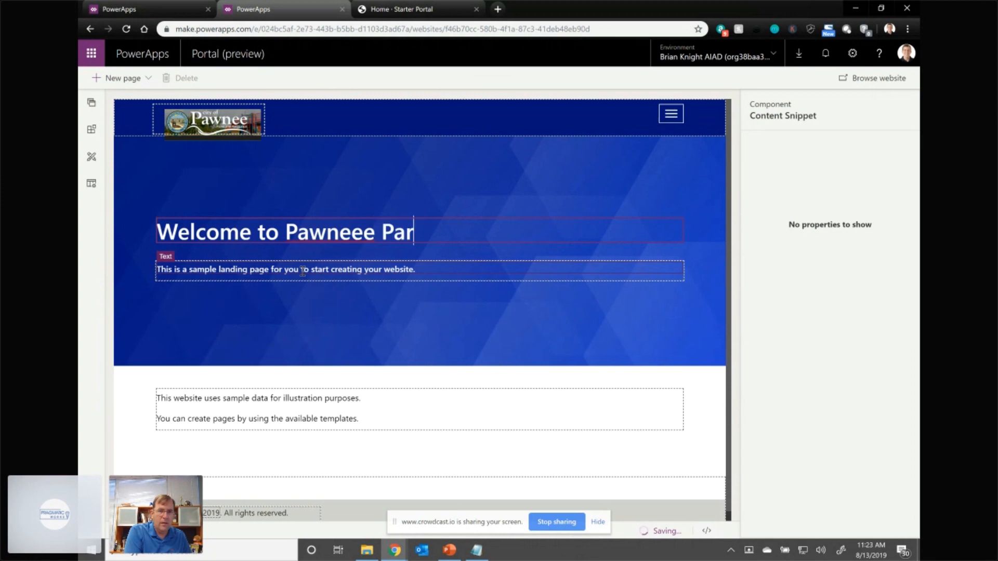
pyautogui.write('ks and Rec')
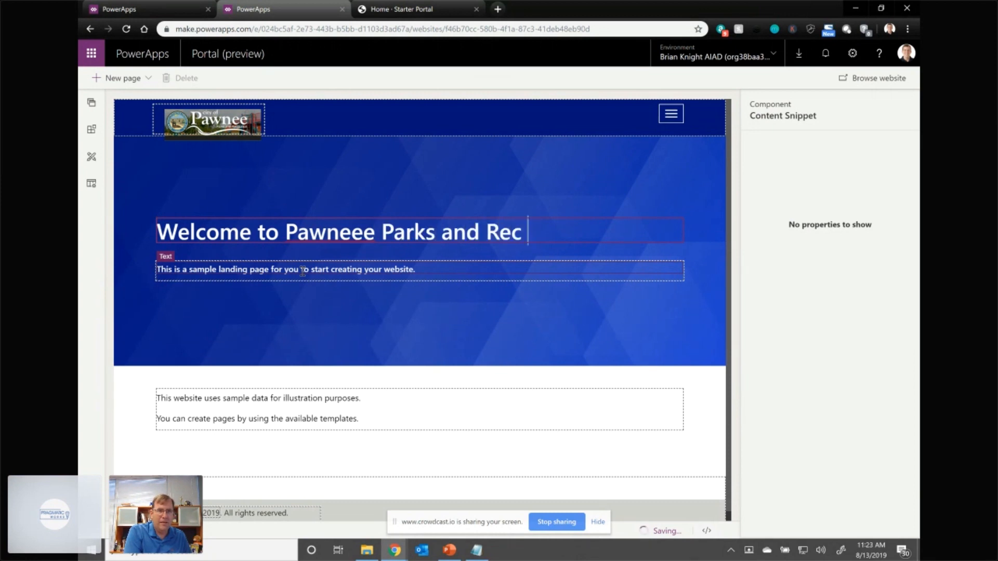
pyautogui.write(' Citizen Site')
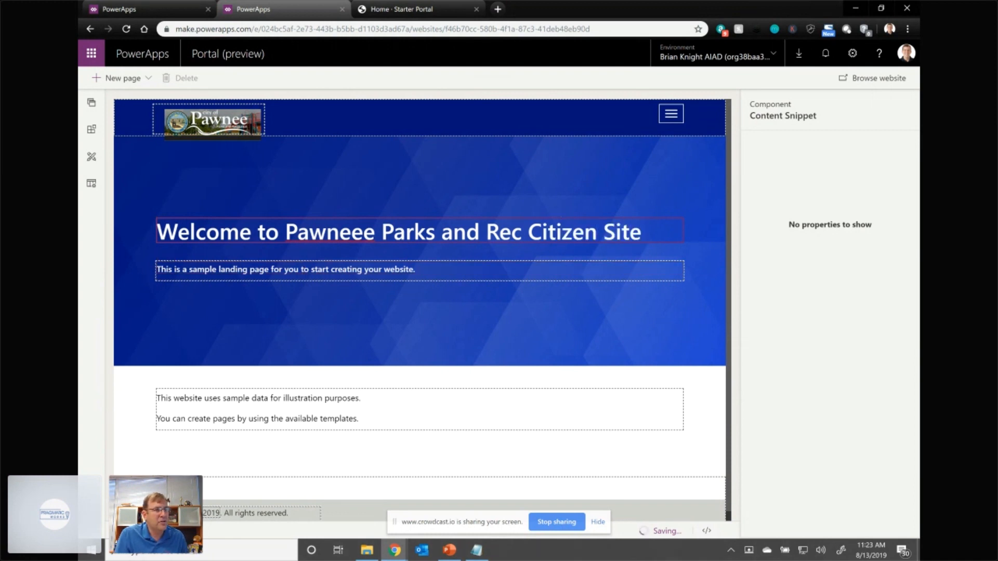
pyautogui.moveTo(499, 552); pyautogui.dragTo(79, 229)
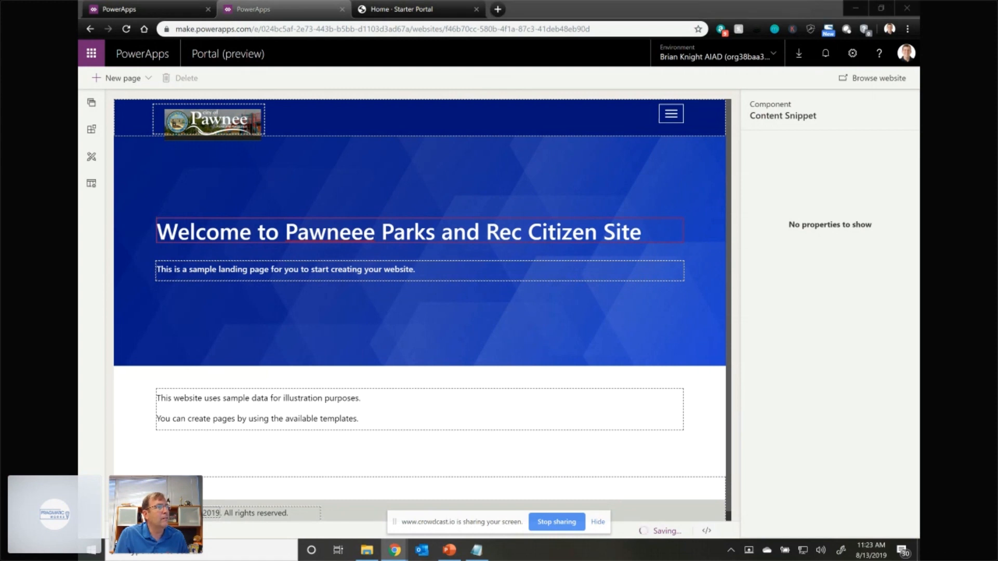
pyautogui.click(397, 322)
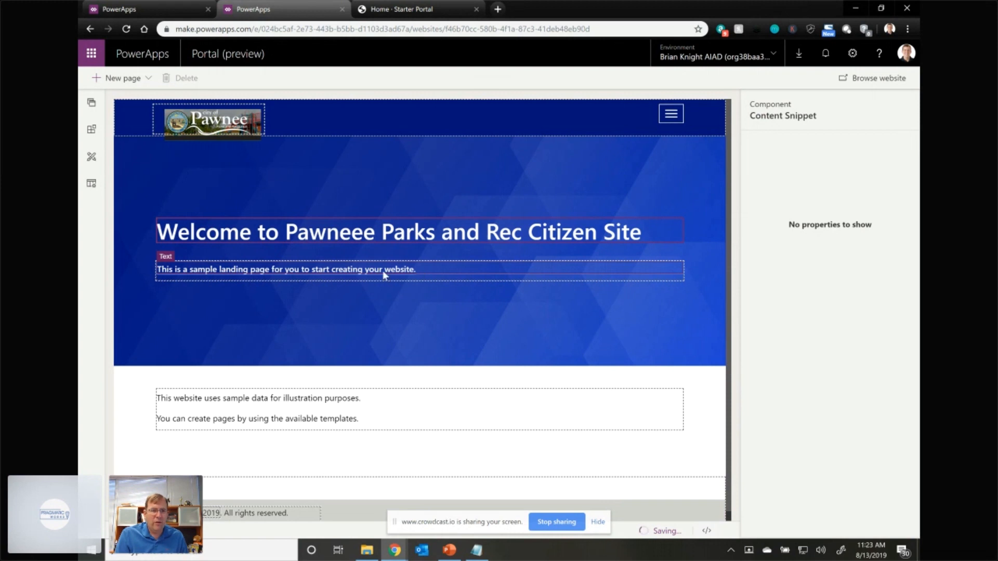
# - Delete the sample landing page sentence beneath the banner heading
pyautogui.click(263, 273)
pyautogui.click(250, 269)
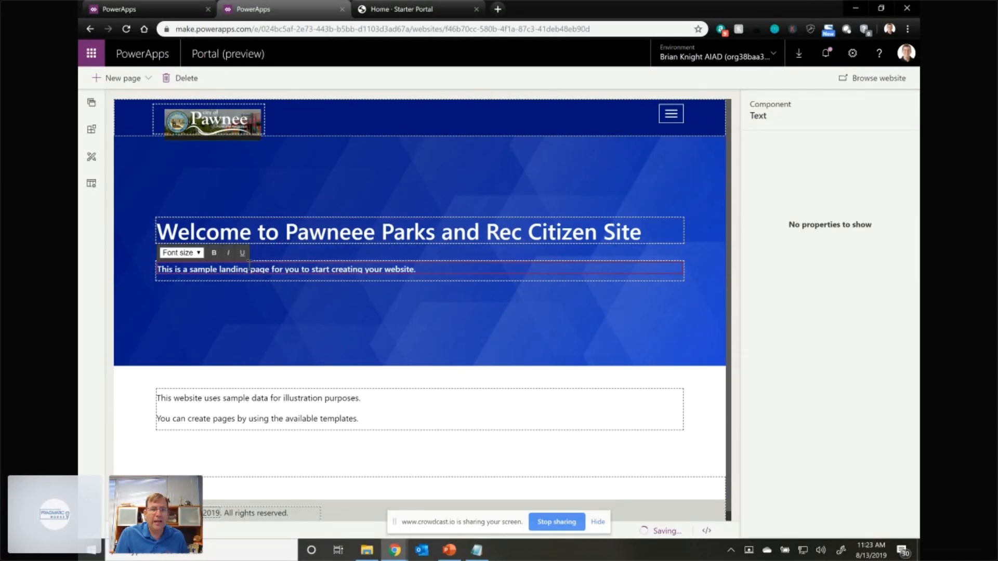
pyautogui.tripleClick(286, 277)
pyautogui.press('Delete')
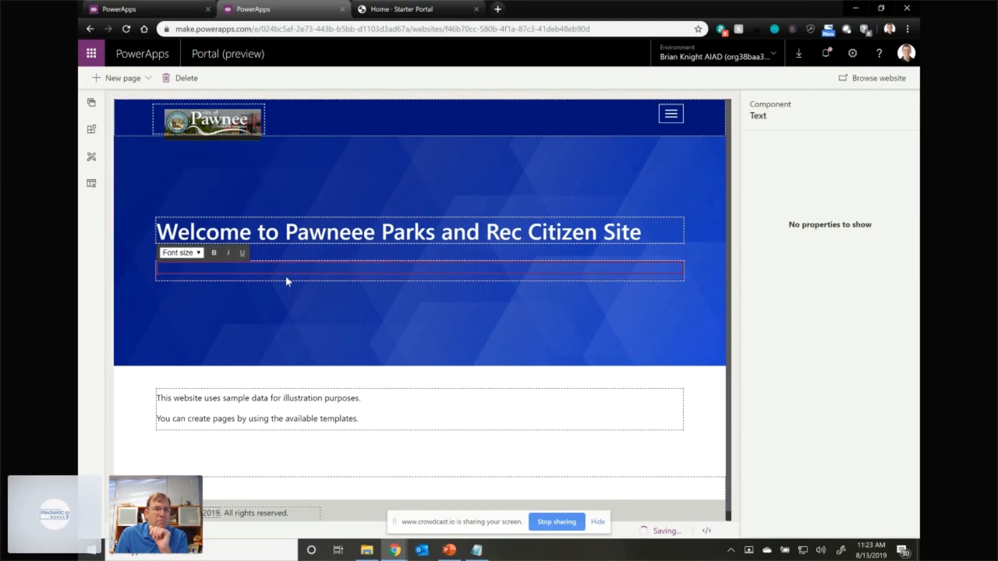
# - Insert an Image component into the emptied text area beneath the banner heading
pyautogui.click(92, 104)
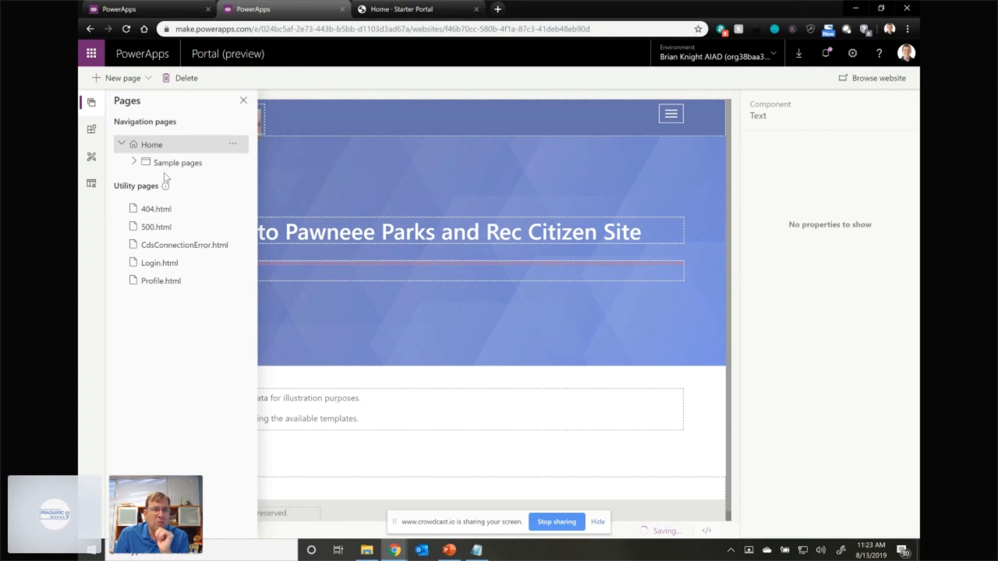
pyautogui.click(91, 130)
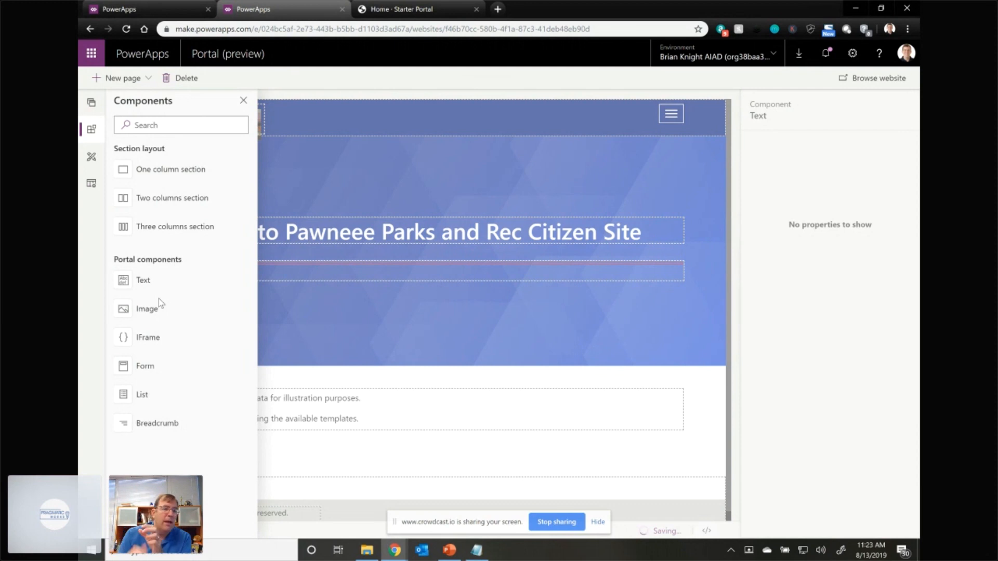
pyautogui.click(148, 309)
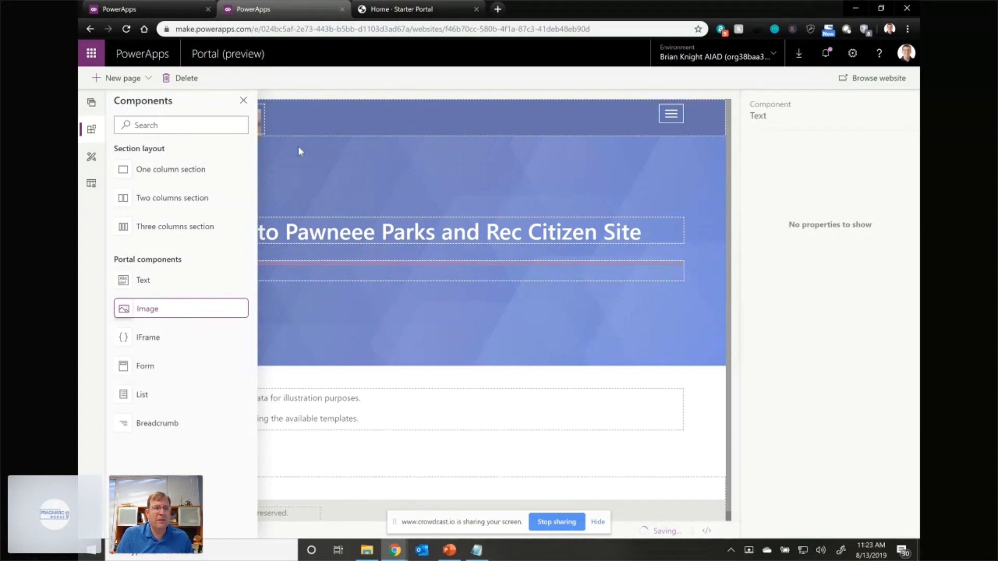
pyautogui.click(244, 102)
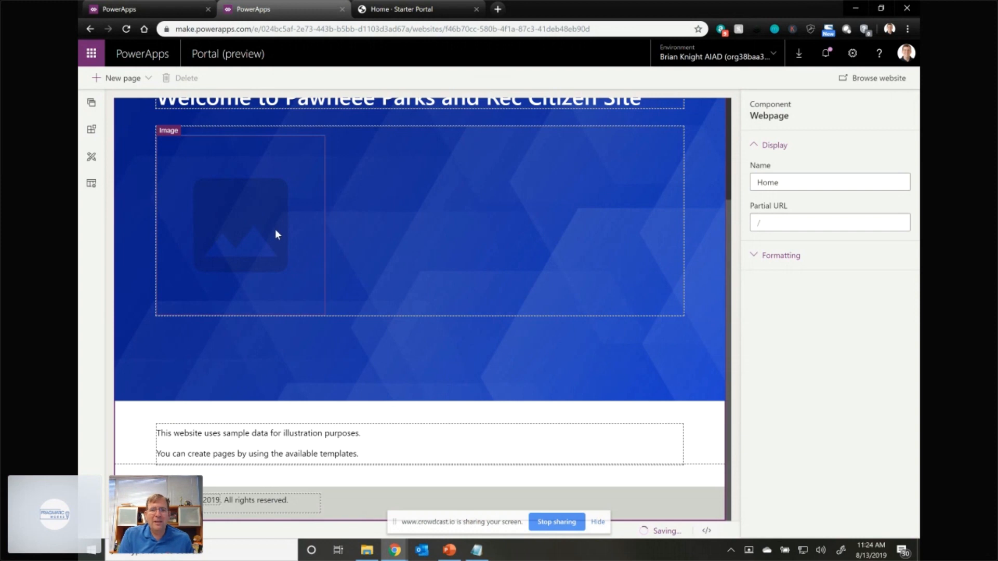
pyautogui.click(237, 209)
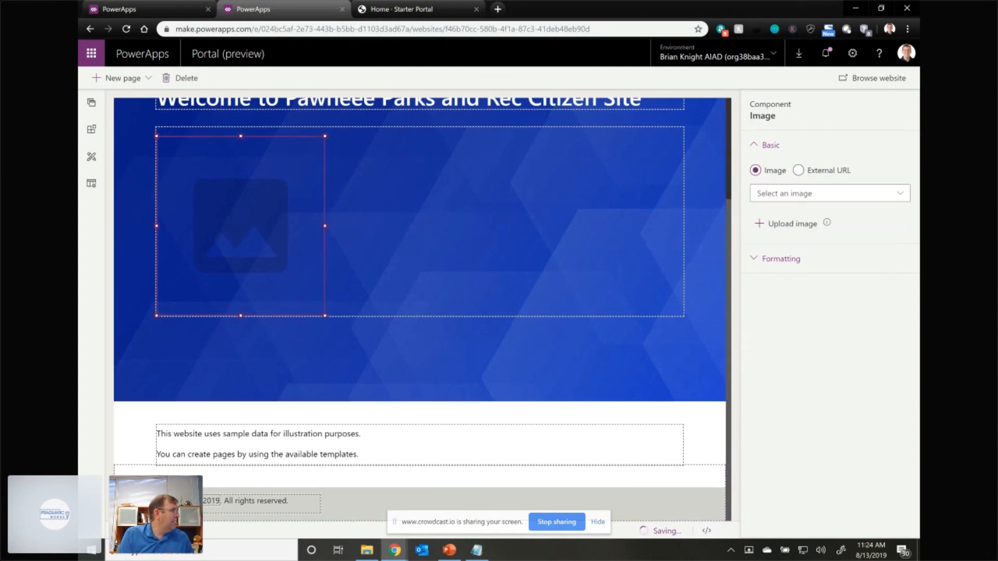
pyautogui.hotkey('alt', 'Tab')
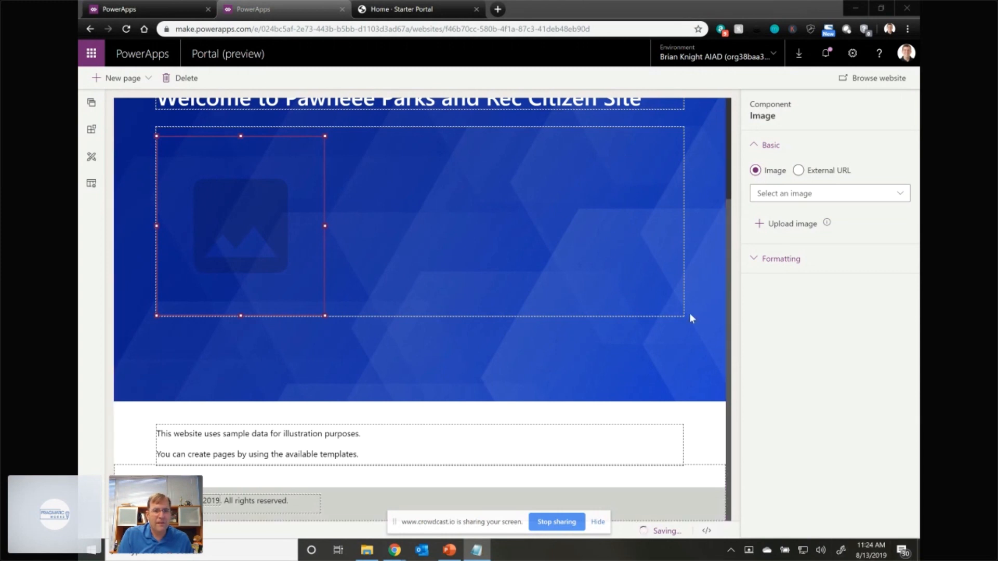
pyautogui.hotkey('alt', 'Tab')
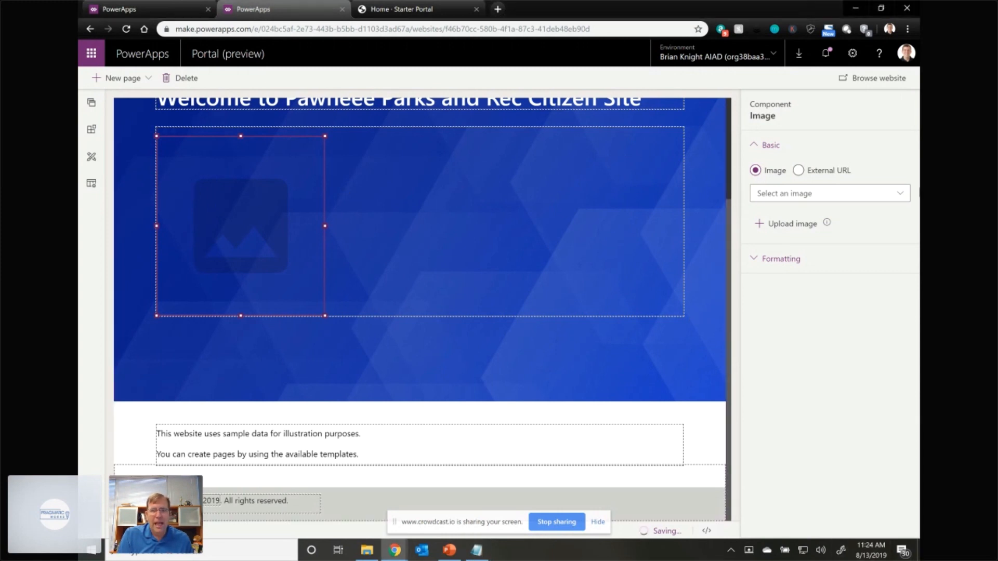
pyautogui.click(799, 170)
pyautogui.click(842, 197)
pyautogui.write('twimg.com/media/B-u000KXAAASgot.png')
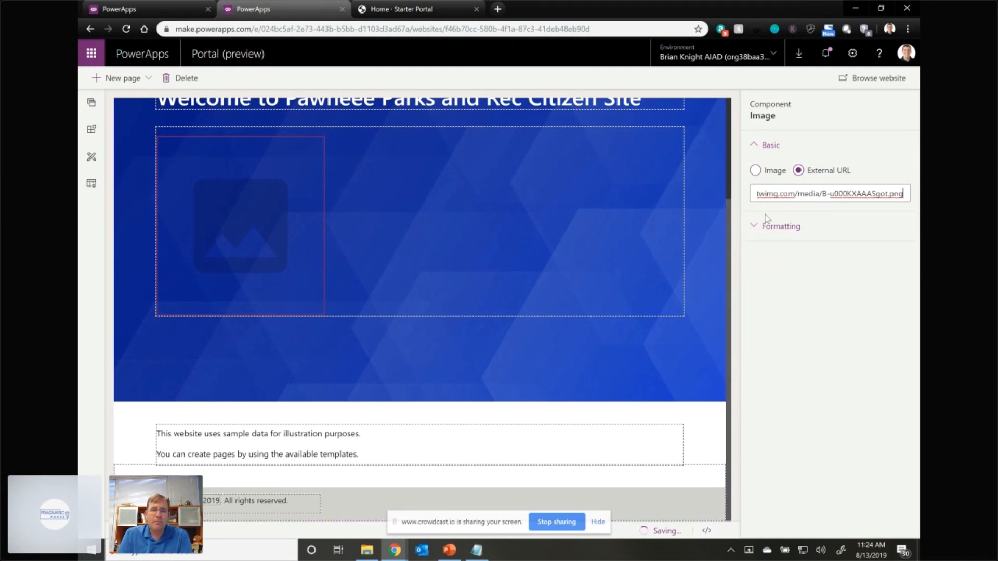
pyautogui.click(797, 274)
# - Enlarge the banner image to about the full content width and look at its source in the code editor
pyautogui.click(319, 301)
pyautogui.moveTo(325, 314); pyautogui.dragTo(537, 364)
pyautogui.moveTo(681, 388); pyautogui.dragTo(694, 392)
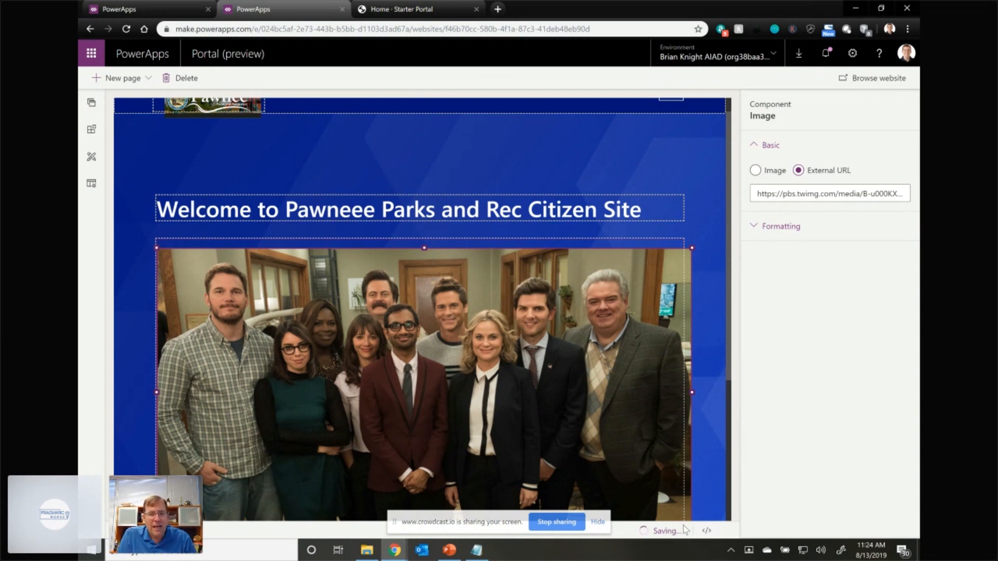
pyautogui.click(715, 535)
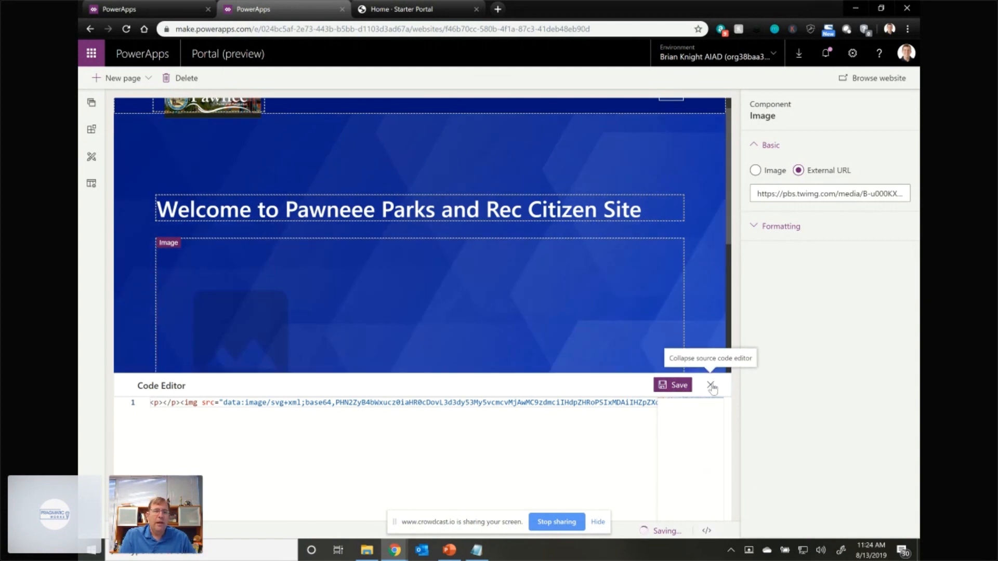
pyautogui.click(709, 387)
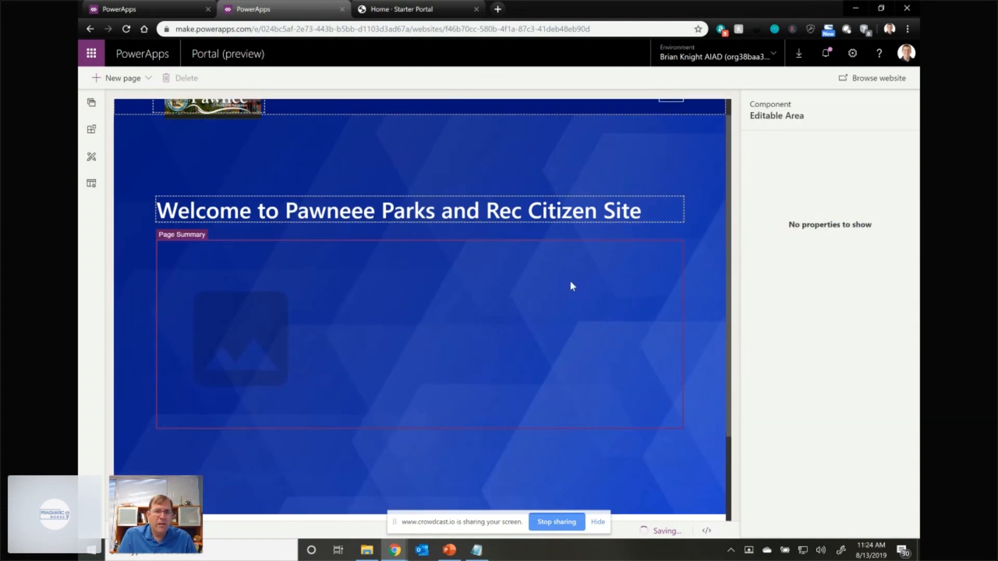
# - Assign the pbs.twimg.com external URL to the placeholder image again and enlarge it to nearly the full content width
pyautogui.click(261, 341)
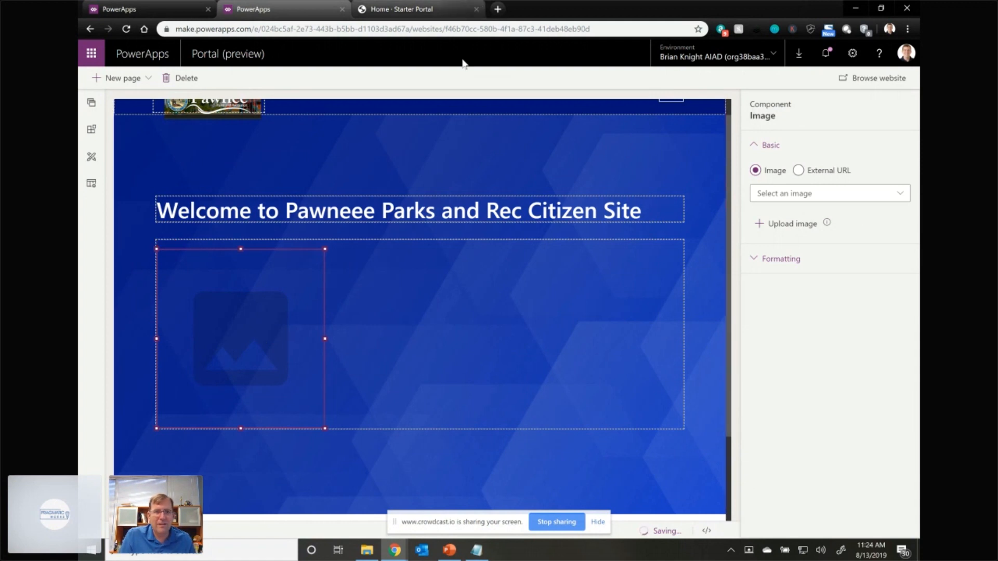
pyautogui.click(801, 170)
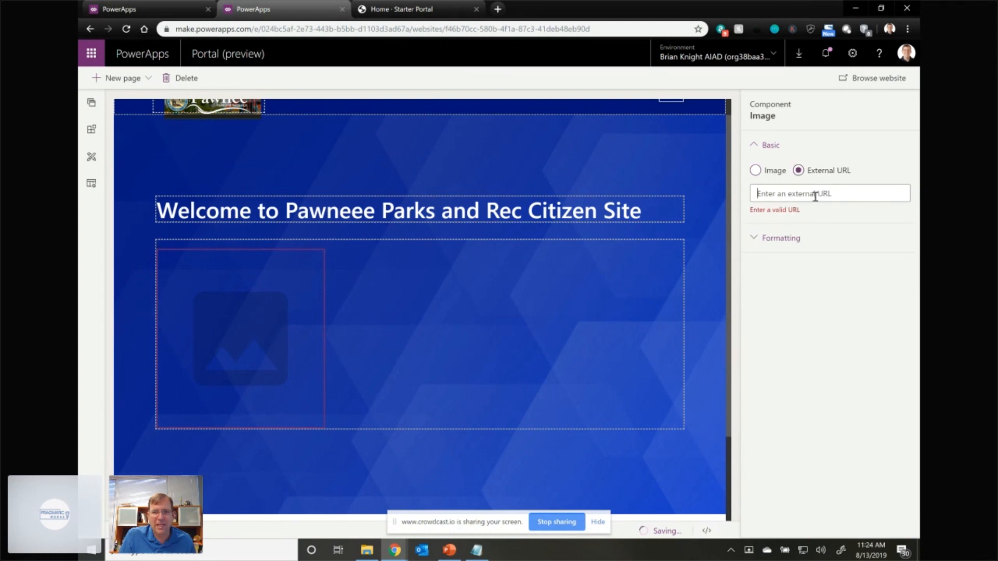
pyautogui.hotkey('ctrl', 'v')
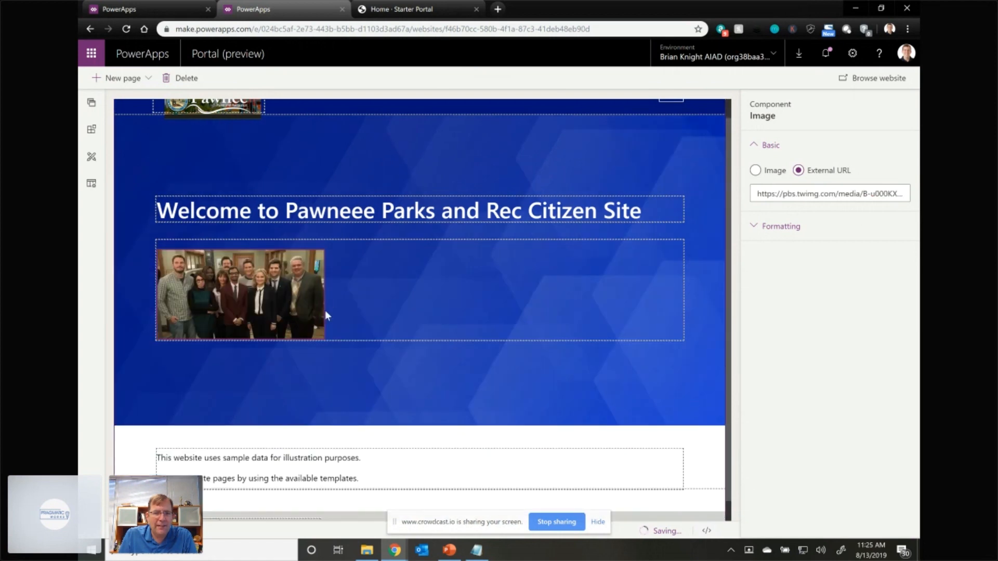
pyautogui.moveTo(326, 338); pyautogui.dragTo(659, 456)
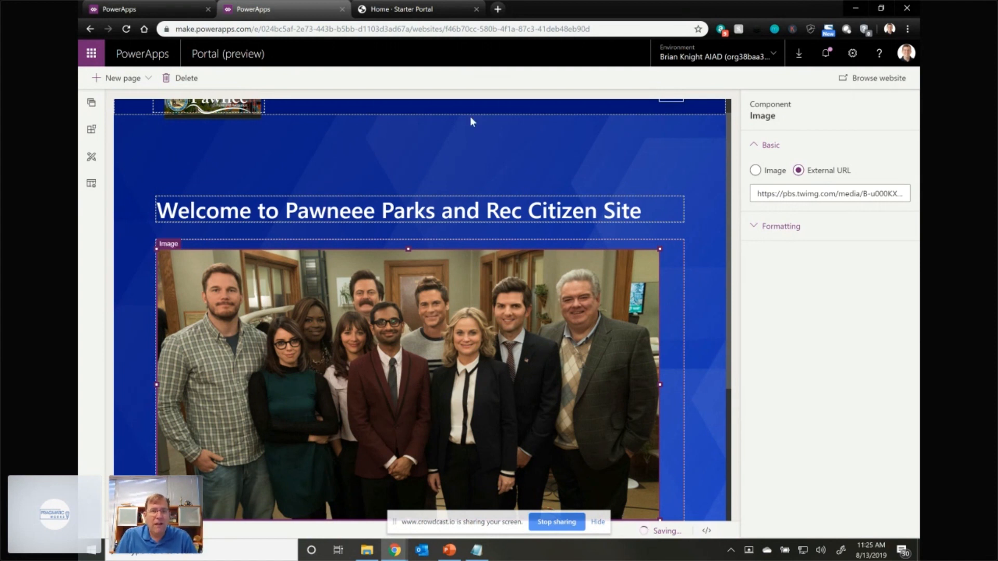
# - Reload the live portal's home page at pawnee.powerappsportals.com to check the published edits
pyautogui.click(426, 12)
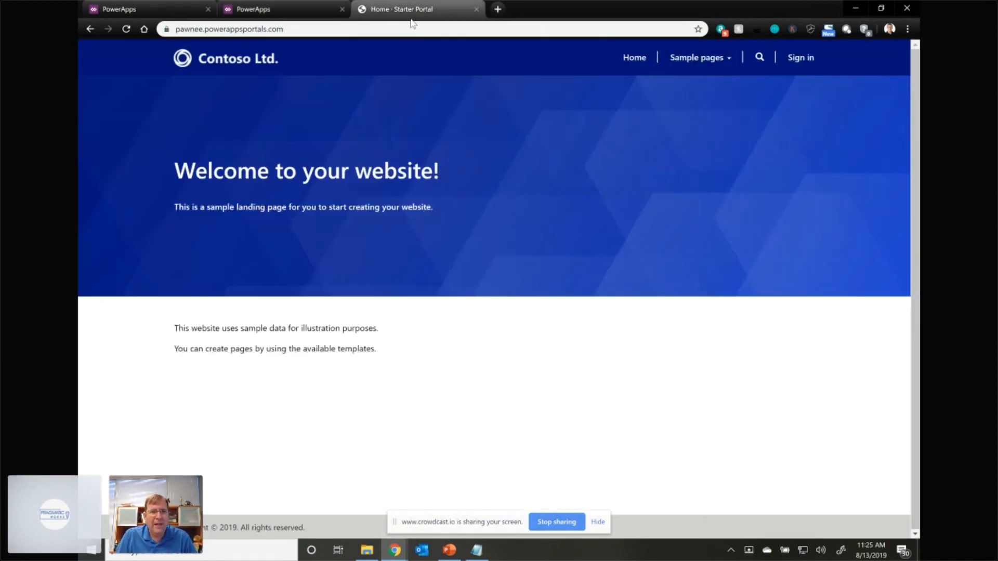
pyautogui.click(126, 29)
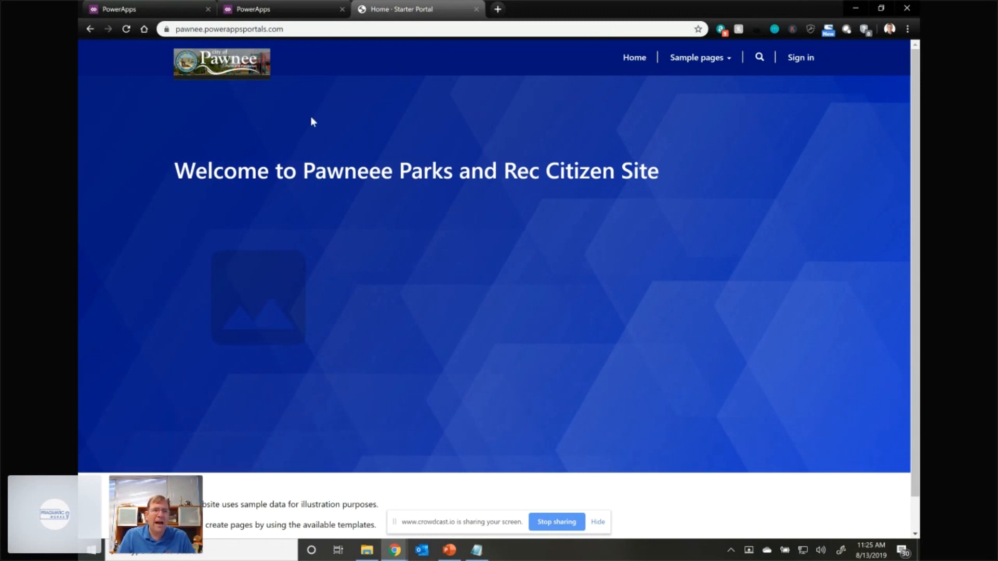
# - Return to the portal editor and view the page hierarchy with Sample pages expanded under Home
pyautogui.click(252, 10)
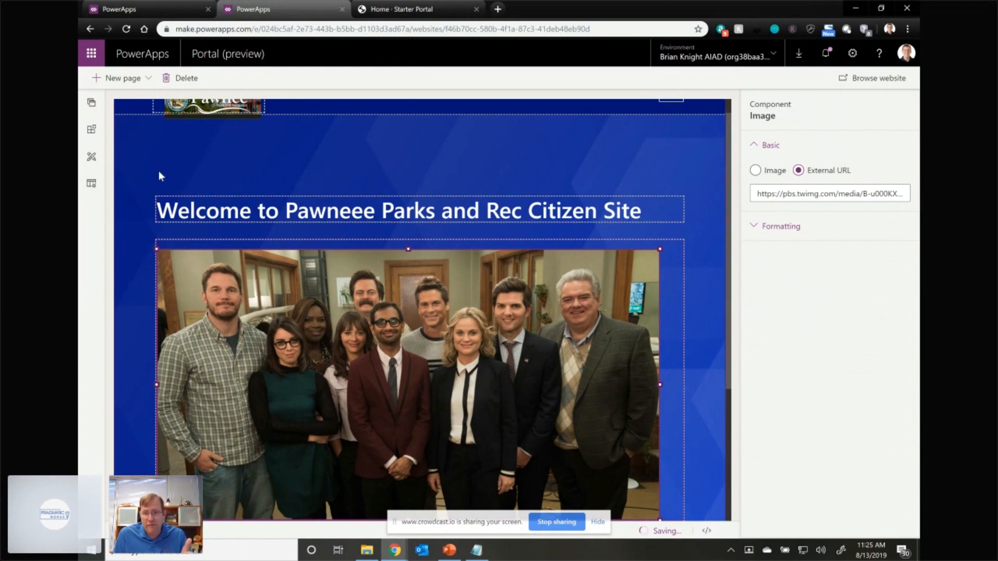
pyautogui.click(92, 104)
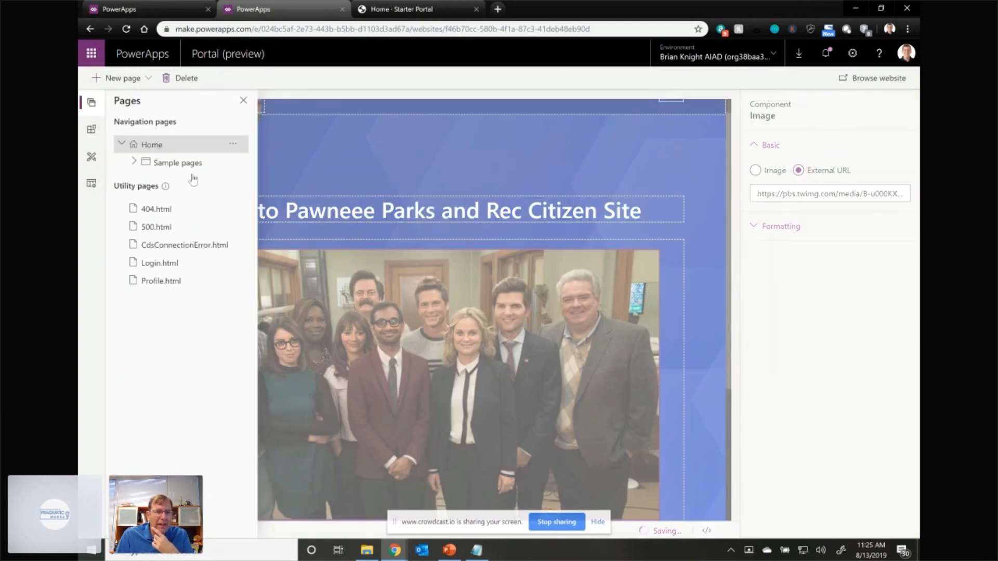
pyautogui.click(134, 163)
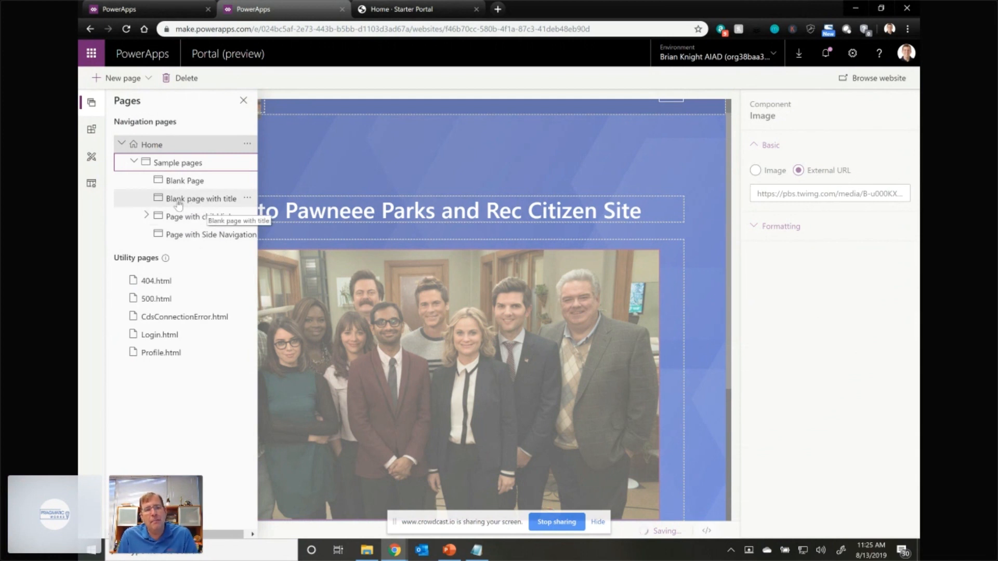
# - Look at the Sample pages menu on the live Pawnee portal and reload its home page
pyautogui.click(416, 9)
pyautogui.click(722, 69)
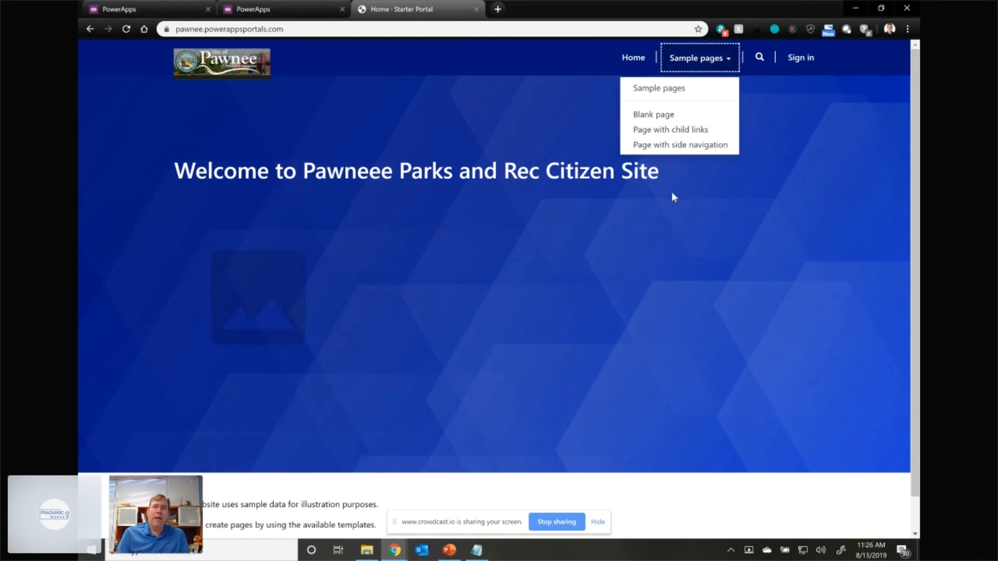
pyautogui.click(129, 30)
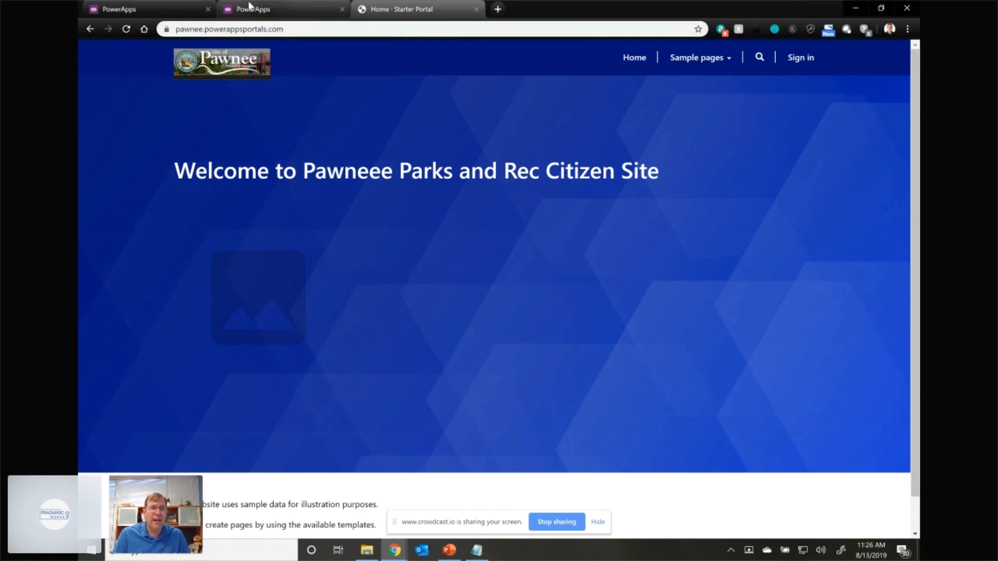
# - Return to the portal editor, add a child page under Sample pages and name it Register Complaint
pyautogui.click(237, 10)
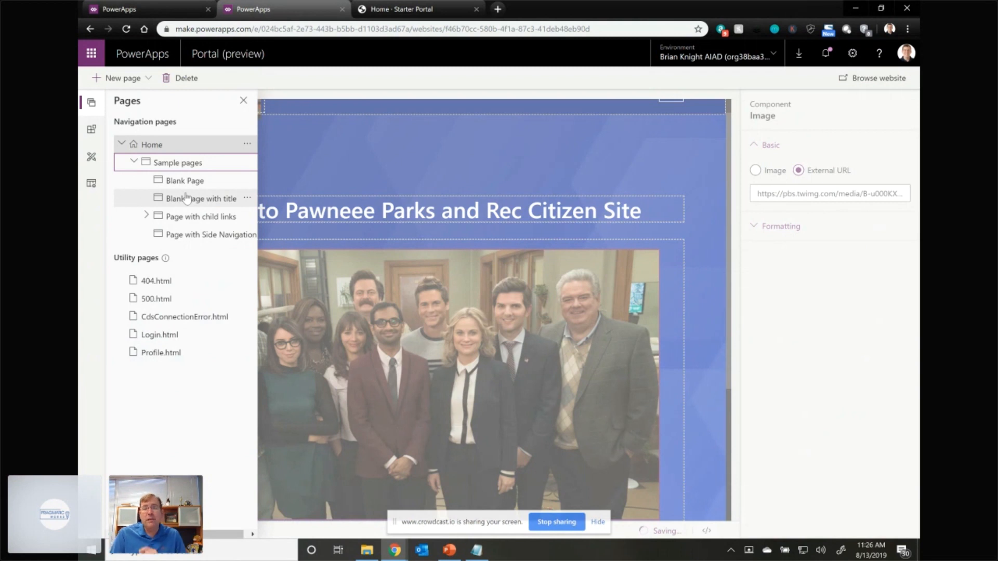
pyautogui.rightClick(193, 171)
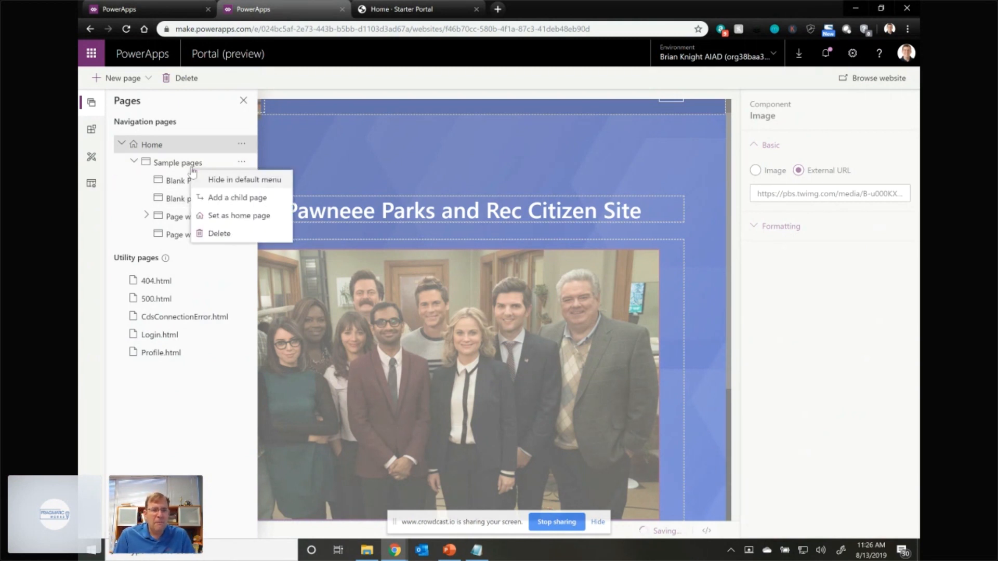
pyautogui.click(225, 198)
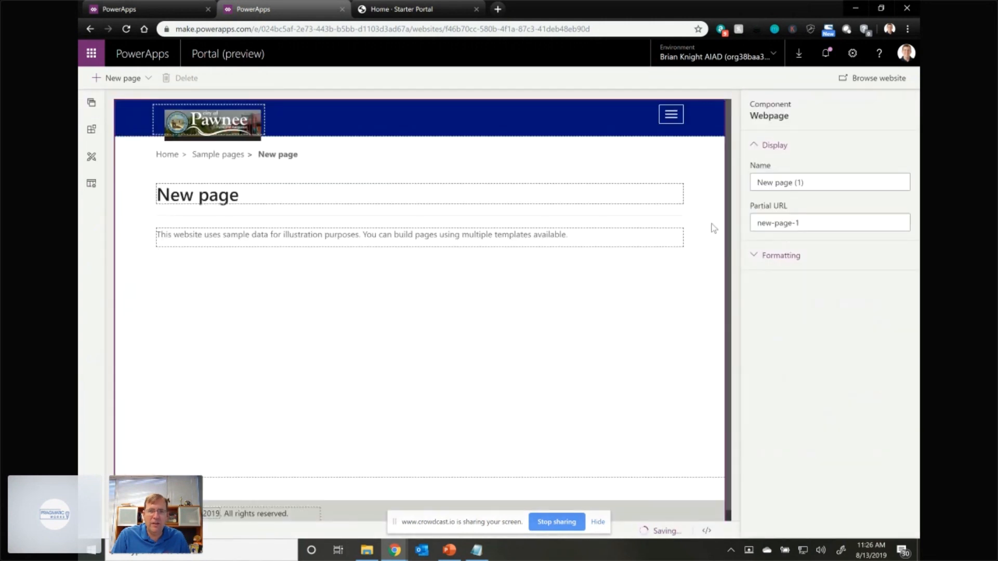
pyautogui.moveTo(799, 182); pyautogui.dragTo(744, 181)
pyautogui.write('Register Complaint')
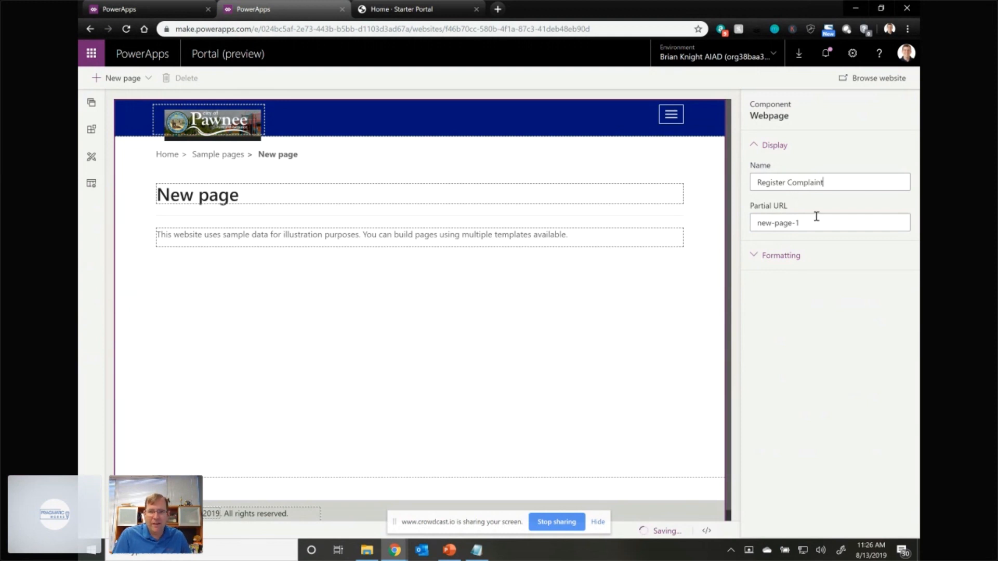
# - Try to replace the Register Complaint page's partial URL with complaint-register
pyautogui.tripleClick(773, 223)
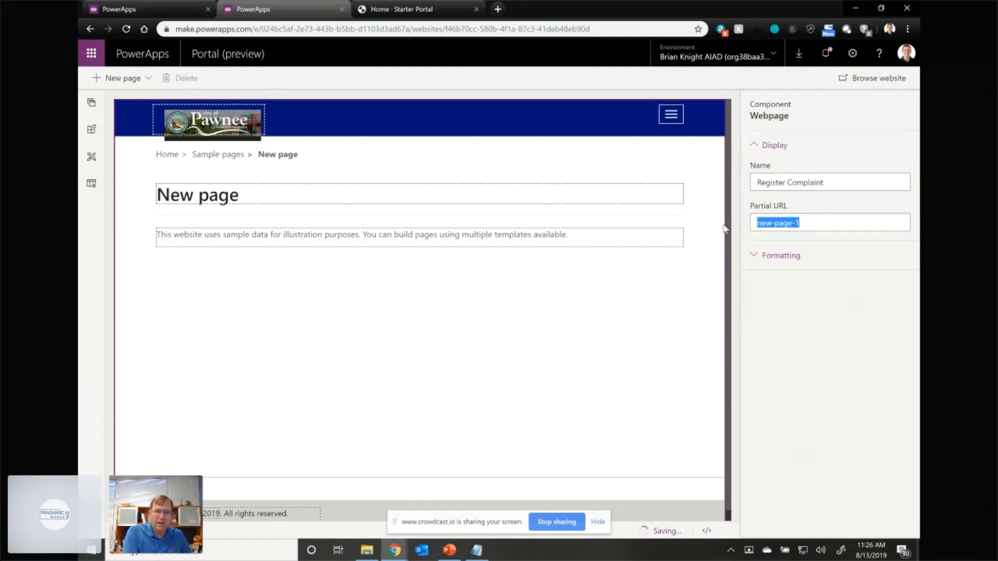
pyautogui.write('complaint-')
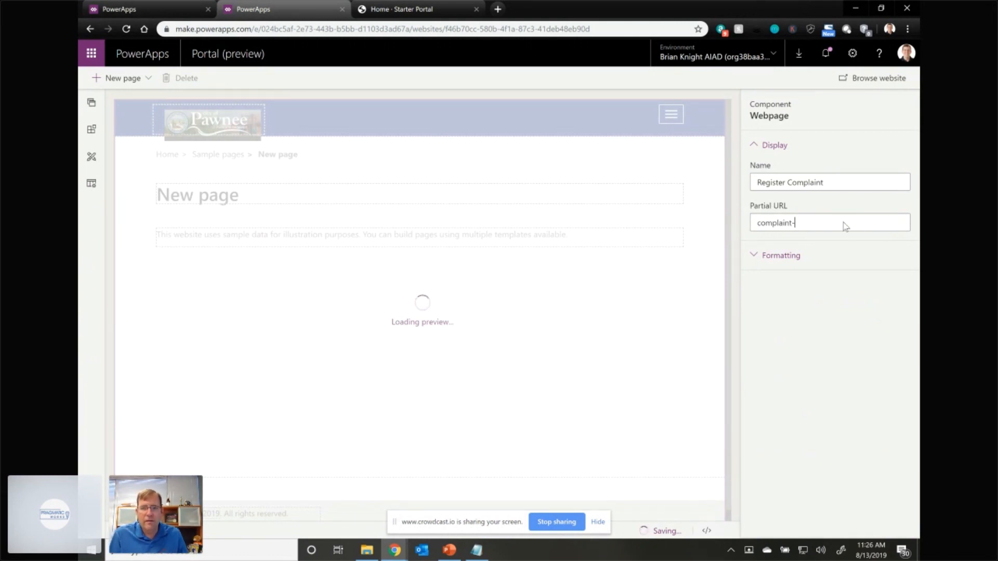
pyautogui.write('register')
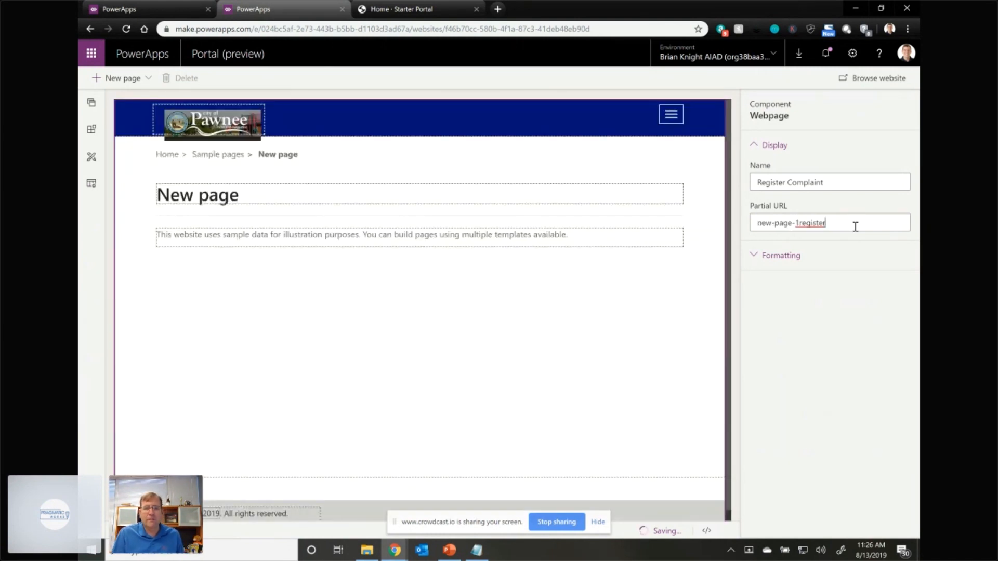
pyautogui.moveTo(798, 222); pyautogui.dragTo(782, 222)
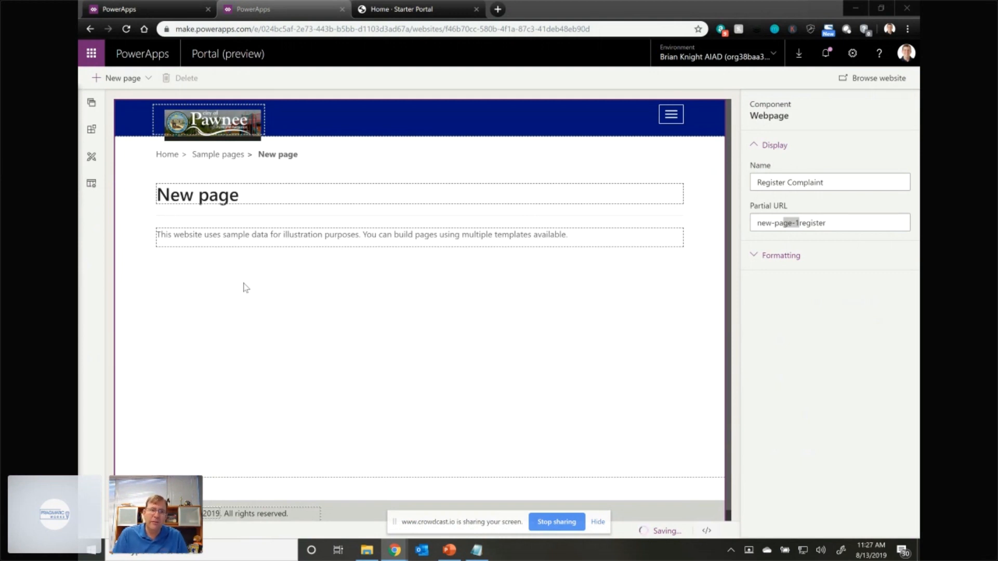
# - Switch to the PowerApps home site and examine the list of data entities in the environment
pyautogui.click(133, 11)
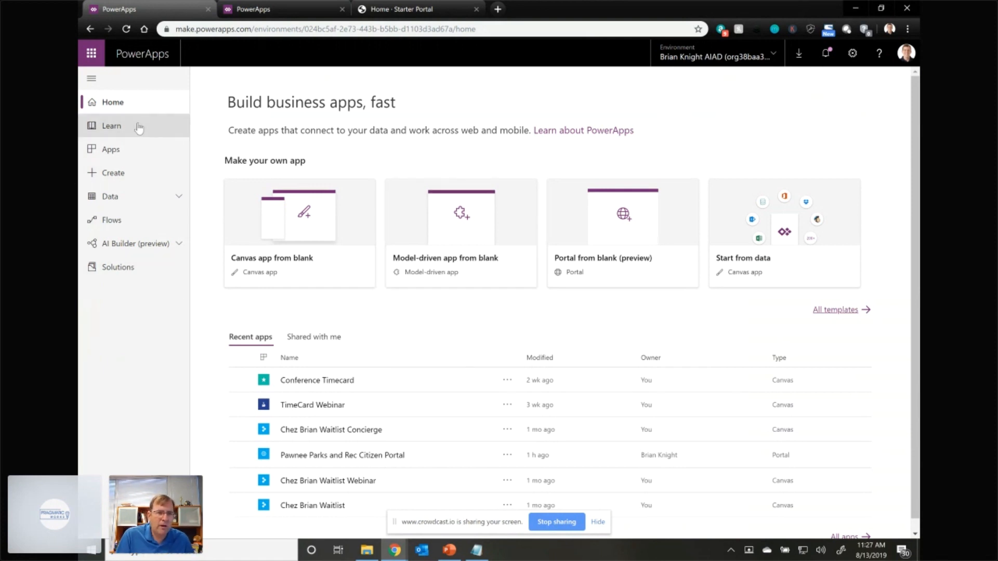
pyautogui.click(177, 197)
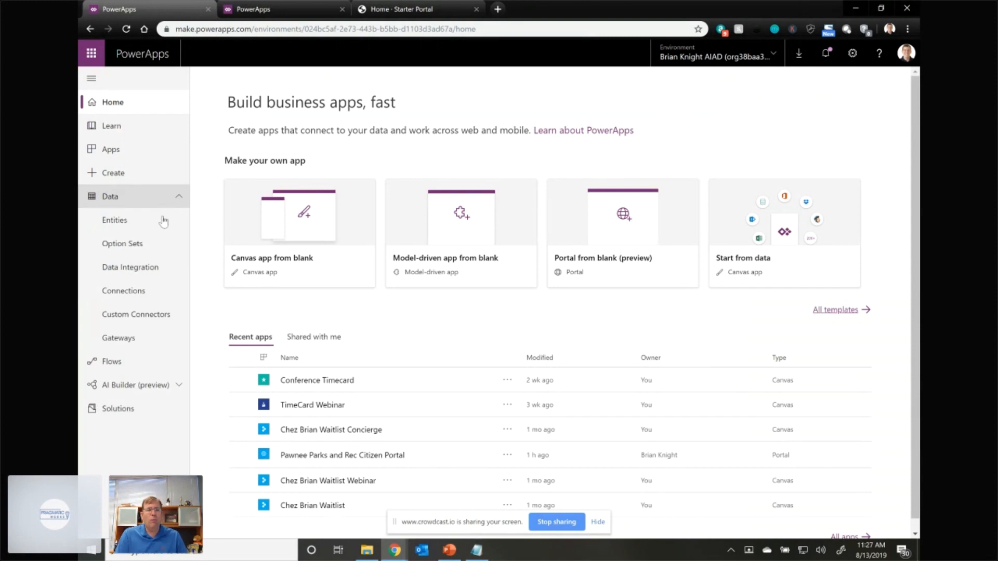
pyautogui.click(155, 226)
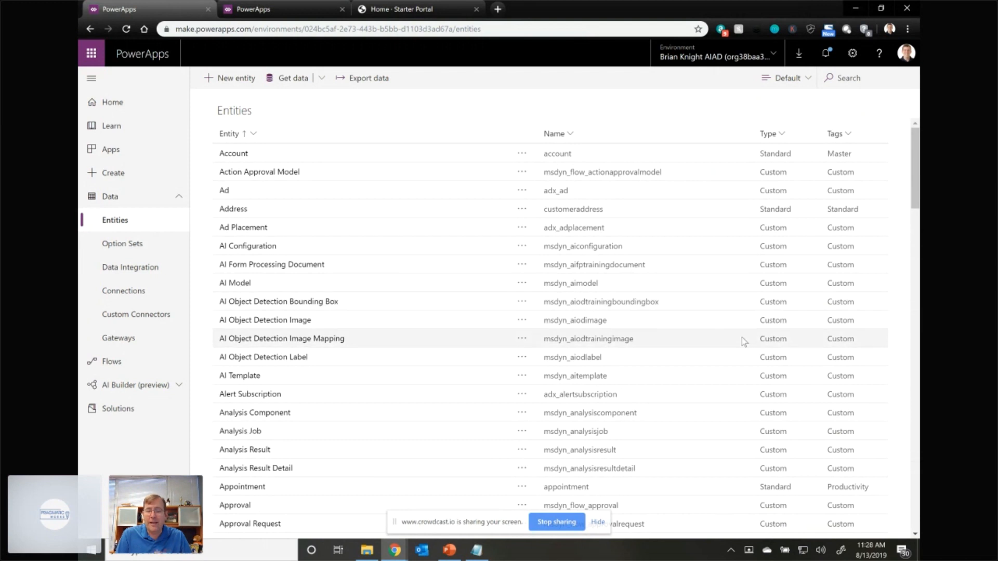
pyautogui.scroll(-4, 473, 152)
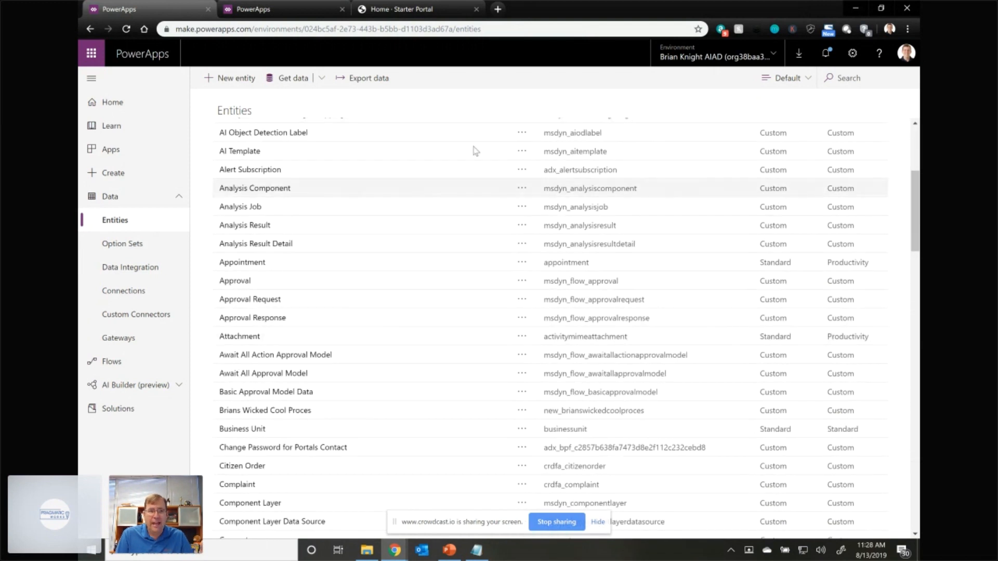
pyautogui.scroll(-4, 530, 287)
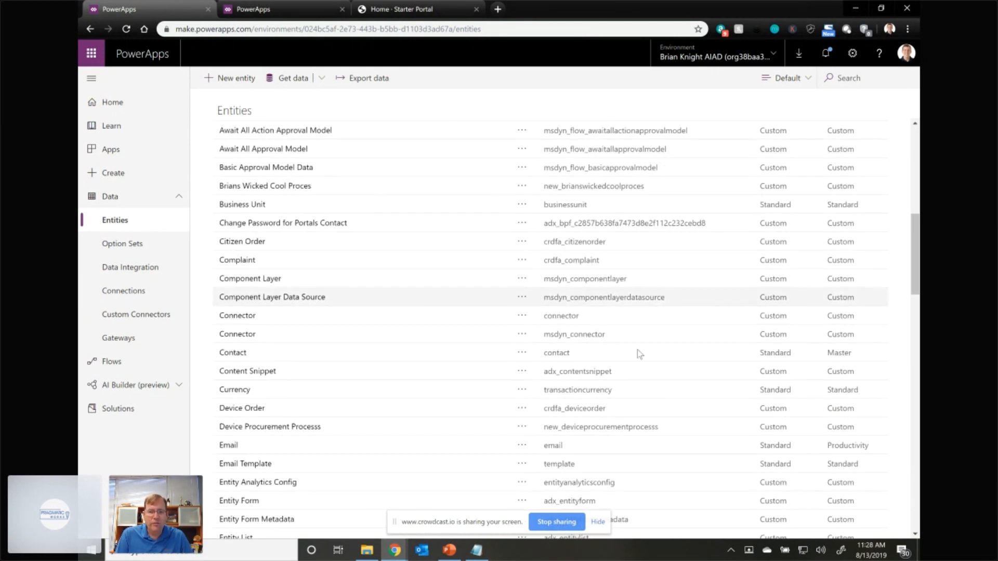
pyautogui.scroll(-5, 685, 399)
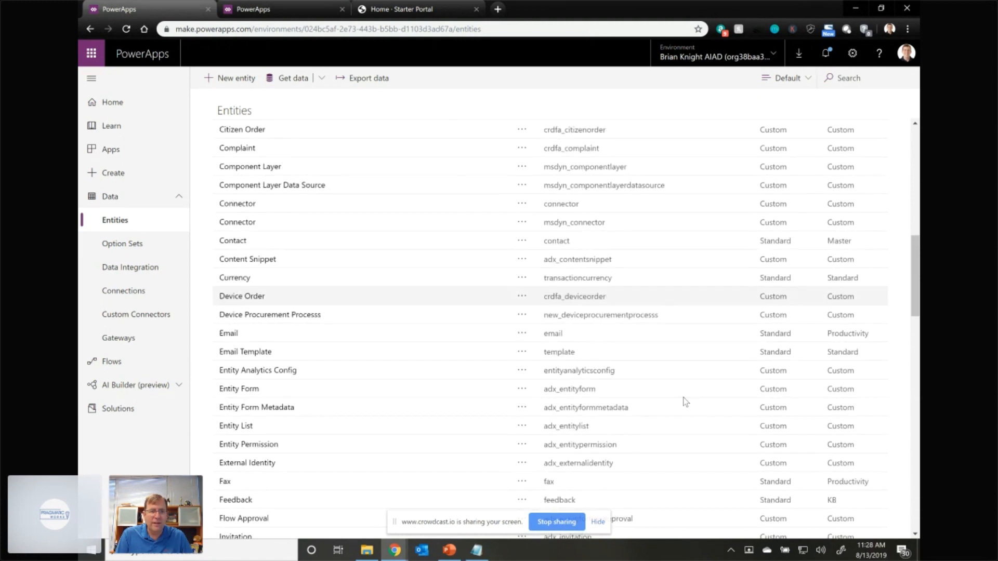
pyautogui.scroll(-12, 613, 364)
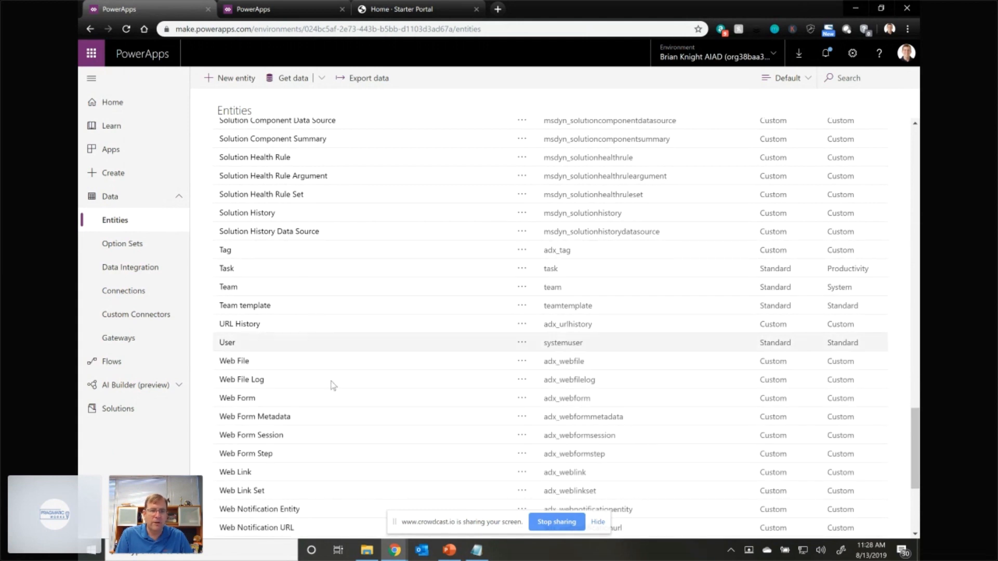
pyautogui.scroll(20, 356, 341)
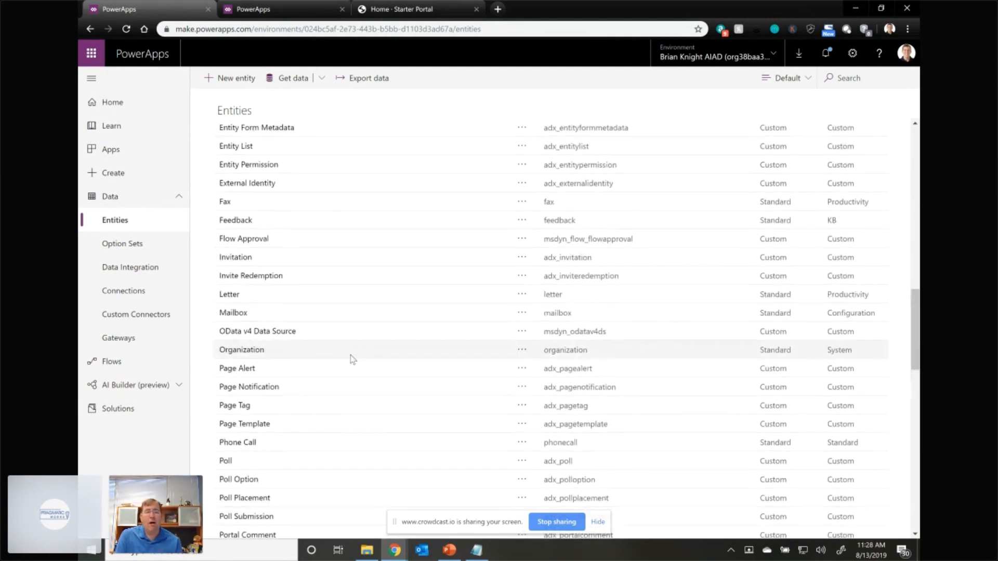
pyautogui.scroll(5, 353, 342)
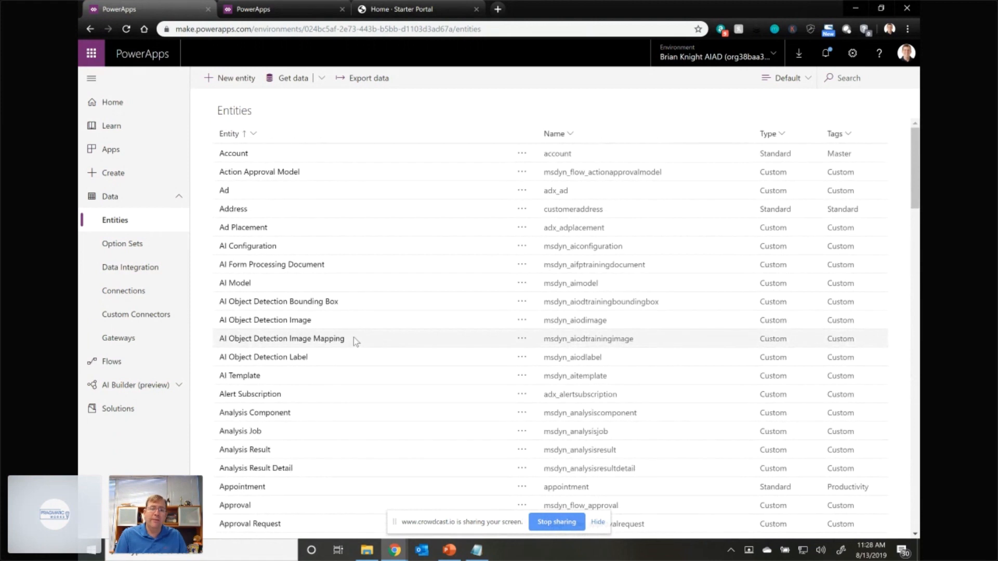
# - Create a new entity with Suggestions as its display name and as its primary field's name, reviewing the additional settings
pyautogui.click(240, 81)
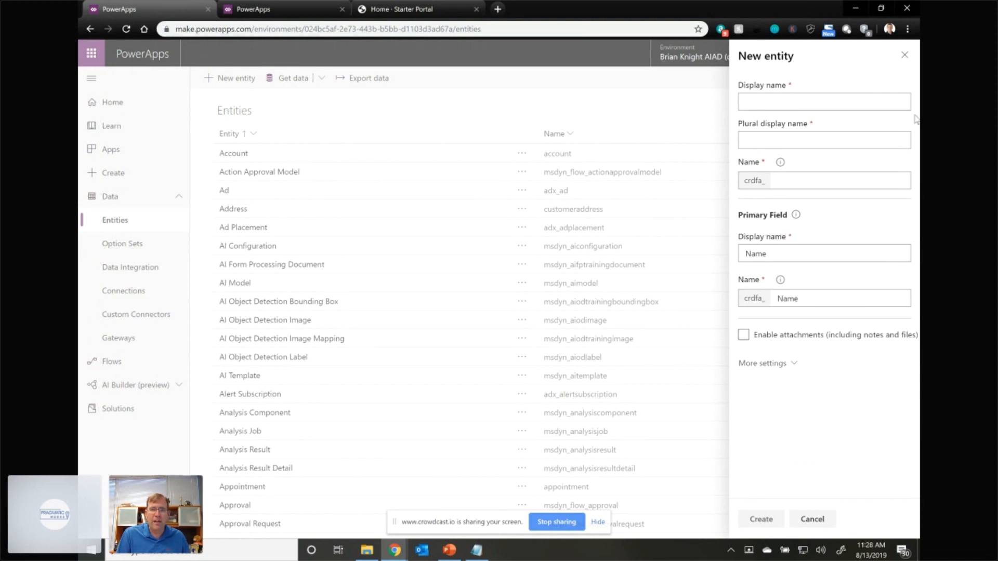
pyautogui.write('Suggestions')
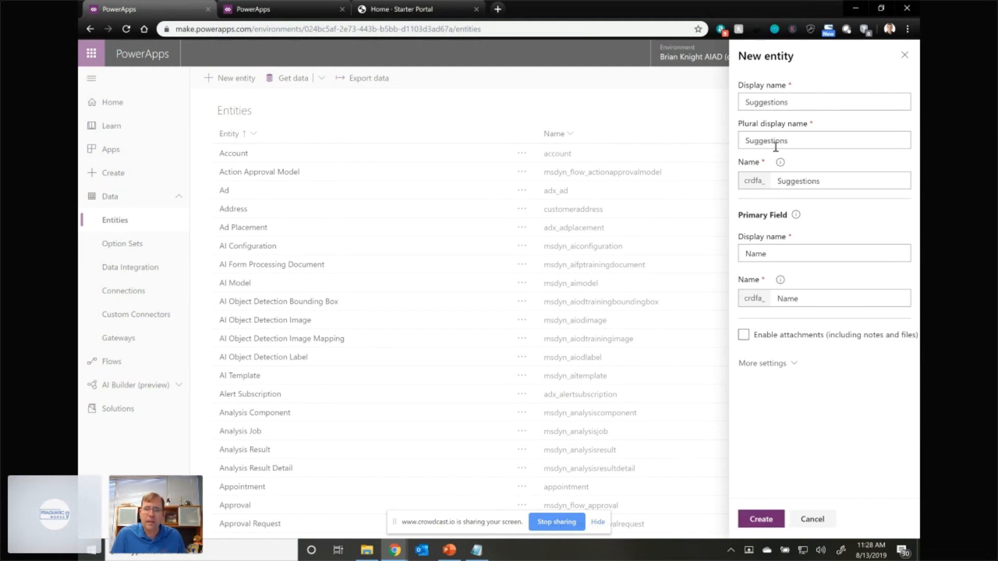
pyautogui.moveTo(767, 254); pyautogui.dragTo(743, 253)
pyautogui.write('Suggestions')
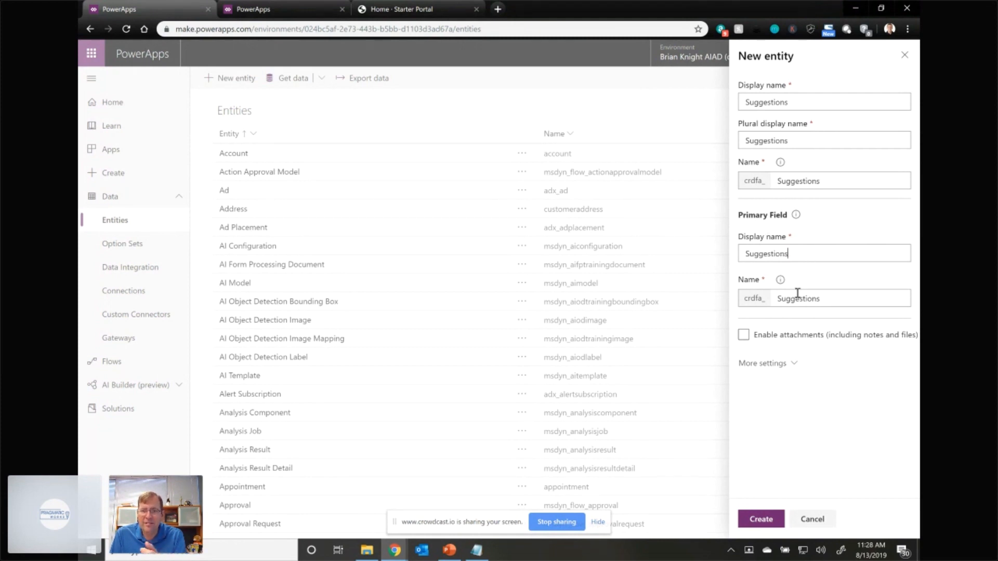
pyautogui.click(771, 364)
pyautogui.scroll(-1, 790, 448)
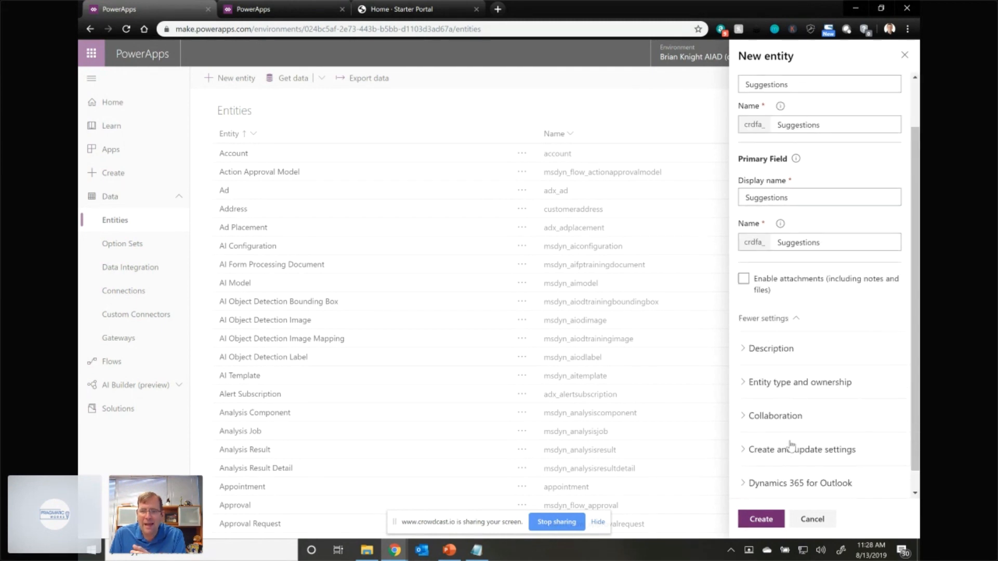
pyautogui.scroll(-1, 803, 407)
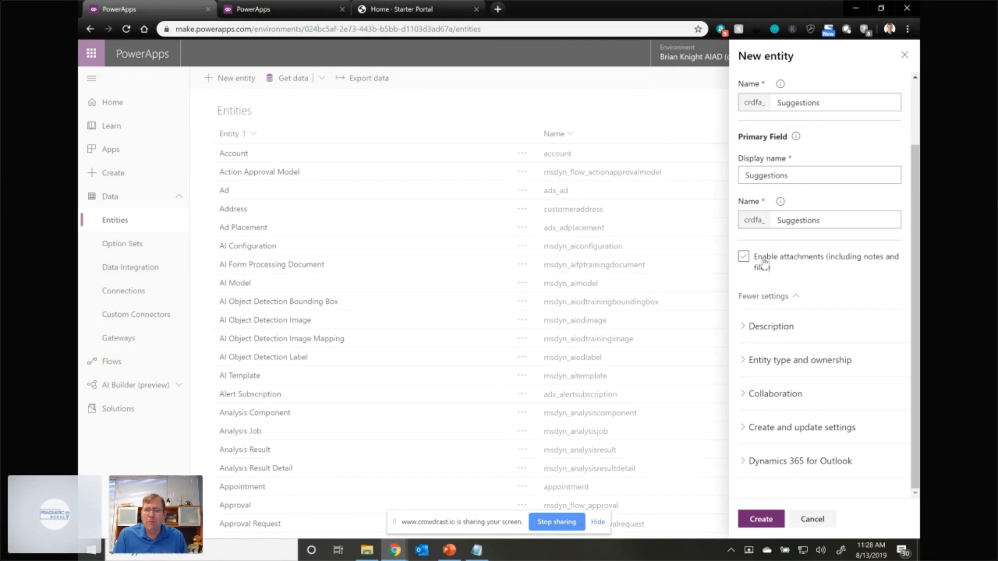
pyautogui.click(763, 520)
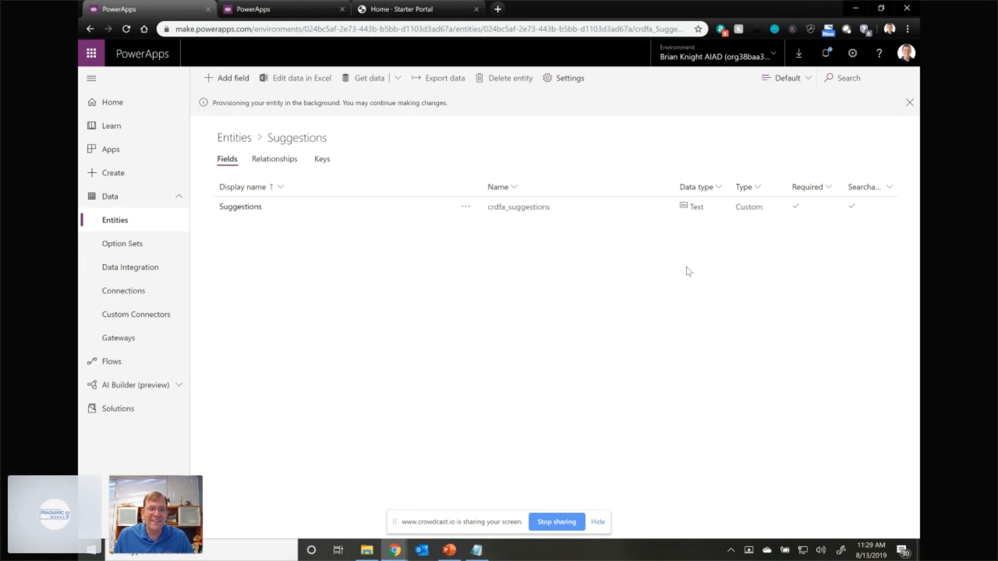
# - Change the Suggestions field's data type to Autonumber, using a string prefixed number with the prefix sug
pyautogui.click(257, 211)
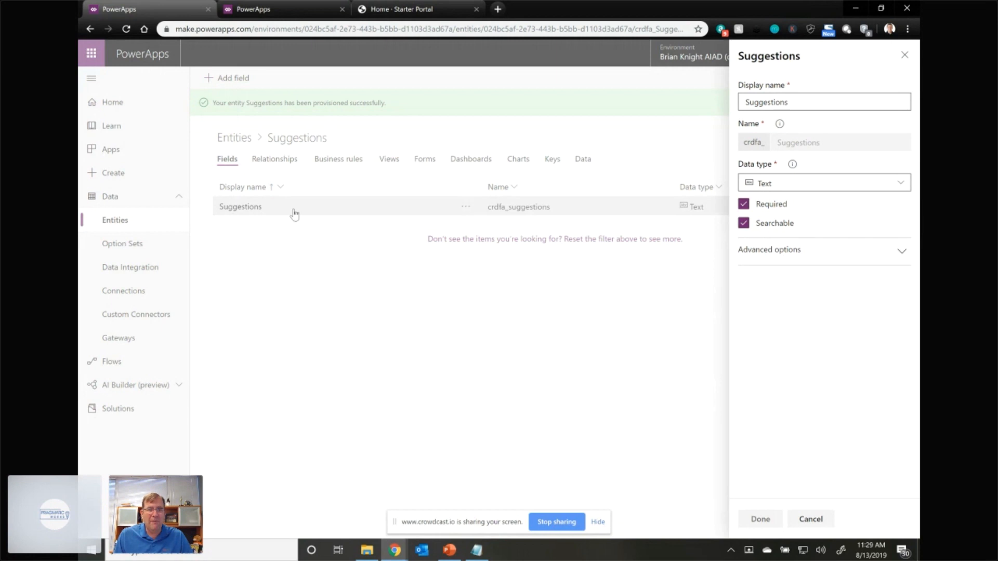
pyautogui.click(853, 182)
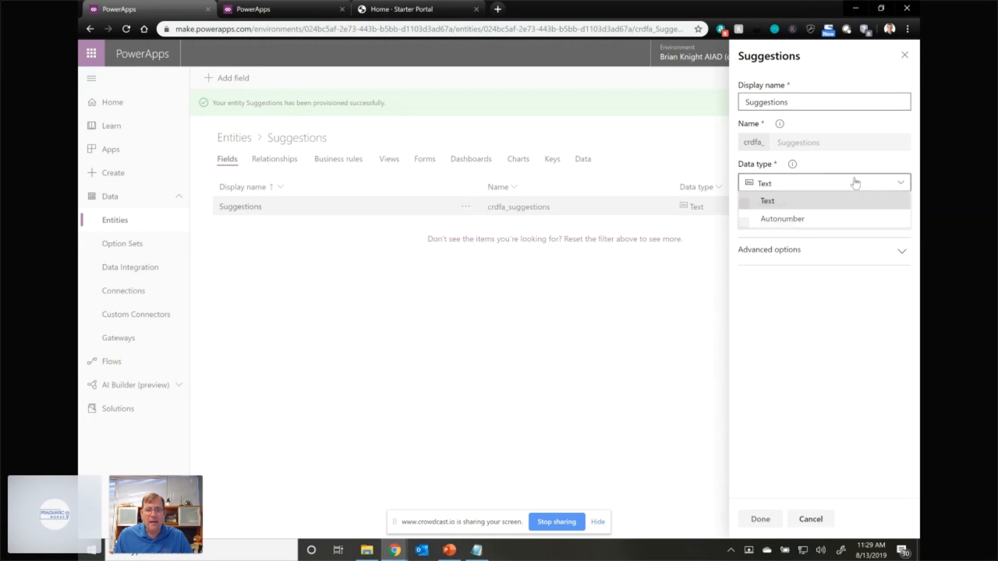
pyautogui.click(820, 219)
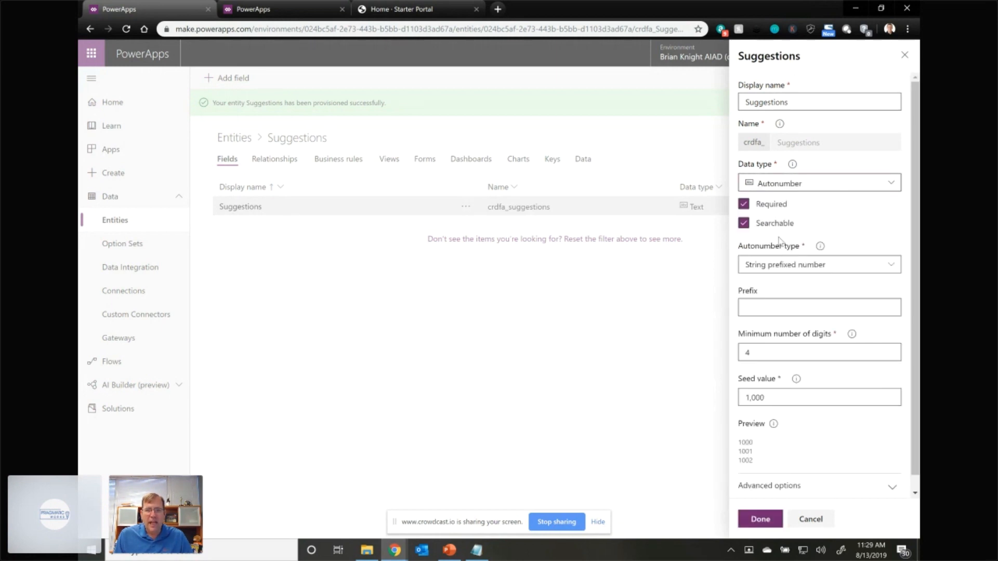
pyautogui.click(802, 265)
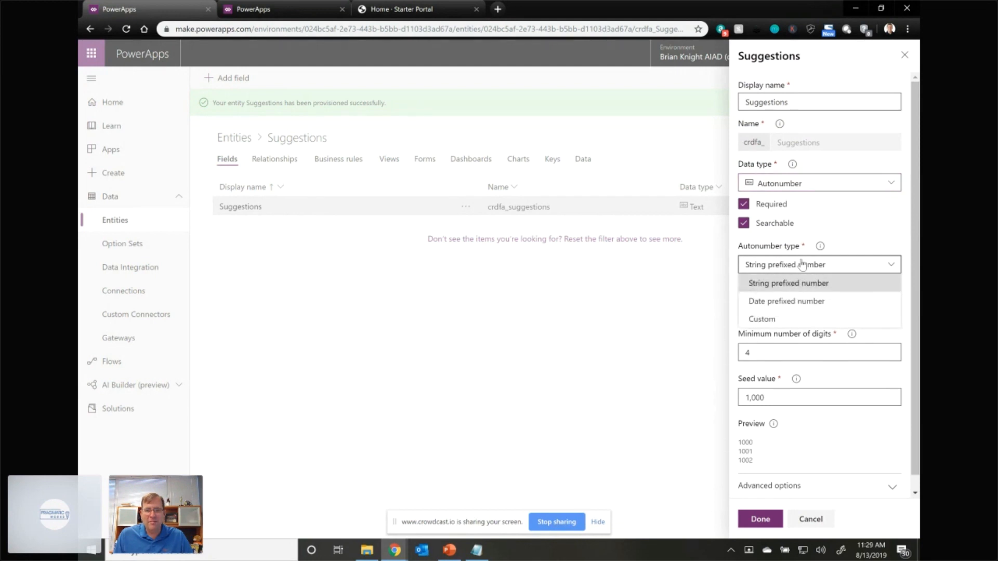
pyautogui.click(802, 266)
pyautogui.click(778, 305)
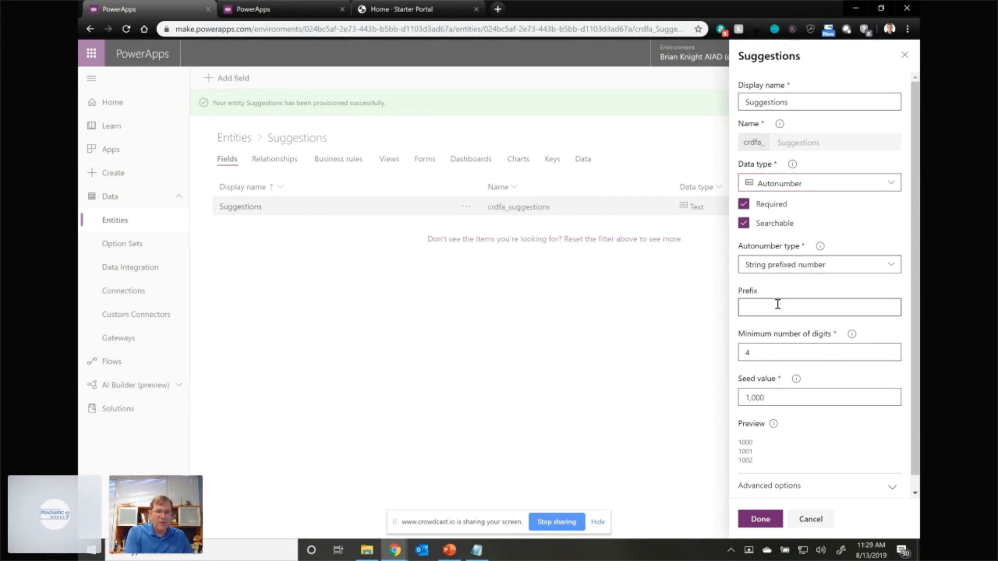
pyautogui.write('sug')
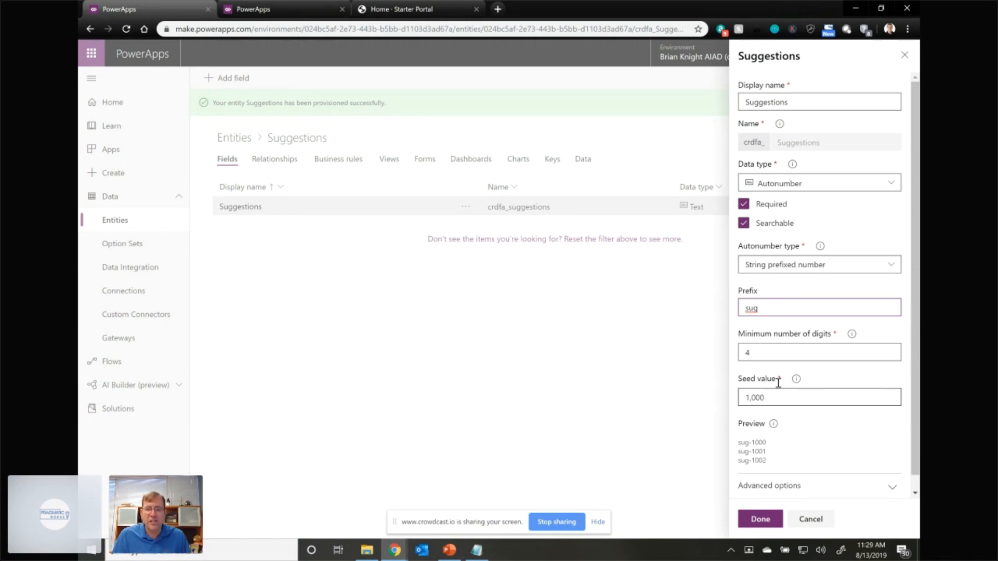
pyautogui.click(754, 516)
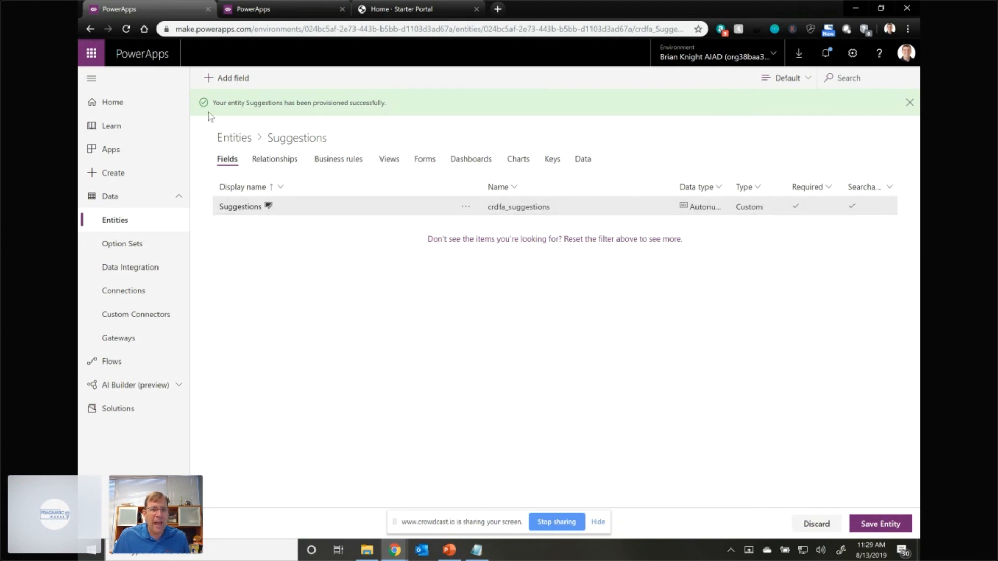
# - Add a Text field with the display name Name to the Suggestions entity
pyautogui.click(227, 78)
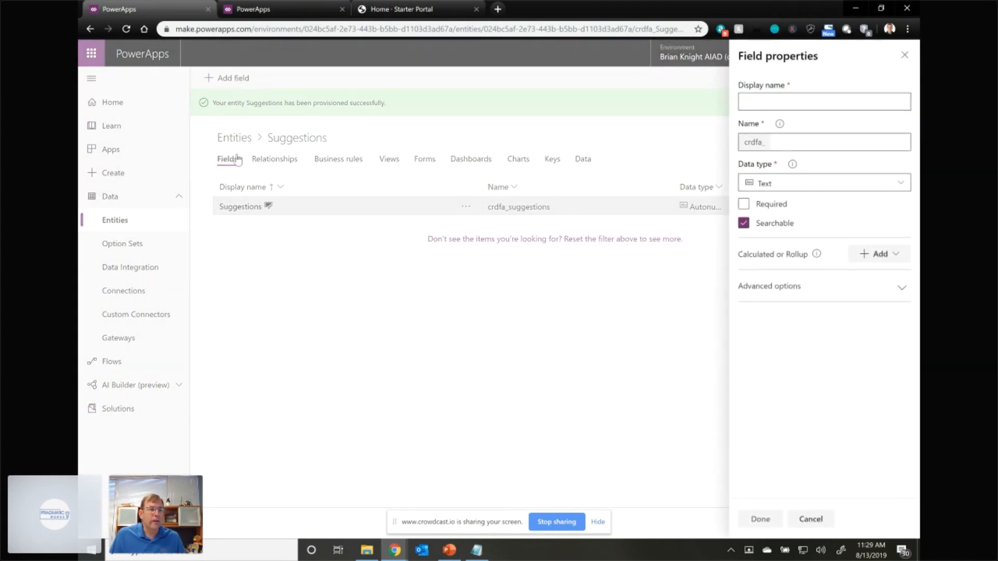
pyautogui.click(773, 103)
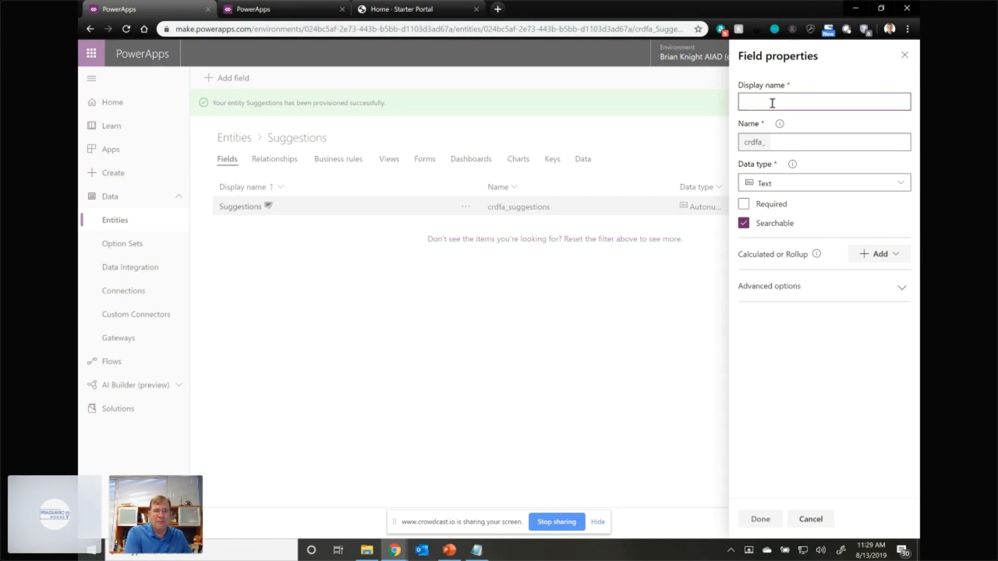
pyautogui.write('Name')
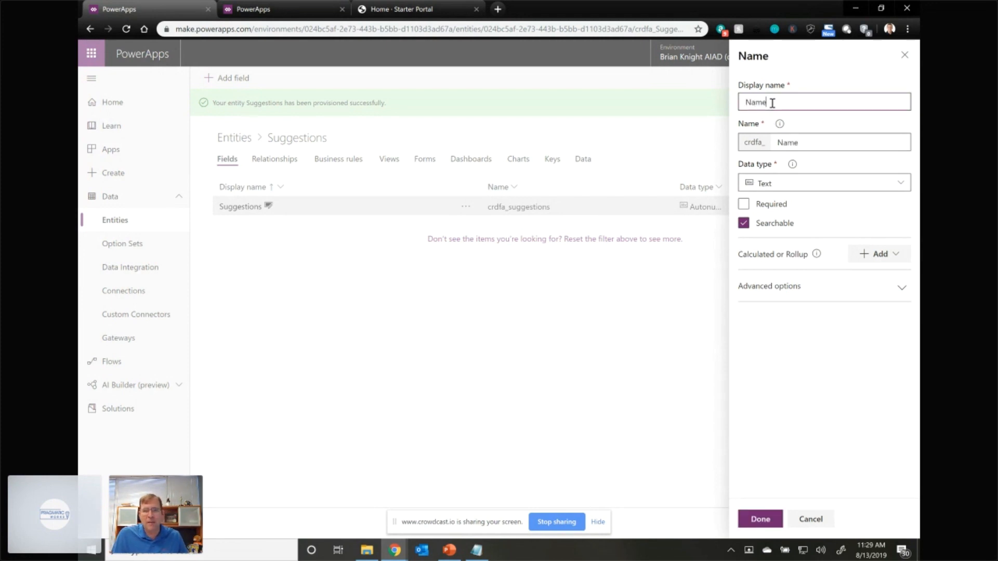
pyautogui.click(807, 192)
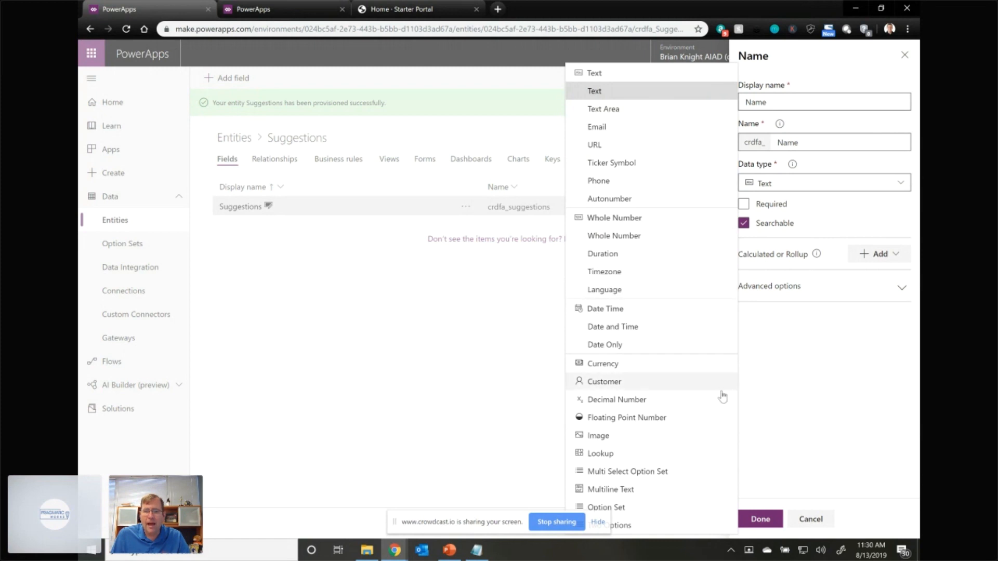
pyautogui.click(829, 408)
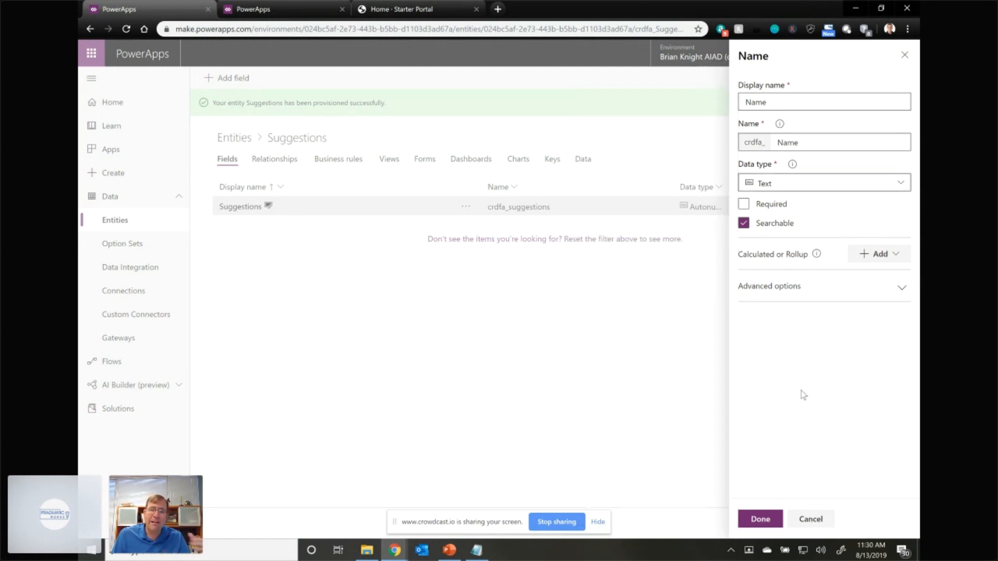
pyautogui.click(768, 513)
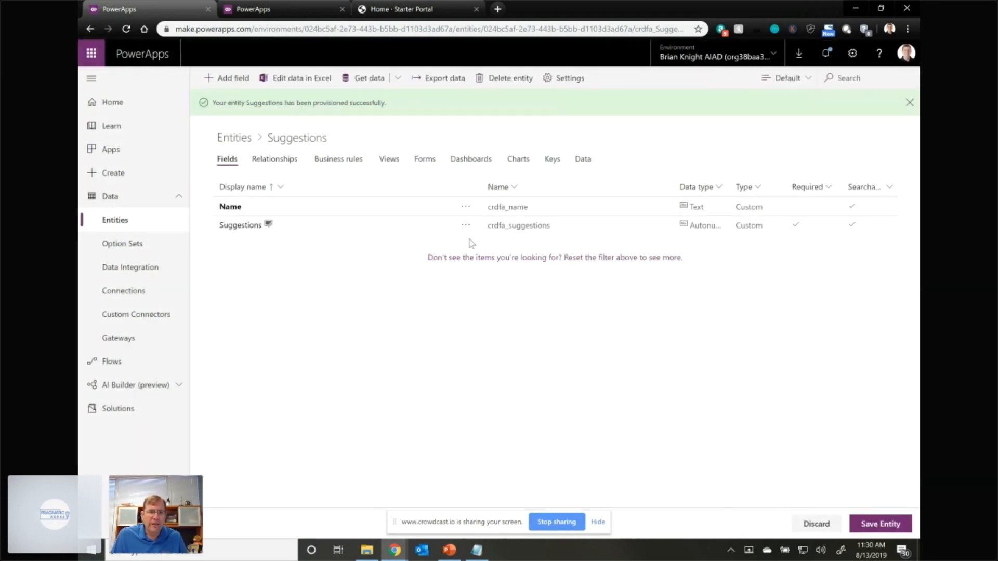
# - Start another new field on the Suggestions entity and give it the display name Idea
pyautogui.click(243, 77)
pyautogui.click(799, 102)
pyautogui.write('Com')
pyautogui.press('BackSpace')
pyautogui.press('BackSpace')
pyautogui.write('uggestions')
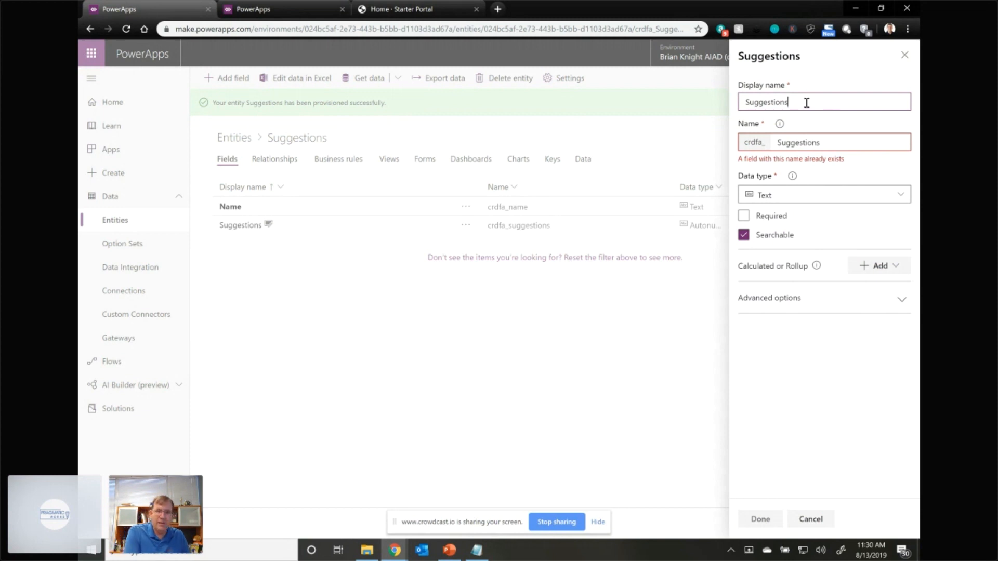
pyautogui.press('BackSpace')
pyautogui.press('BackSpace')
pyautogui.press('BackSpace')
pyautogui.press('BackSpace')
pyautogui.press('BackSpace')
pyautogui.press('BackSpace')
pyautogui.press('BackSpace')
pyautogui.press('BackSpace')
pyautogui.press('BackSpace')
pyautogui.press('BackSpace')
pyautogui.press('BackSpace')
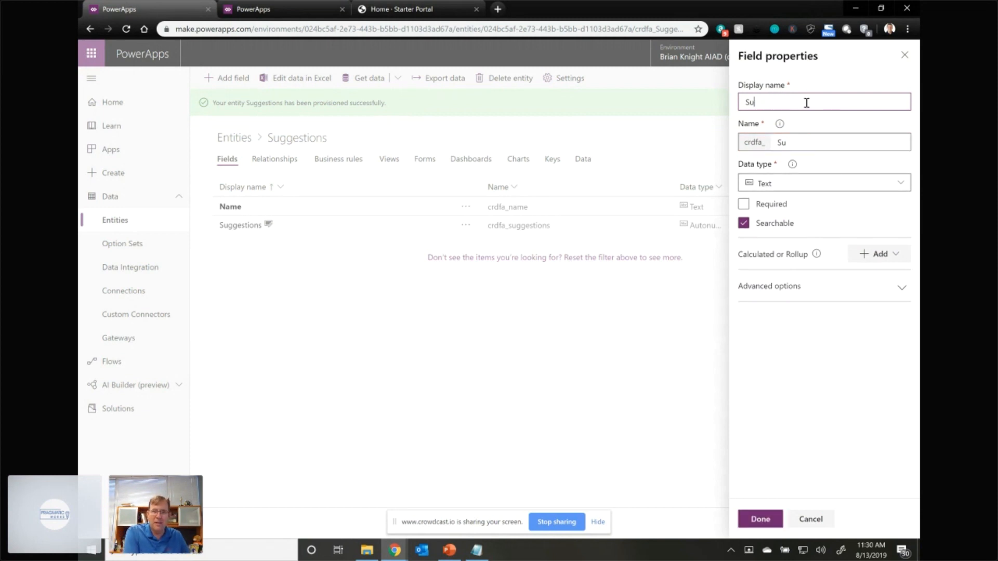
pyautogui.write('Idea')
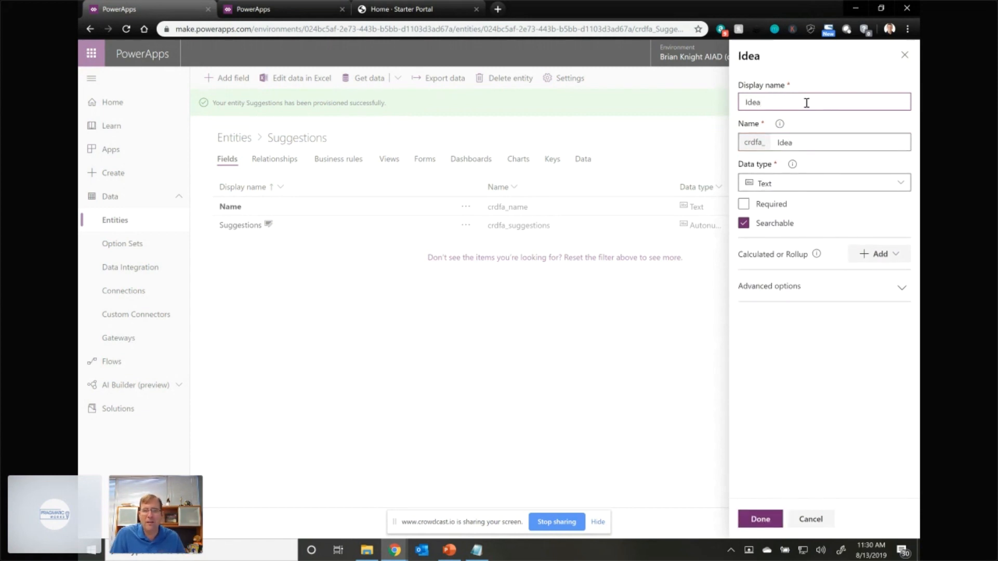
# - Set the Idea field's data type to Multiline Text, check its advanced options, and save the entity
pyautogui.click(798, 186)
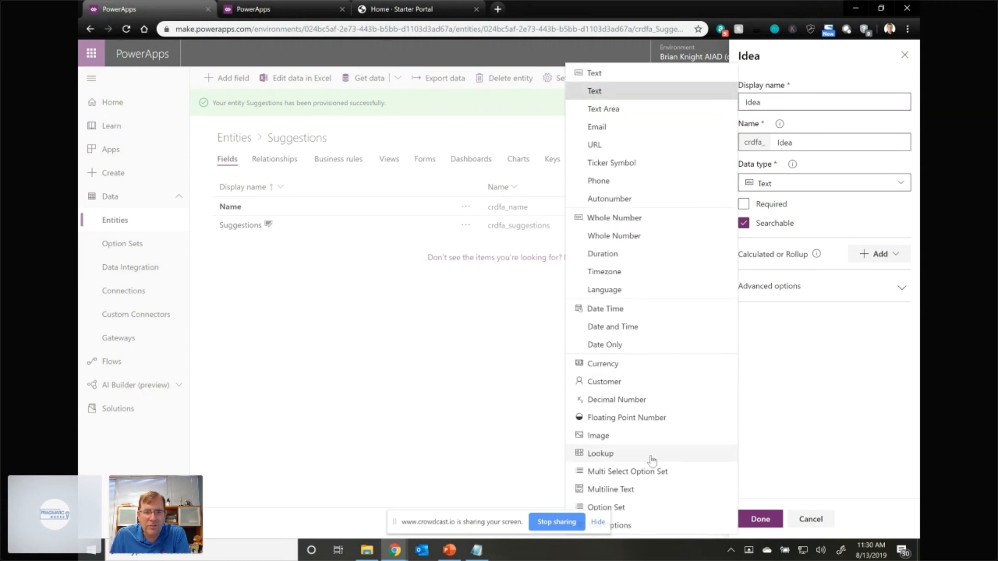
pyautogui.click(630, 490)
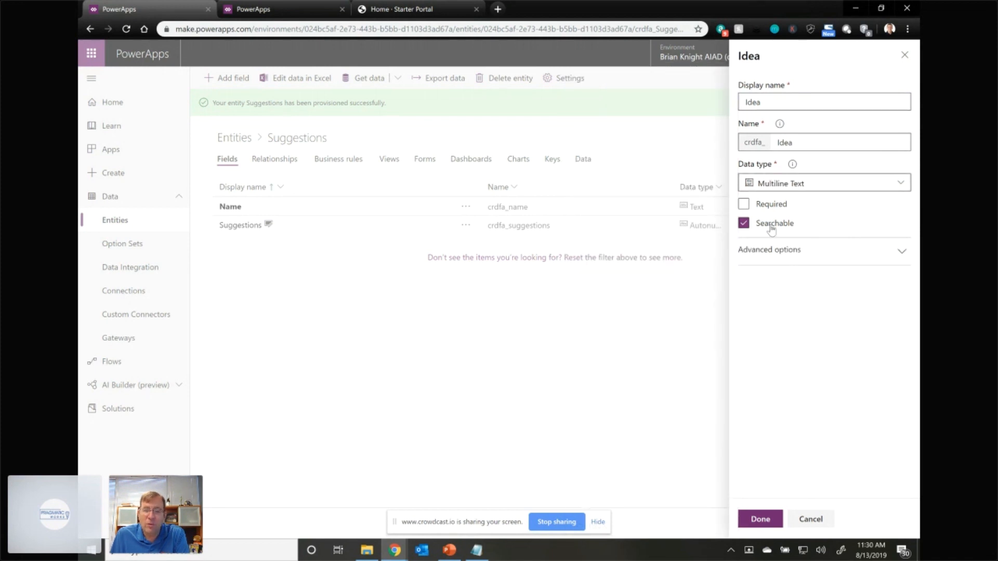
pyautogui.click(794, 251)
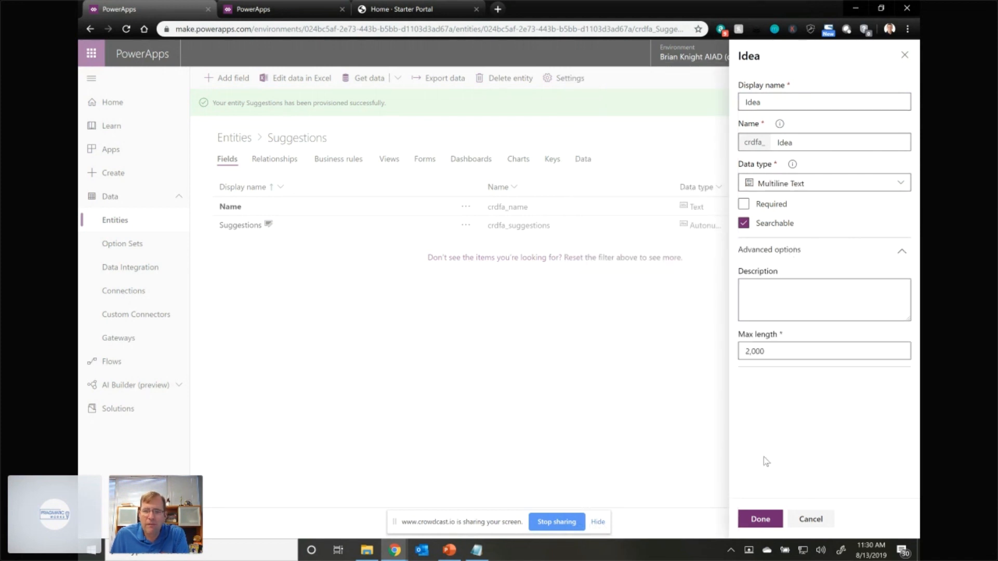
pyautogui.click(761, 520)
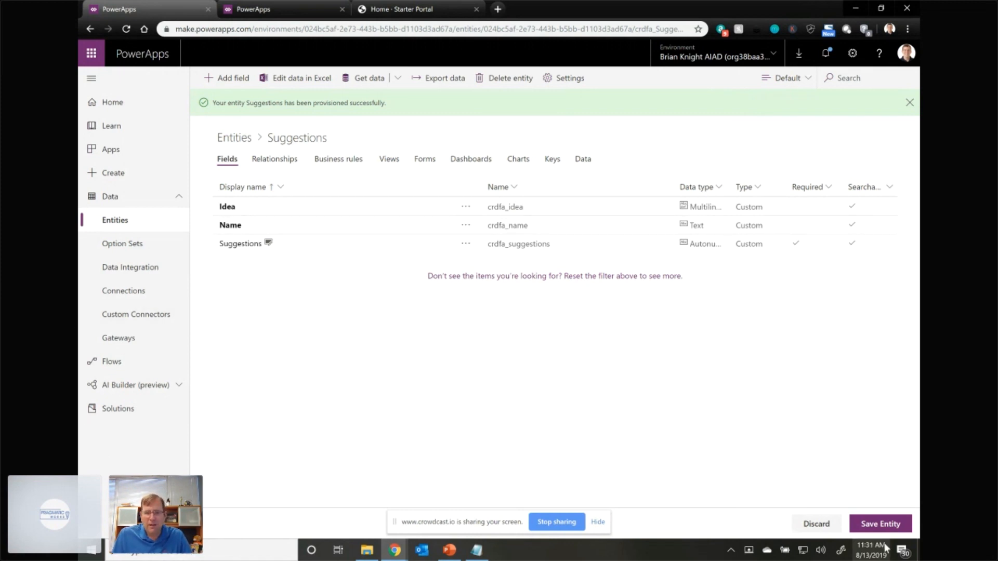
pyautogui.click(884, 524)
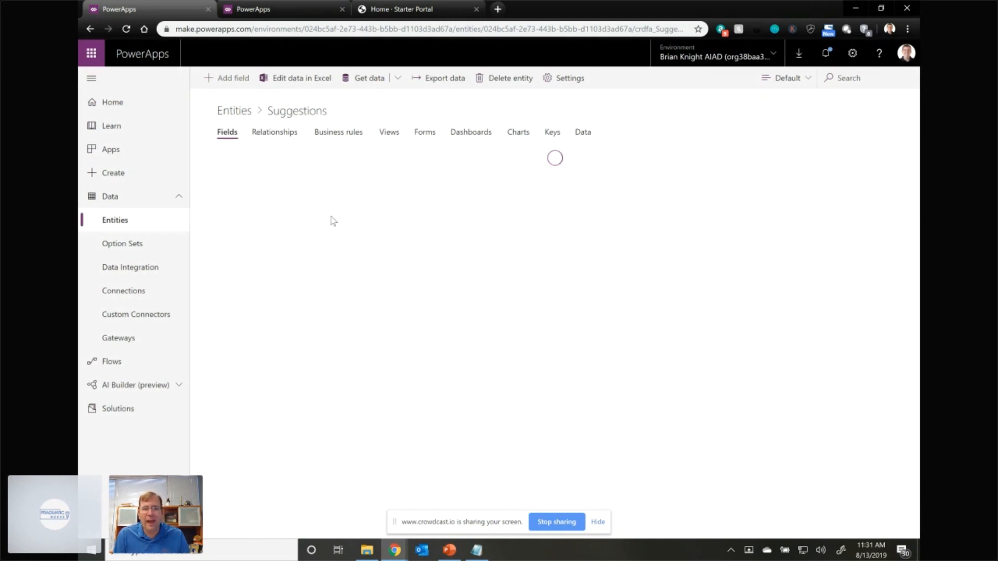
# - Review the Suggestions entity's business rules and views, and open its Main Information form for editing
pyautogui.click(357, 134)
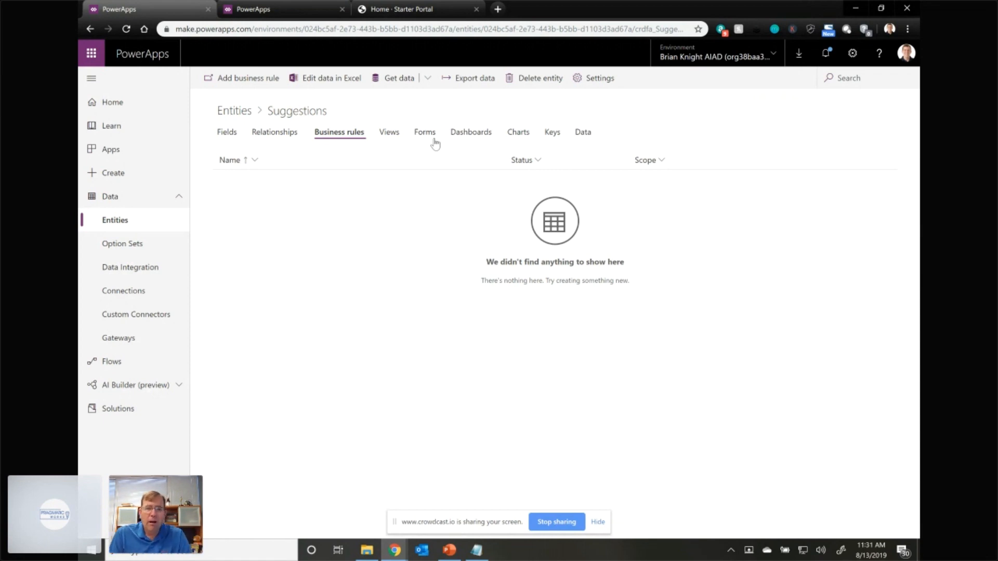
pyautogui.click(400, 136)
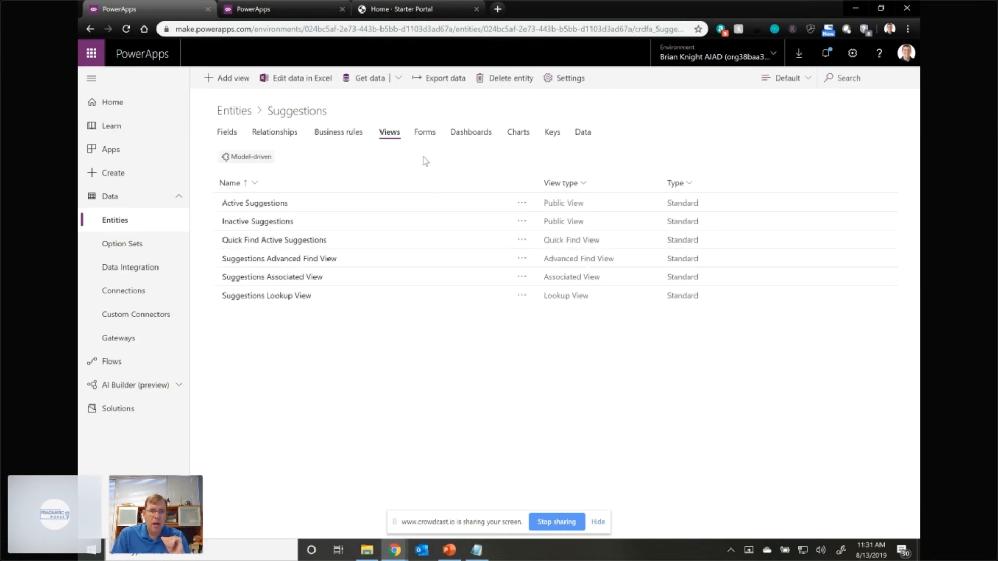
pyautogui.click(420, 135)
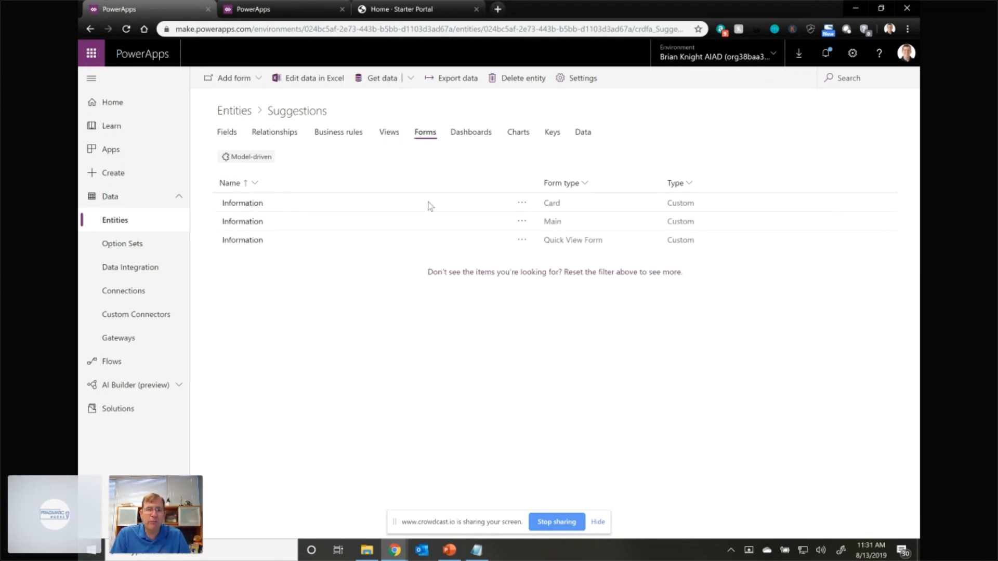
pyautogui.click(520, 222)
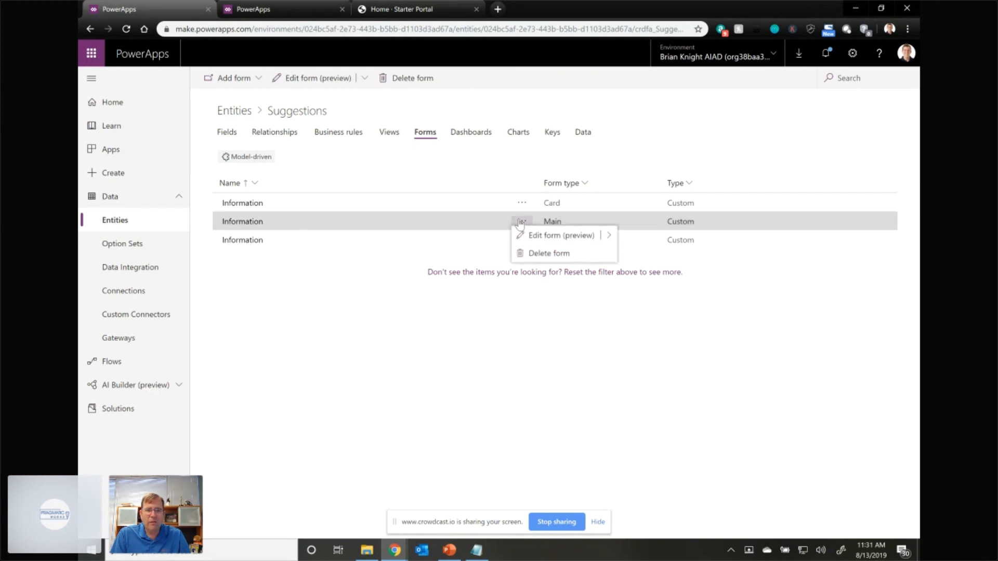
pyautogui.click(566, 239)
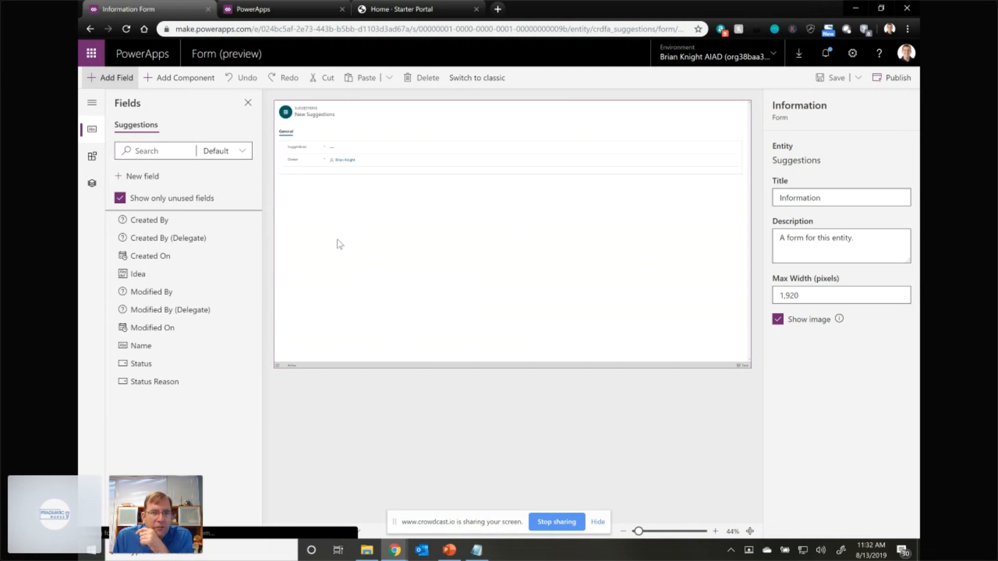
# - Add the Idea and Name fields to the form's General section below Owner
pyautogui.moveTo(163, 254); pyautogui.dragTo(301, 173)
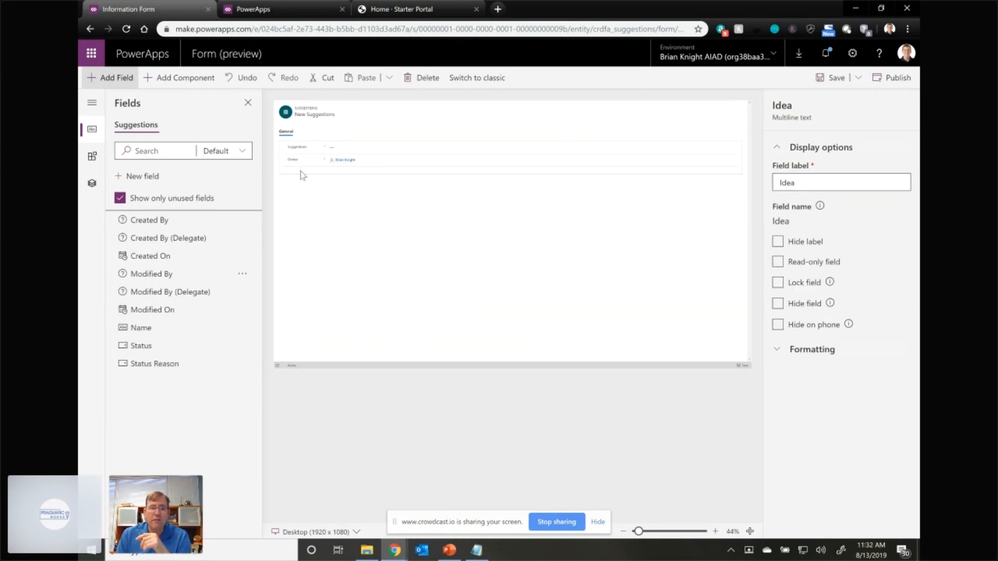
pyautogui.moveTo(162, 329); pyautogui.dragTo(300, 183)
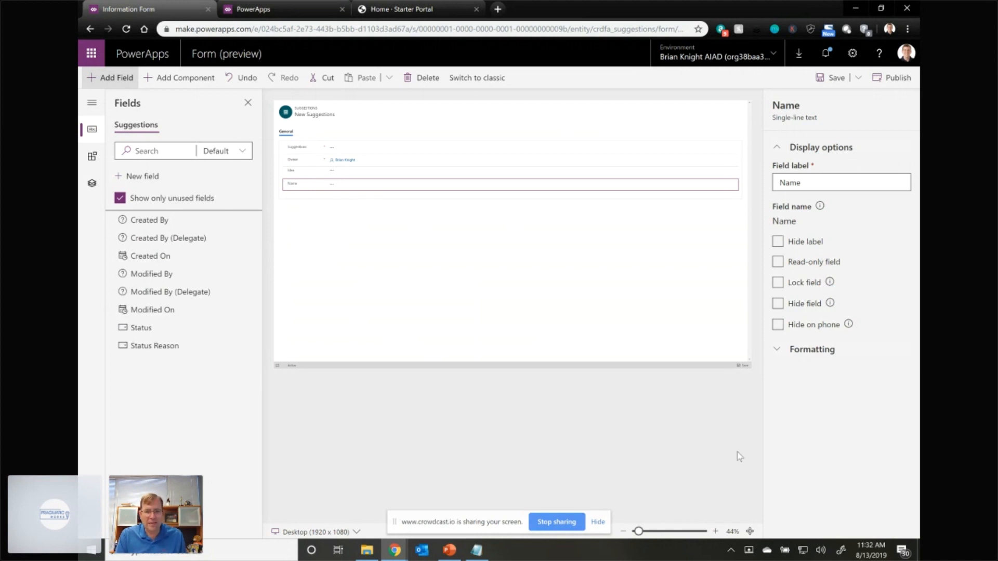
pyautogui.click(714, 531)
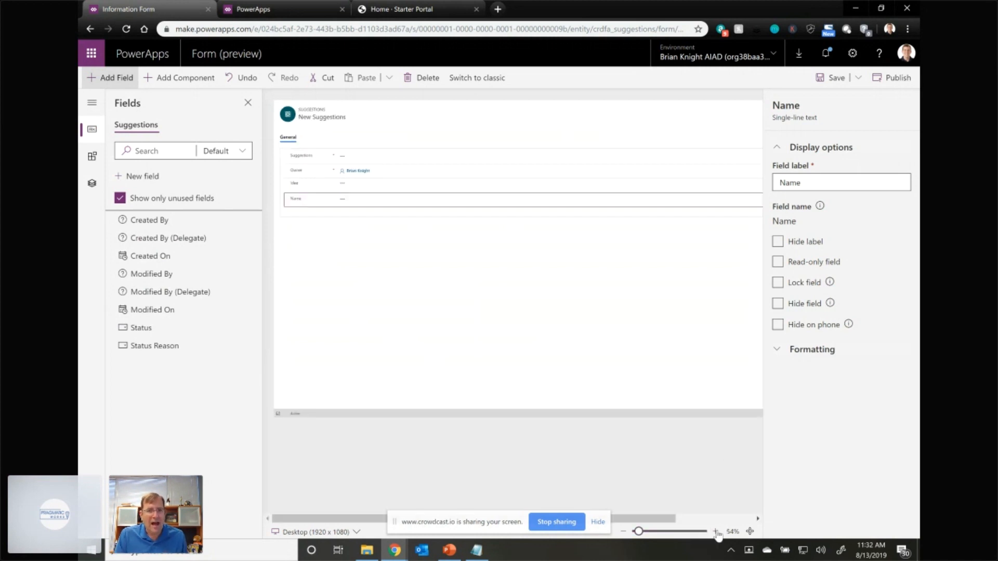
pyautogui.click(716, 532)
pyautogui.click(716, 532)
pyautogui.click(716, 532)
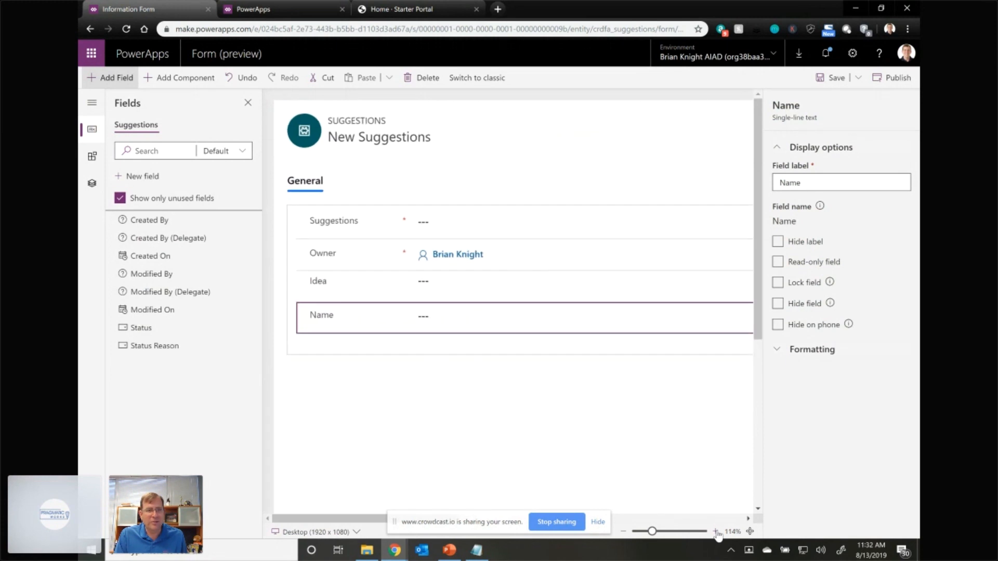
# - Set the Idea field's height to 10 in its formatting options
pyautogui.click(441, 286)
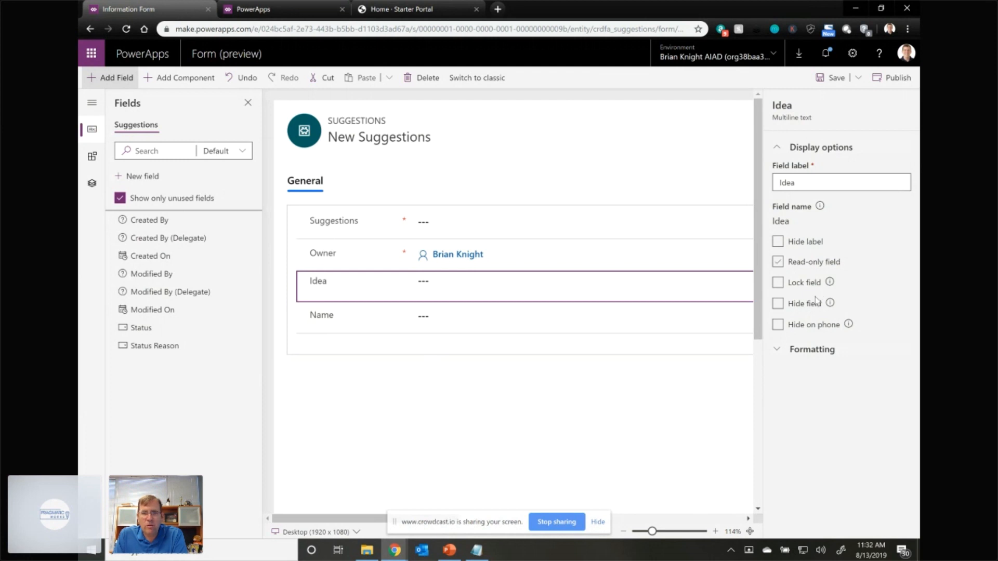
pyautogui.click(801, 351)
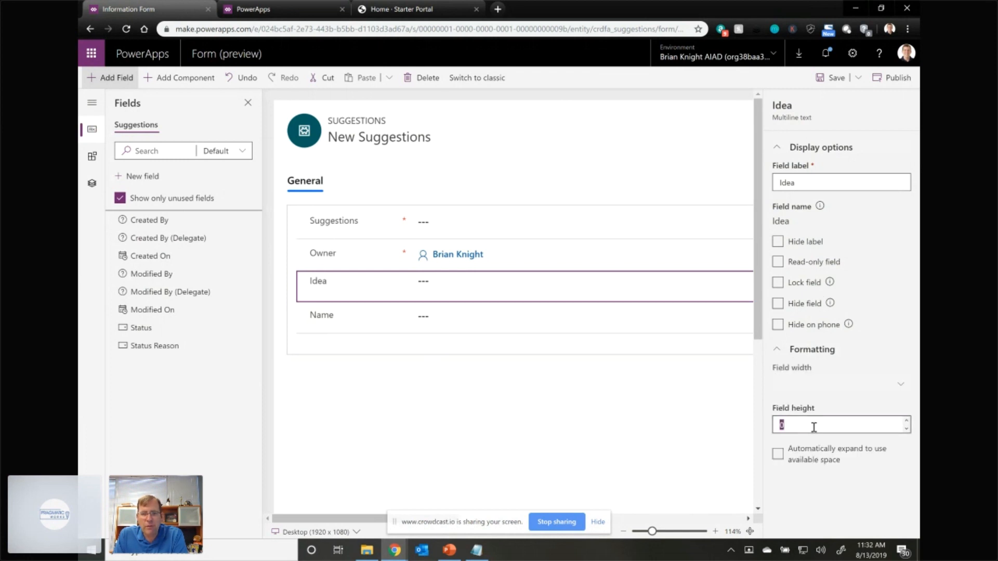
pyautogui.write('40')
pyautogui.press('BackSpace')
pyautogui.press('BackSpace')
pyautogui.write('10')
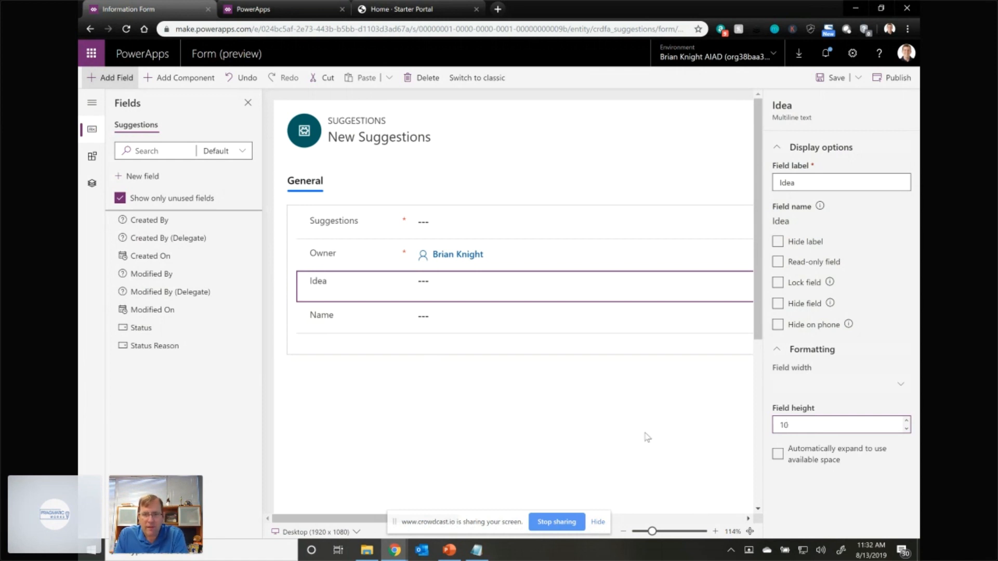
pyautogui.click(782, 456)
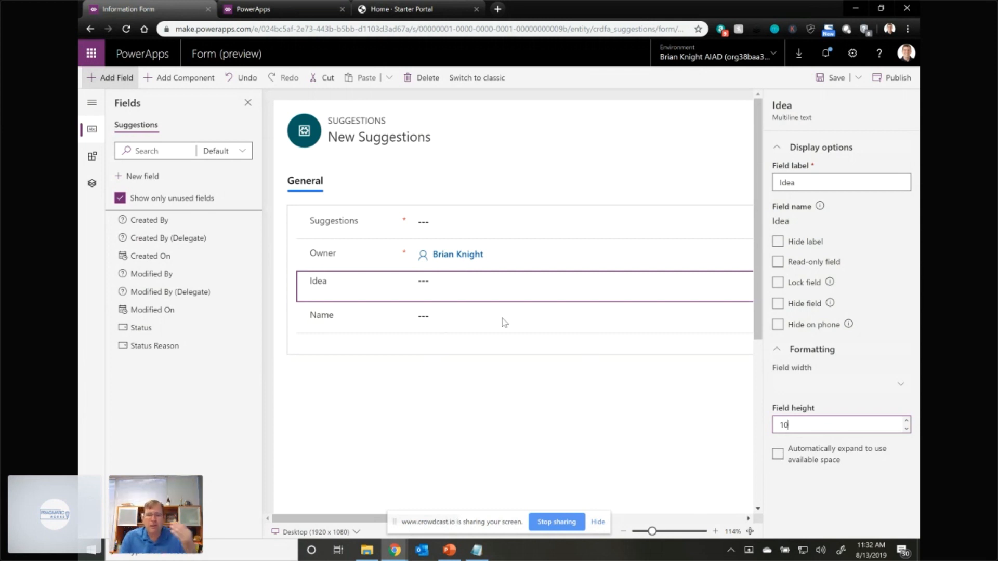
# - Check the Name and Idea fields' properties, and save and publish the Information form
pyautogui.click(436, 319)
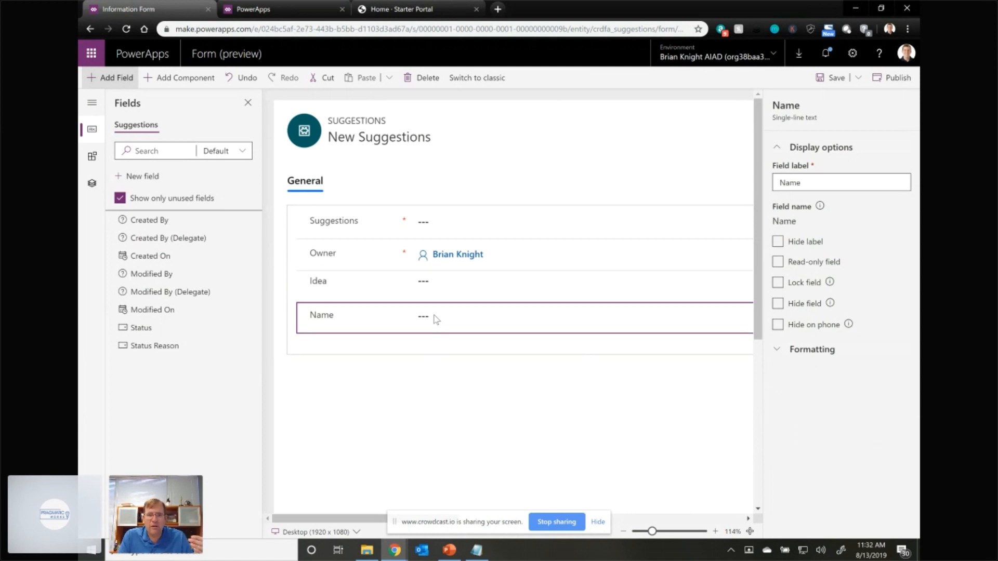
pyautogui.click(448, 296)
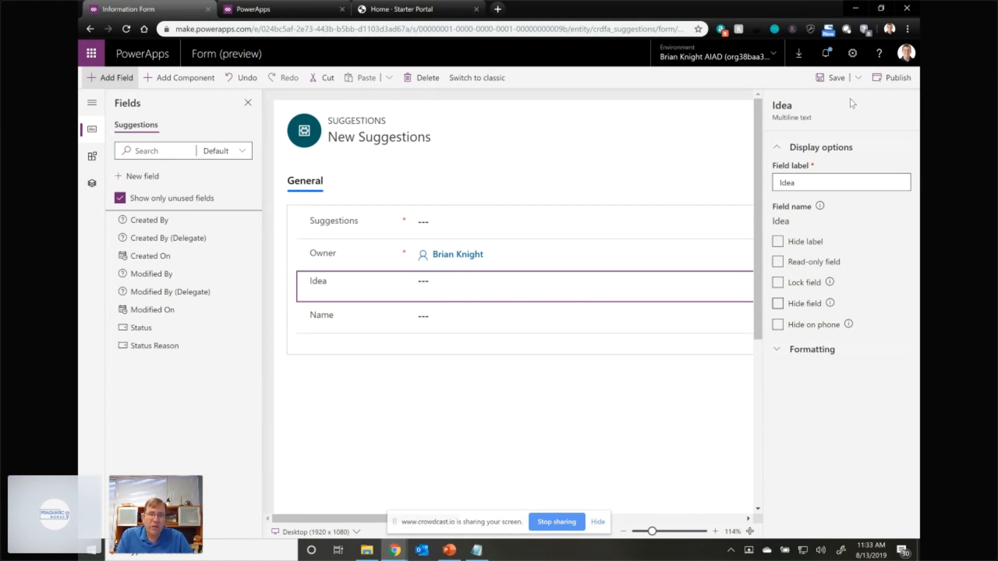
pyautogui.click(847, 81)
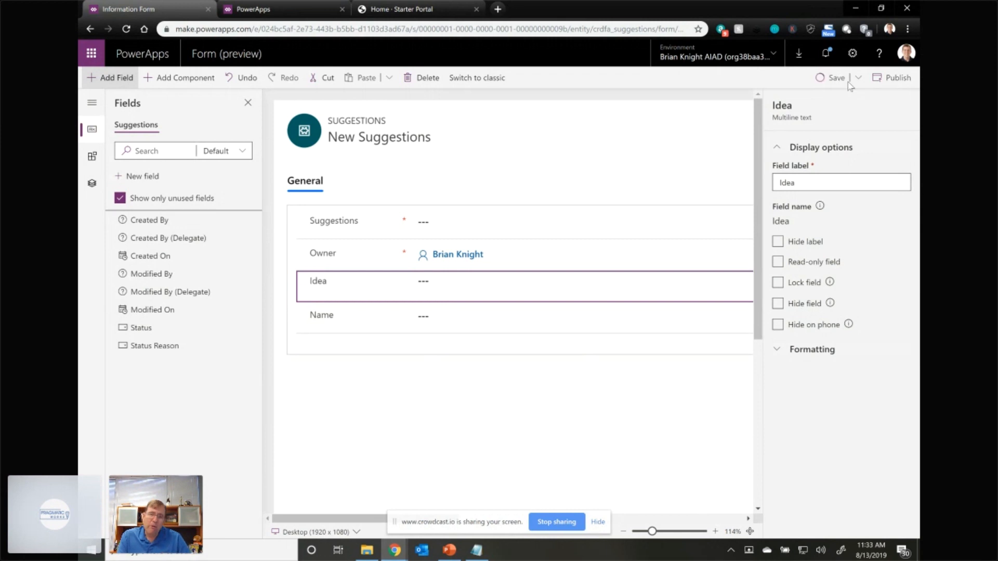
pyautogui.click(886, 79)
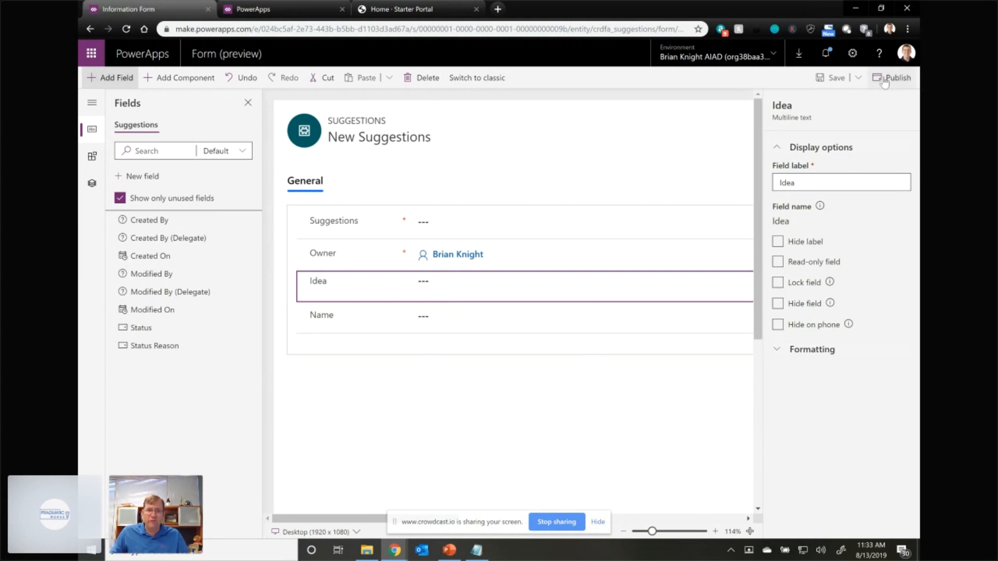
# - Switch to the Pawnee portal's home page, reload it, and move the browser window around the desktop
pyautogui.click(418, 9)
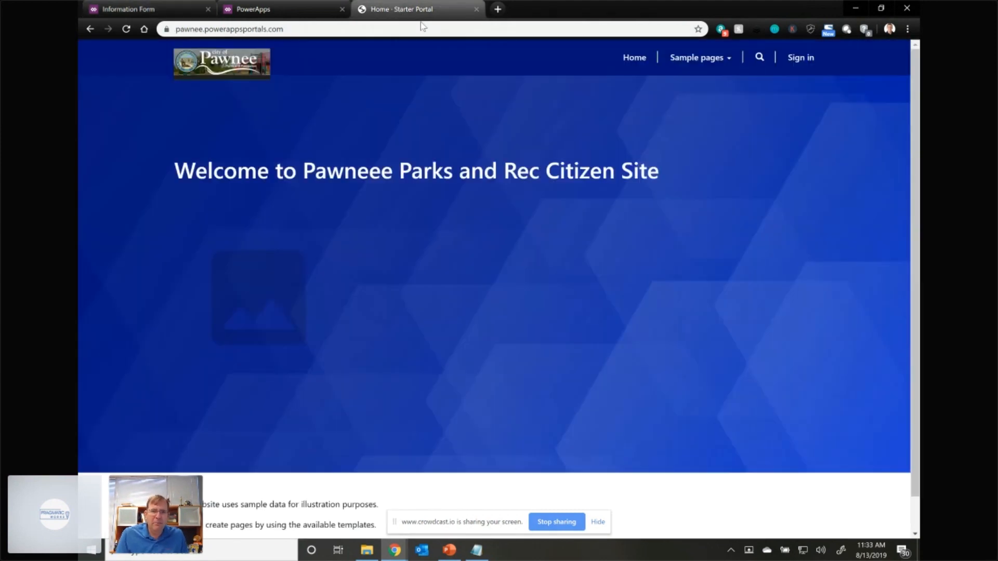
pyautogui.click(126, 29)
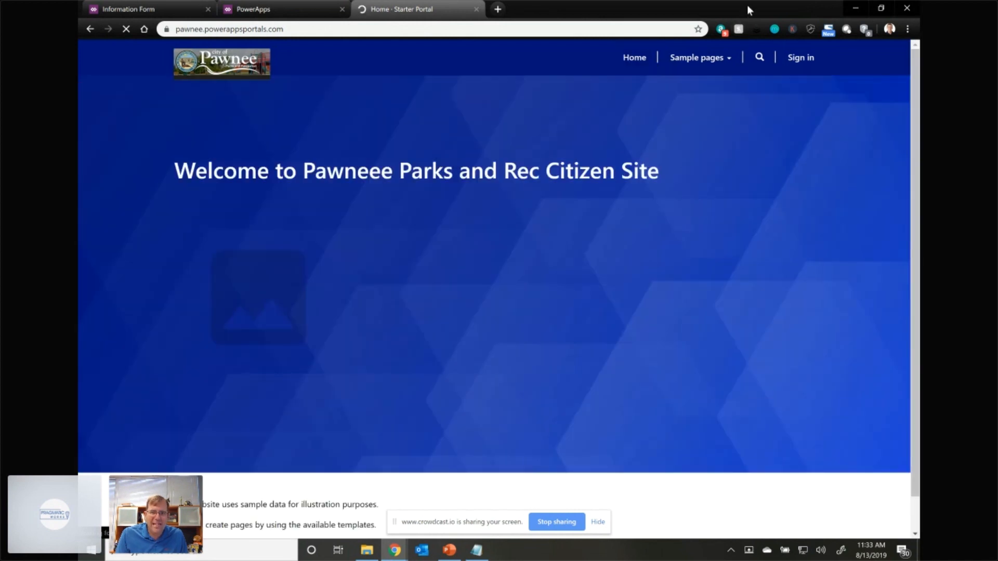
pyautogui.moveTo(747, 4); pyautogui.dragTo(813, 389)
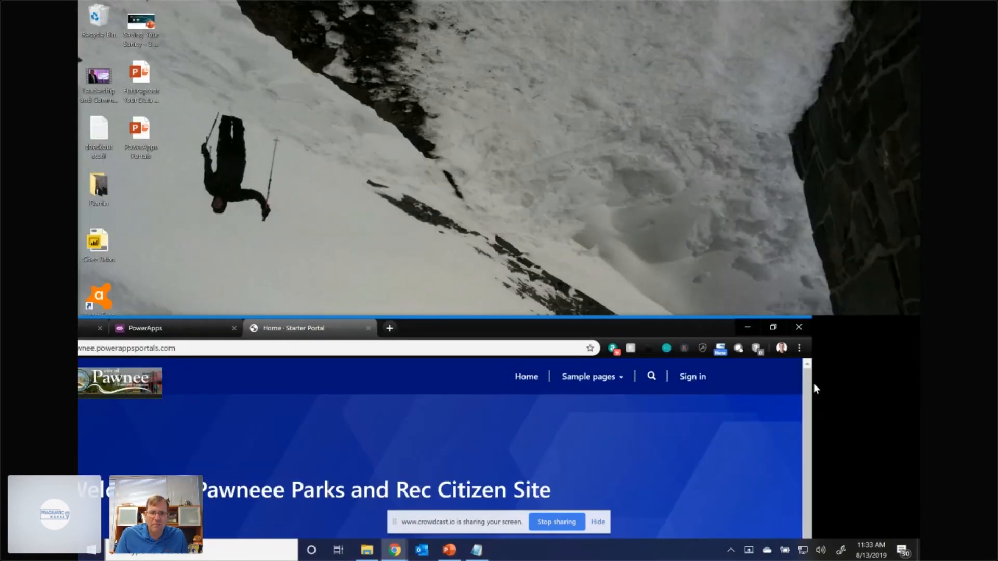
pyautogui.moveTo(682, 329); pyautogui.dragTo(561, 53)
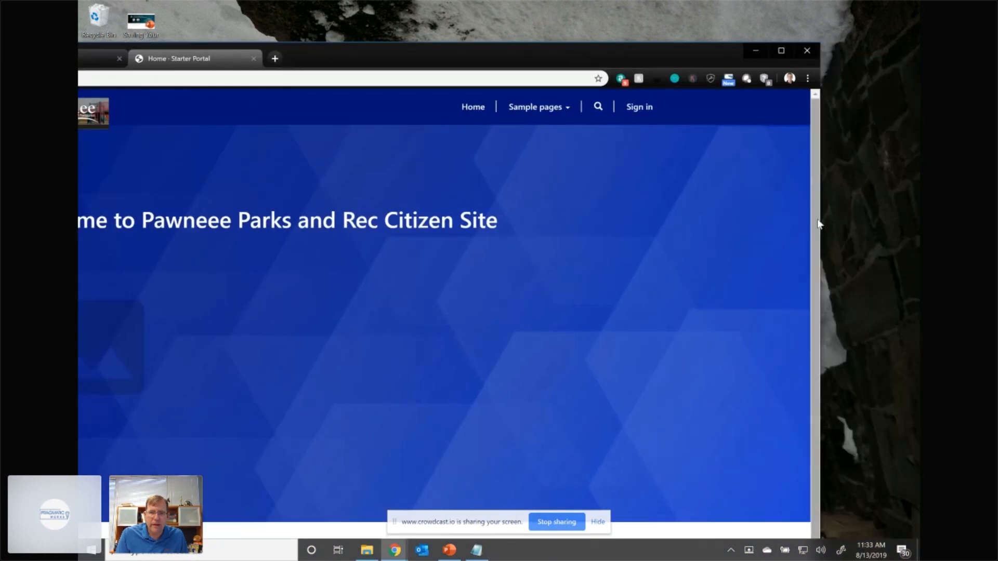
# - Narrow the browser window to check the Pawnee home page's responsive layout, and maximise the window again
pyautogui.moveTo(820, 219); pyautogui.dragTo(348, 208)
pyautogui.moveTo(273, 58); pyautogui.dragTo(682, 33)
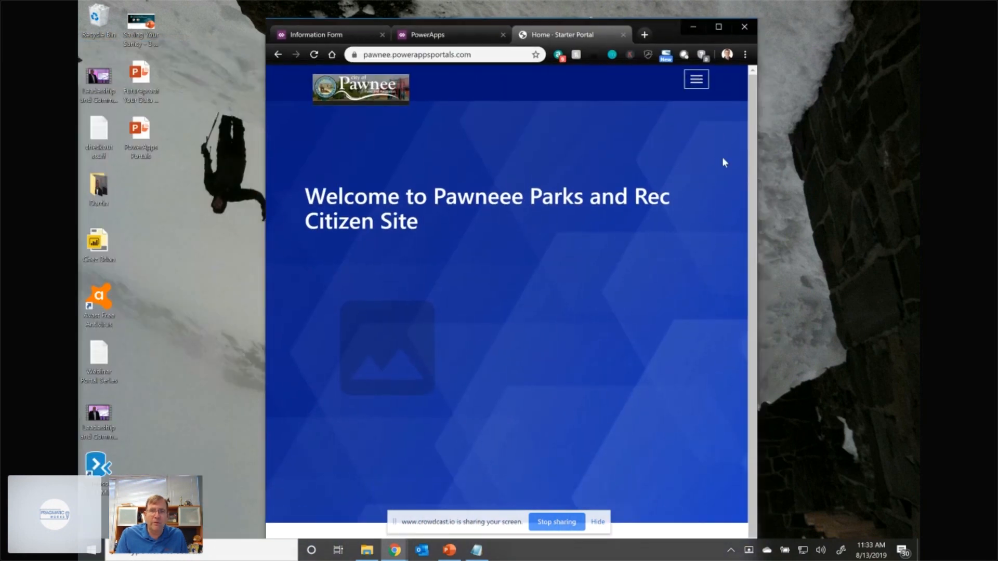
pyautogui.scroll(-1, 624, 282)
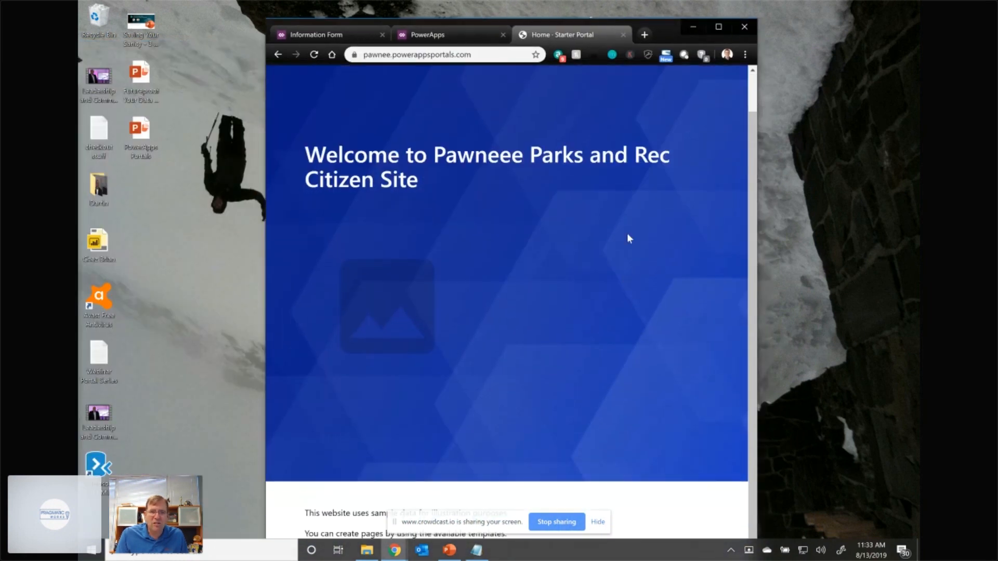
pyautogui.scroll(1, 627, 239)
pyautogui.click(720, 29)
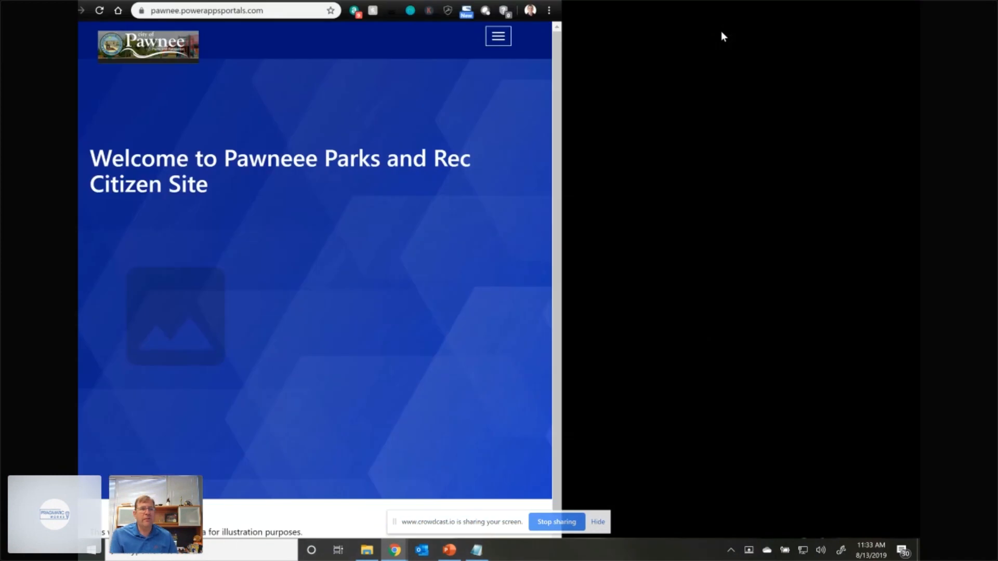
pyautogui.click(722, 32)
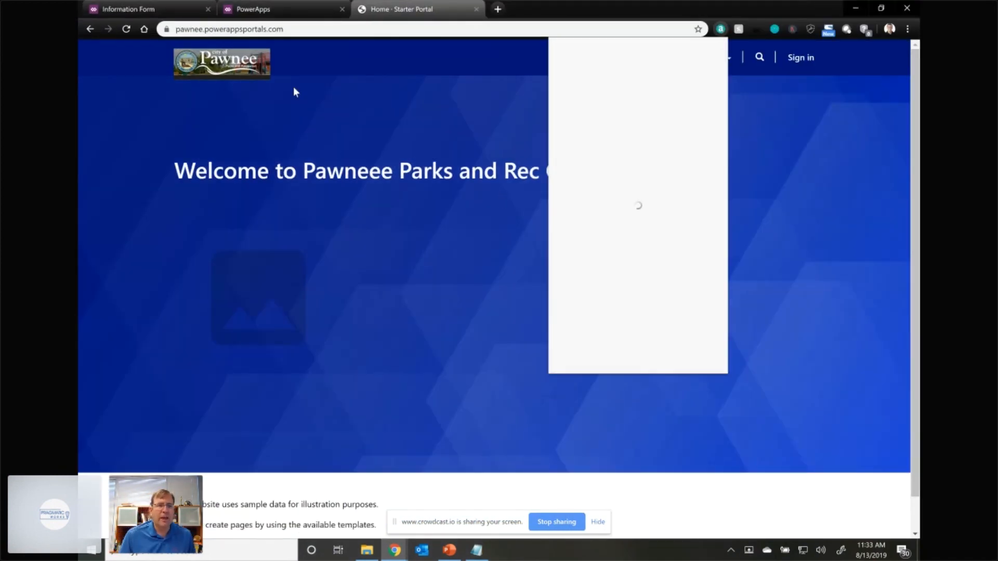
# - Return to the Suggestions entity's Information form and publish it
pyautogui.click(270, 12)
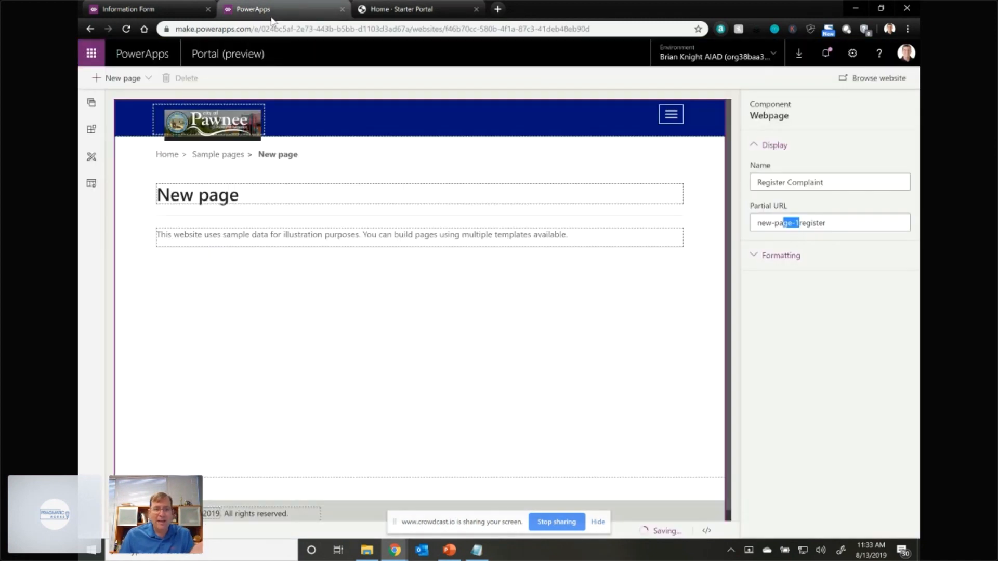
pyautogui.click(168, 8)
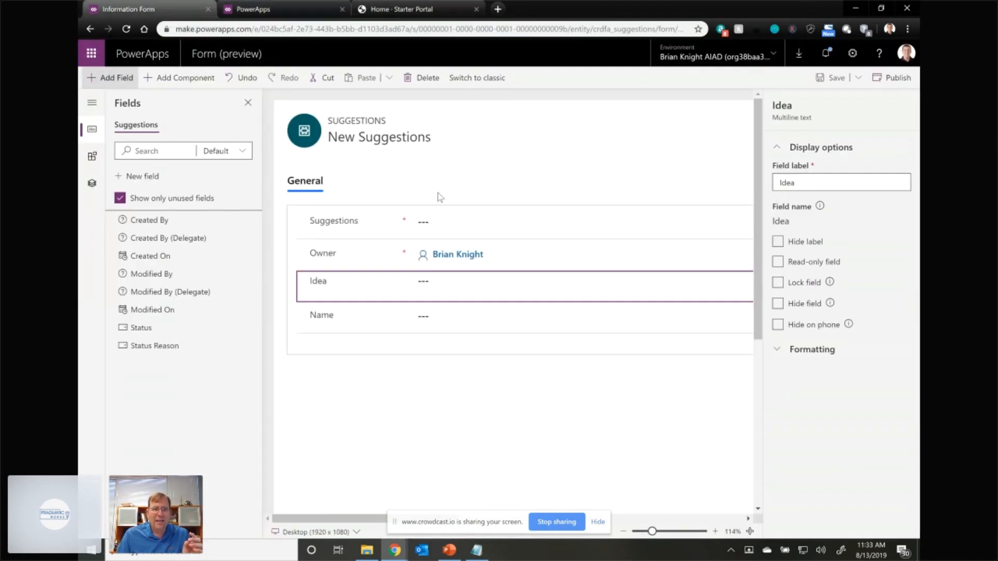
pyautogui.click(909, 79)
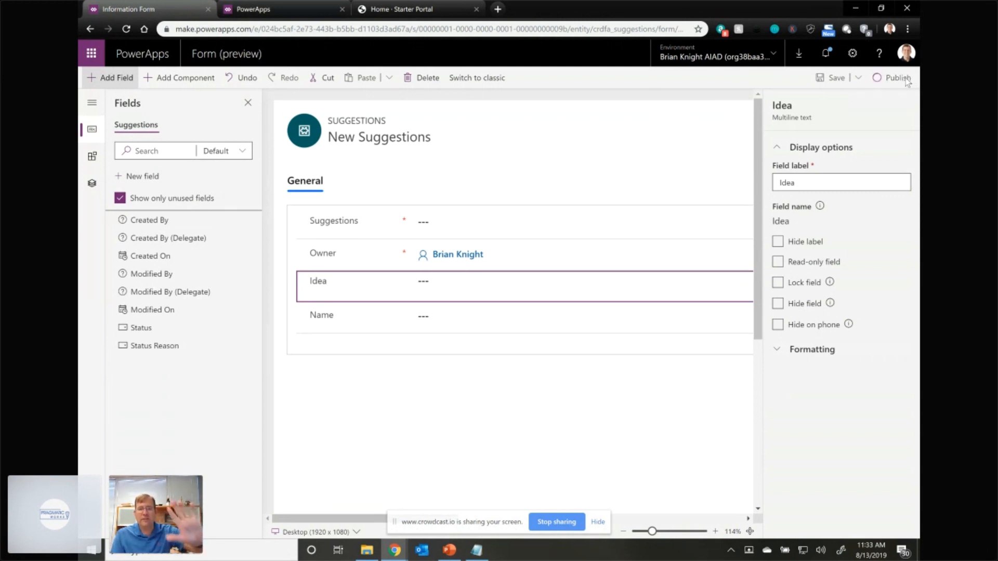
# - Change the Idea field's label to "What is your idea?", publish the form, and dismiss the chat notification
pyautogui.click(812, 182)
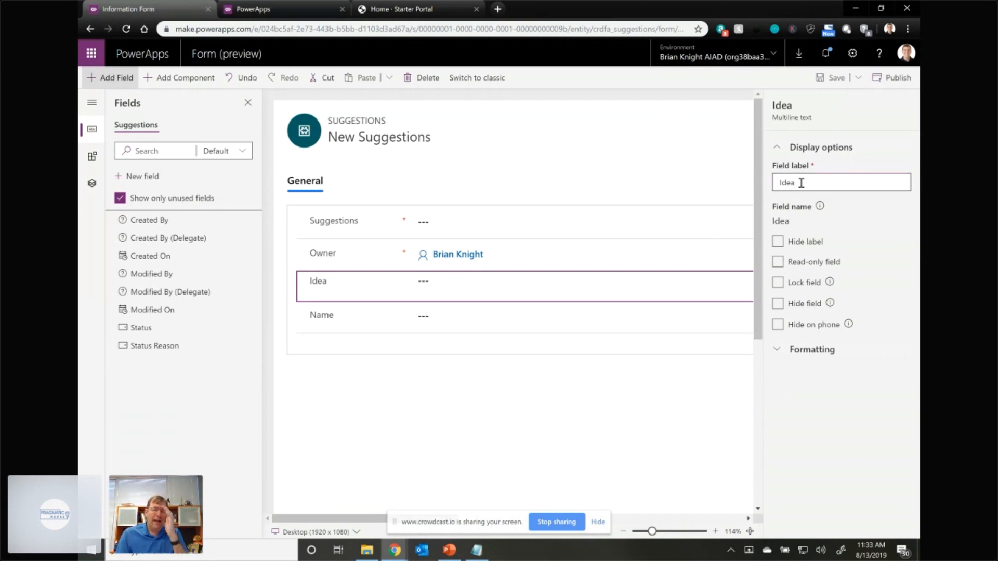
pyautogui.moveTo(800, 185); pyautogui.dragTo(756, 188)
pyautogui.write('What is your ide')
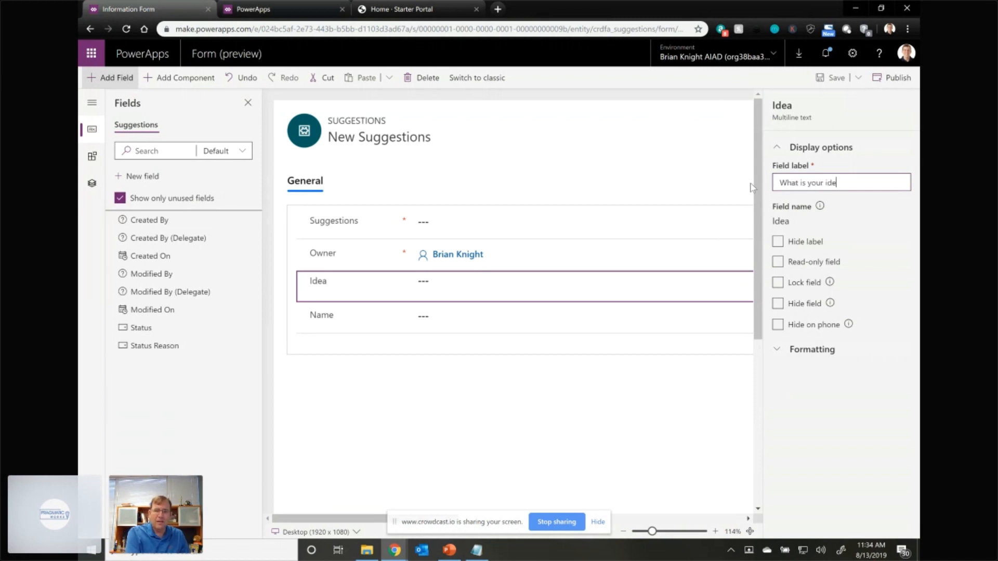
pyautogui.click(899, 78)
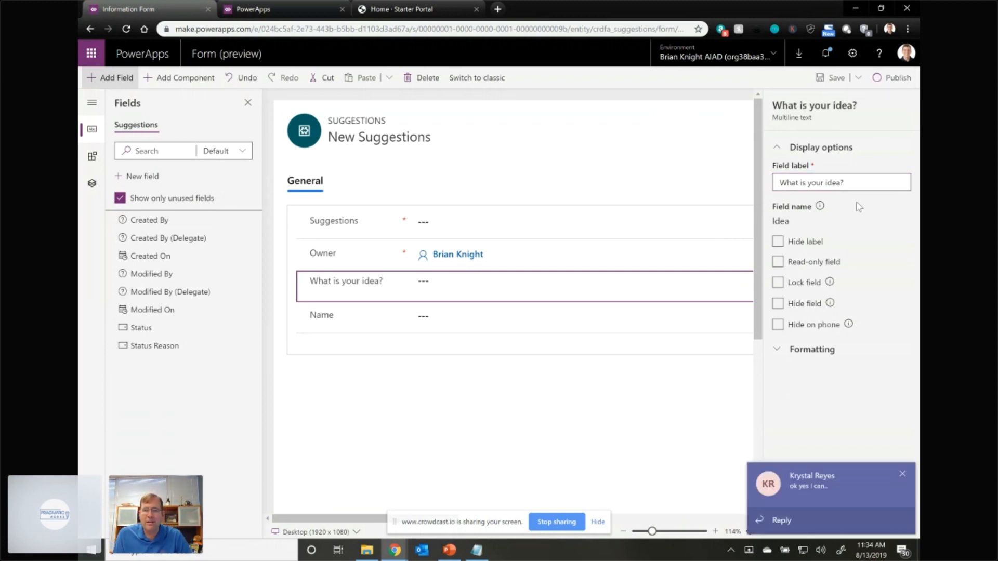
pyautogui.click(903, 474)
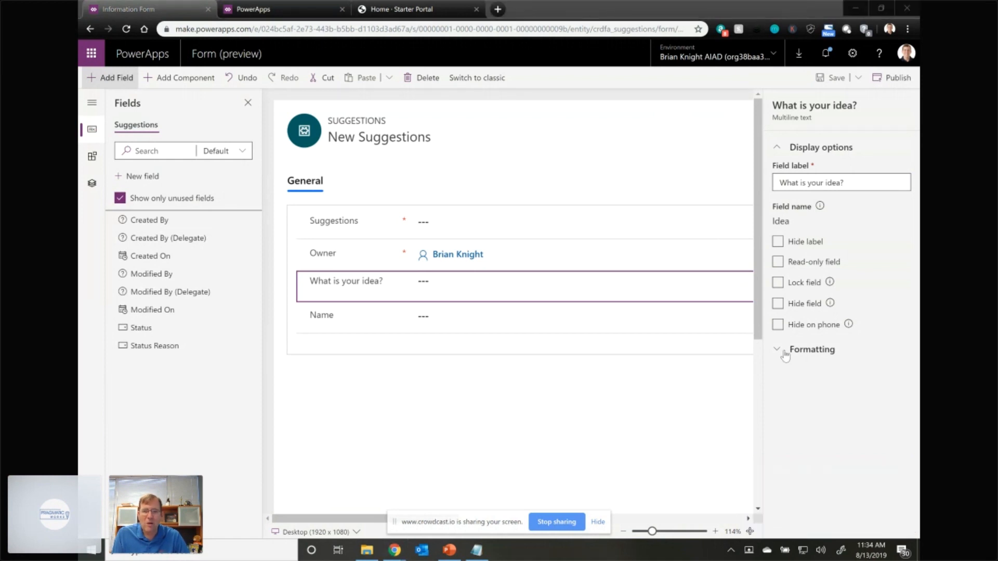
# - Set the idea field's height to 10, let it automatically expand to use available space, and publish the form
pyautogui.click(789, 354)
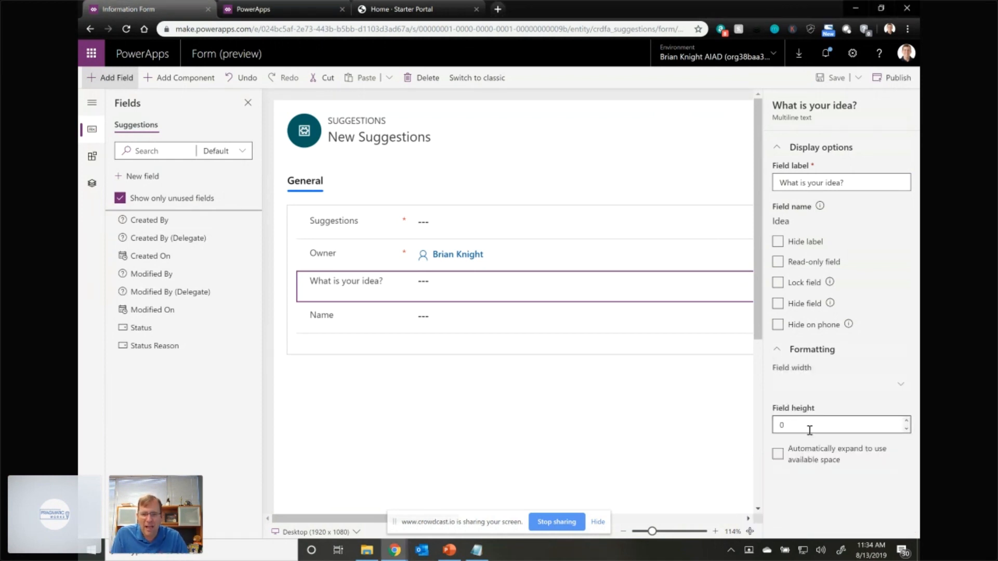
pyautogui.moveTo(785, 427); pyautogui.dragTo(772, 425)
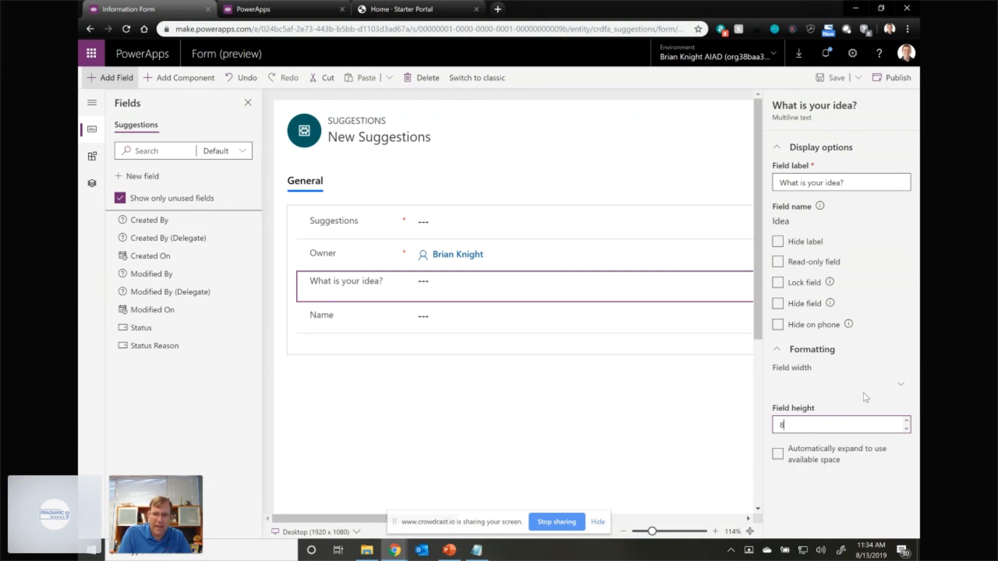
pyautogui.write('10')
pyautogui.click(785, 456)
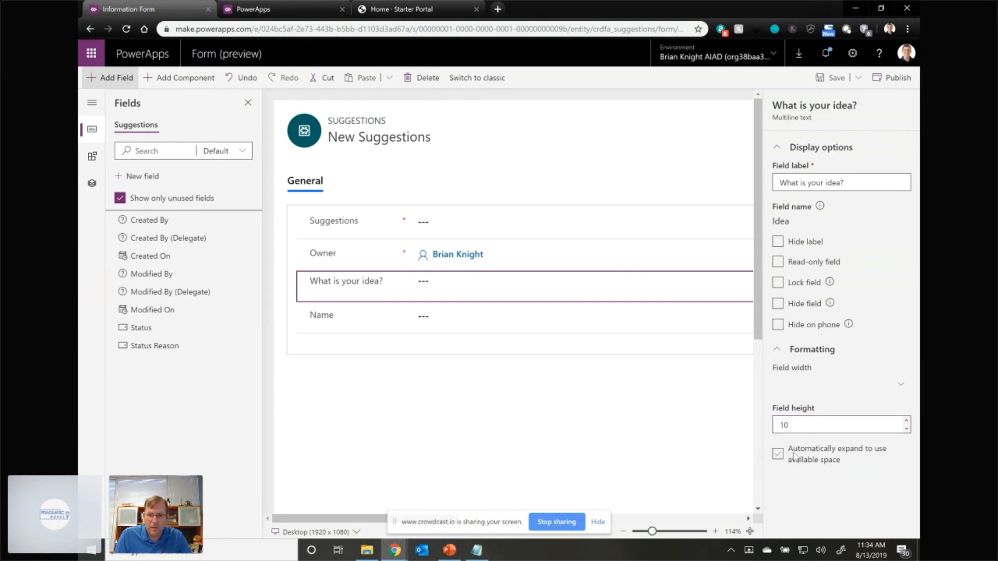
pyautogui.click(780, 454)
pyautogui.click(777, 425)
pyautogui.write('80')
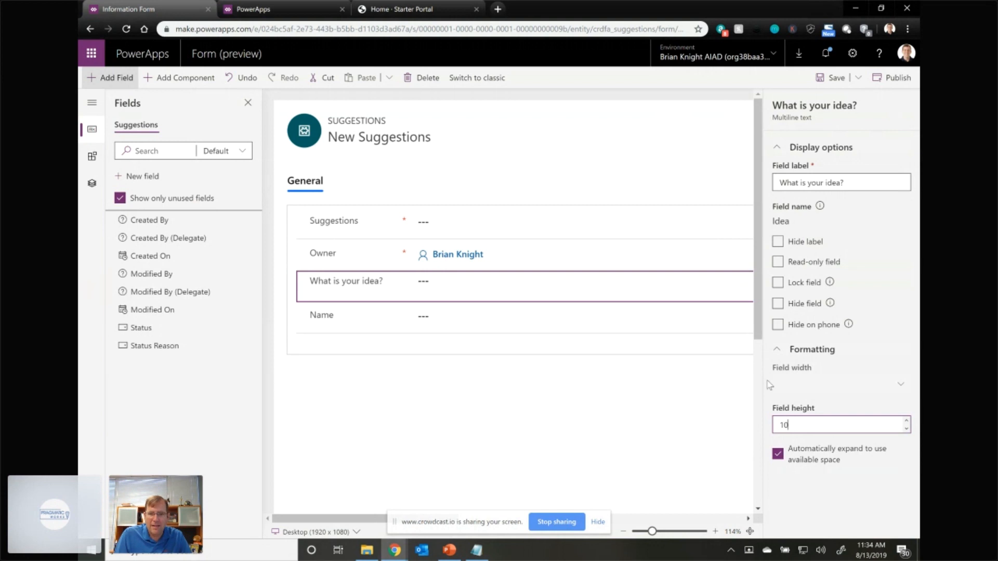
pyautogui.click(892, 80)
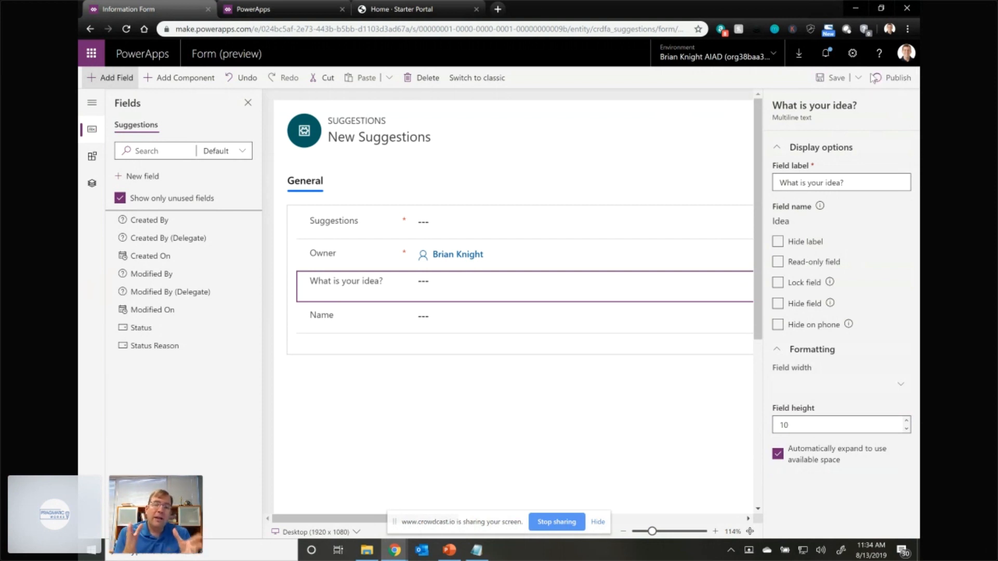
pyautogui.click(872, 79)
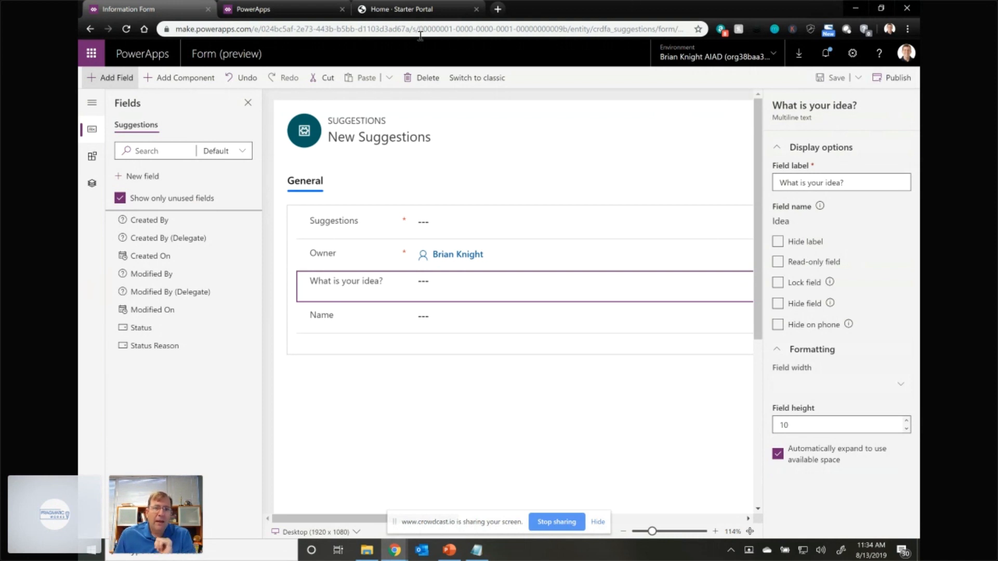
# - Switch to the portal editor and add a Form component below the text on the Register Complaint page
pyautogui.click(298, 17)
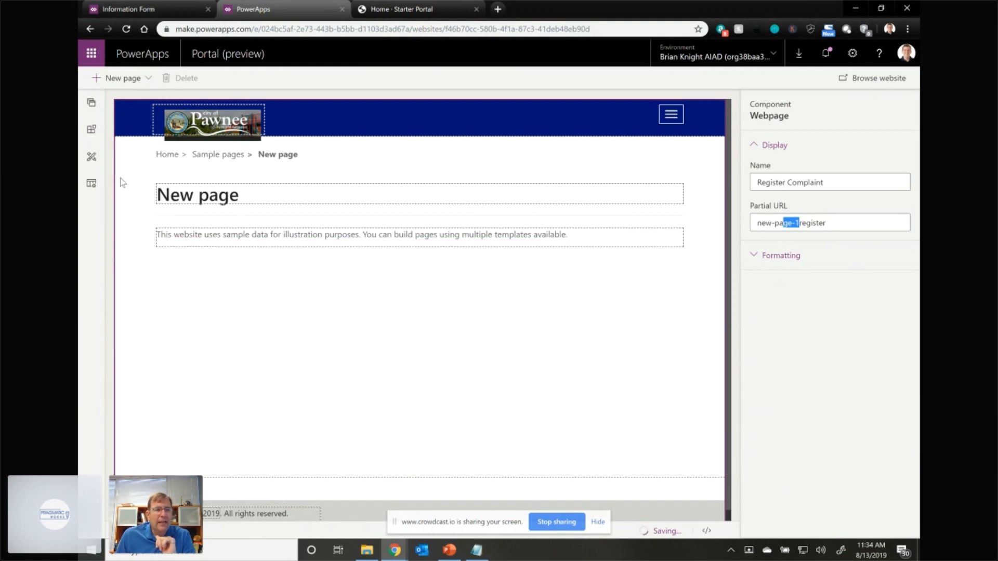
pyautogui.click(92, 133)
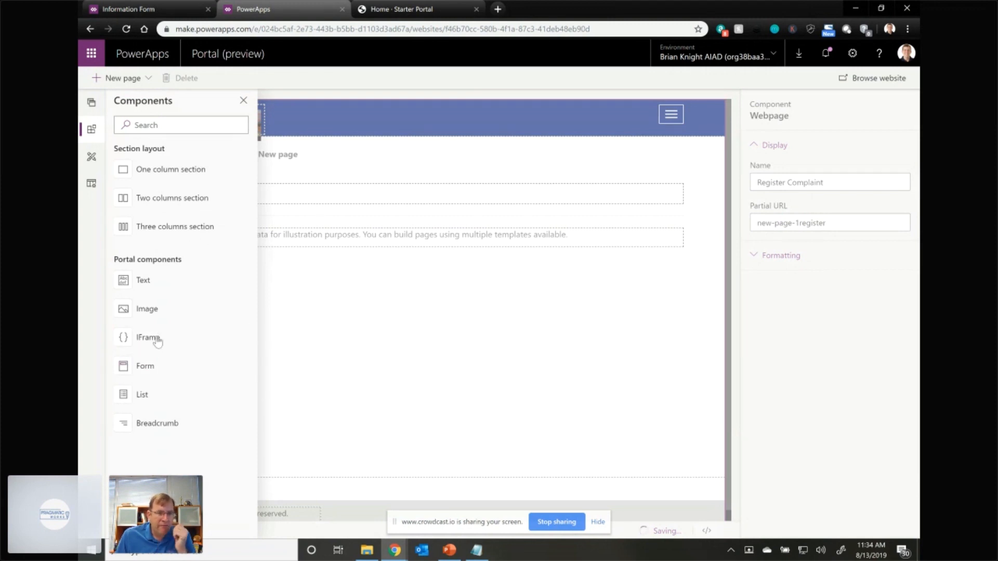
pyautogui.click(156, 366)
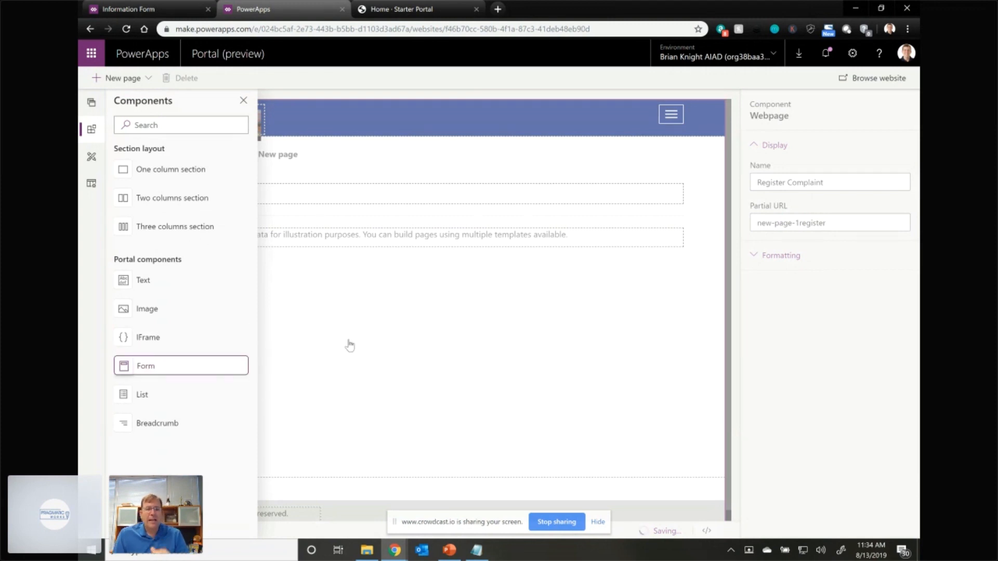
pyautogui.click(364, 296)
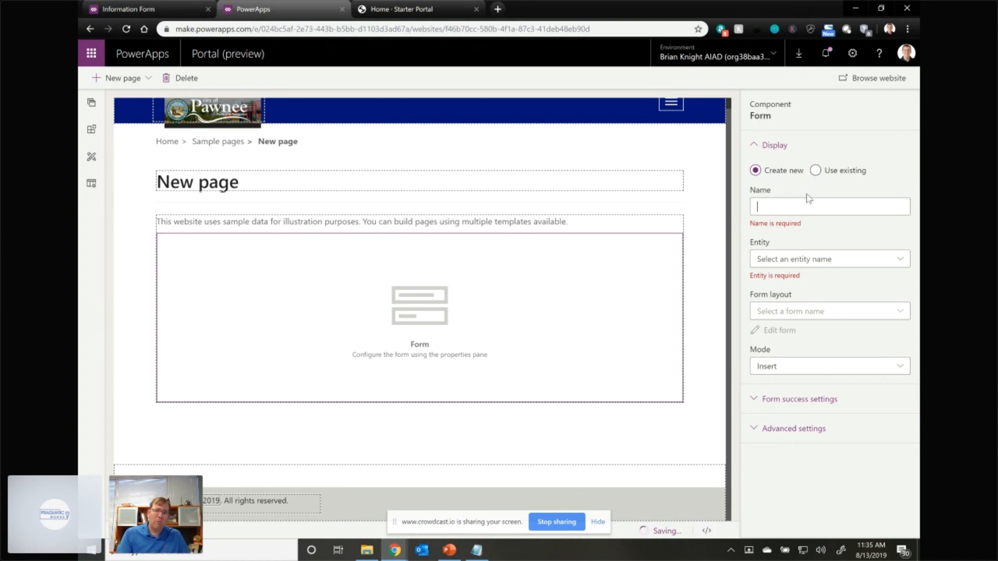
# - Browse the new form's entity list for the Suggestions (crdfa_suggestions) entity and close the list
pyautogui.click(831, 267)
pyautogui.click(830, 270)
pyautogui.click(830, 269)
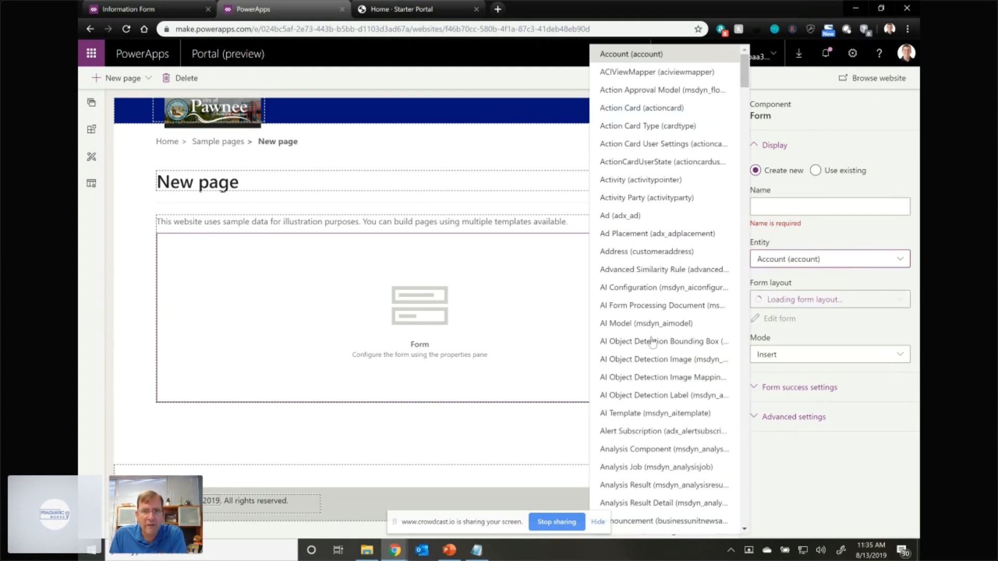
pyautogui.scroll(-10, 655, 333)
pyautogui.scroll(-15, 679, 330)
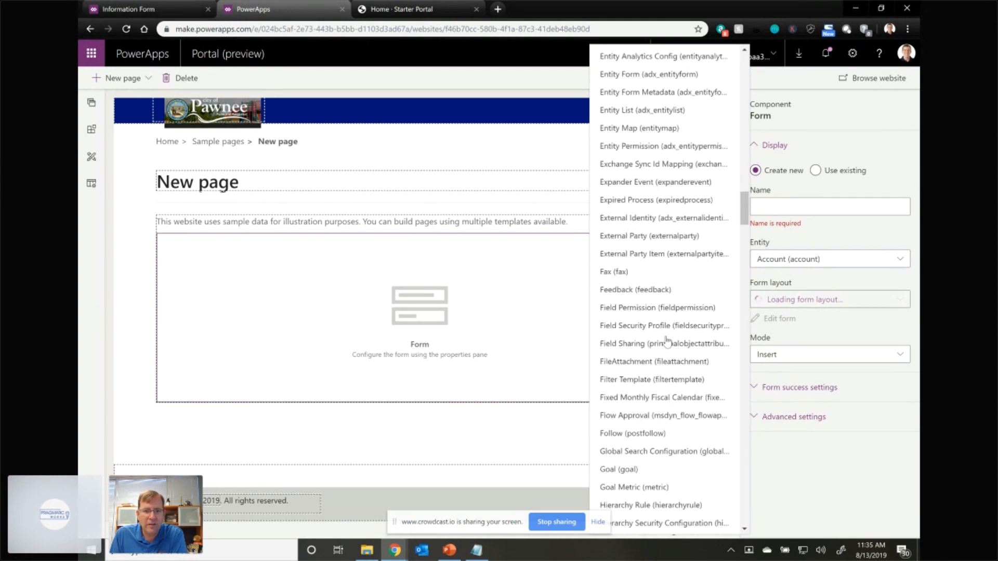
pyautogui.scroll(-20, 651, 351)
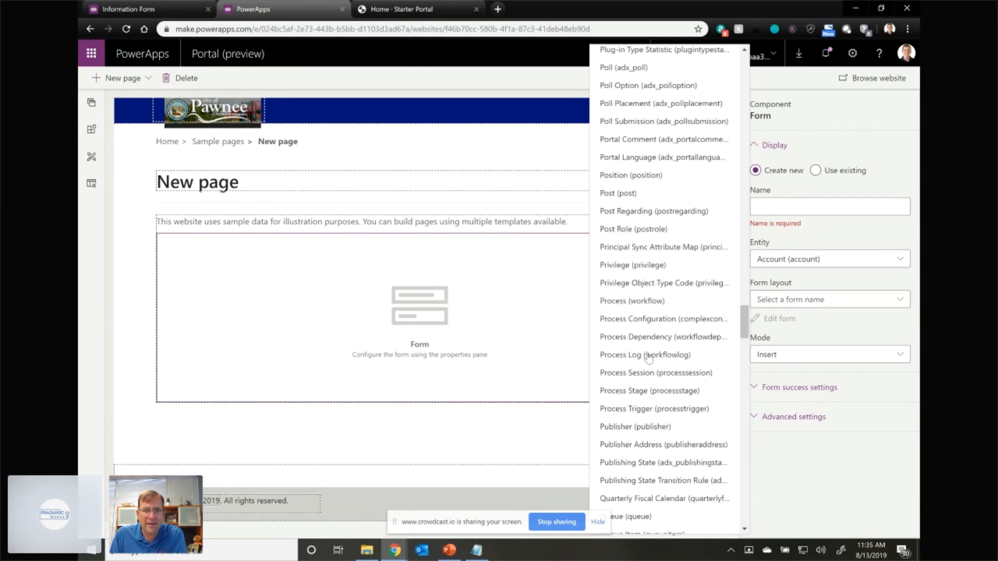
pyautogui.scroll(-5, 650, 357)
pyautogui.scroll(-10, 649, 357)
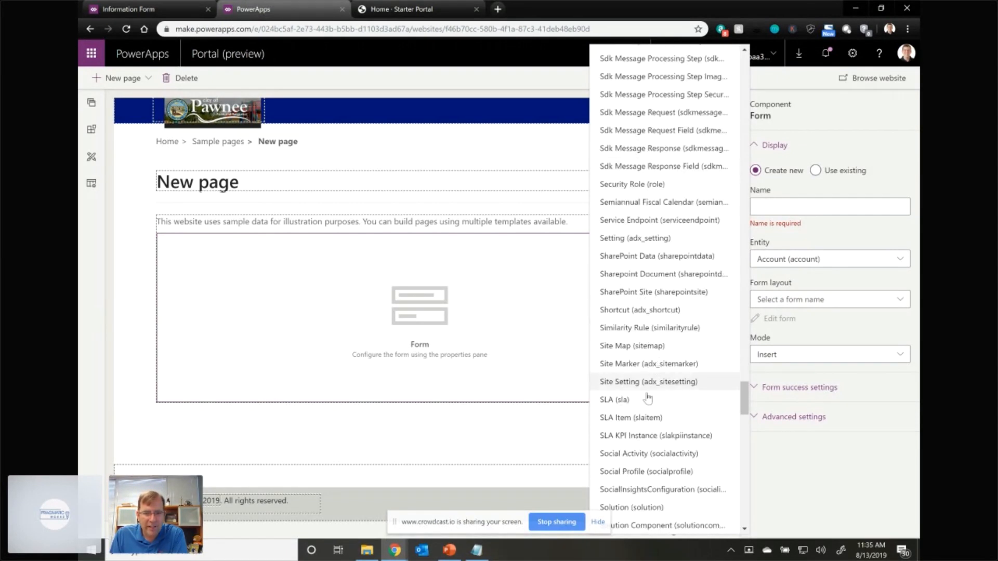
pyautogui.scroll(-9, 647, 399)
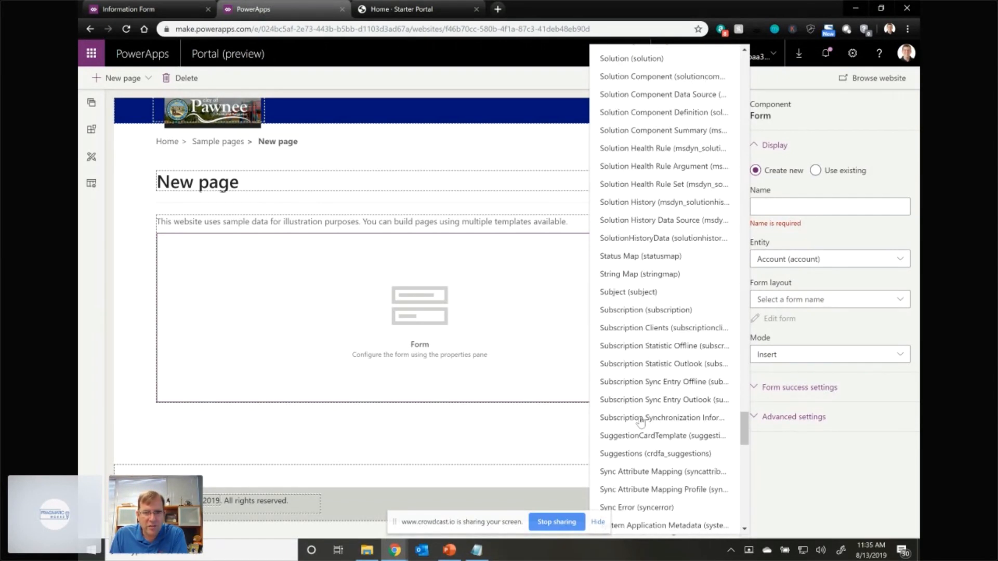
pyautogui.scroll(-5, 646, 404)
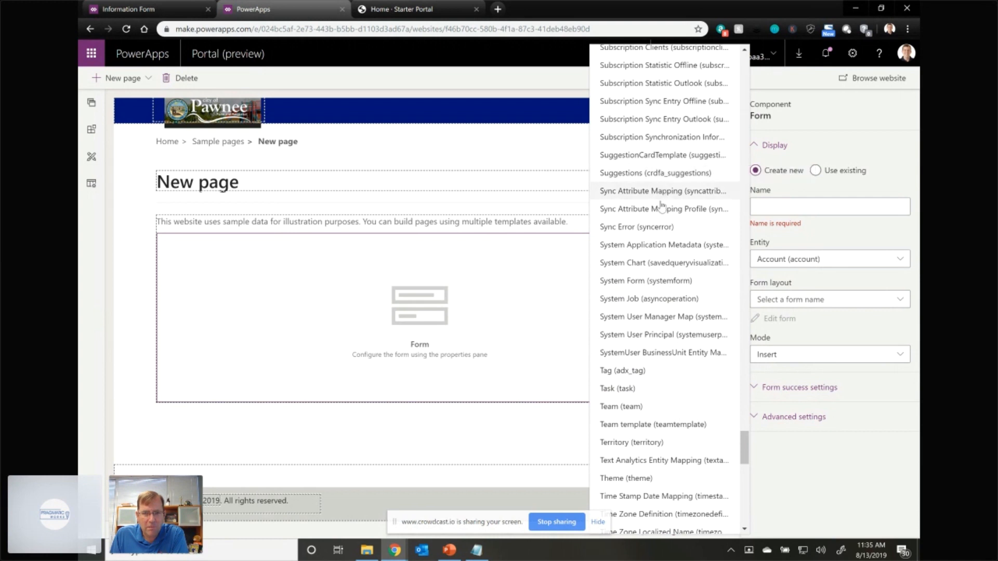
pyautogui.scroll(2, 661, 206)
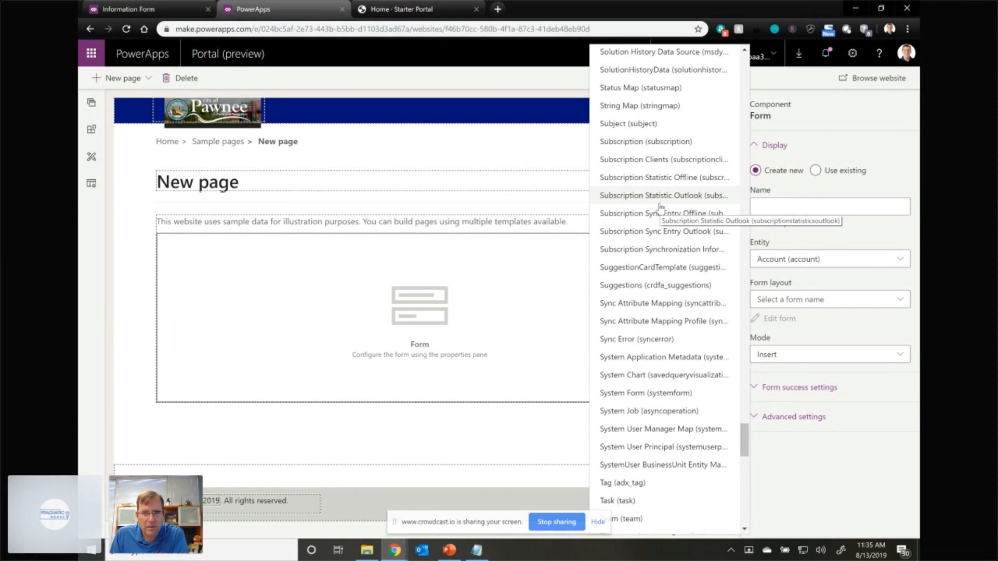
pyautogui.scroll(1, 661, 207)
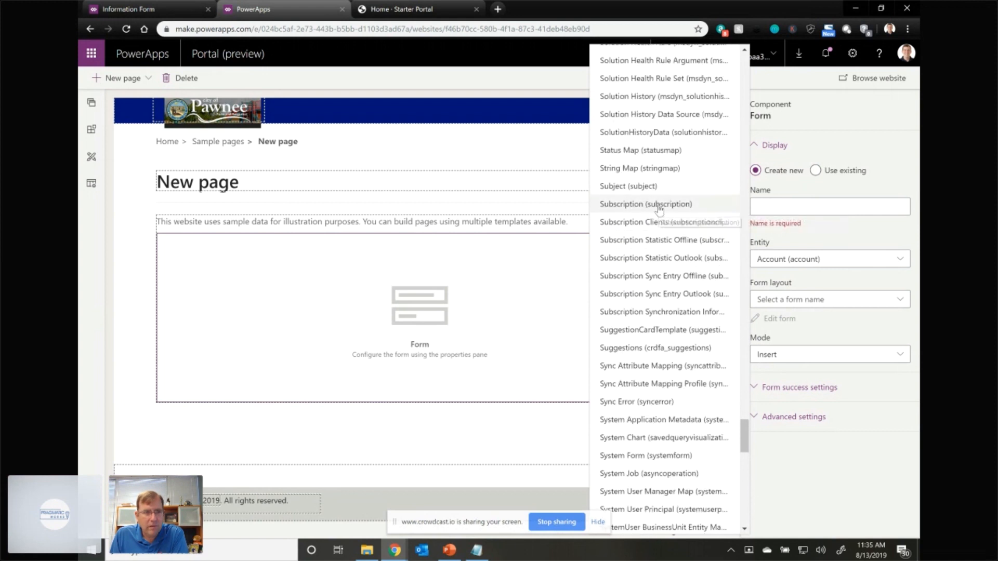
pyautogui.scroll(-1, 642, 294)
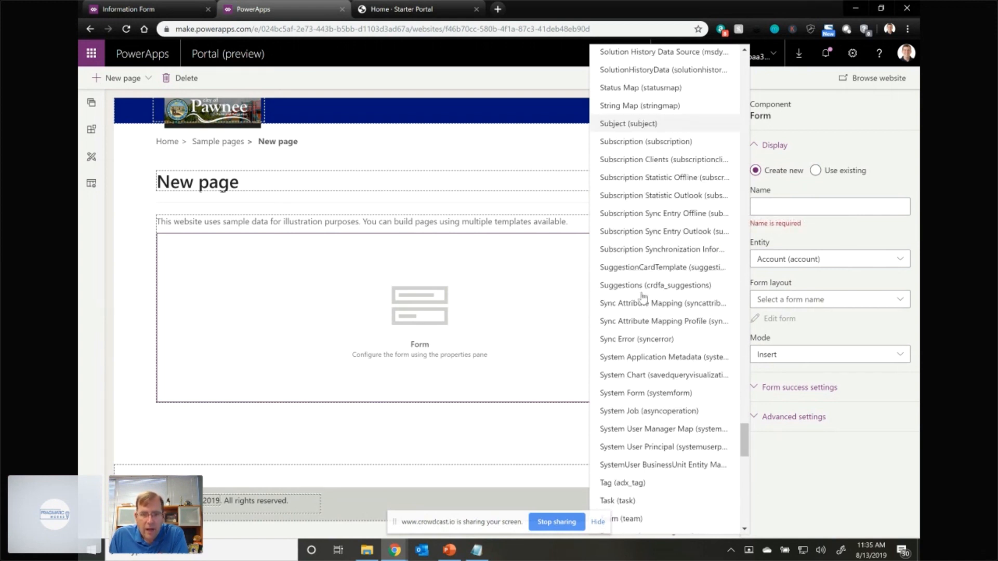
pyautogui.click(837, 124)
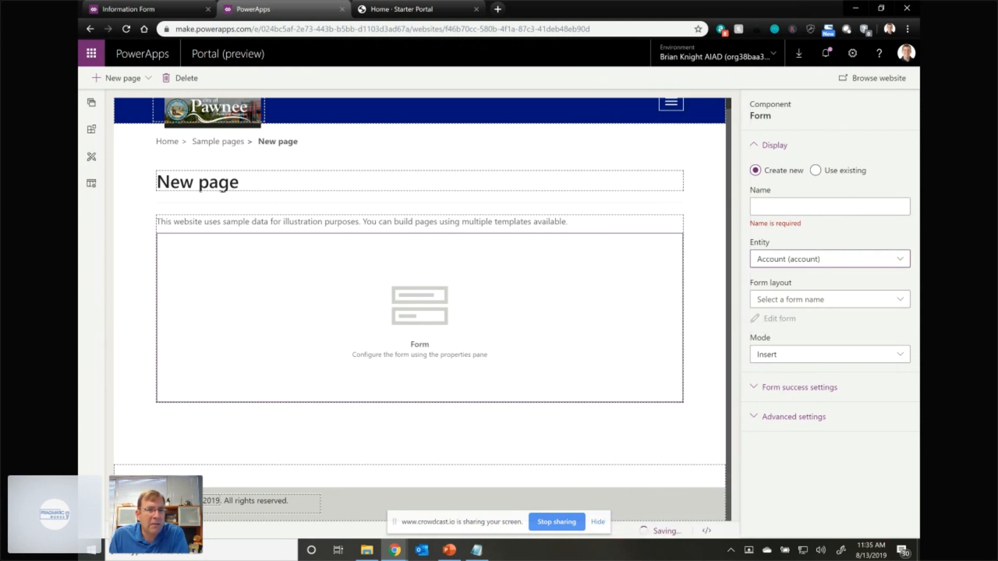
# - Reload the portal editor despite unsaved changes, republish the Information form, and return to the portal editor
pyautogui.click(127, 29)
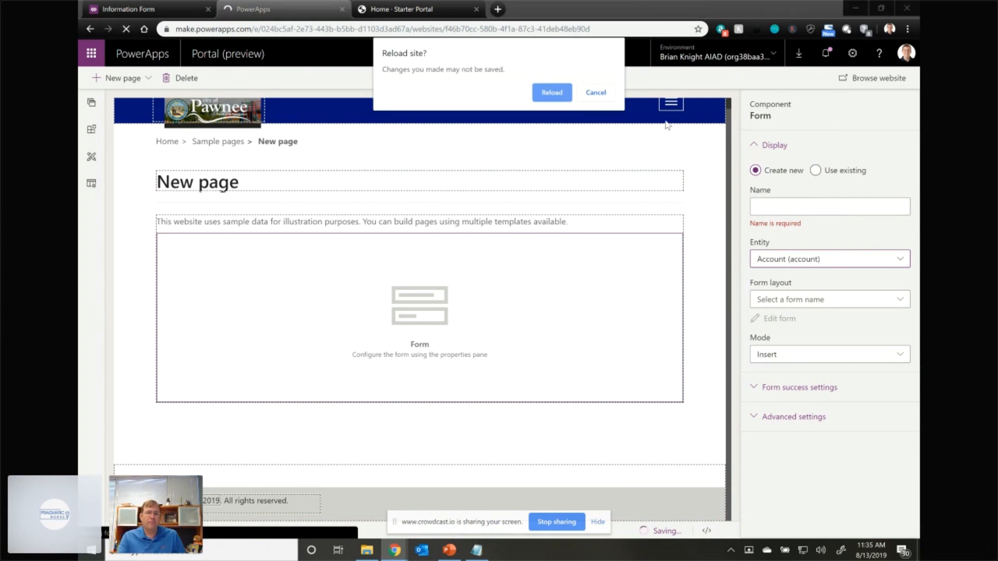
pyautogui.click(556, 101)
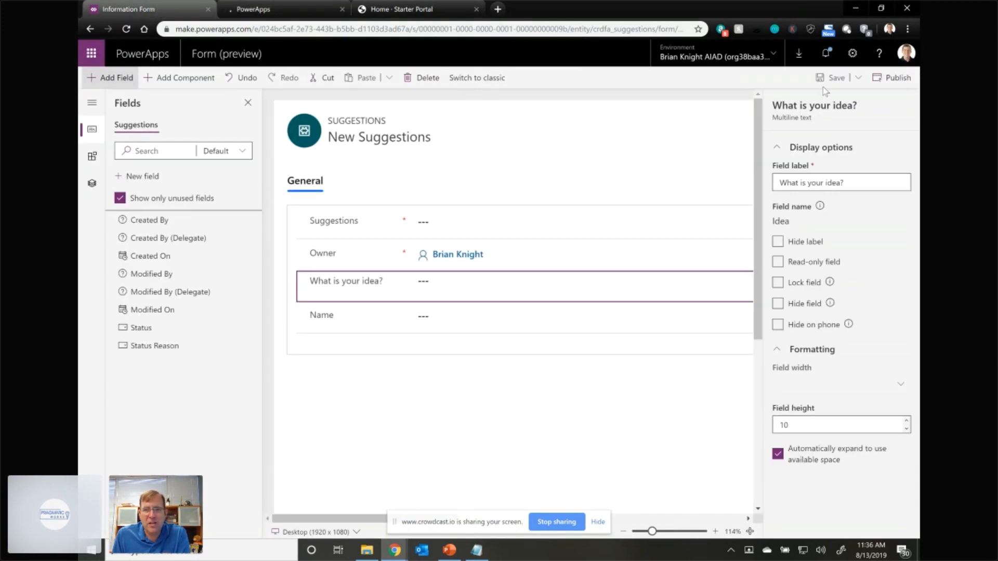
pyautogui.click(892, 78)
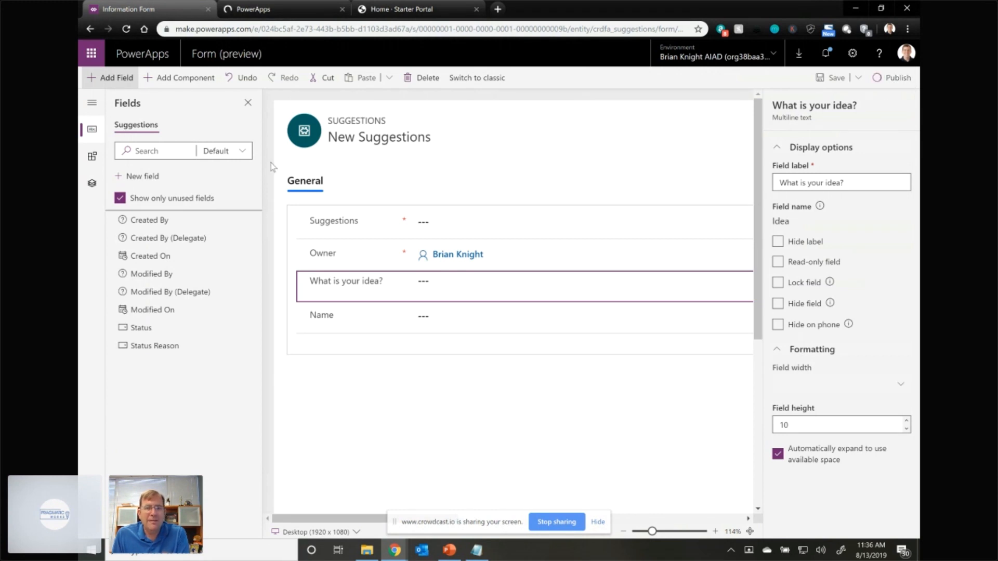
pyautogui.click(284, 9)
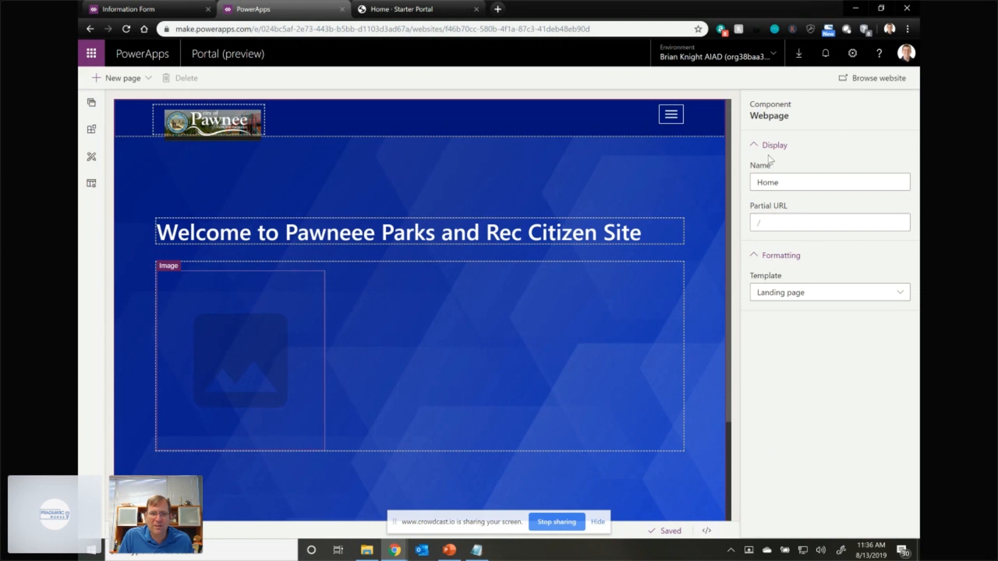
# - Switch the home page image's source to an external URL and paste the pbs.twimg.com group photo address
pyautogui.click(257, 351)
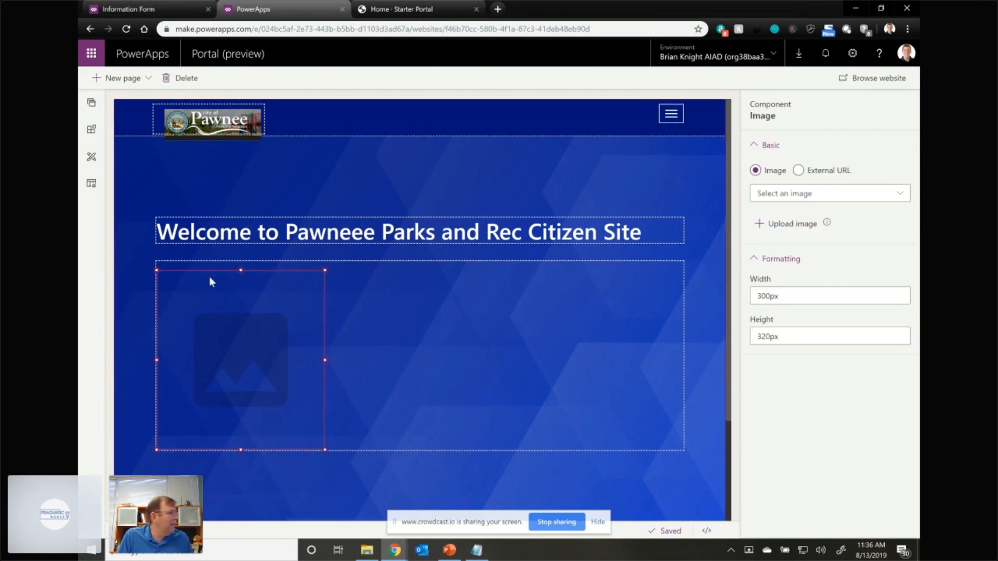
pyautogui.hotkey('alt', 'Tab')
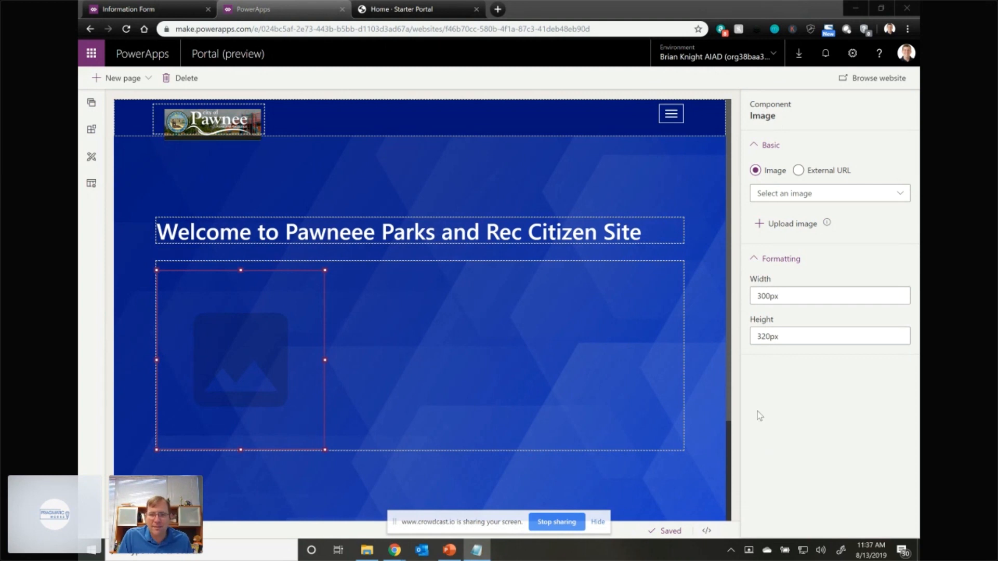
pyautogui.hotkey('alt', 'Tab')
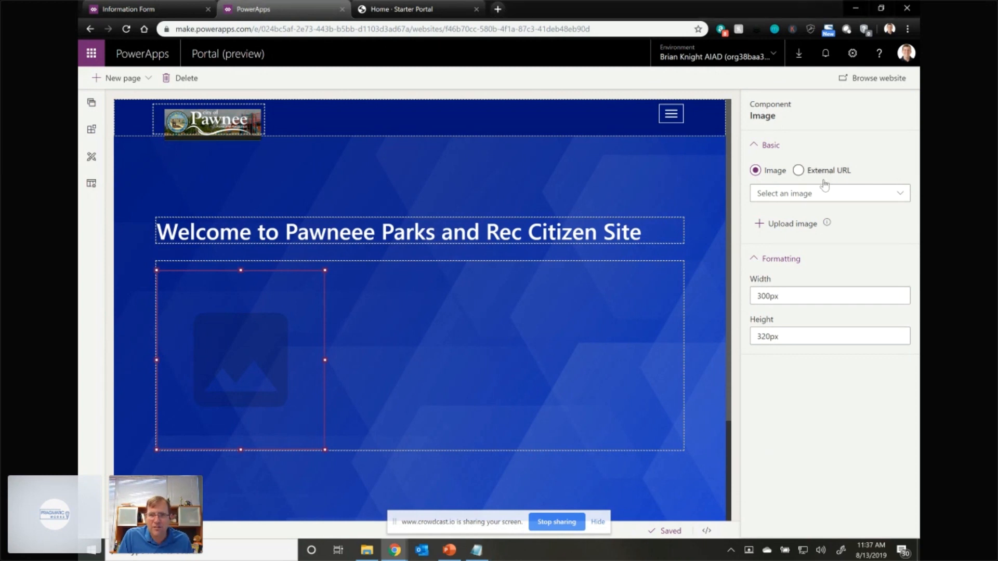
pyautogui.click(809, 176)
pyautogui.hotkey('ctrl', 'v')
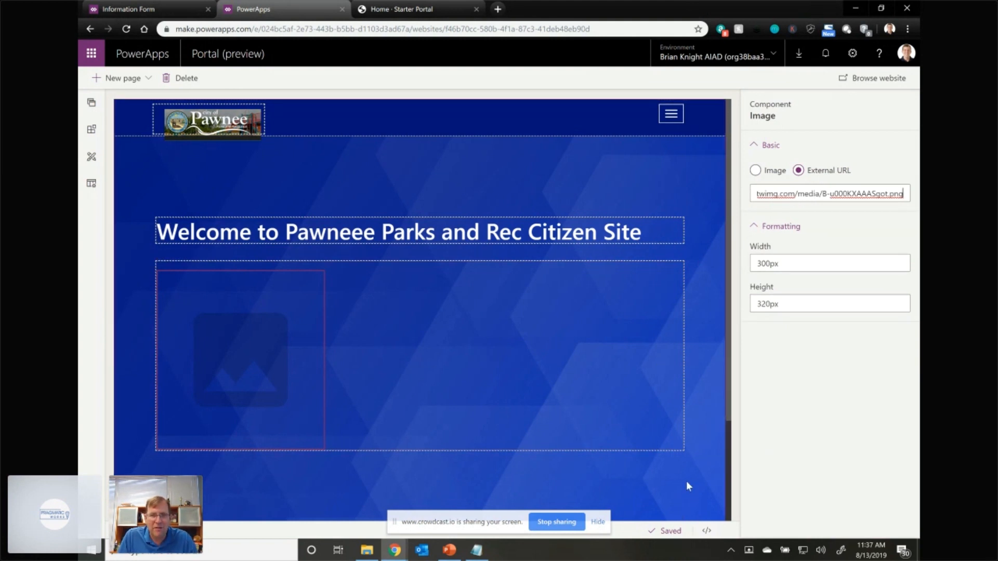
pyautogui.click(695, 359)
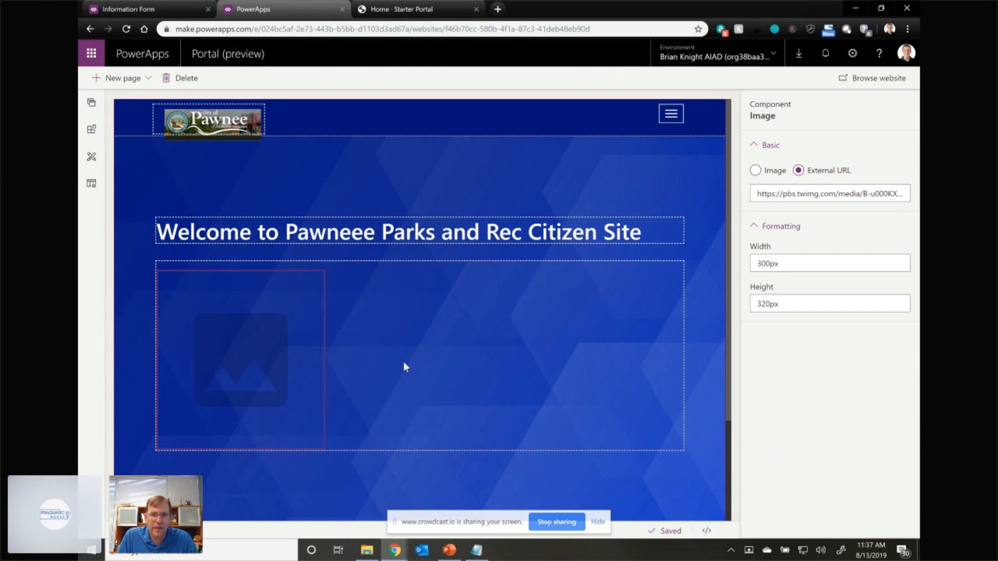
# - Enlarge the group photo on the home page proportionally until it nearly fills the width of its section
pyautogui.click(363, 367)
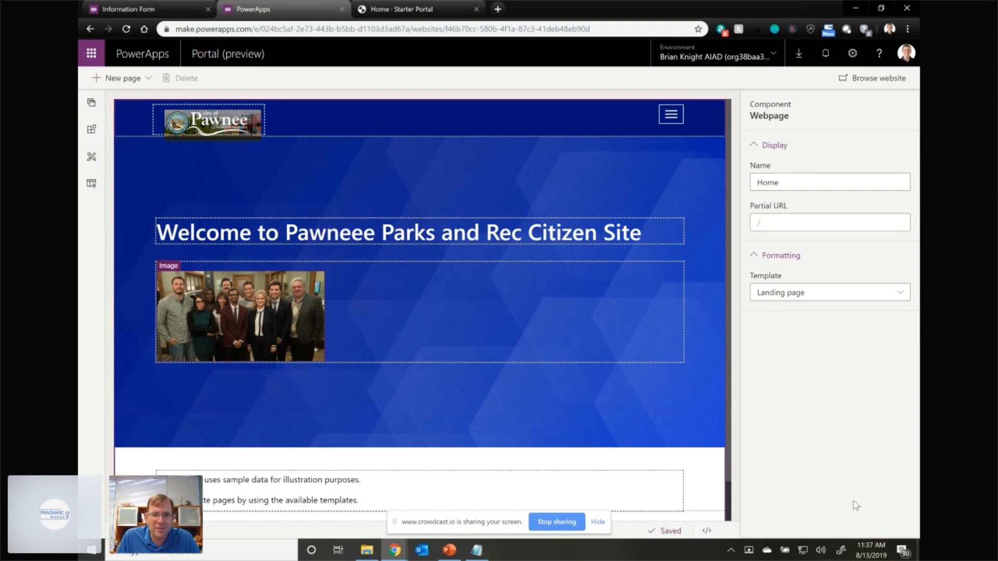
pyautogui.click(317, 355)
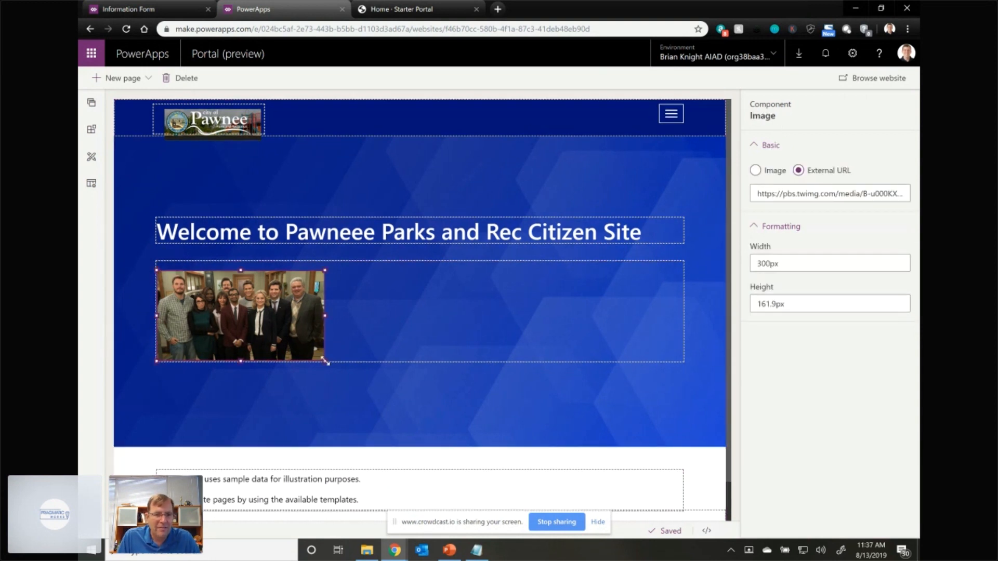
pyautogui.moveTo(327, 364); pyautogui.dragTo(654, 501)
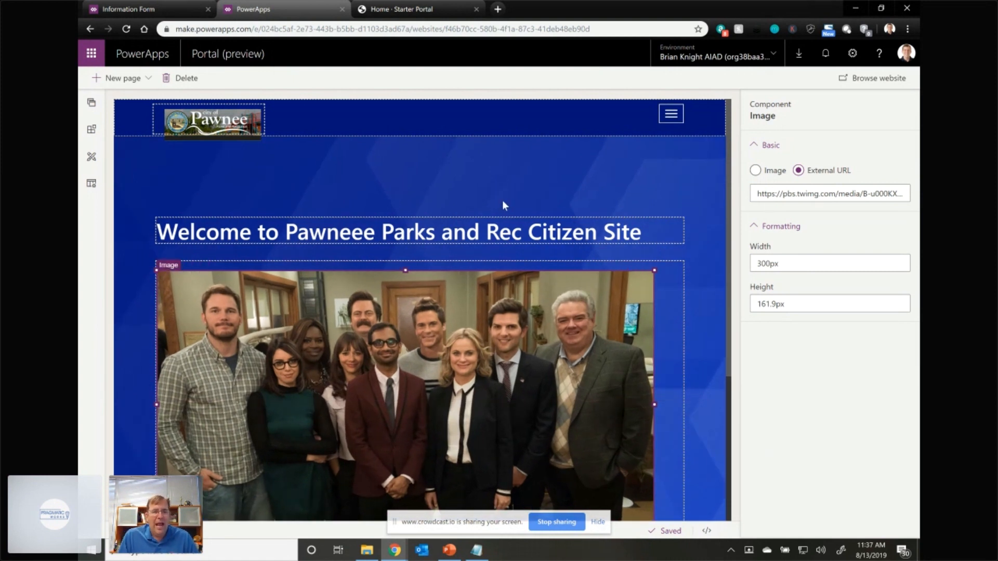
# - Open the Register Complaint page under Sample pages for editing
pyautogui.click(91, 104)
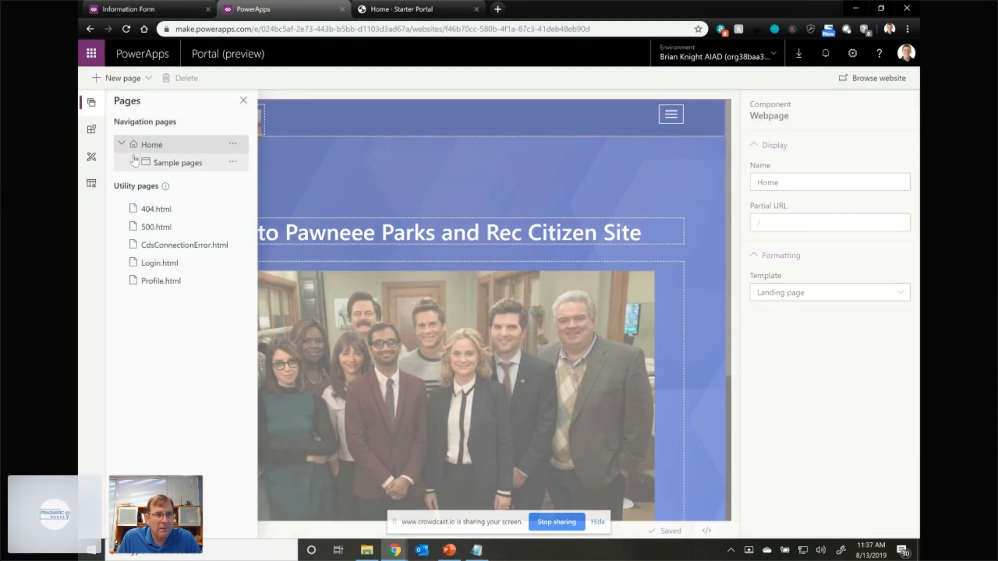
pyautogui.click(134, 162)
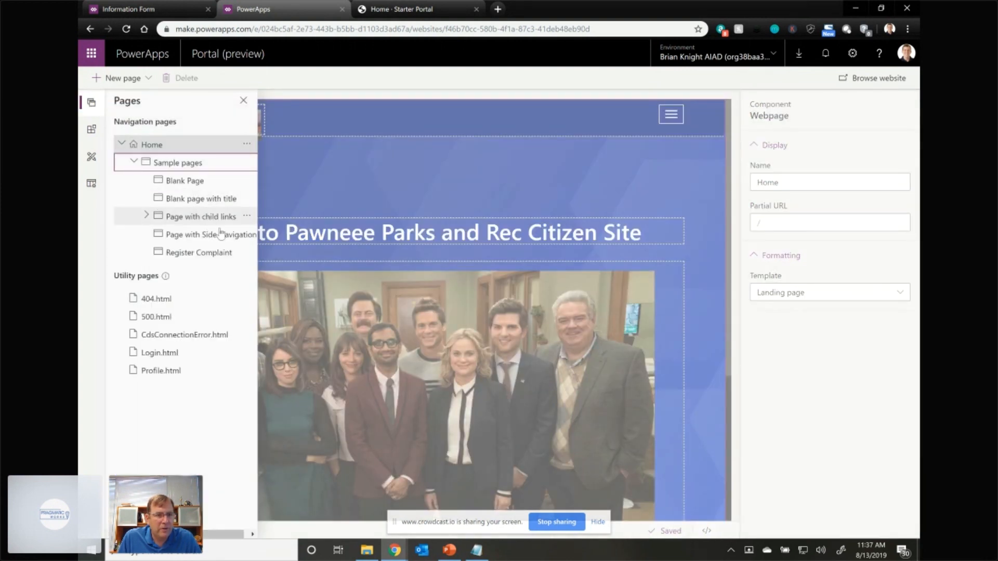
pyautogui.click(215, 254)
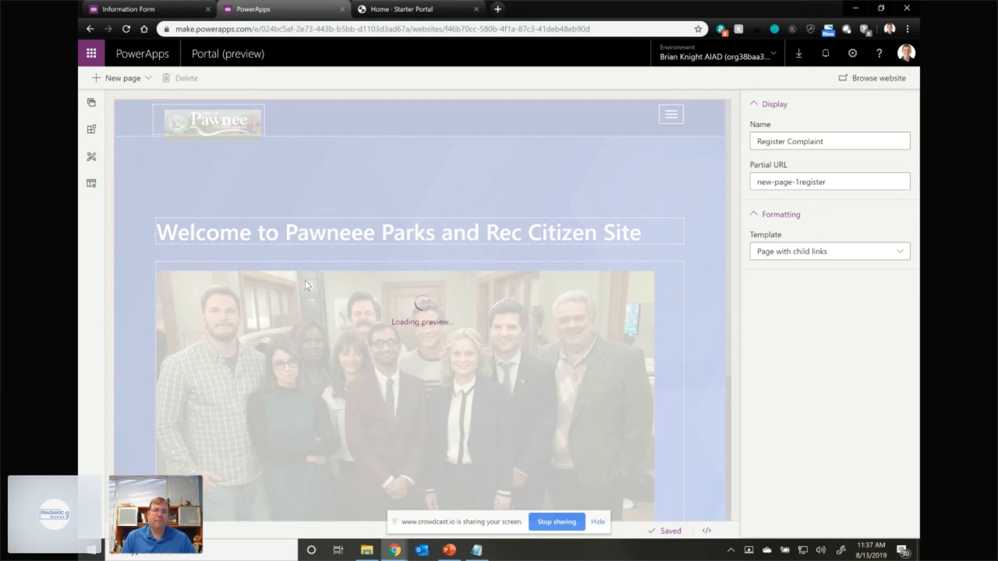
# - Reload the live Starter Portal home page to check the new image, and return to the portal editor
pyautogui.click(416, 10)
pyautogui.click(127, 29)
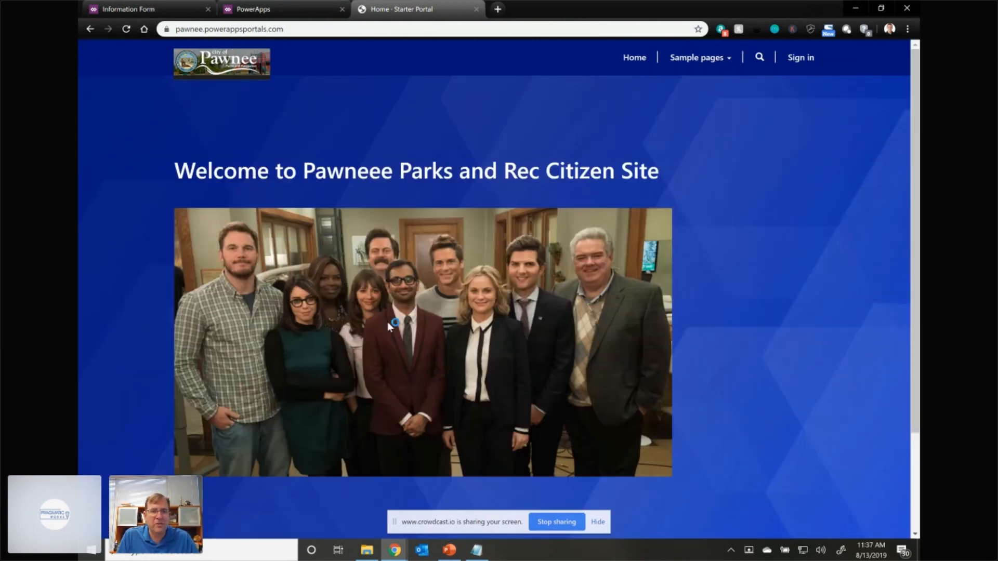
pyautogui.click(257, 9)
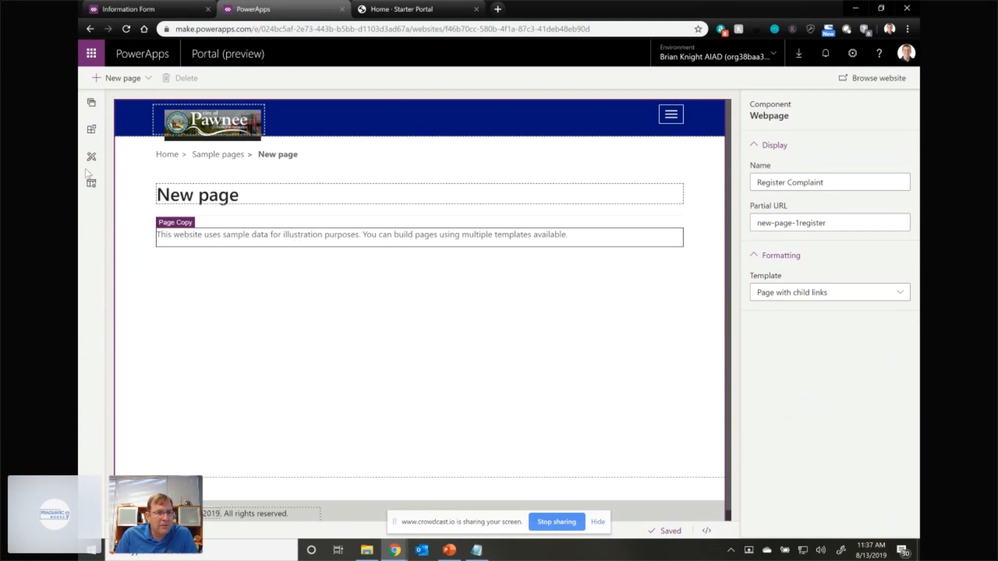
# - Add a Form component below the page's text and set its entity to Suggestions (crdfa_suggestions)
pyautogui.click(91, 129)
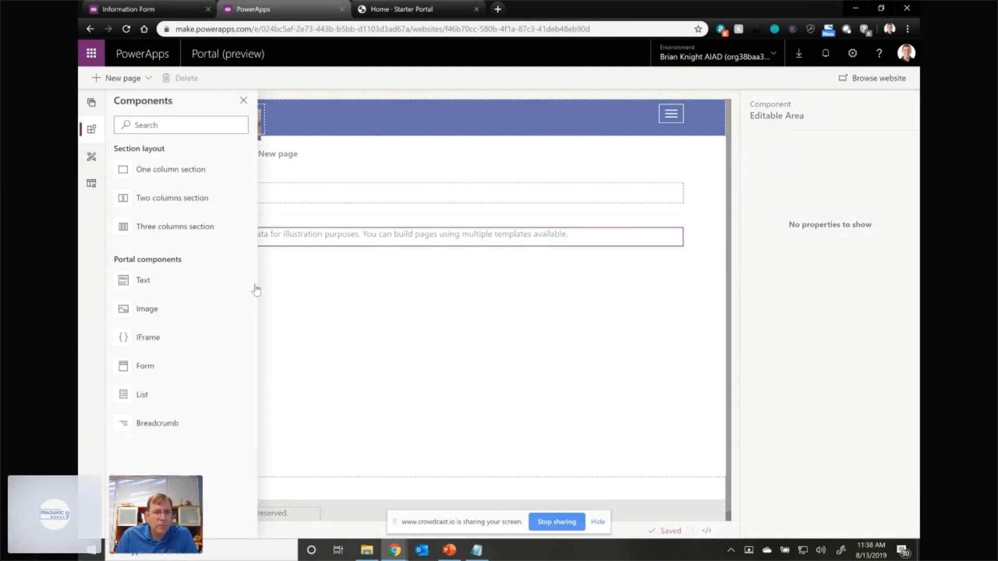
pyautogui.click(152, 367)
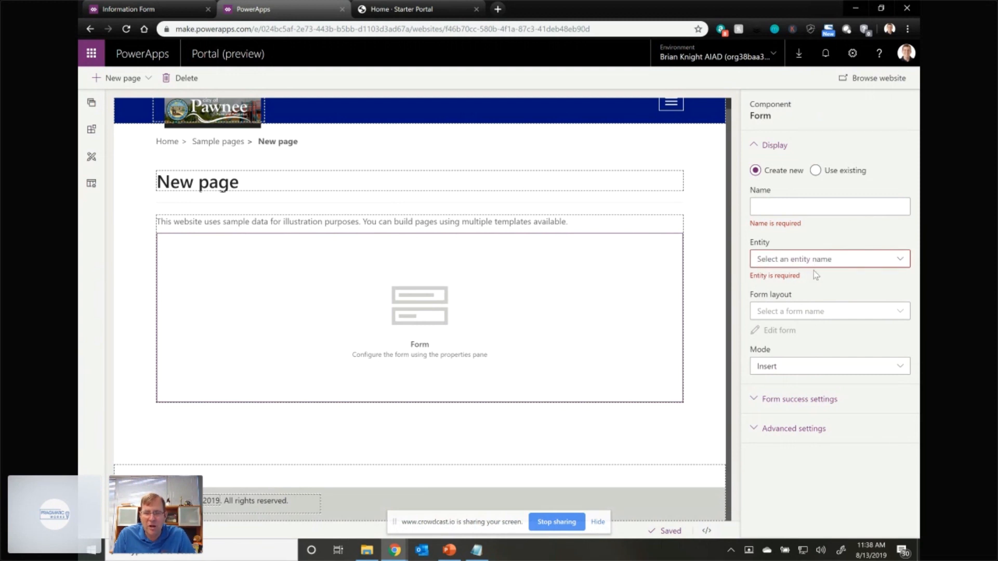
pyautogui.click(814, 260)
pyautogui.scroll(-10, 649, 378)
pyautogui.scroll(-20, 649, 377)
pyautogui.scroll(-20, 650, 381)
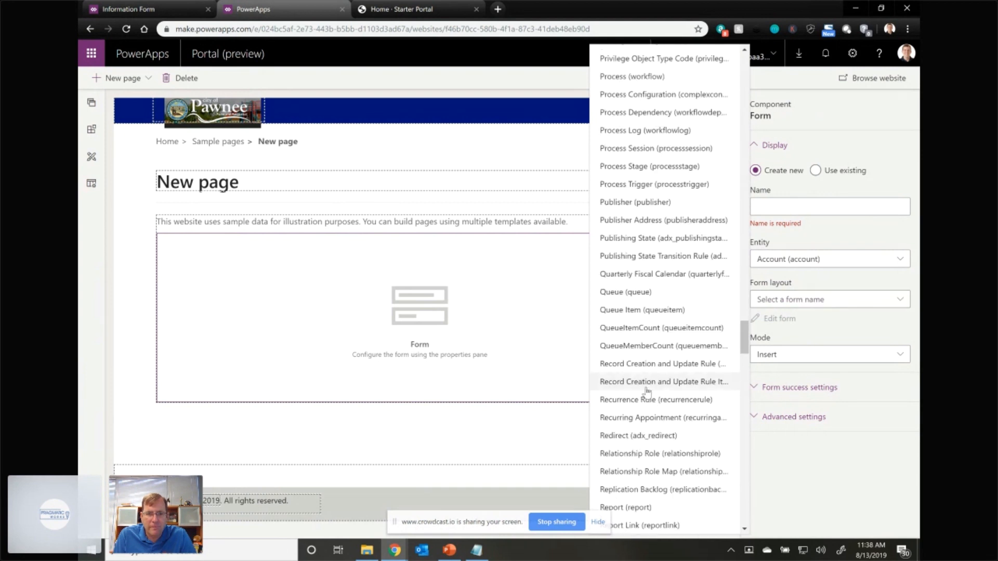
pyautogui.scroll(-8, 648, 391)
pyautogui.scroll(-15, 645, 386)
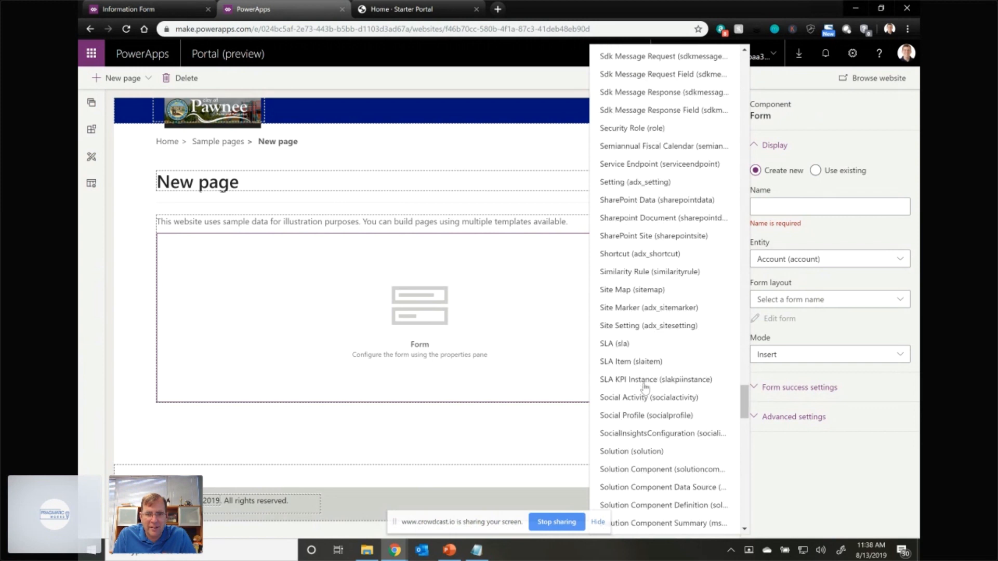
pyautogui.scroll(-4, 645, 386)
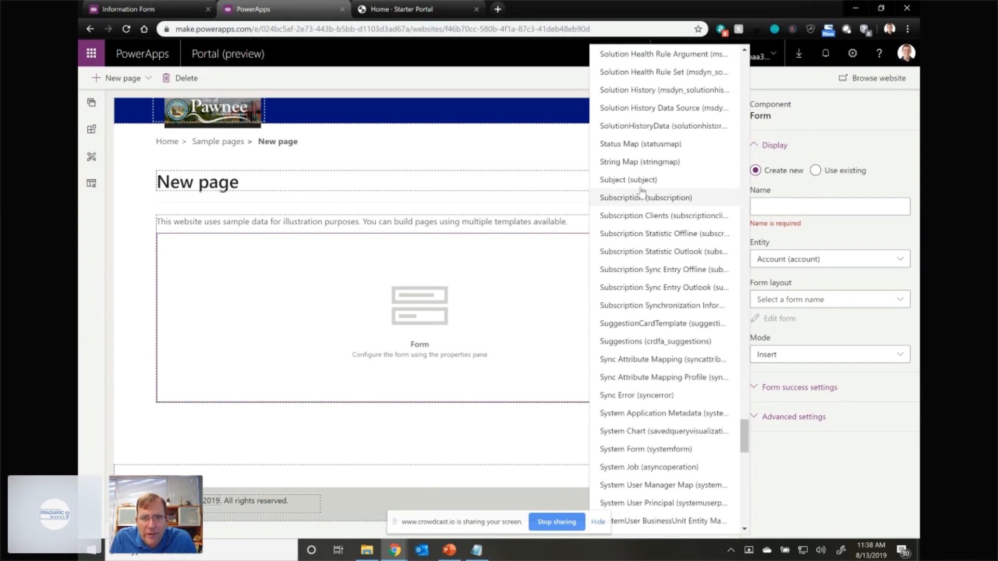
pyautogui.scroll(-3, 647, 419)
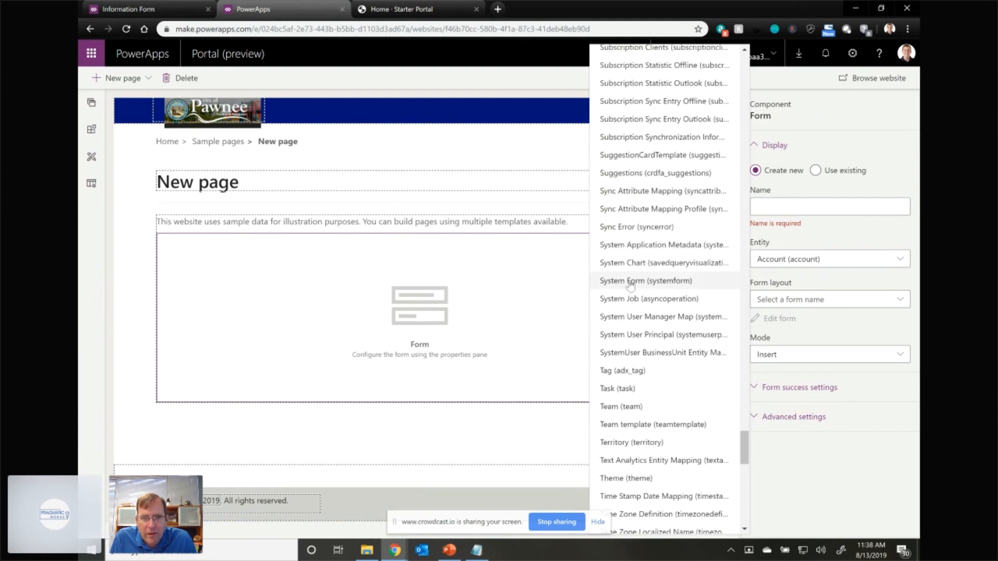
pyautogui.scroll(1, 630, 283)
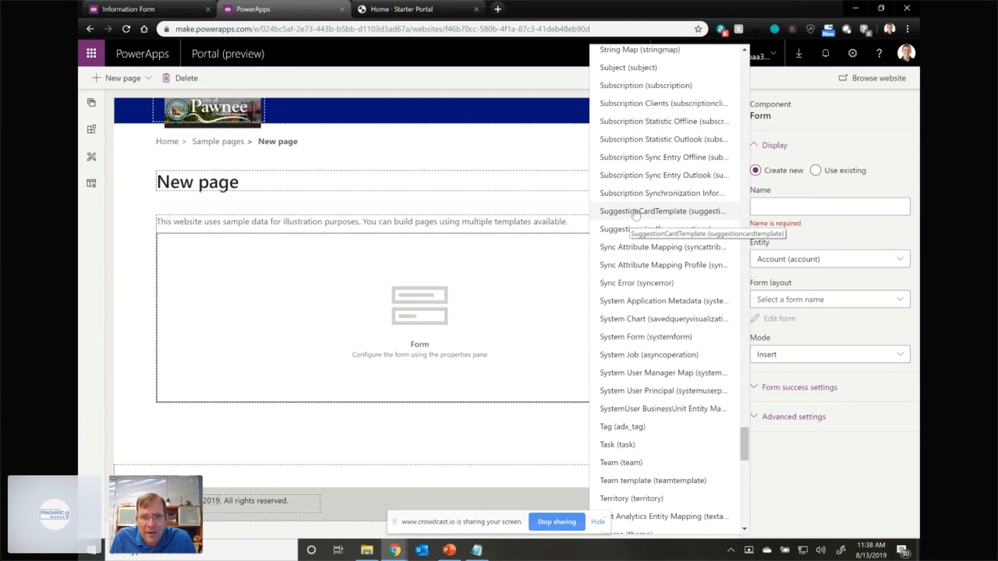
pyautogui.scroll(8, 639, 224)
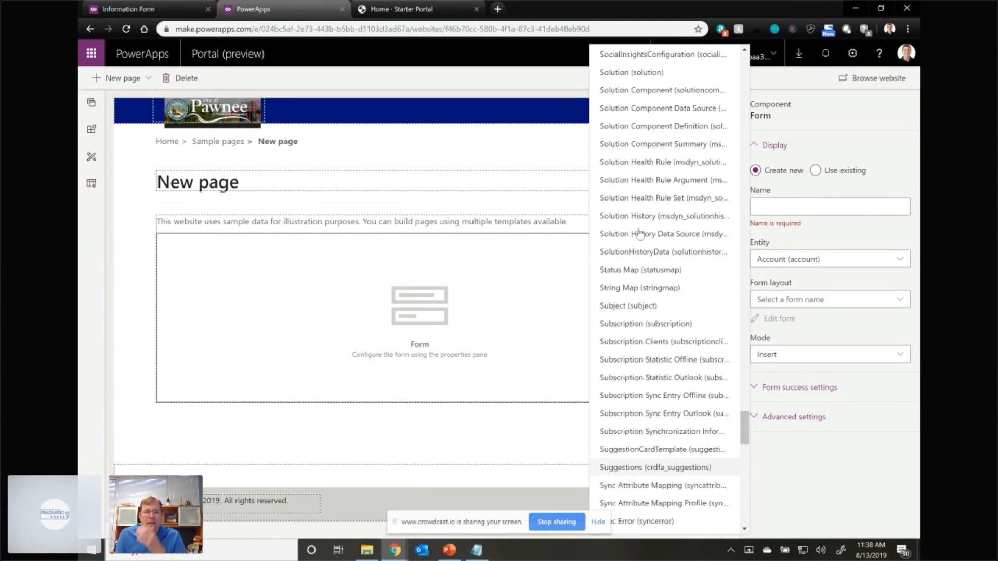
pyautogui.scroll(20, 640, 232)
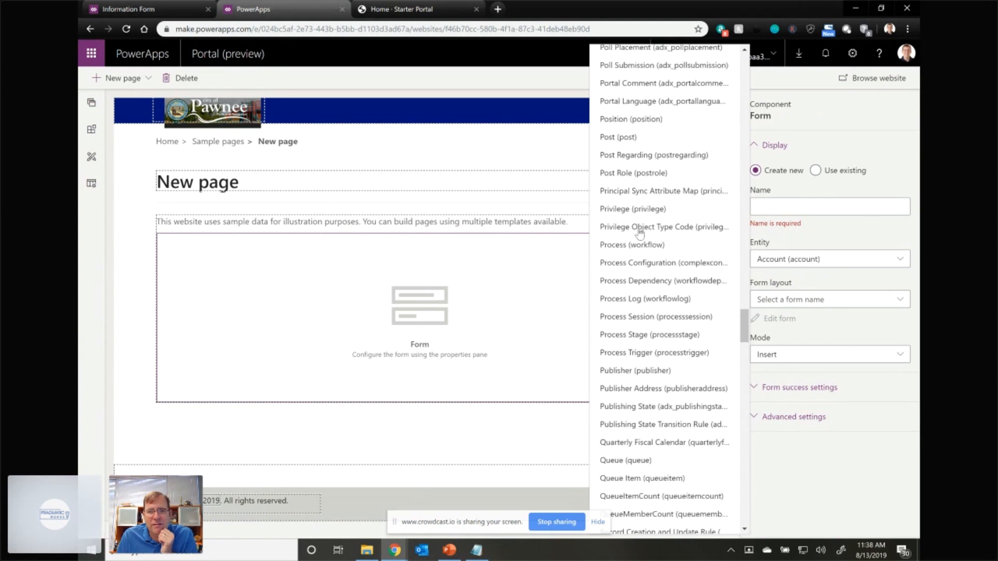
pyautogui.scroll(20, 640, 233)
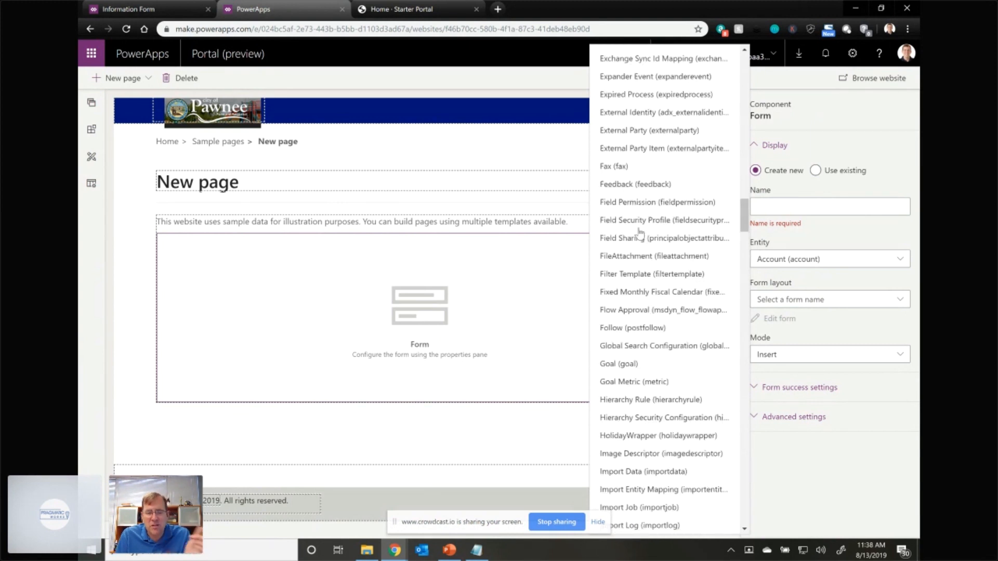
pyautogui.scroll(15, 632, 229)
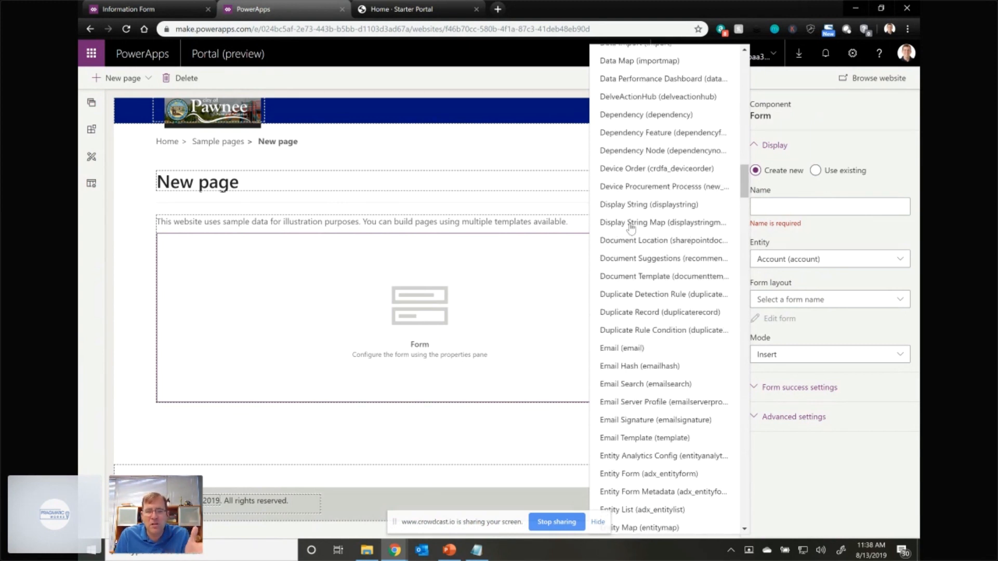
pyautogui.scroll(5, 632, 229)
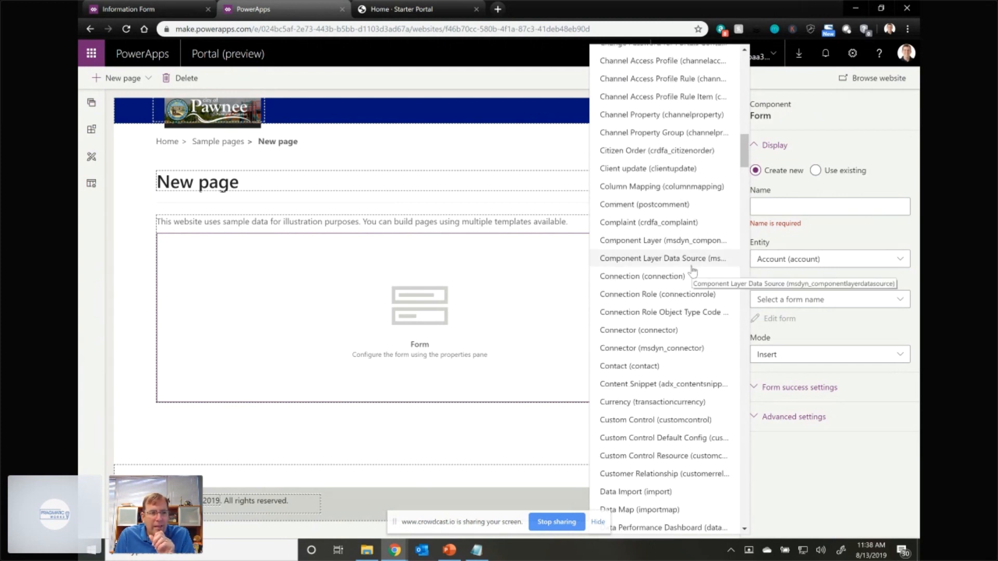
pyautogui.scroll(-20, 695, 311)
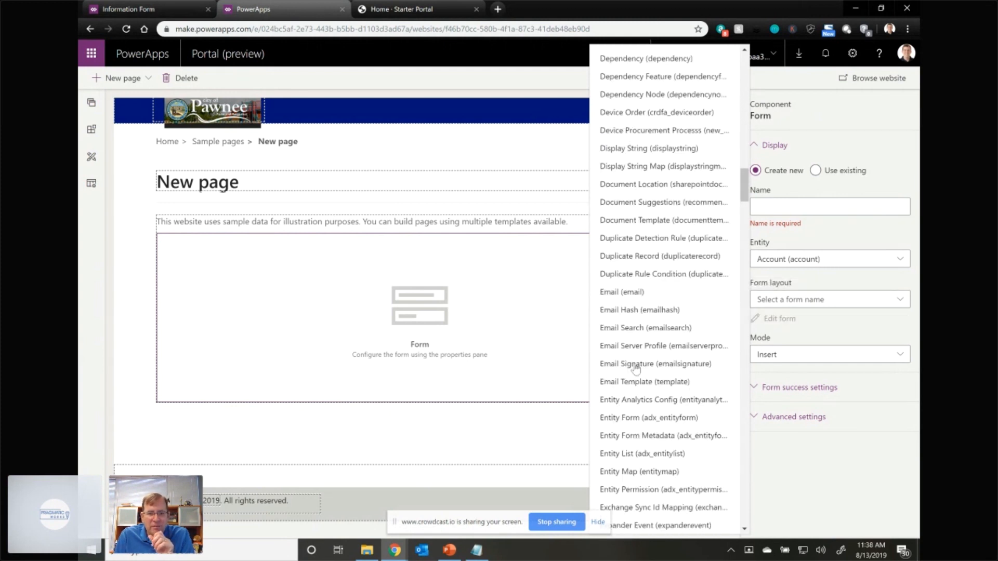
pyautogui.scroll(-20, 635, 378)
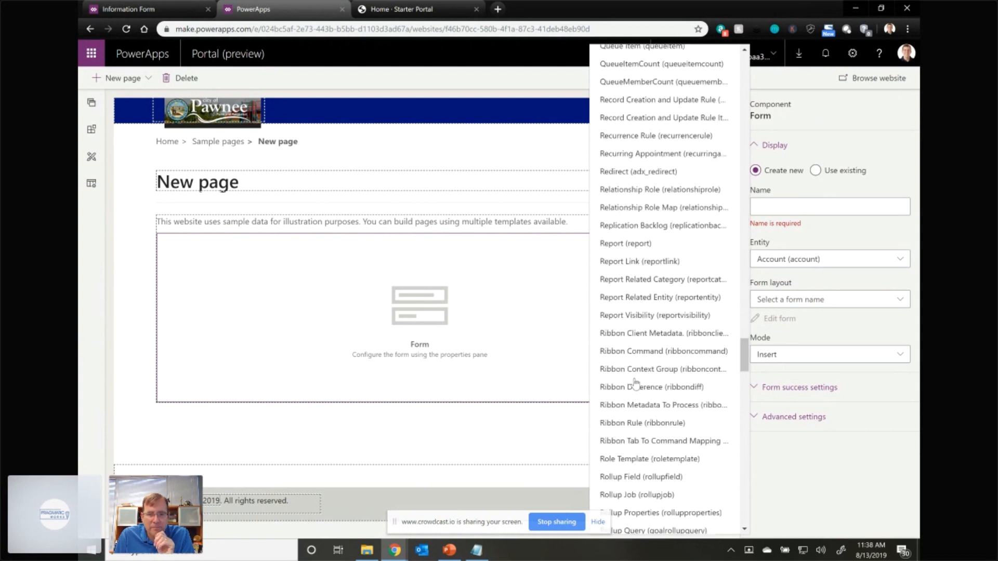
pyautogui.scroll(-20, 635, 383)
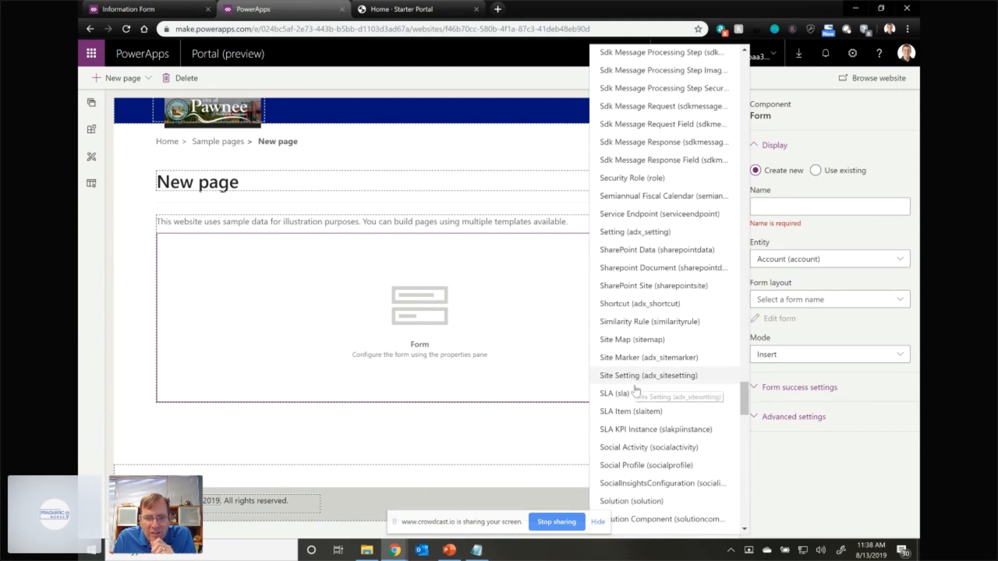
pyautogui.scroll(-10, 635, 395)
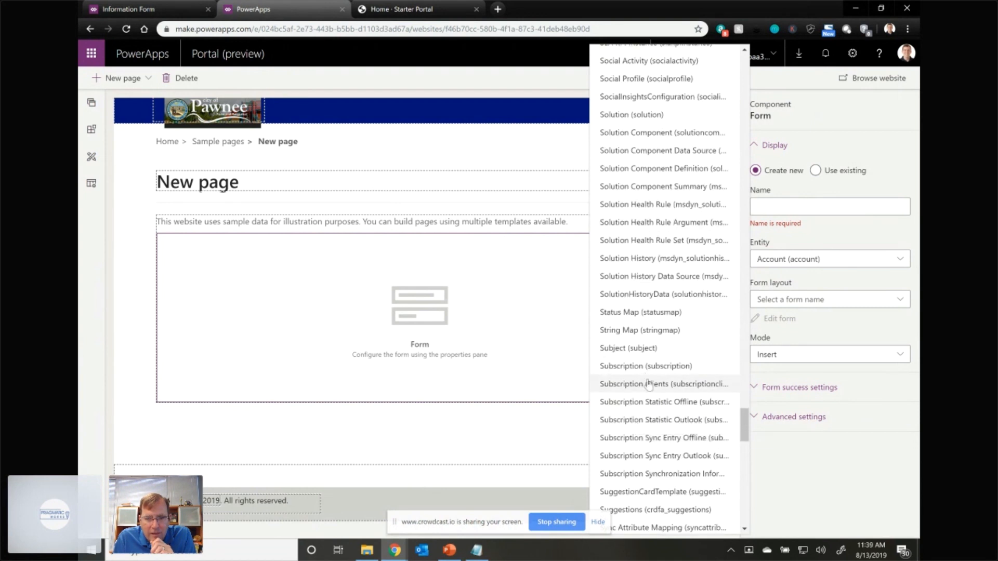
pyautogui.scroll(-3, 648, 385)
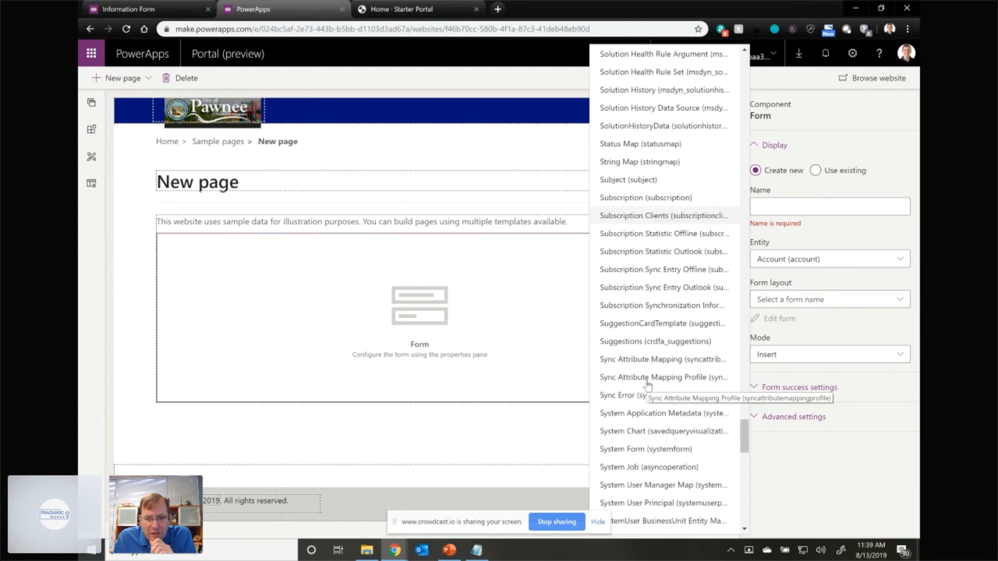
pyautogui.scroll(-4, 648, 384)
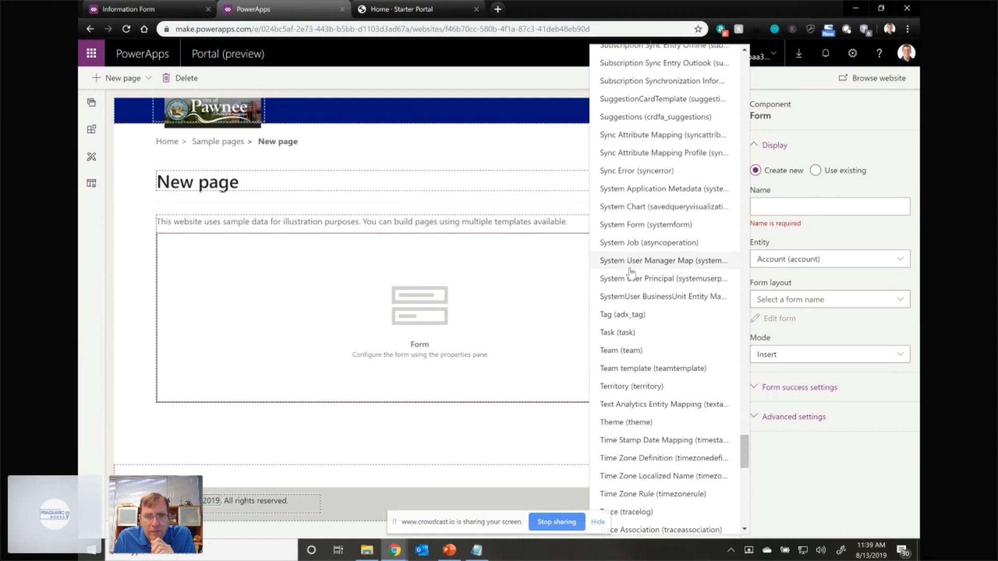
pyautogui.click(663, 118)
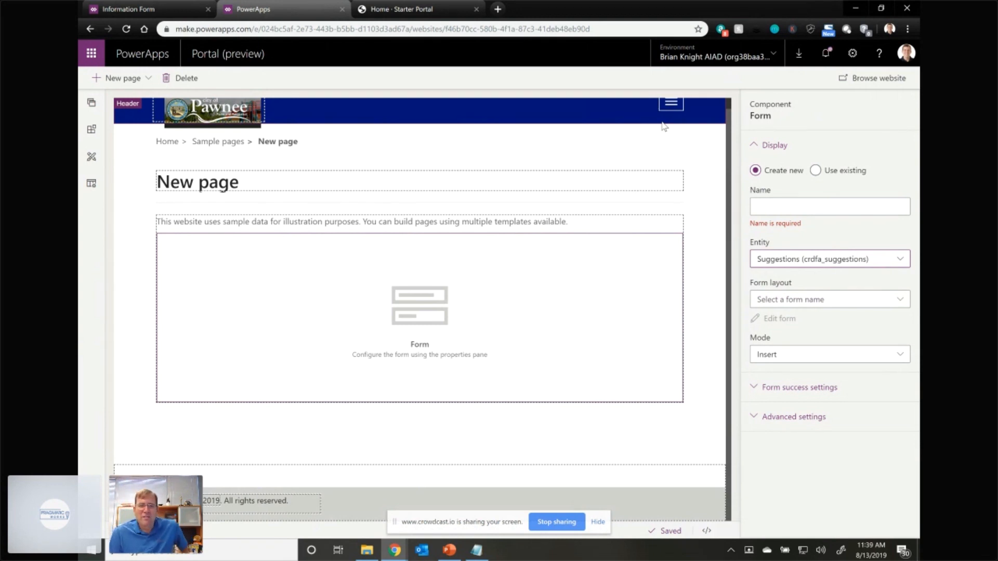
# - Set the new form's layout to Information and expand its form success settings
pyautogui.click(781, 301)
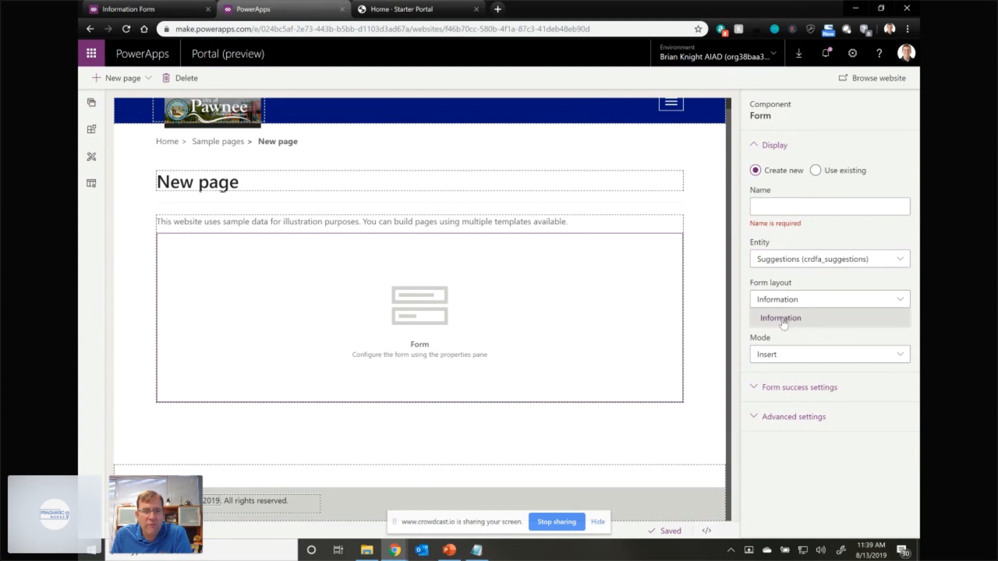
pyautogui.click(784, 322)
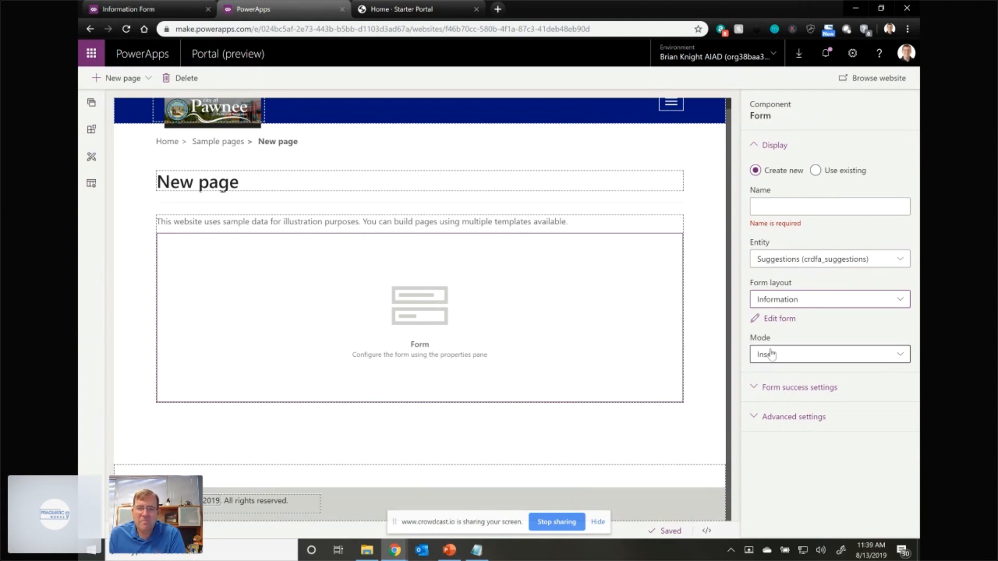
pyautogui.click(759, 391)
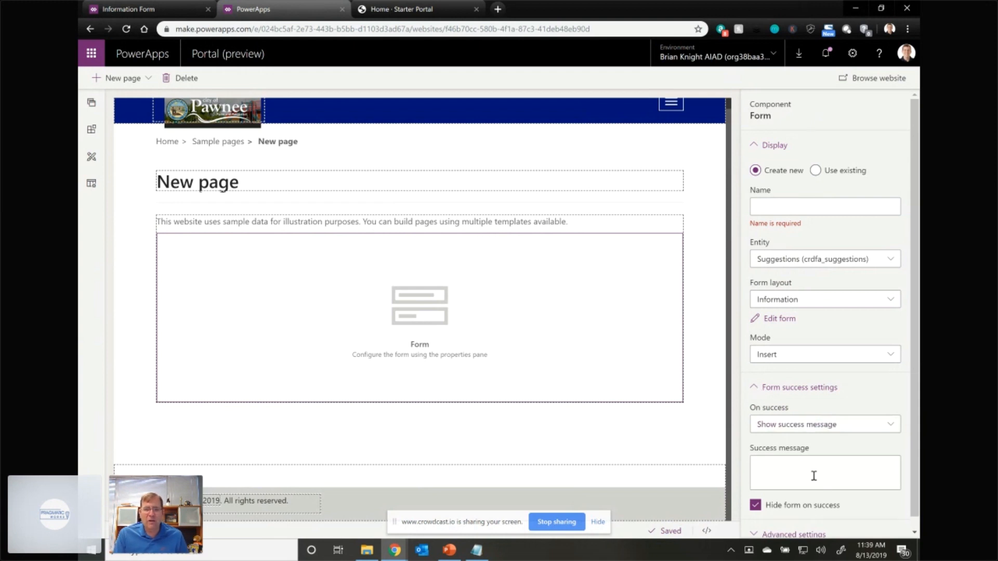
# - Set the form's success message to "Thanks so much!", name the form "Add Suggestion", and expand its advanced settings
pyautogui.click(820, 425)
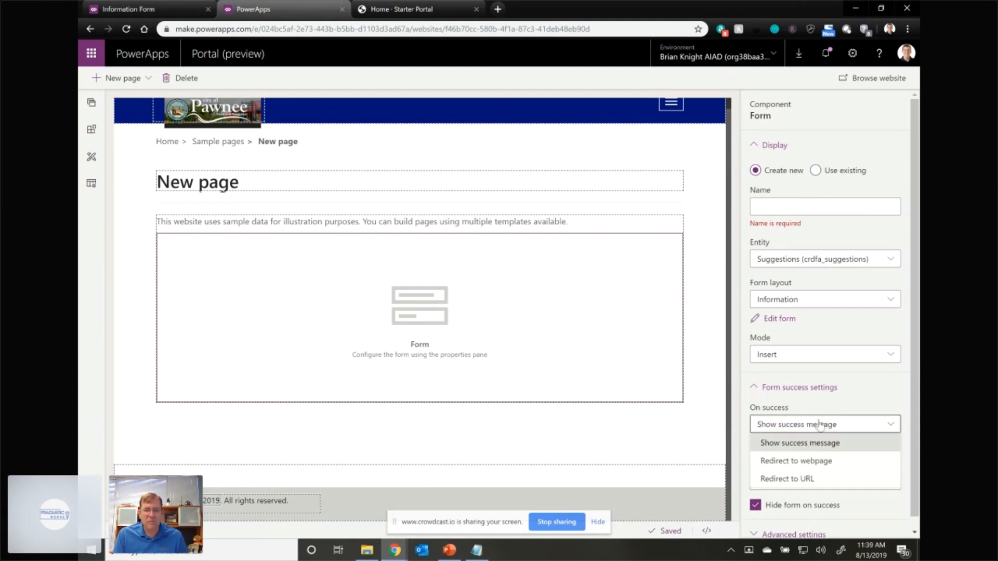
pyautogui.click(820, 425)
pyautogui.click(804, 469)
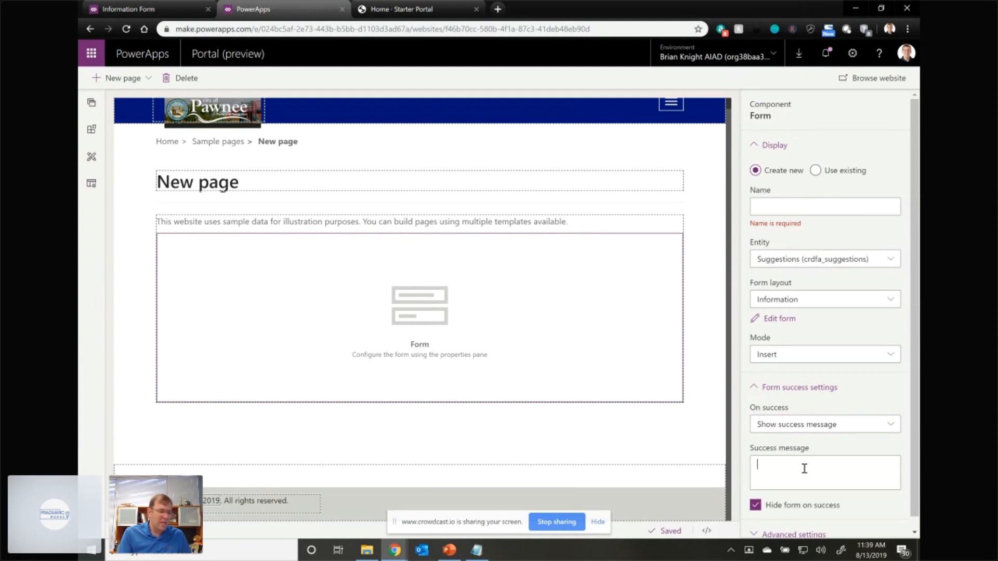
pyautogui.write('Thanks so much!')
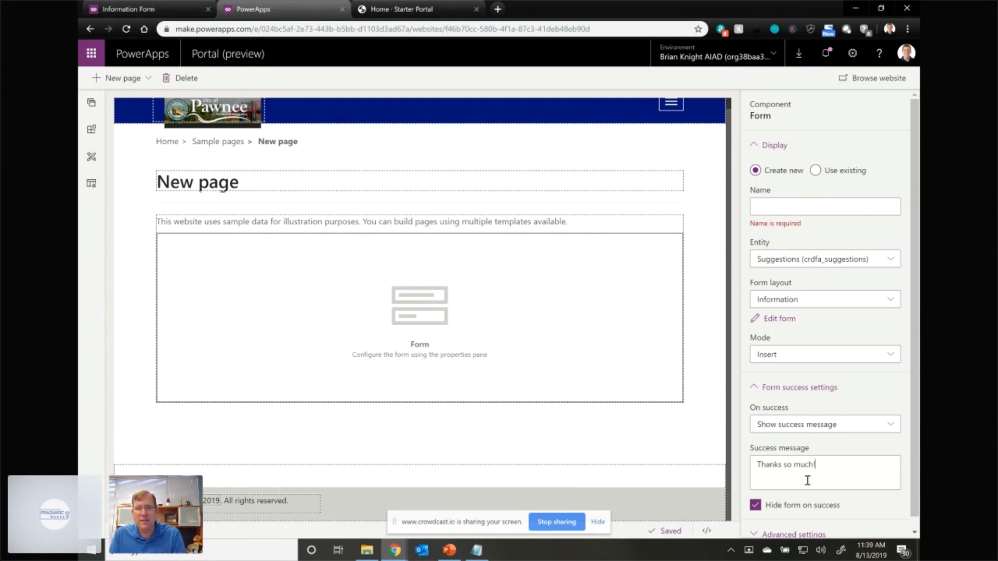
pyautogui.click(780, 202)
pyautogui.write('Add Suggestion')
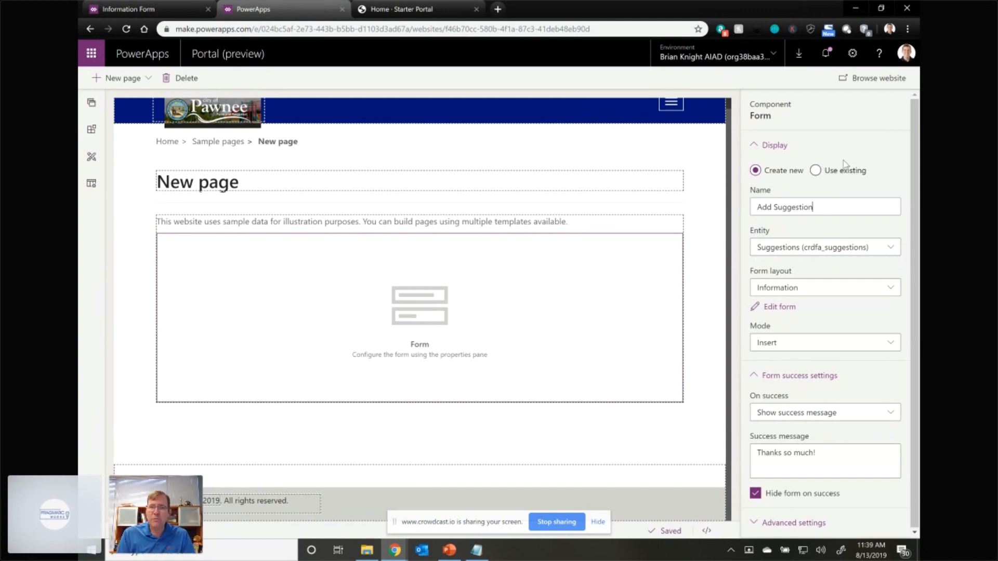
pyautogui.moveTo(851, 207); pyautogui.dragTo(730, 202)
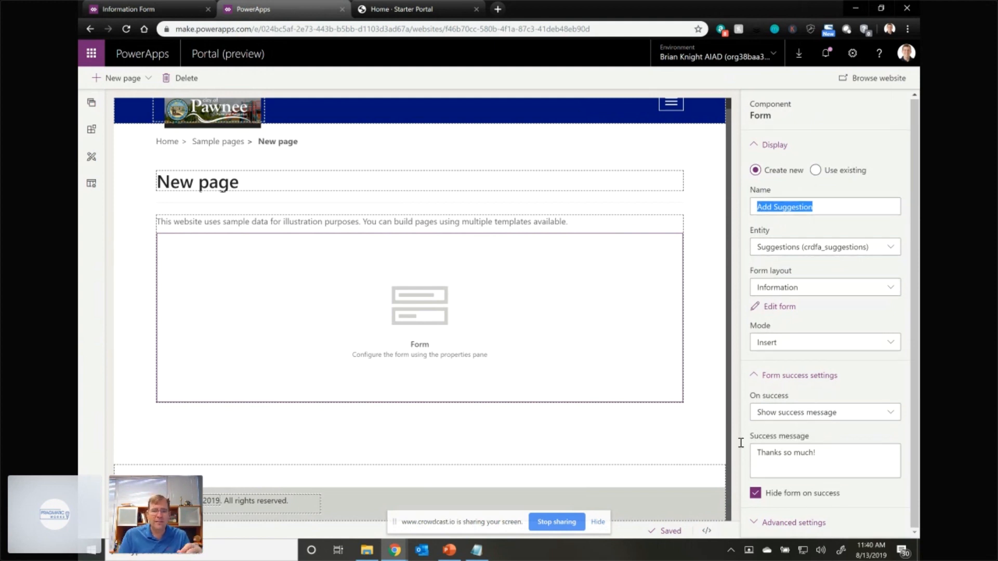
pyautogui.moveTo(755, 453); pyautogui.dragTo(806, 470)
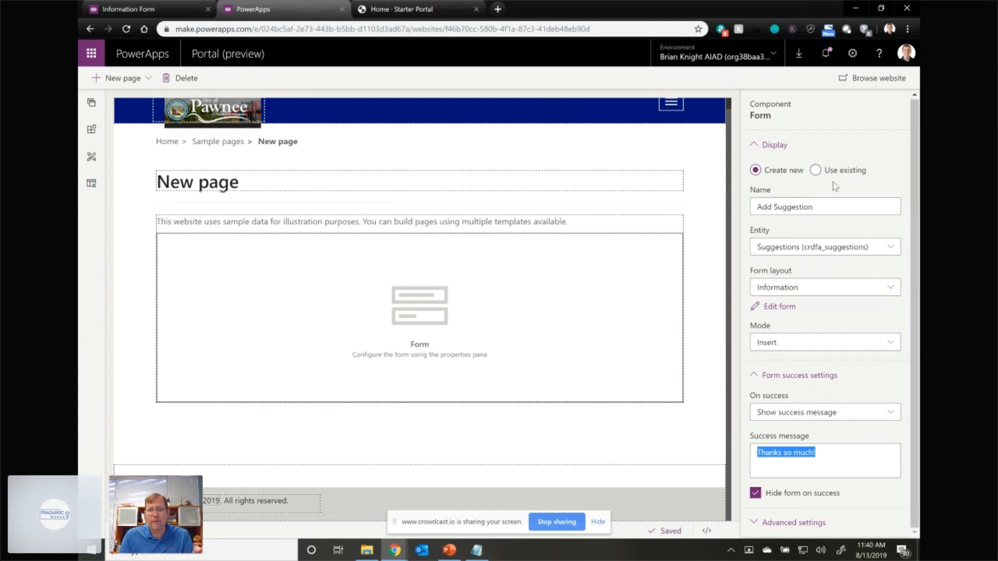
pyautogui.click(704, 297)
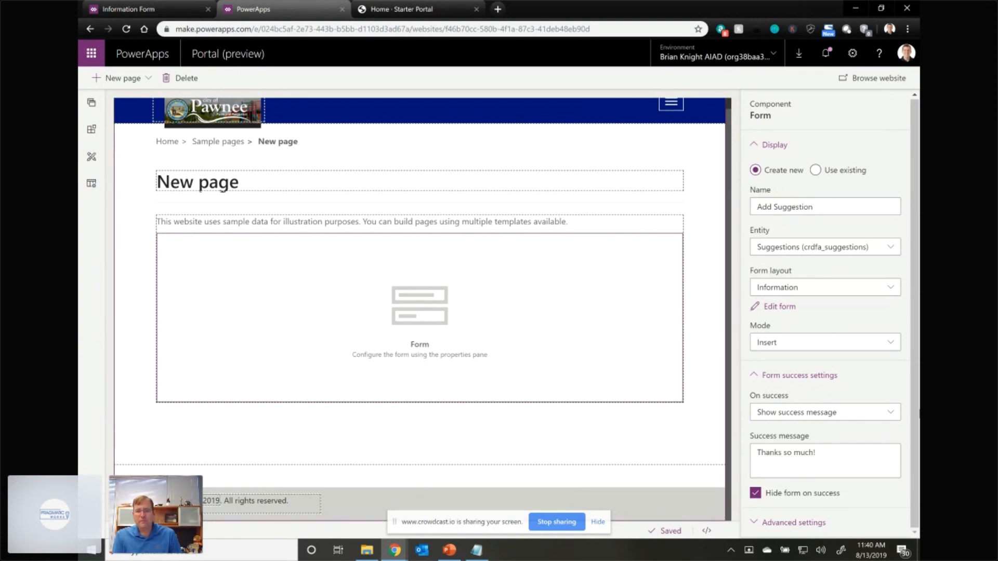
pyautogui.click(802, 525)
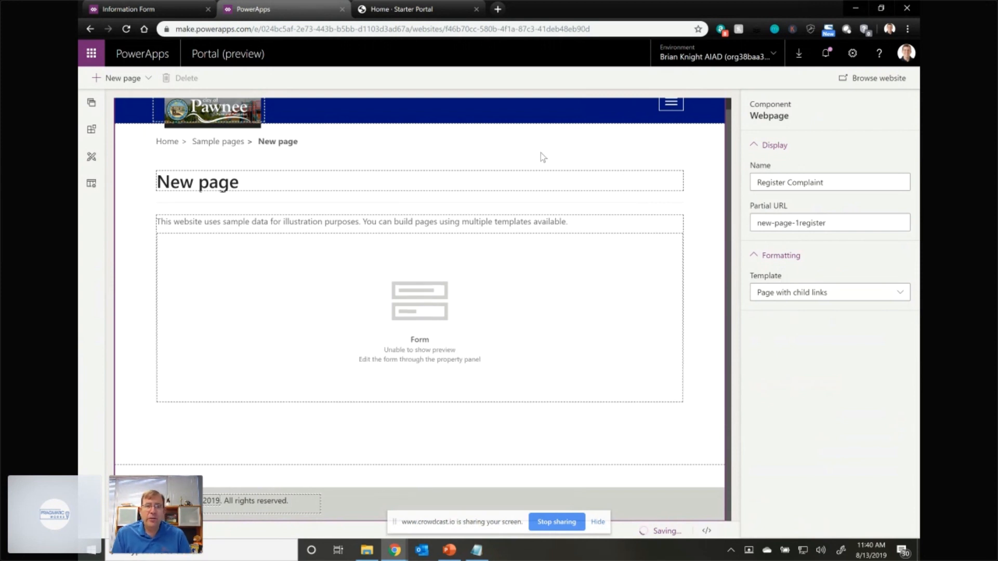
# - Reload the live Starter Portal site and open New page from its Sample pages
pyautogui.click(431, 12)
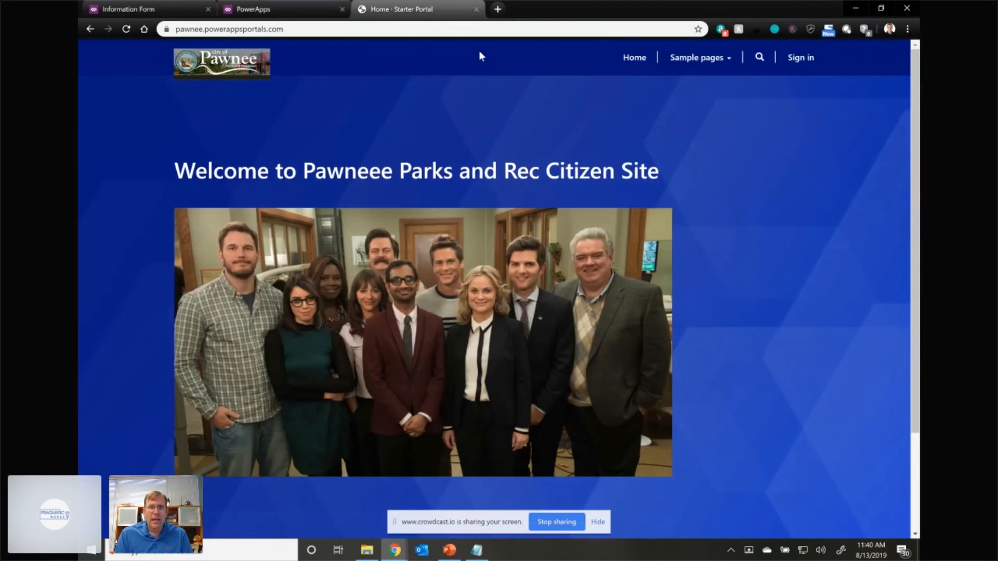
pyautogui.click(703, 62)
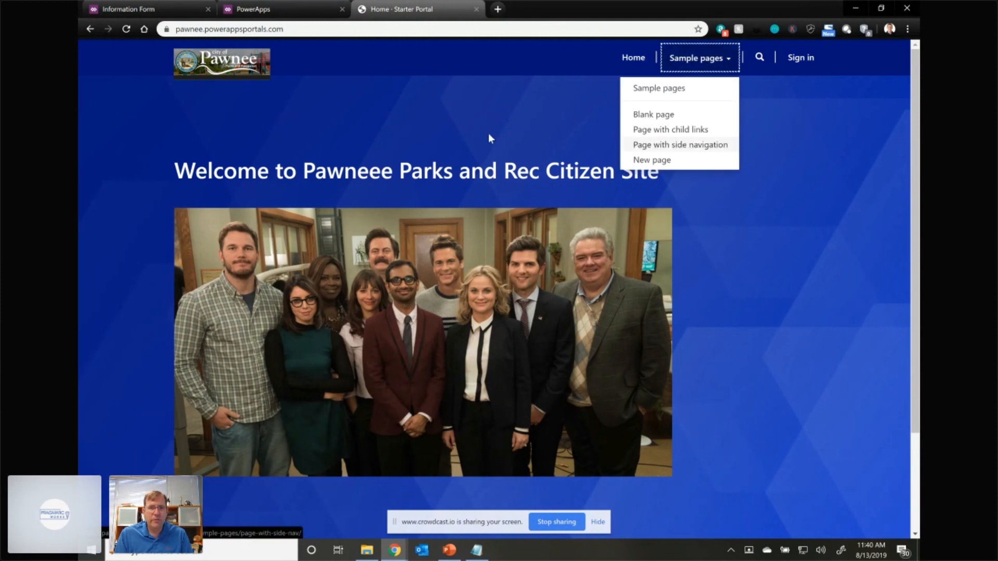
pyautogui.click(128, 30)
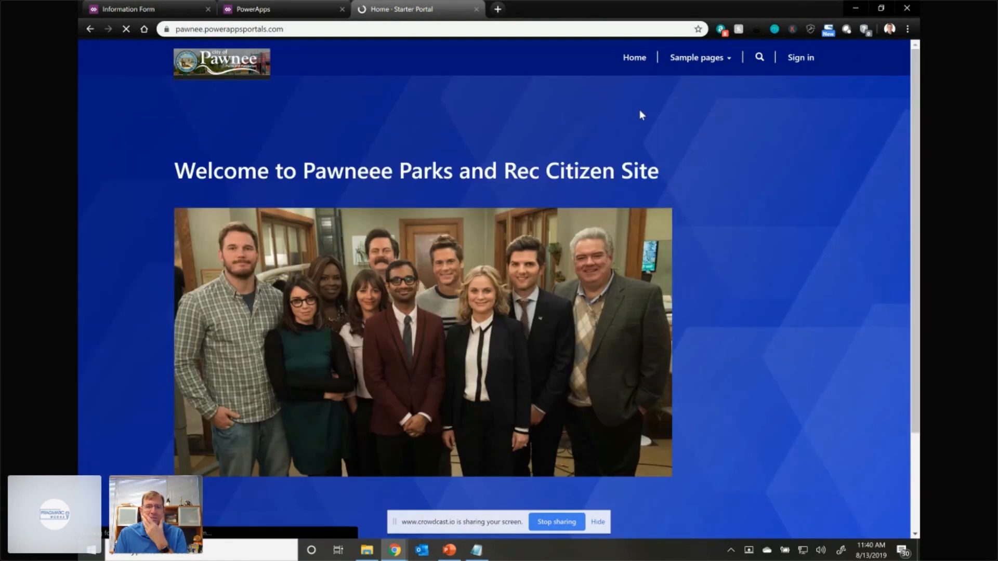
pyautogui.click(712, 61)
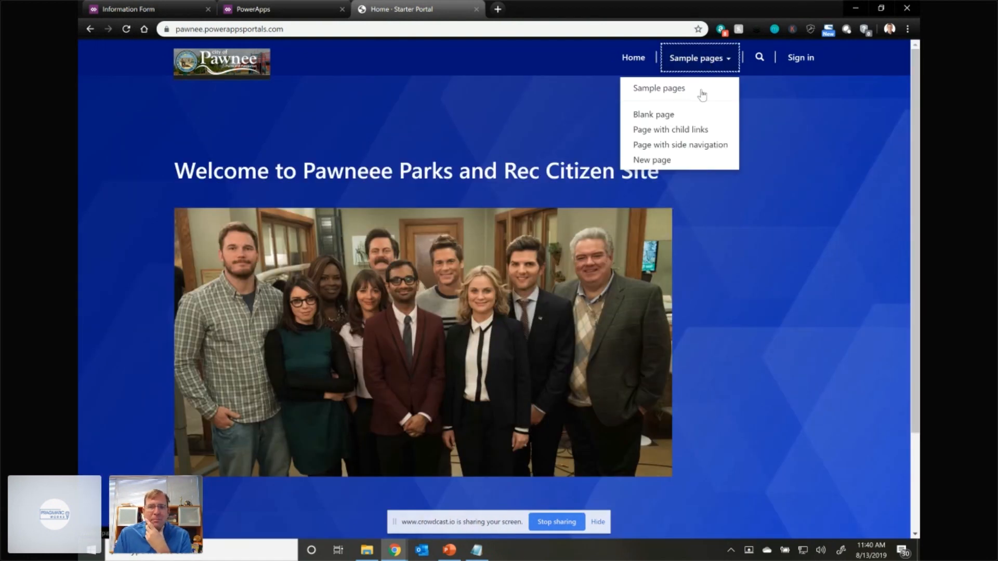
pyautogui.click(654, 160)
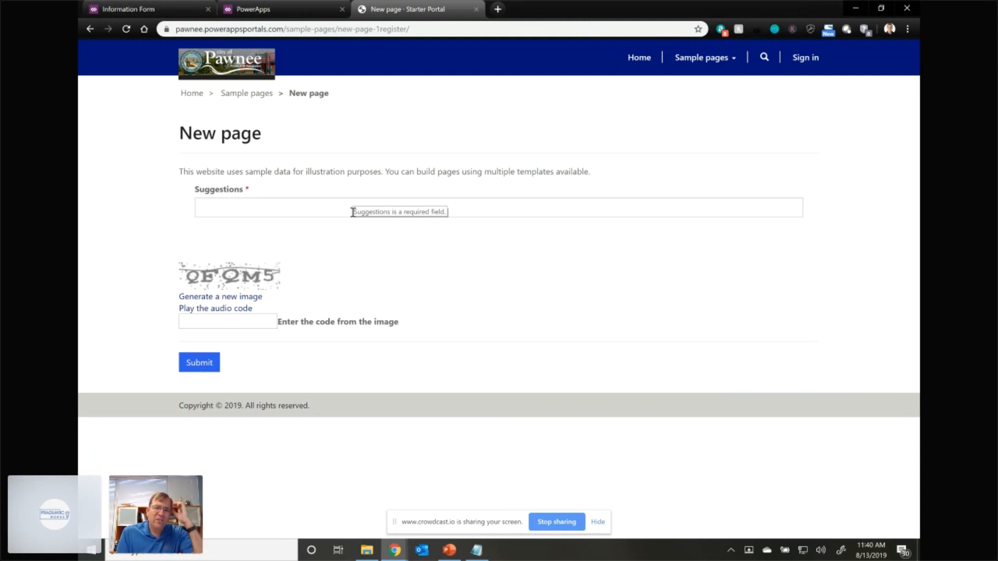
# - Submit the suggestion "hello world." through the live form, entering the verification code from the image
pyautogui.click(353, 212)
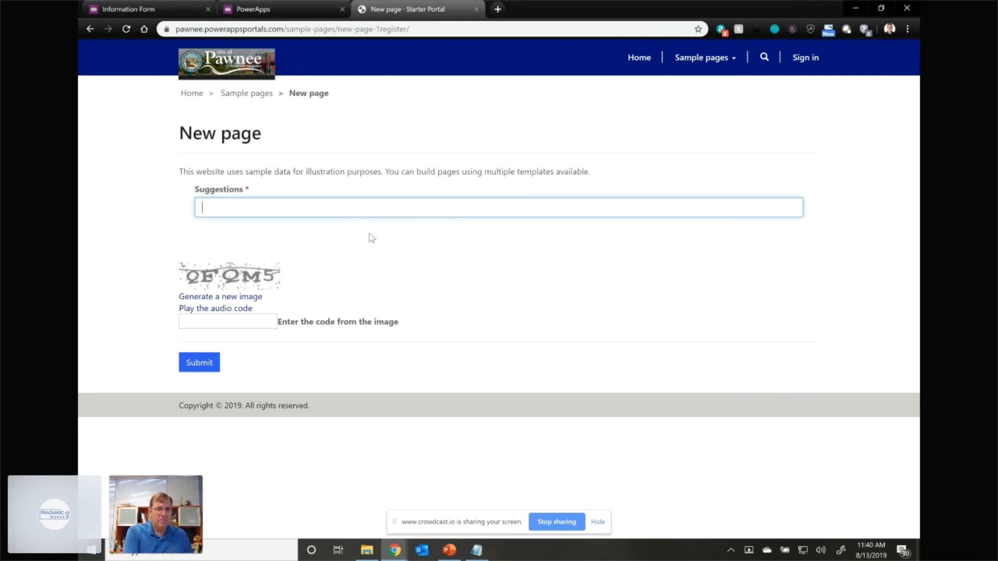
pyautogui.write('hello world')
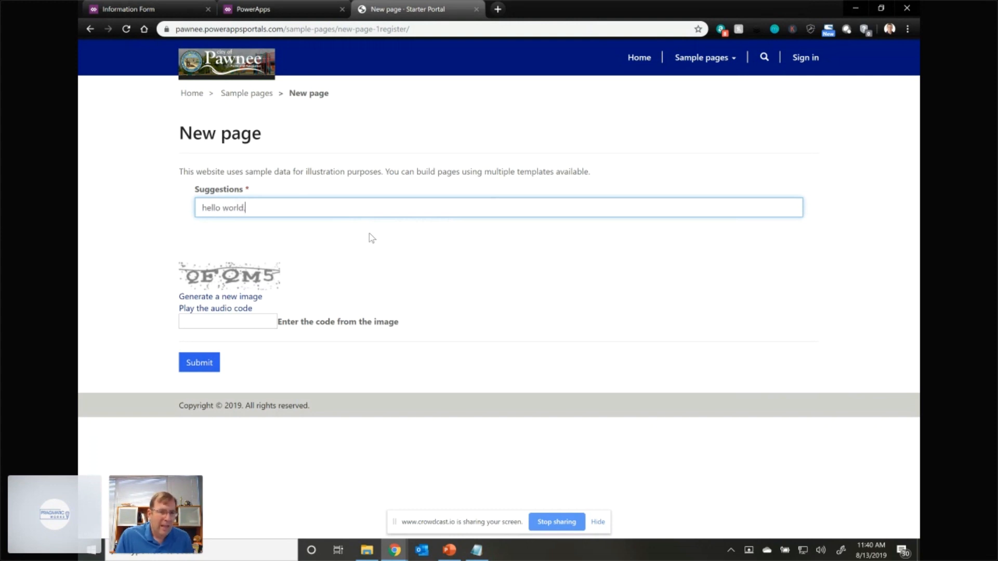
pyautogui.click(231, 321)
pyautogui.write('QFQM5')
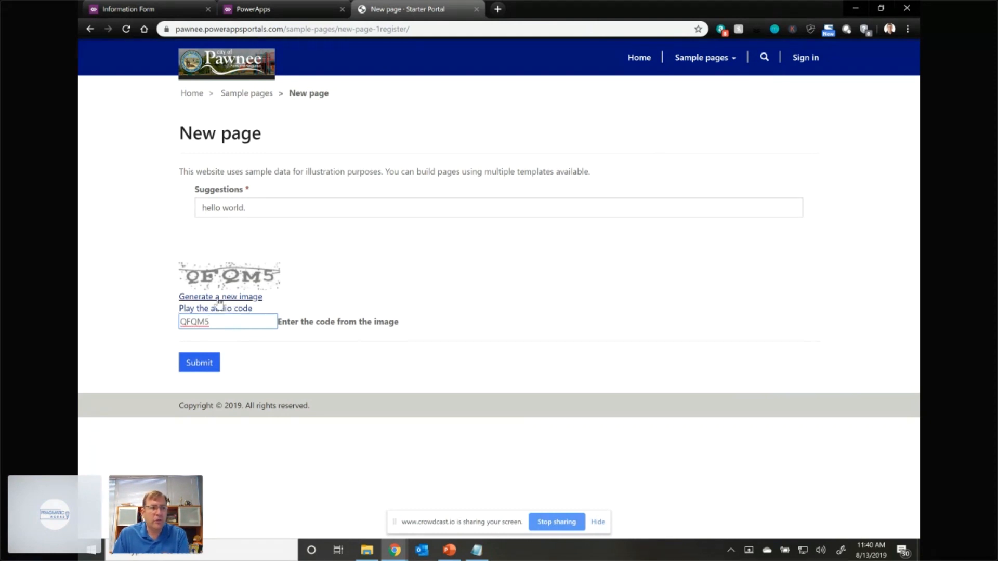
pyautogui.click(209, 363)
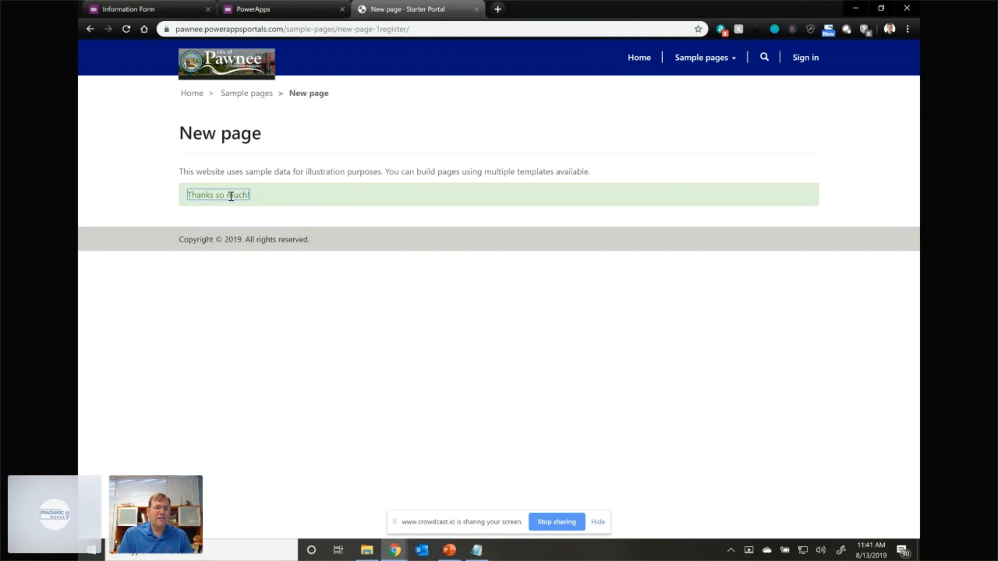
pyautogui.click(343, 188)
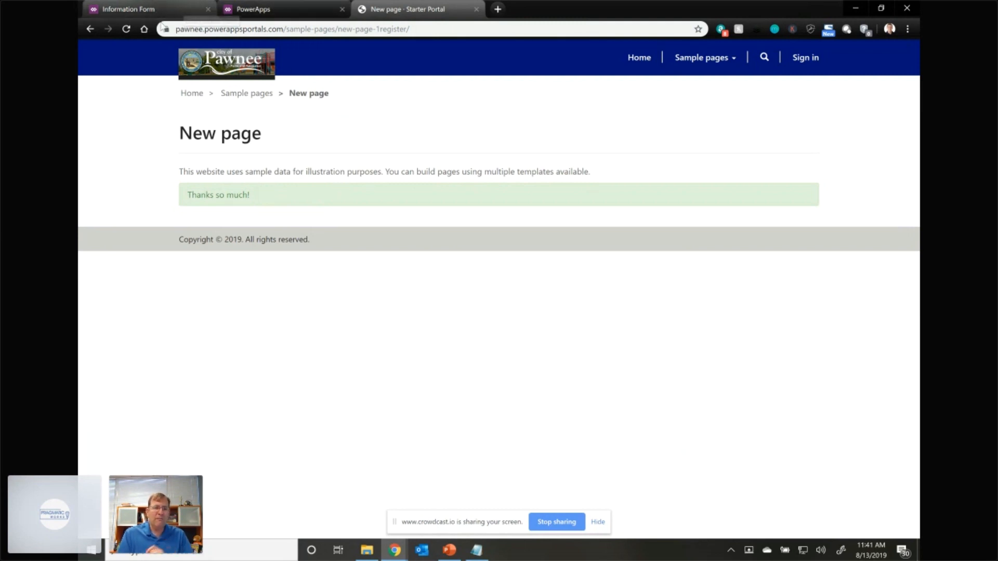
# - Leave the Suggestions Information form editor and load the PowerApps home page at make.powerapps.com
pyautogui.click(250, 9)
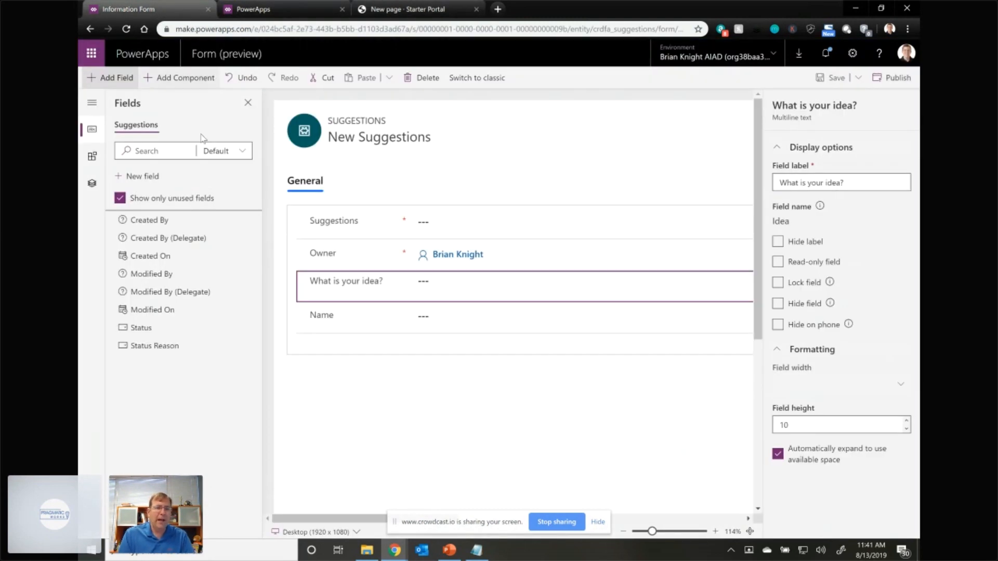
pyautogui.click(275, 30)
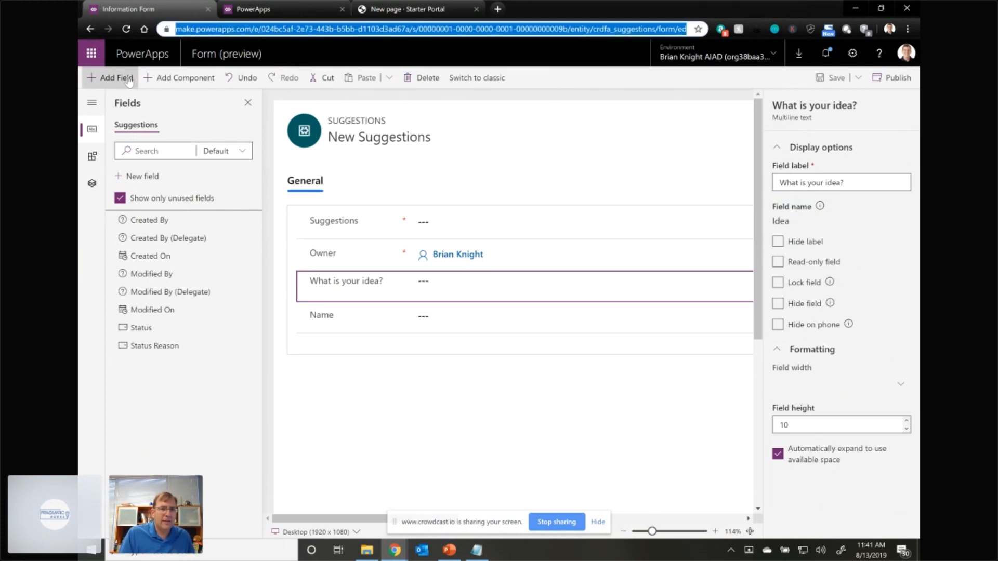
pyautogui.click(257, 32)
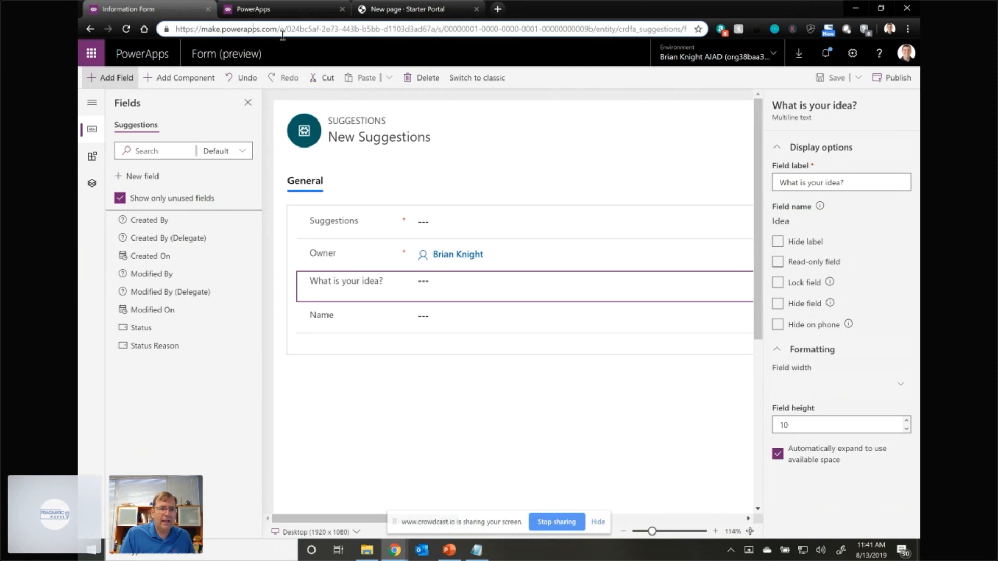
pyautogui.moveTo(277, 30); pyautogui.dragTo(854, 41)
pyautogui.press('BackSpace')
pyautogui.press('Return')
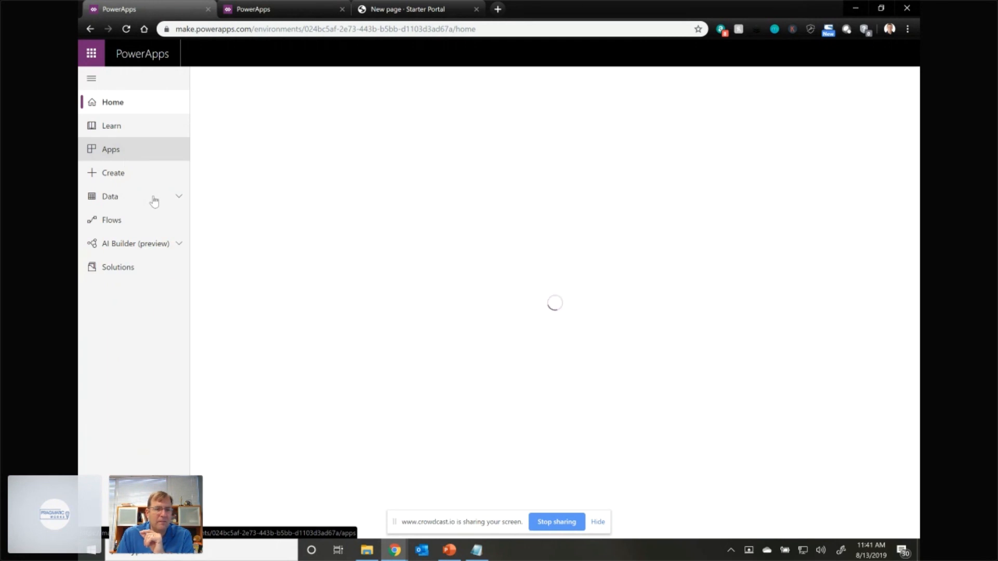
# - Open the Suggestions entity (crdfa_suggestions) from the environment's entities and display its data records
pyautogui.click(177, 197)
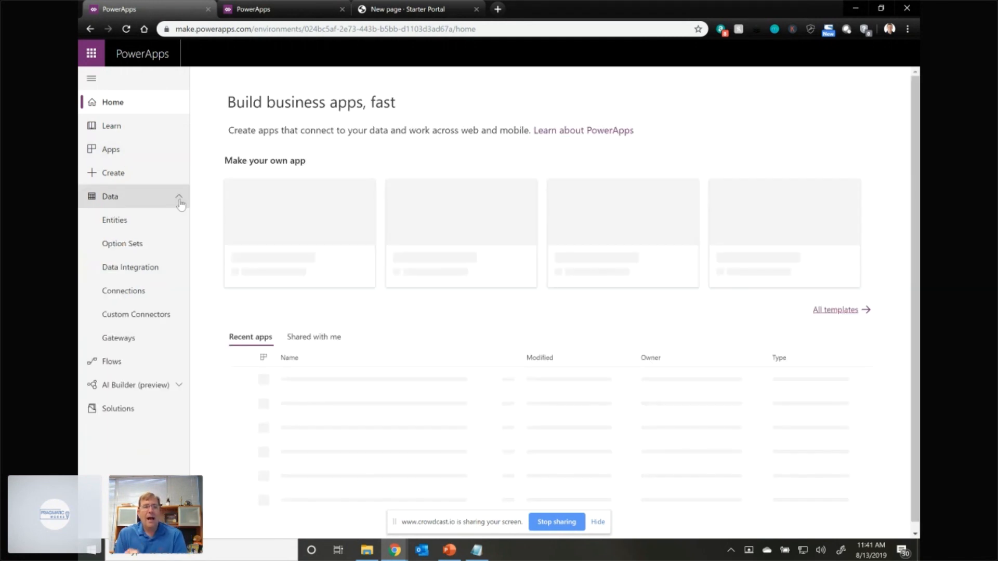
pyautogui.click(132, 219)
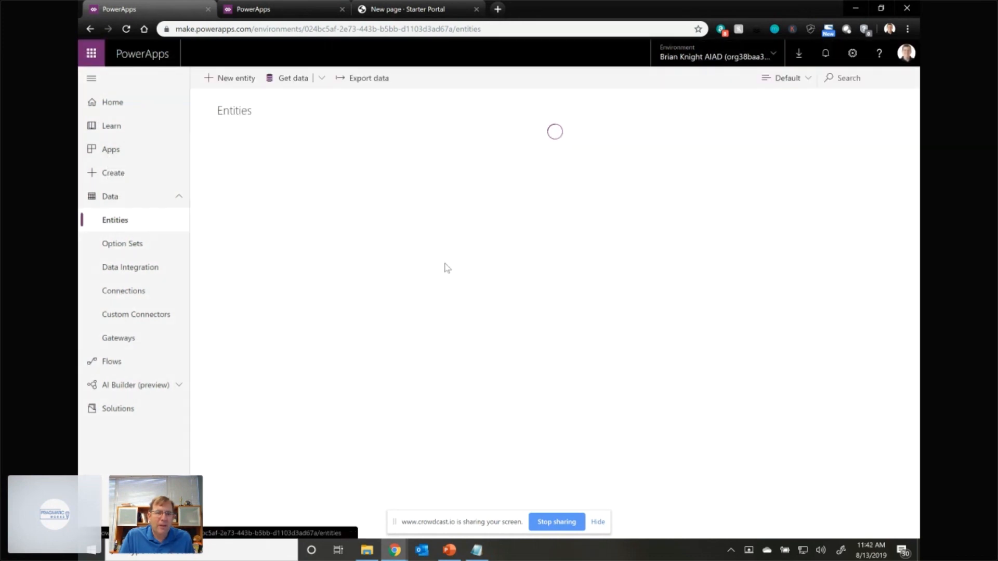
pyautogui.scroll(-15, 441, 281)
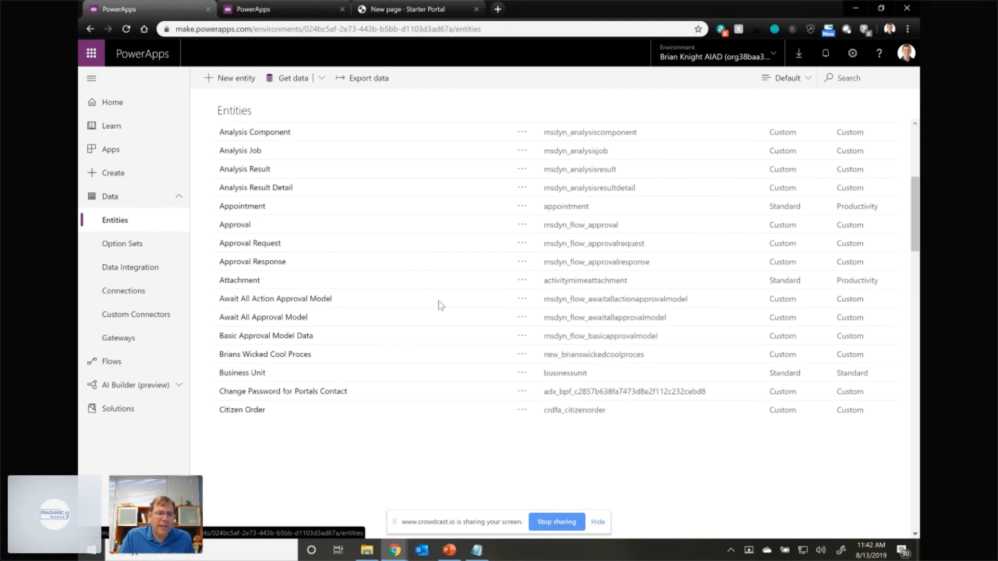
pyautogui.scroll(-10, 436, 304)
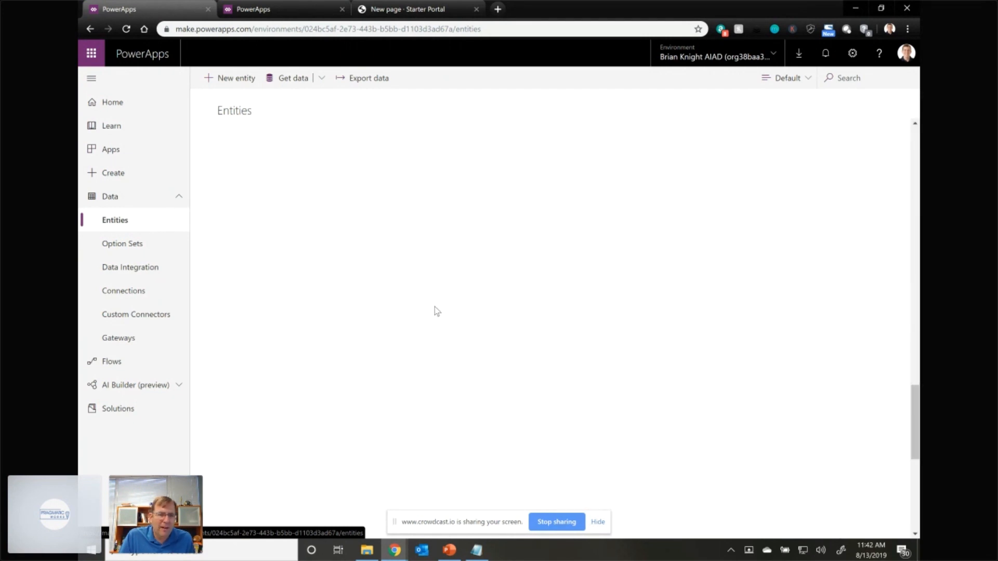
pyautogui.scroll(-3, 430, 309)
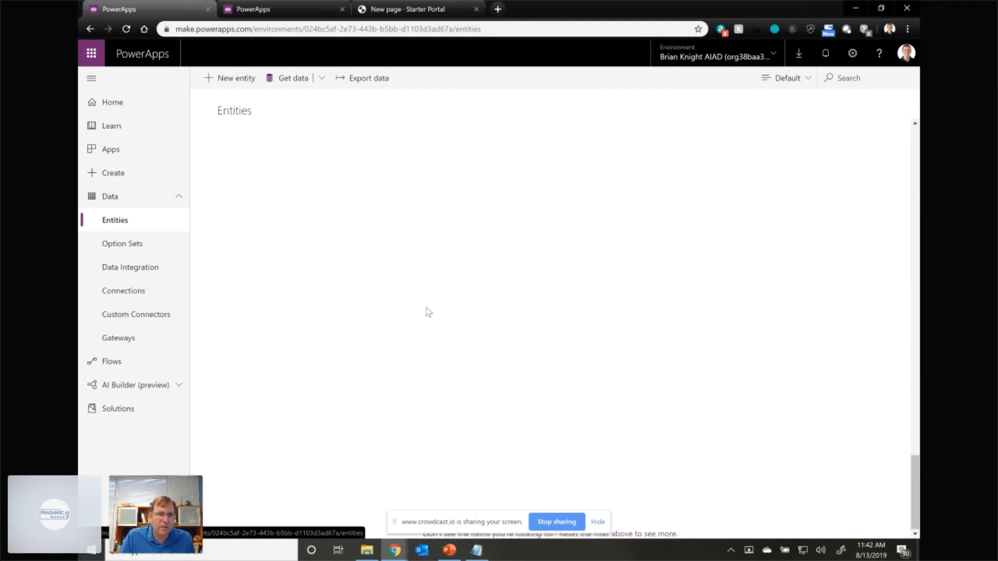
pyautogui.scroll(10, 401, 310)
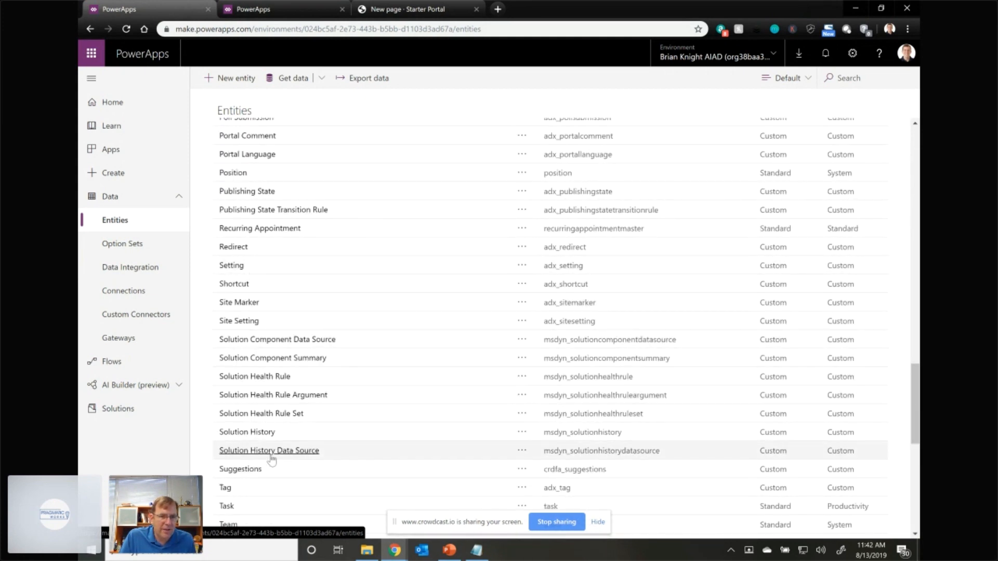
pyautogui.click(257, 471)
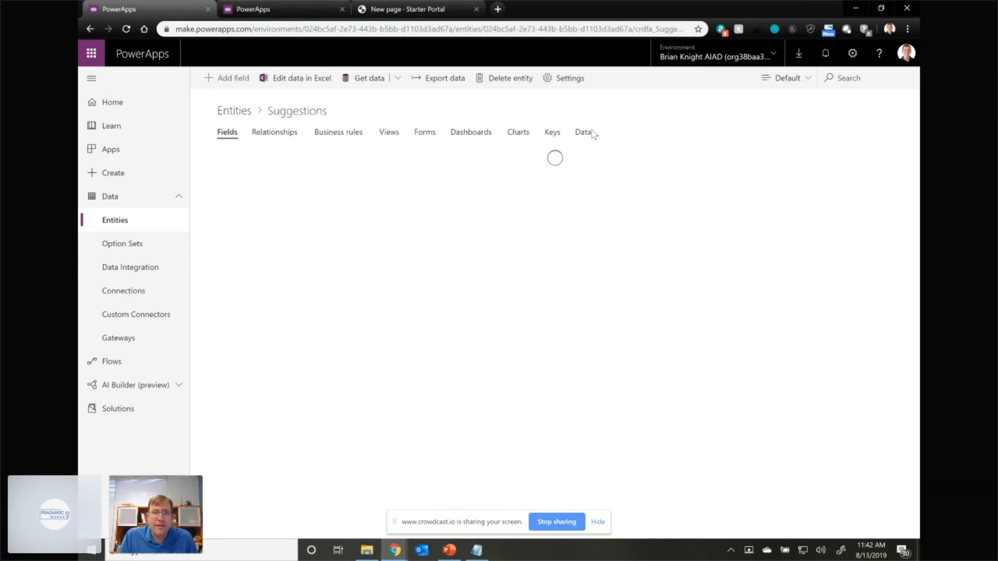
pyautogui.click(584, 133)
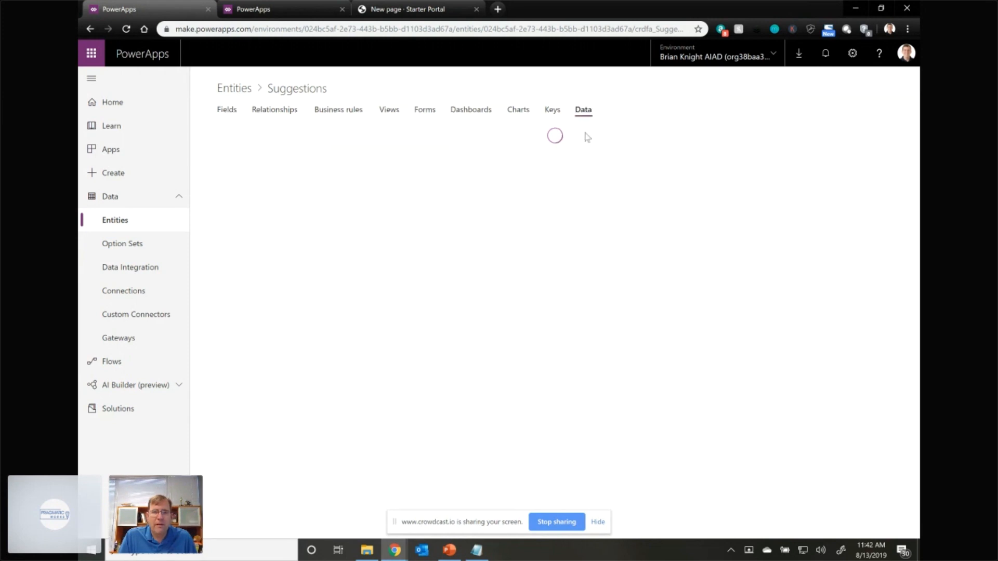
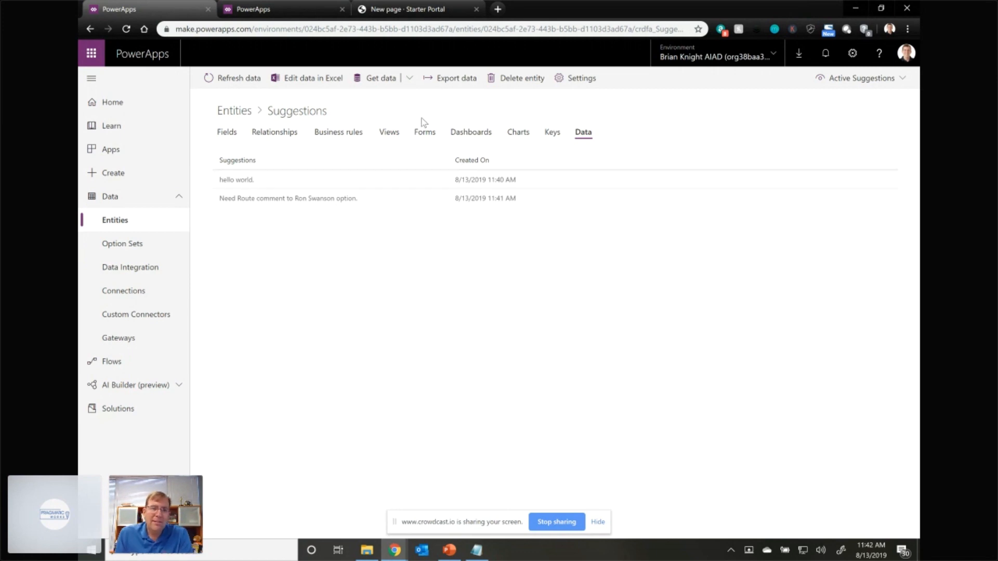
# - Open the site settings of the Pawnee Parks and Rec Citizen Portal from its portal settings in the apps list
pyautogui.click(277, 11)
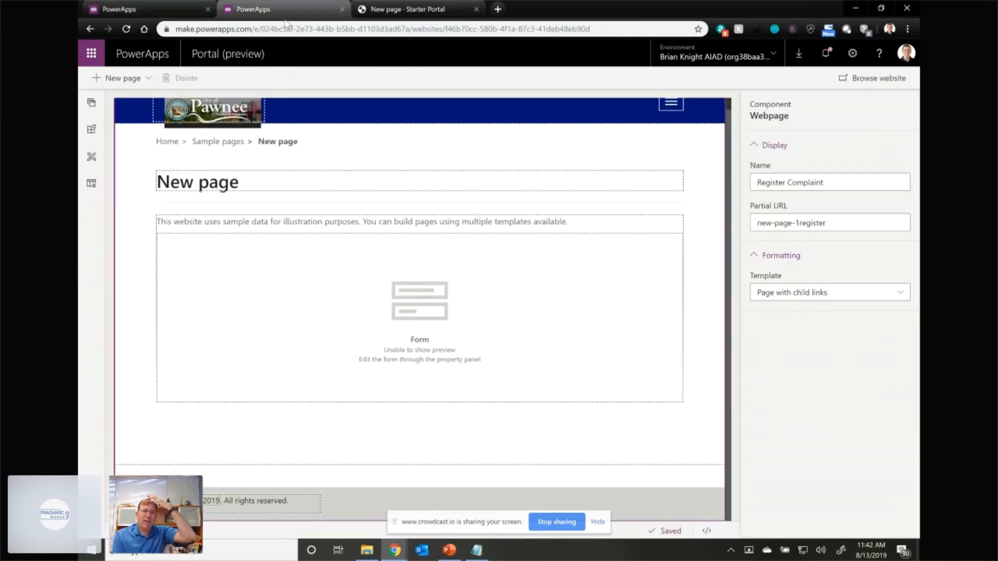
pyautogui.click(163, 9)
pyautogui.click(132, 151)
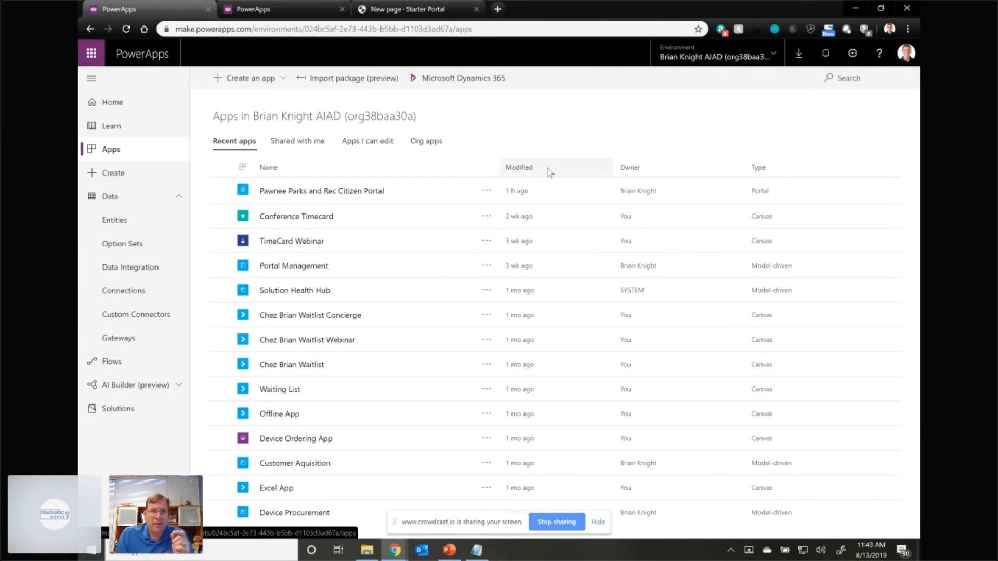
pyautogui.click(491, 199)
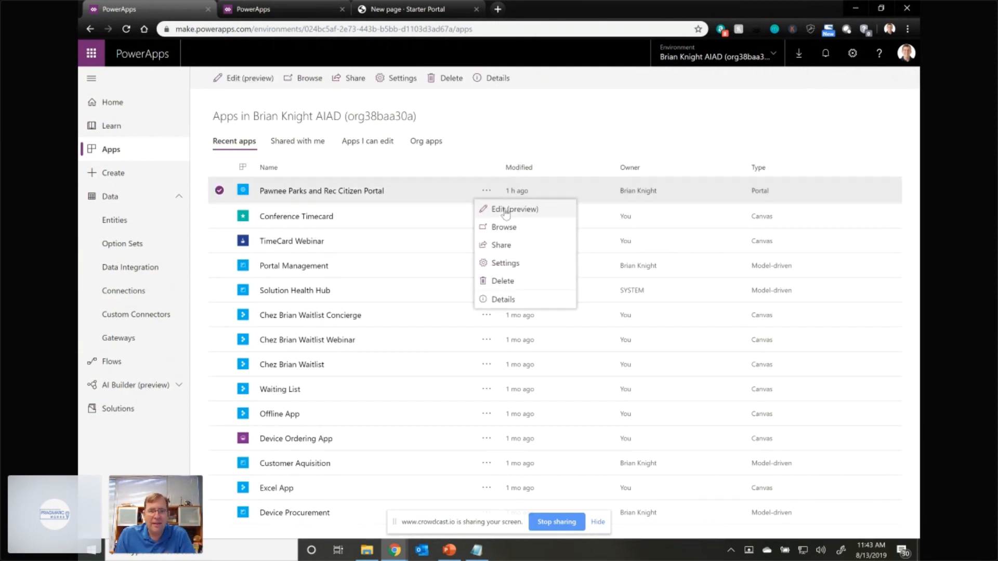
pyautogui.click(534, 271)
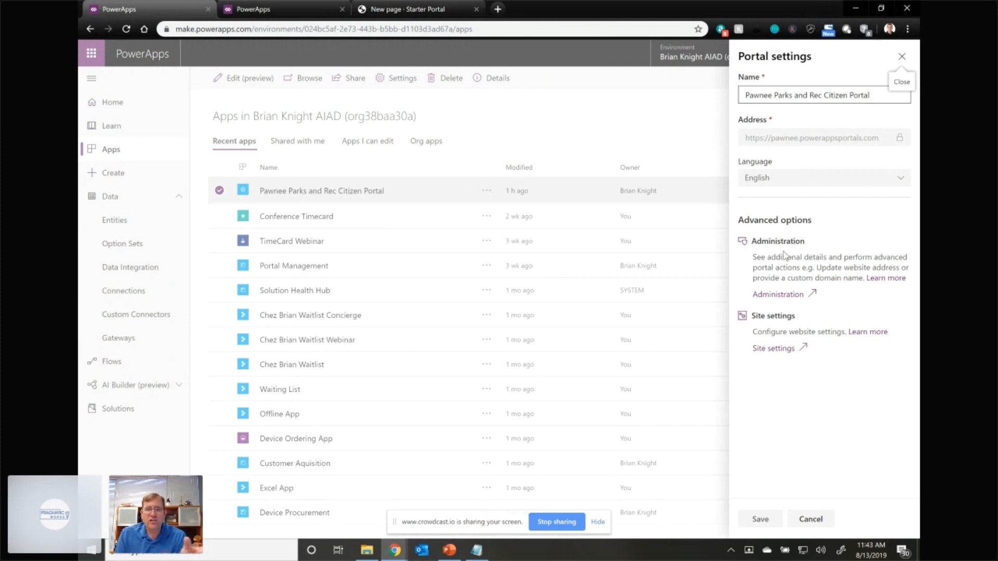
pyautogui.click(775, 349)
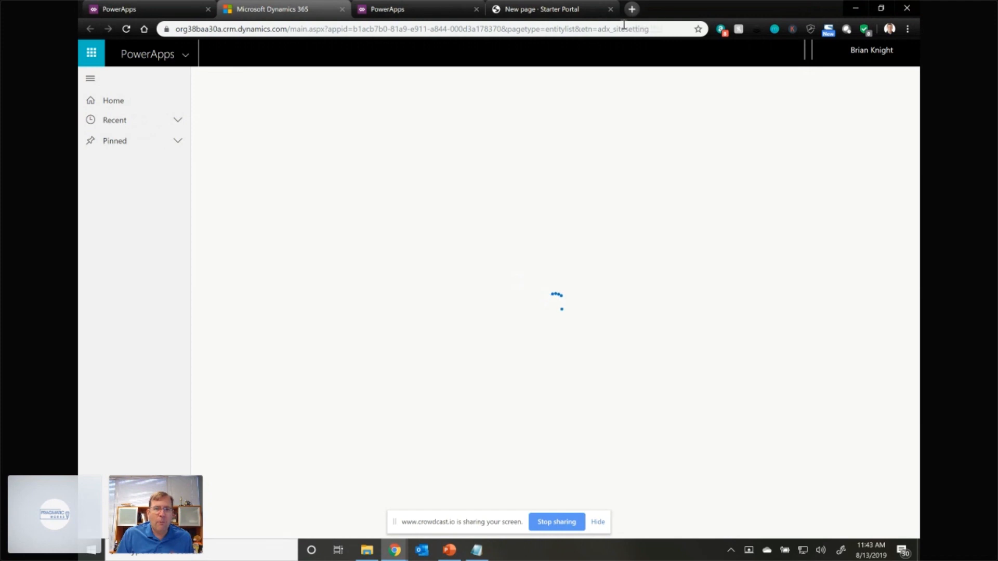
# - Load developers.facebook.com in the browser and return to the live Starter Portal page
pyautogui.hotkey('ctrl', 't')
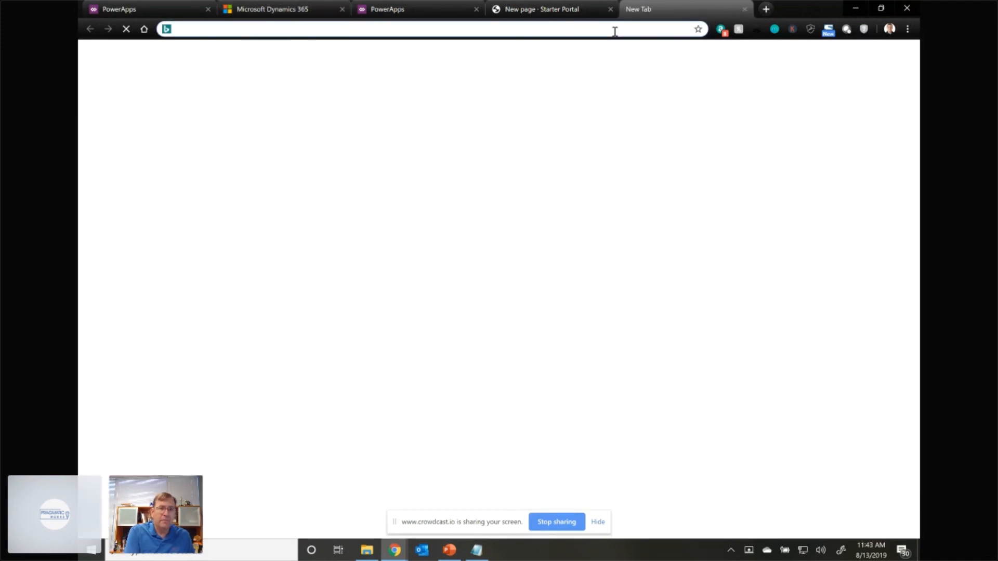
pyautogui.write('developer')
pyautogui.press('Return')
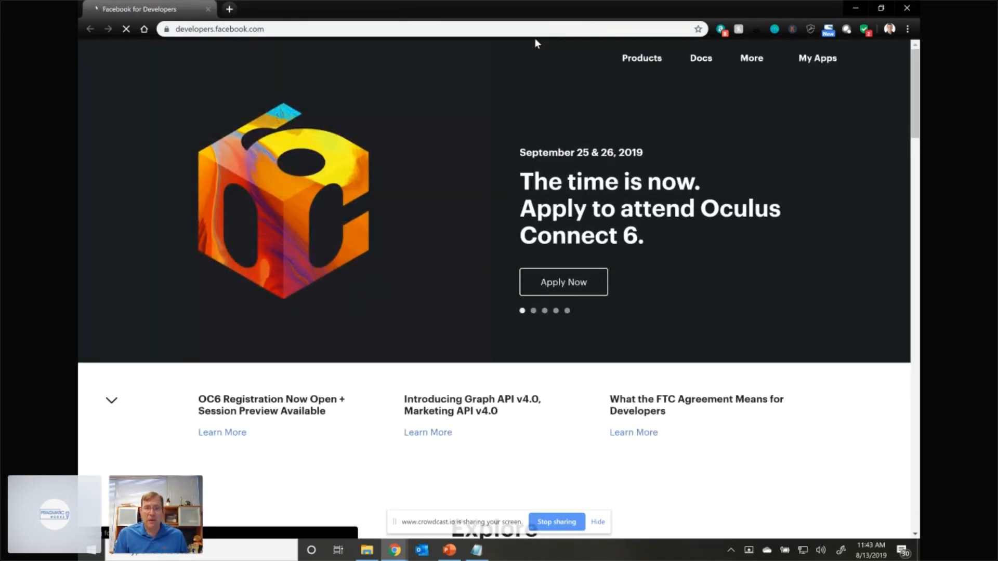
pyautogui.hotkey('alt', 'Tab')
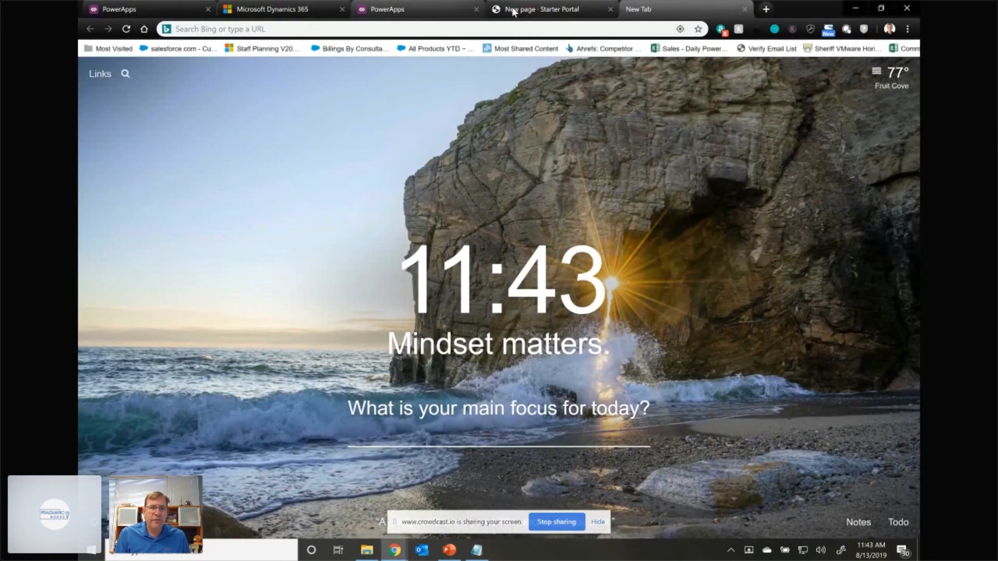
pyautogui.click(512, 10)
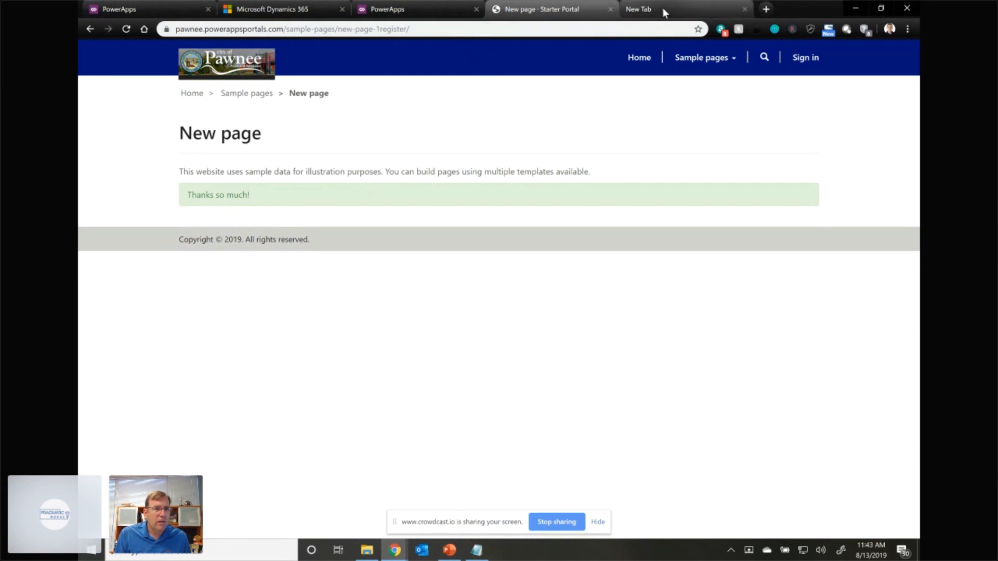
# - Look through the Entity Forms and Web Pages in Portal Management and go back to the active site settings
pyautogui.click(301, 9)
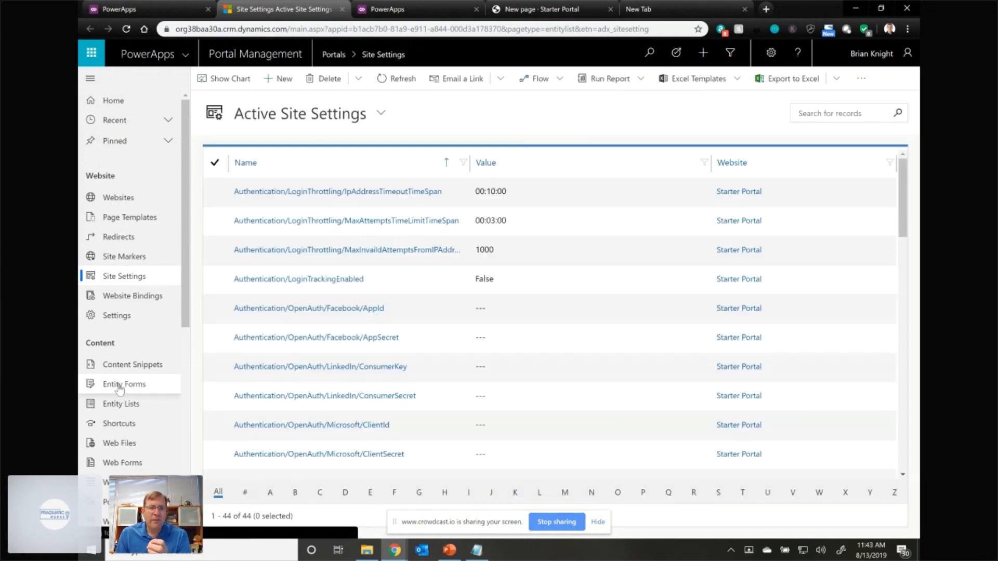
pyautogui.click(120, 388)
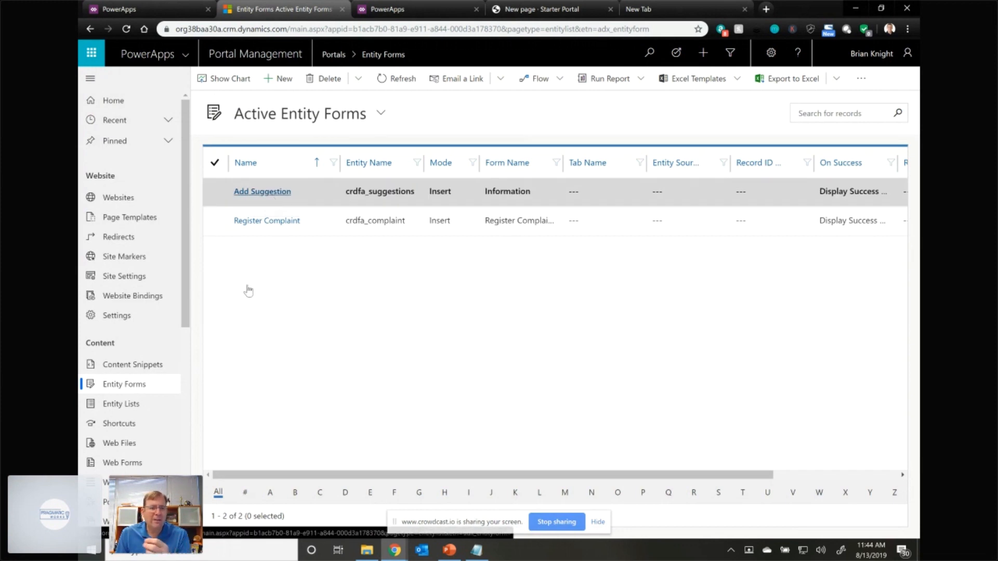
pyautogui.scroll(-3, 129, 314)
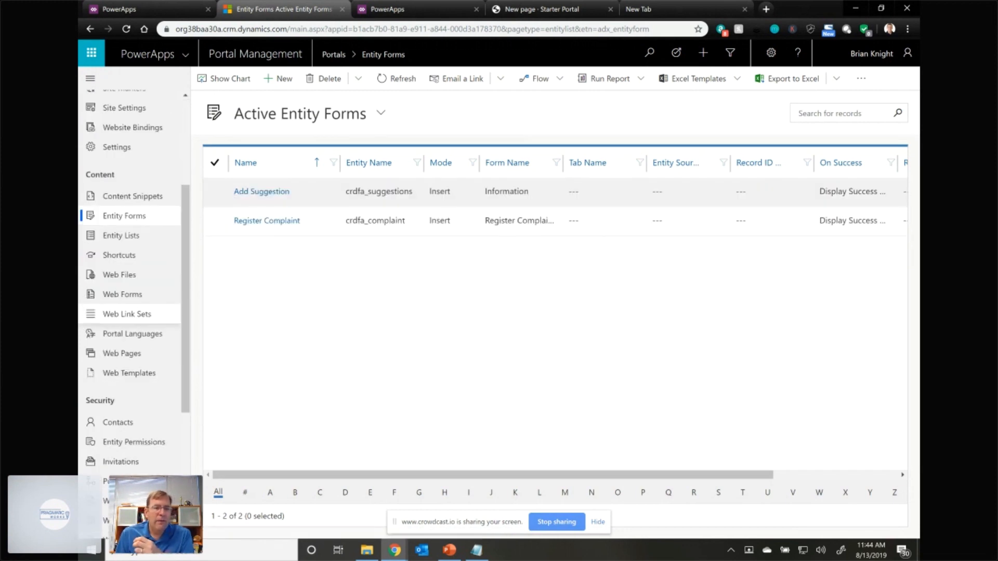
pyautogui.click(136, 354)
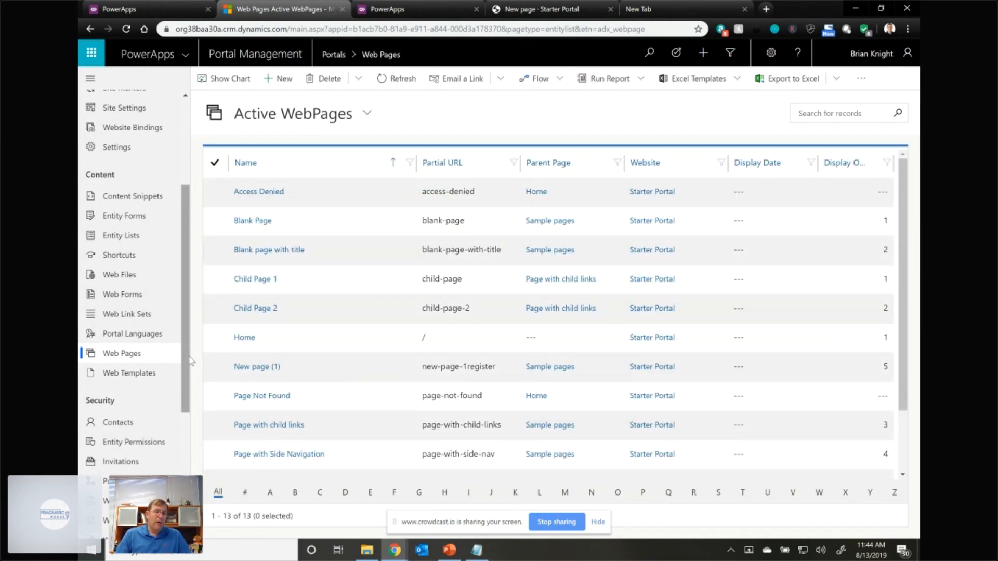
pyautogui.click(133, 148)
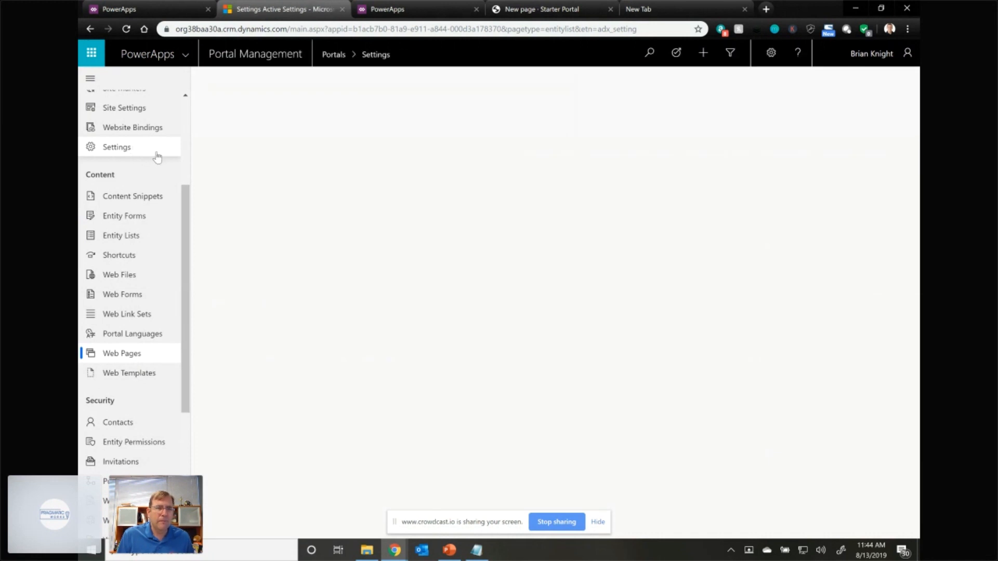
pyautogui.click(152, 110)
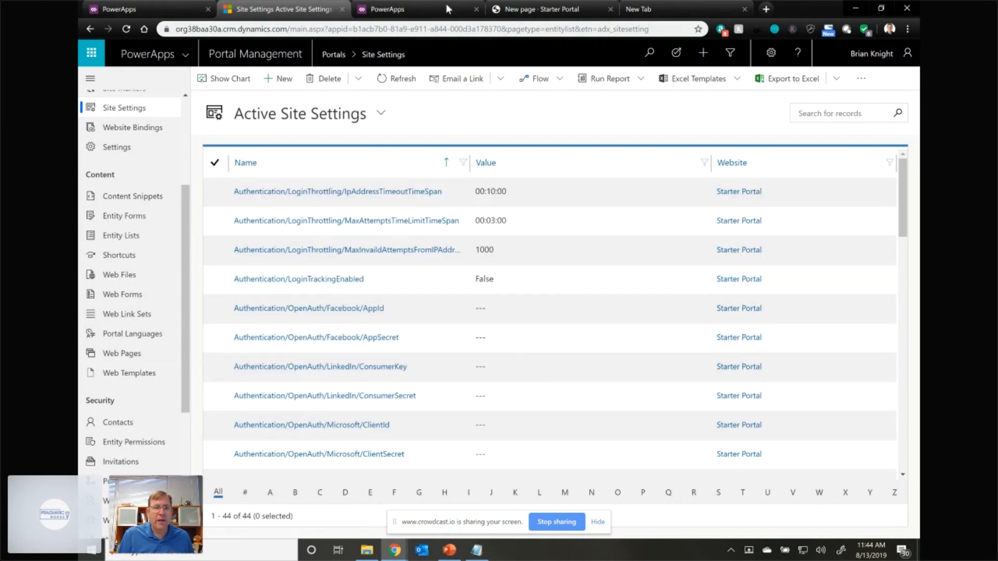
# - Examine the sign-in options on the live portal and switch to the Facebook for Developers window
pyautogui.click(525, 9)
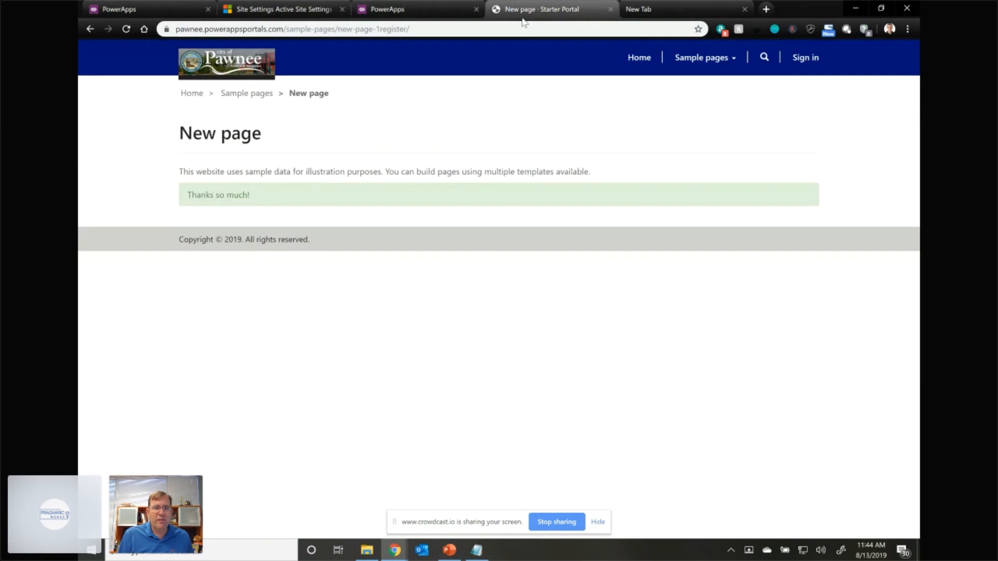
pyautogui.click(804, 59)
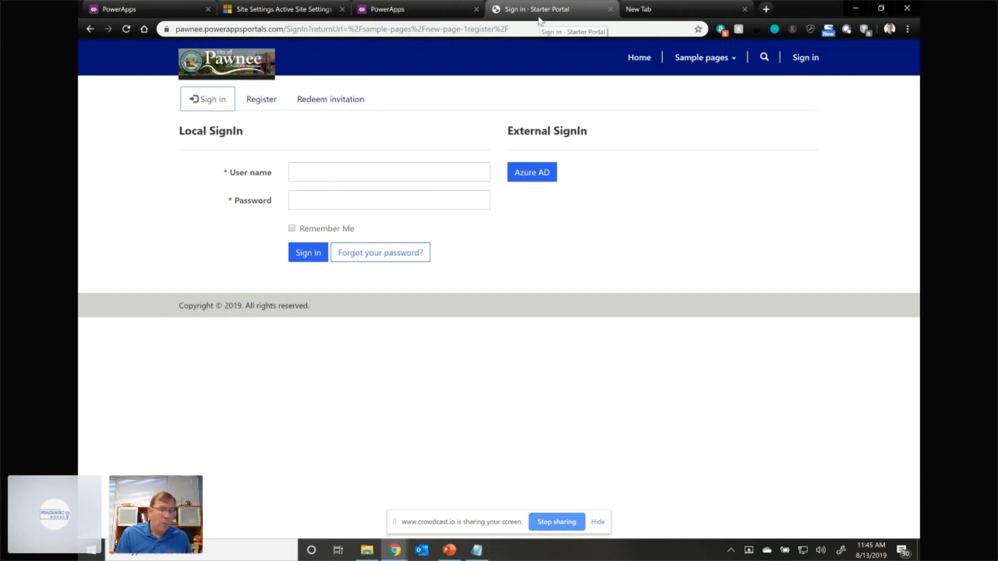
pyautogui.hotkey('alt', 'Tab')
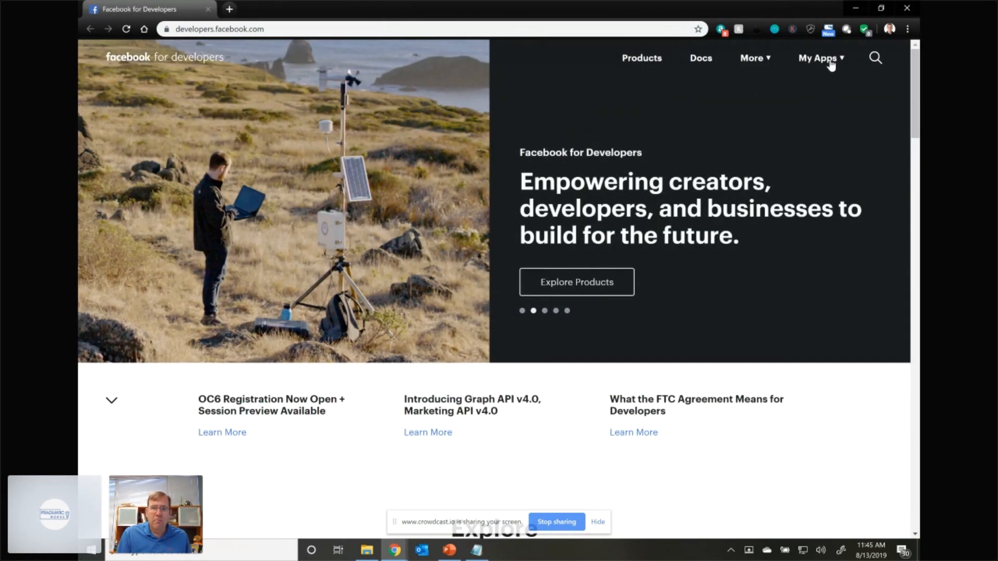
# - Start a new Facebook app ID with the display name "Pawnee Parks and Rec Site"
pyautogui.click(831, 62)
pyautogui.click(790, 184)
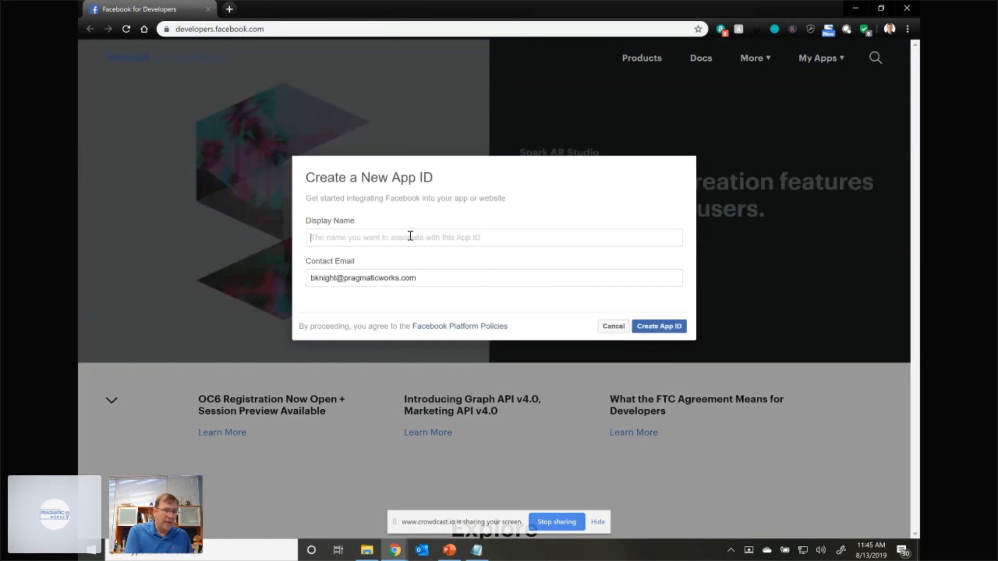
pyautogui.click(410, 236)
pyautogui.write('Pawneee Parks and Rec Site')
pyautogui.click(335, 237)
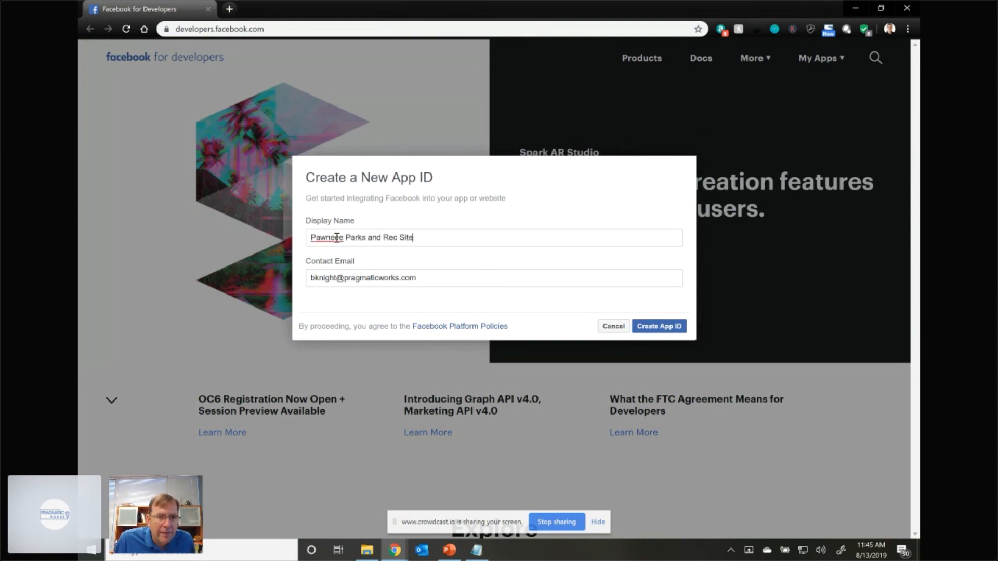
pyautogui.press('Delete')
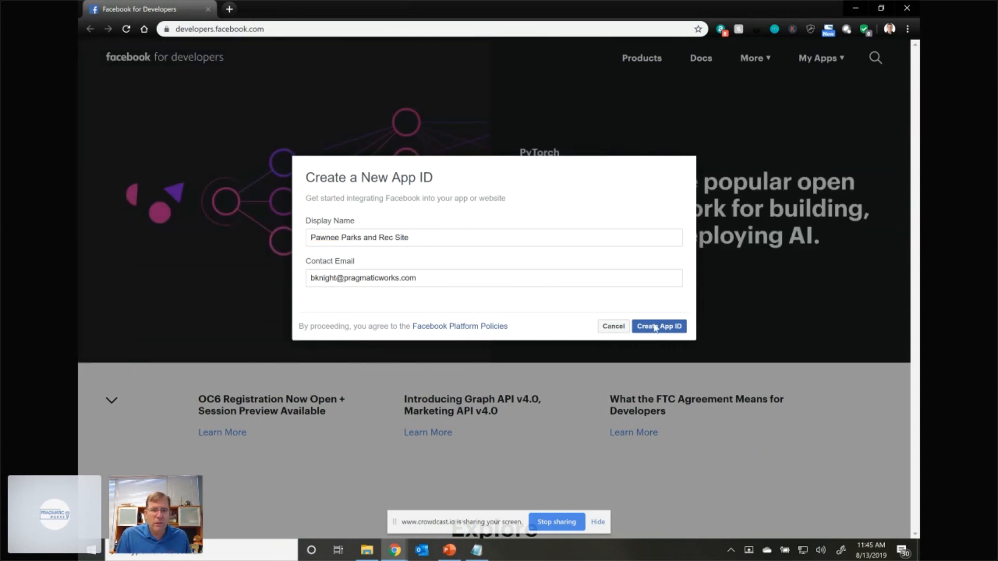
# - Submit the new app ID and complete the "I'm not a robot" security check
pyautogui.click(658, 330)
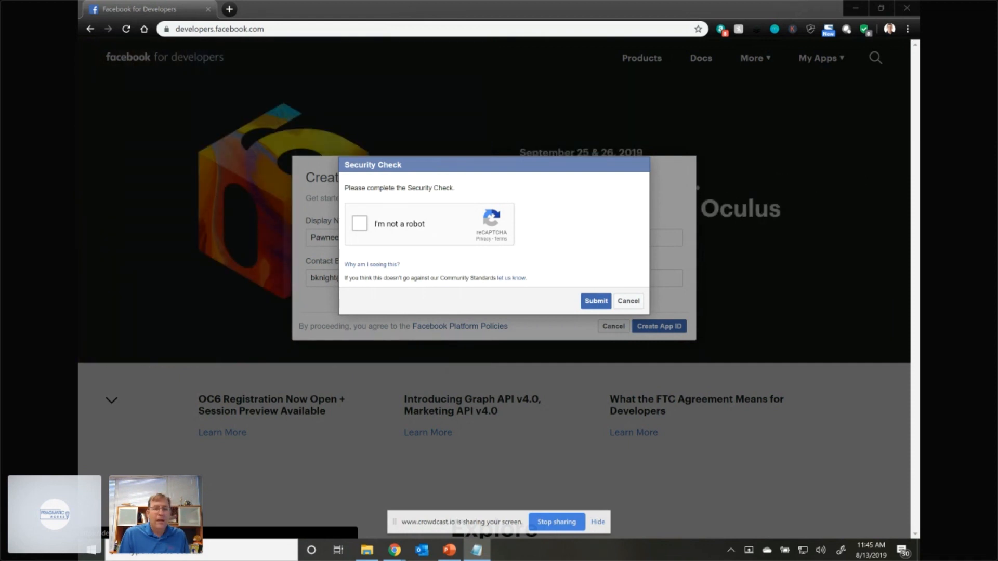
pyautogui.click(361, 224)
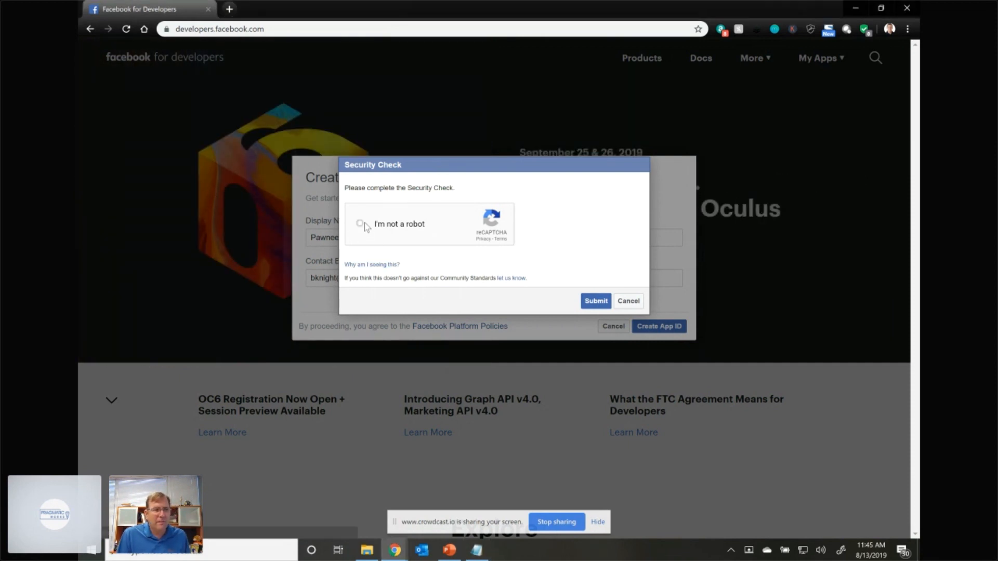
pyautogui.click(603, 306)
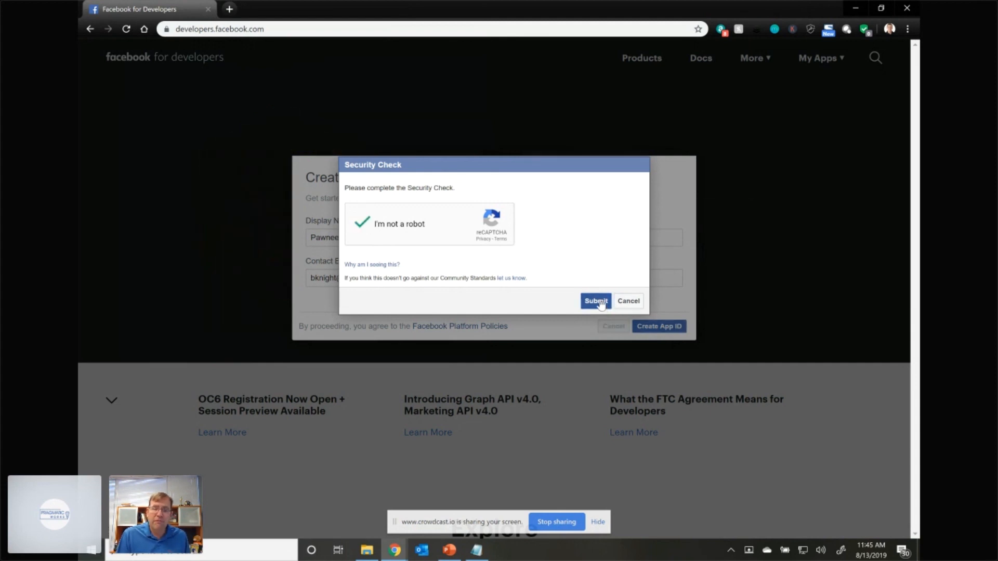
pyautogui.click(658, 326)
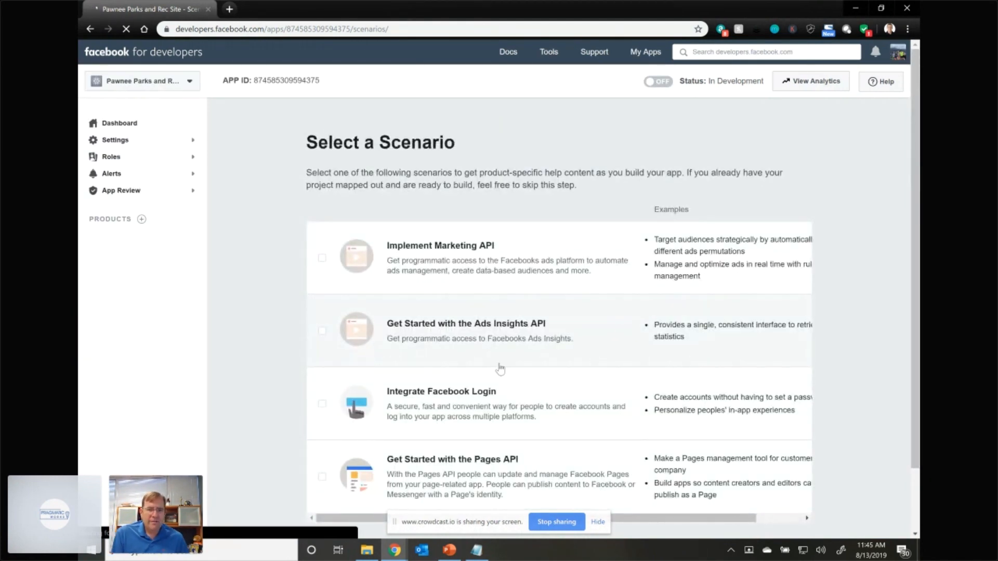
# - Choose and confirm the Integrate Facebook Login scenario for the new app
pyautogui.click(476, 397)
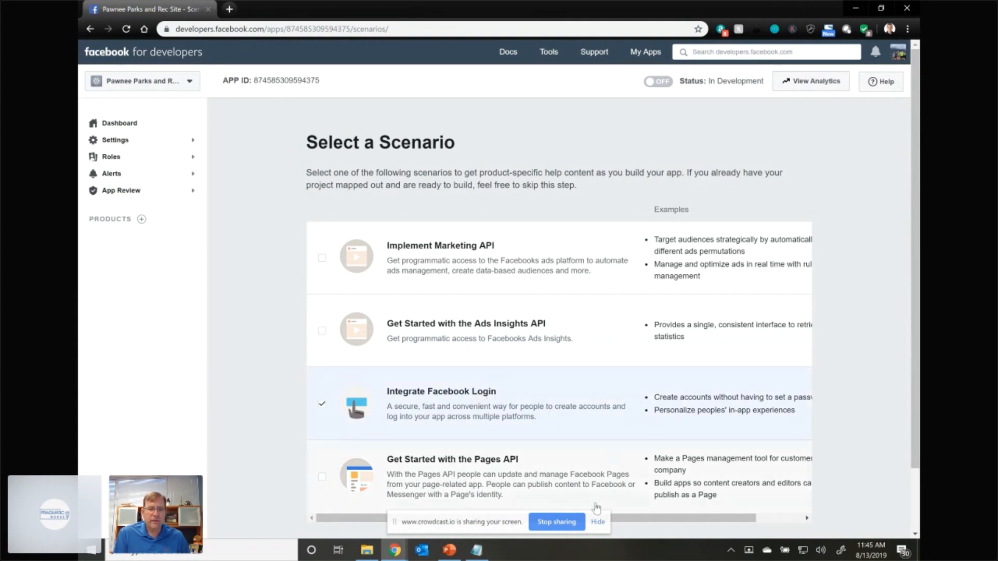
pyautogui.scroll(-1, 738, 441)
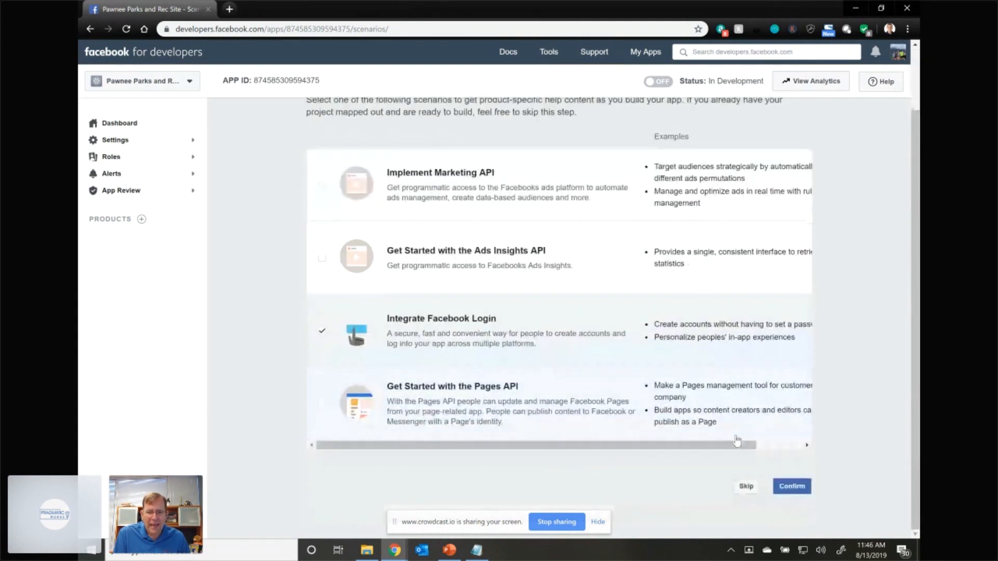
pyautogui.click(792, 489)
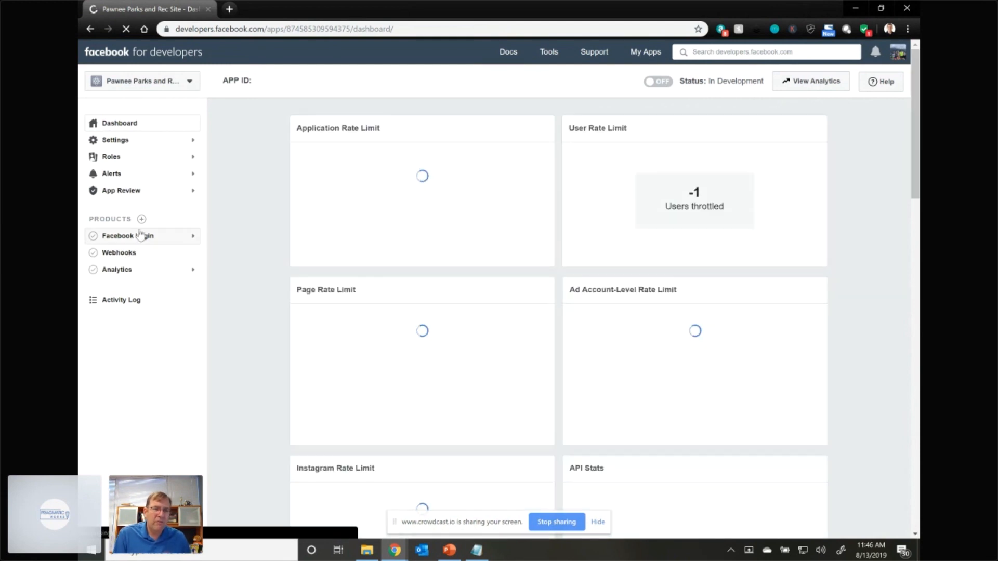
pyautogui.click(141, 245)
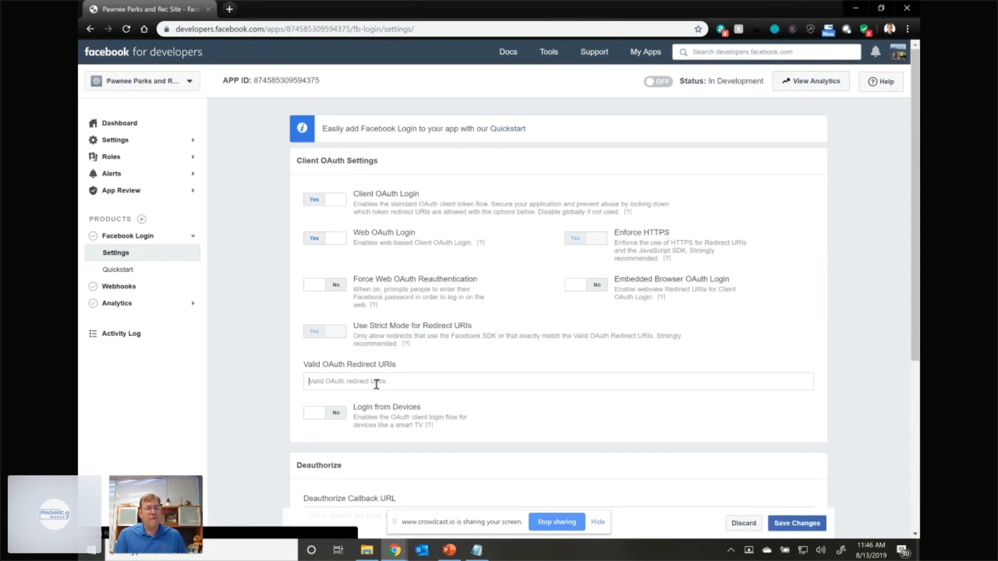
pyautogui.write('https://pawnee.powerappsportals.com/signin-facebook')
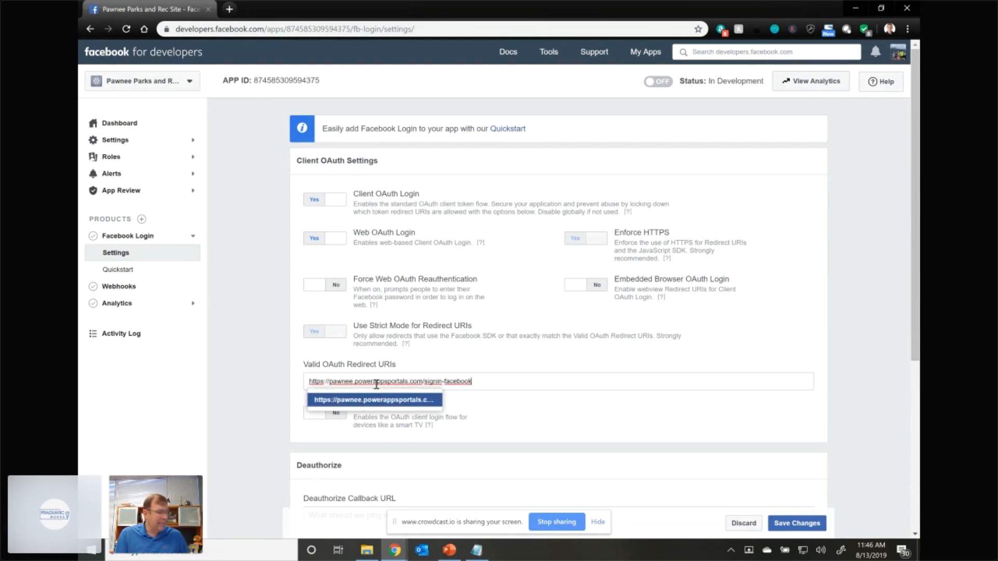
pyautogui.press('Return')
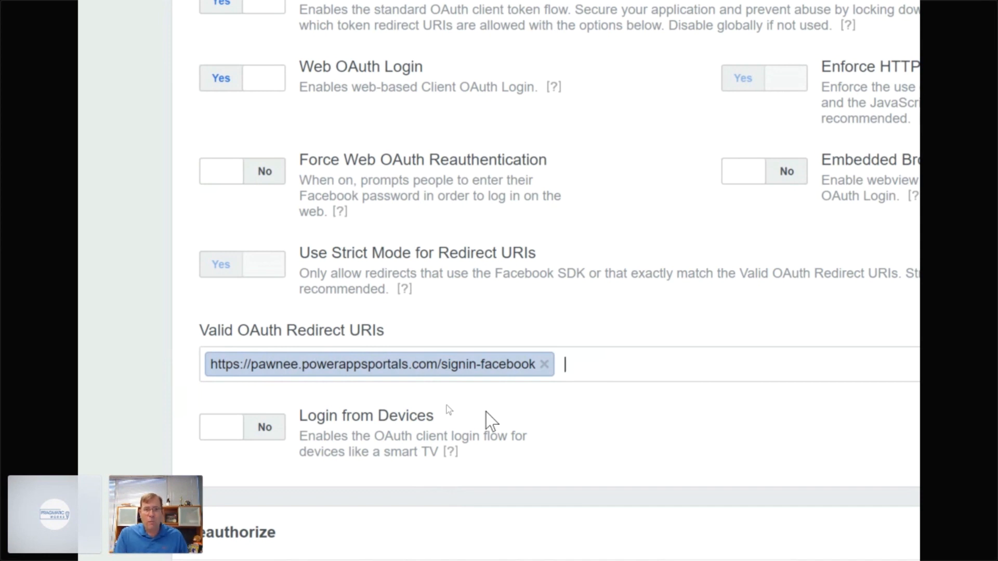
pyautogui.scroll(-5, 587, 411)
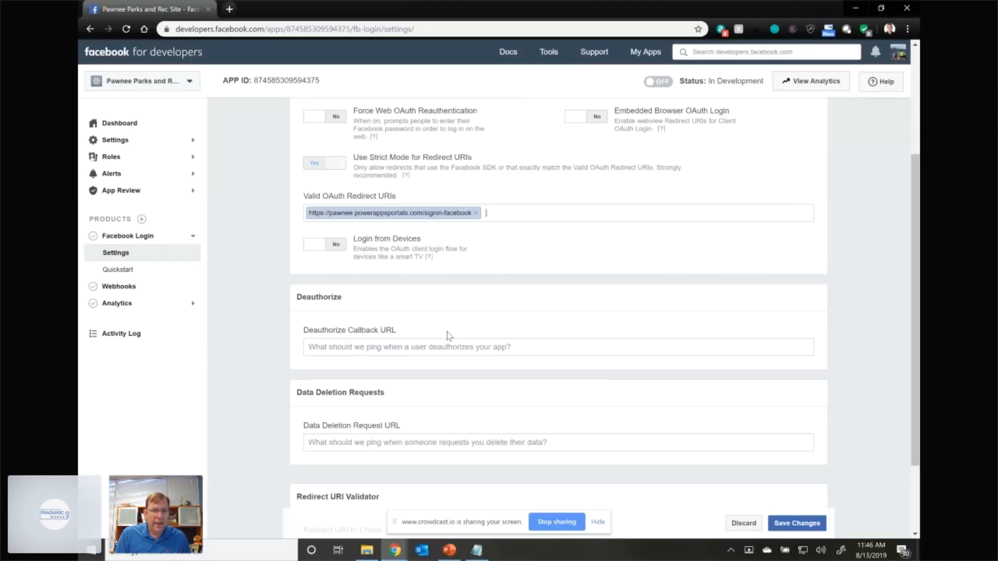
pyautogui.scroll(3, 428, 327)
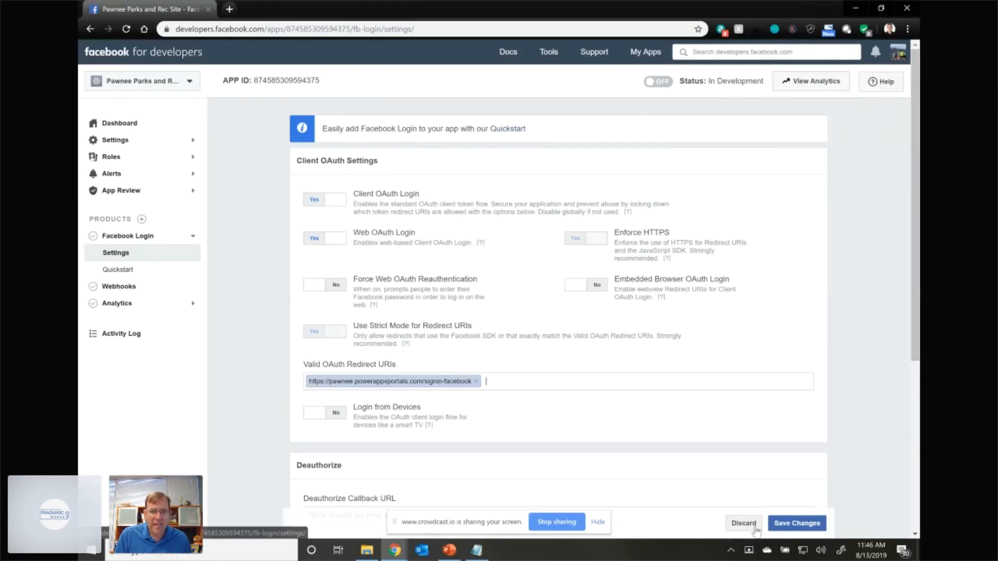
pyautogui.click(787, 524)
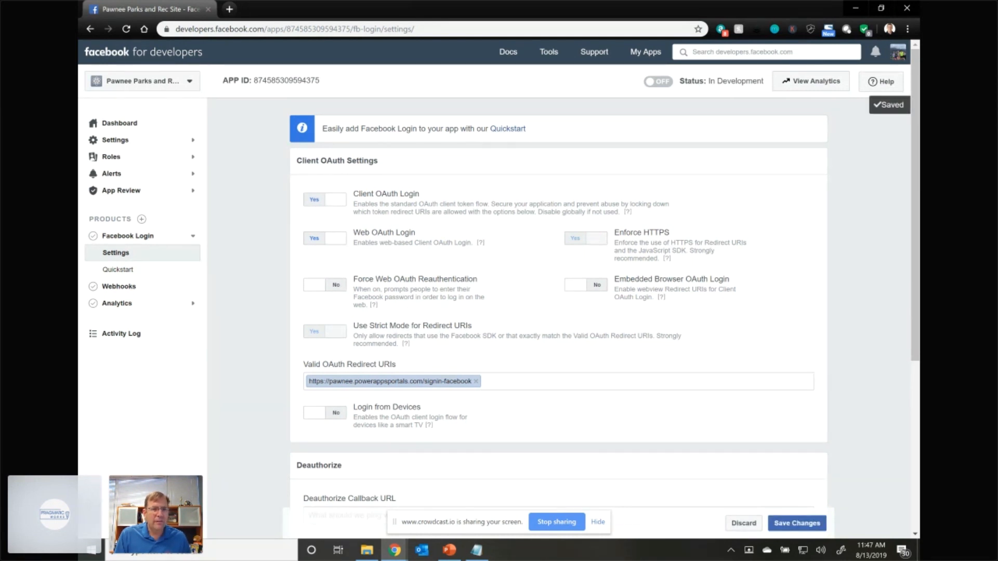
pyautogui.click(151, 145)
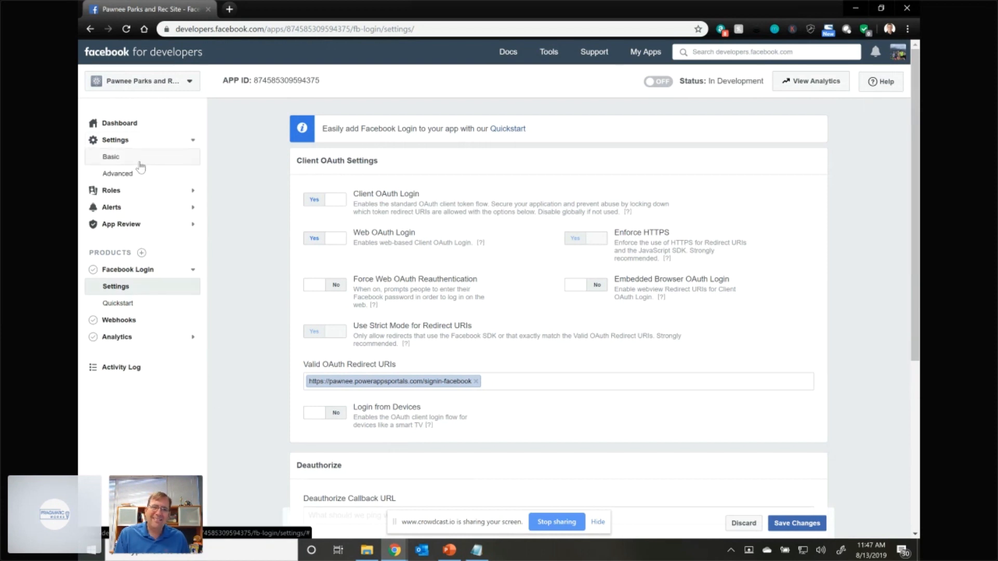
pyautogui.click(139, 173)
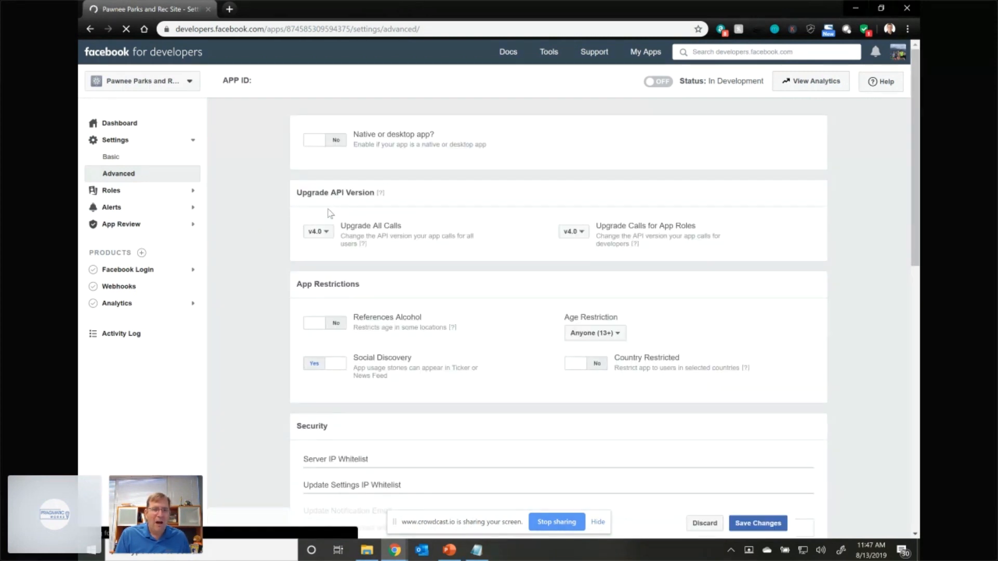
pyautogui.scroll(-2, 362, 478)
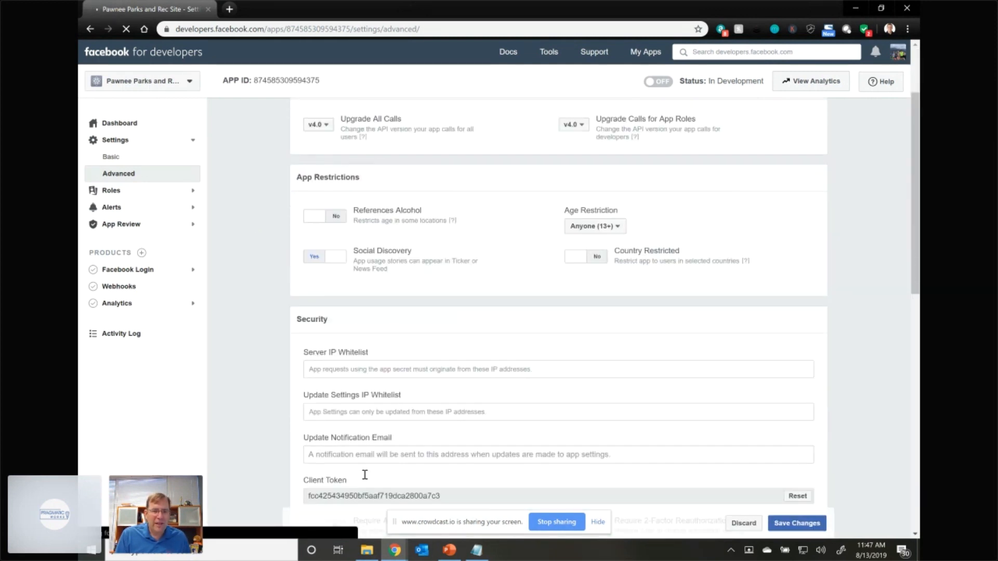
pyautogui.click(119, 158)
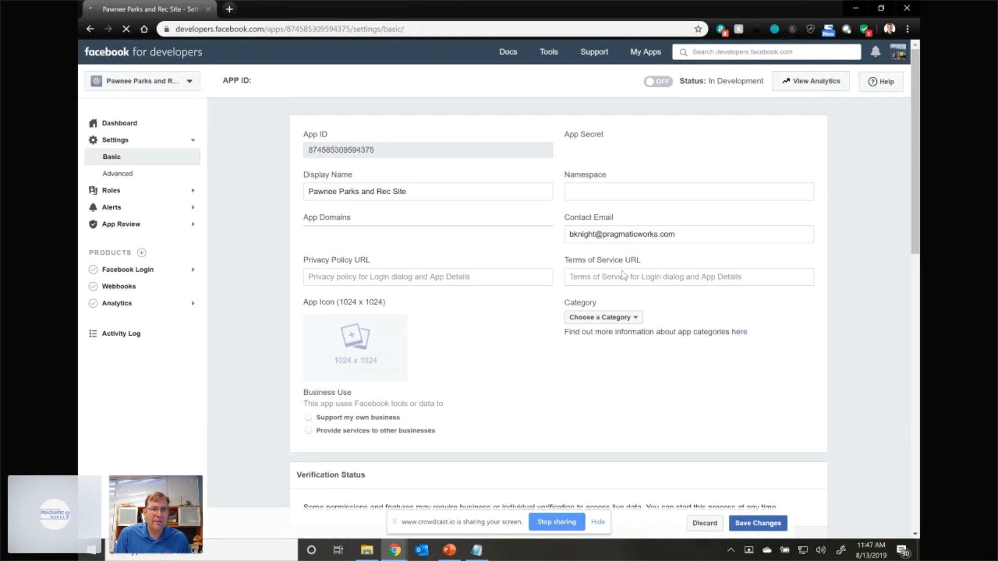
pyautogui.click(396, 278)
pyautogui.write('https://pawnee.powerappsportals.com/signin-facebook')
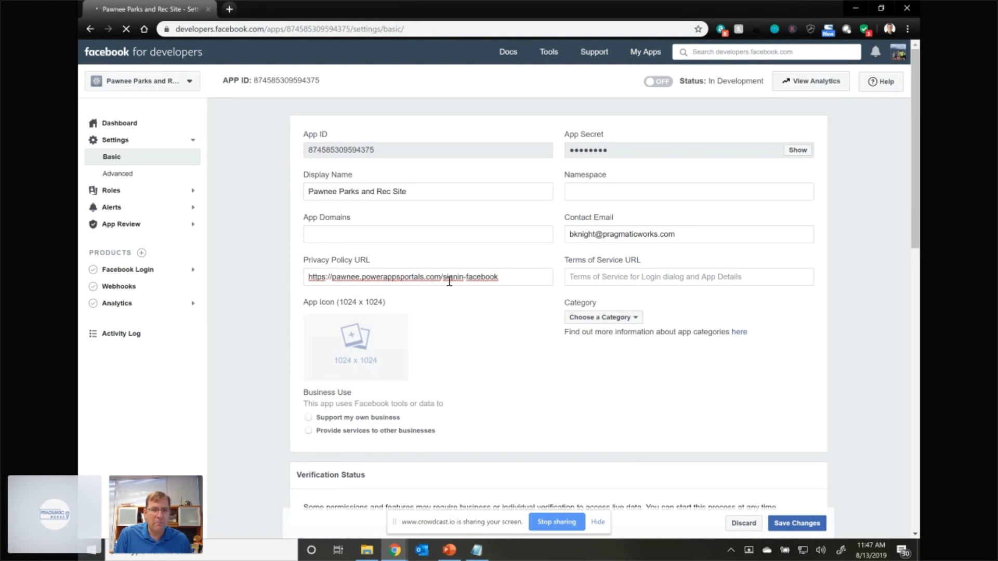
pyautogui.moveTo(443, 279); pyautogui.dragTo(476, 287)
pyautogui.press('BackSpace')
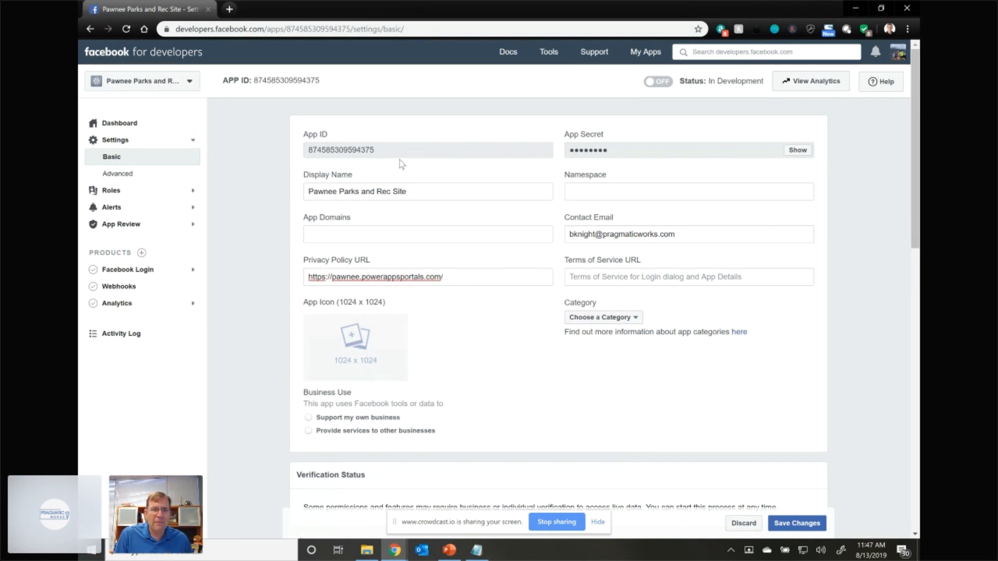
# - Copy the Facebook App ID into the value of the portal's Authentication/OpenAuth/Facebook/AppId site setting and save the record
pyautogui.moveTo(376, 150); pyautogui.dragTo(310, 150)
pyautogui.hotkey('ctrl', 'c')
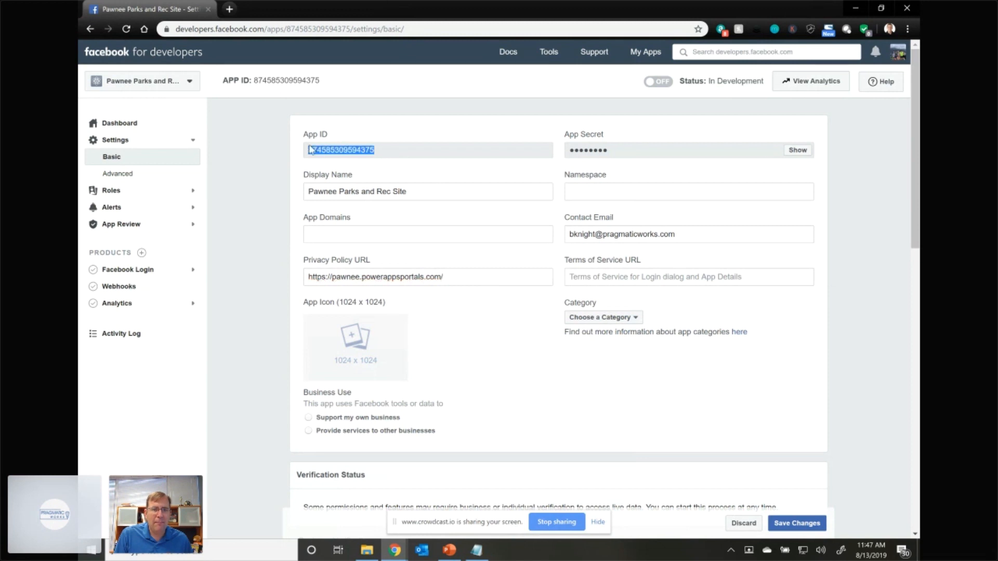
pyautogui.hotkey('alt', 'Tab')
pyautogui.hotkey('alt', 'Tab')
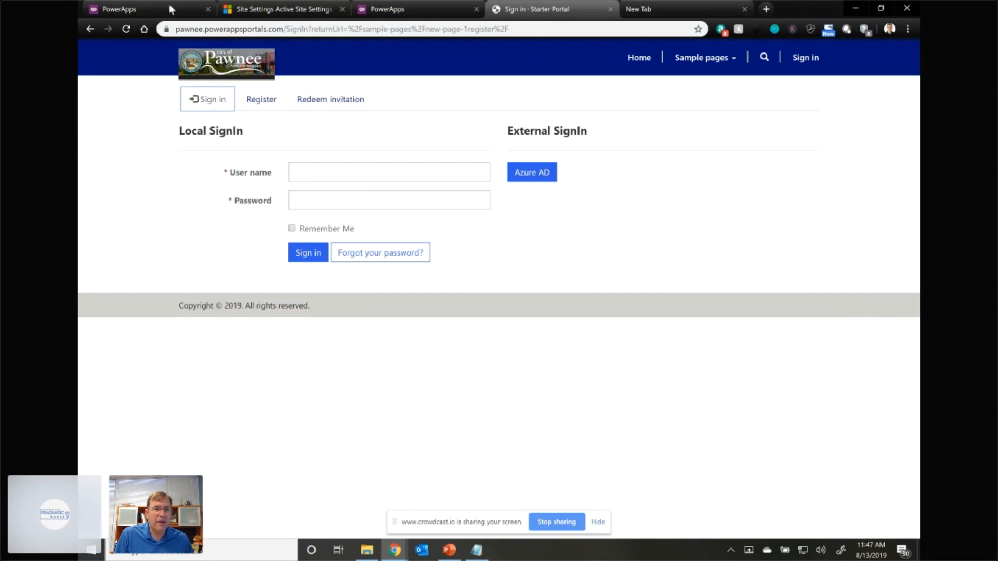
pyautogui.click(253, 10)
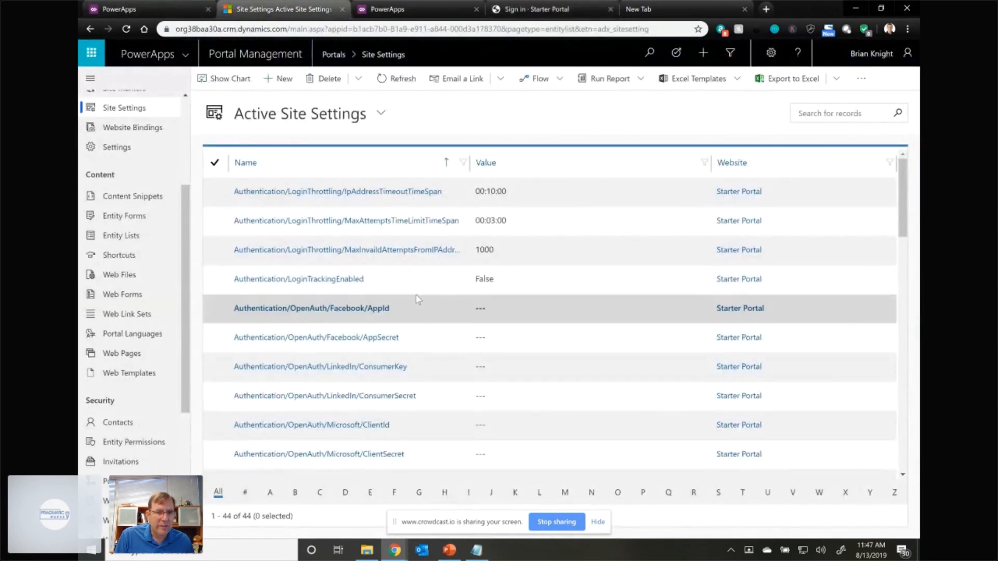
pyautogui.scroll(-2, 367, 294)
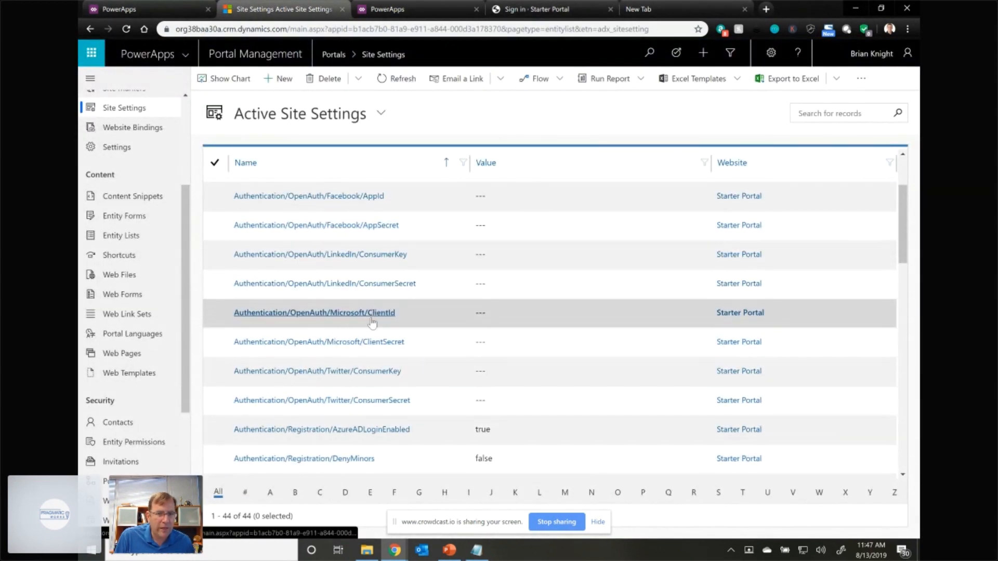
pyautogui.scroll(-4, 375, 317)
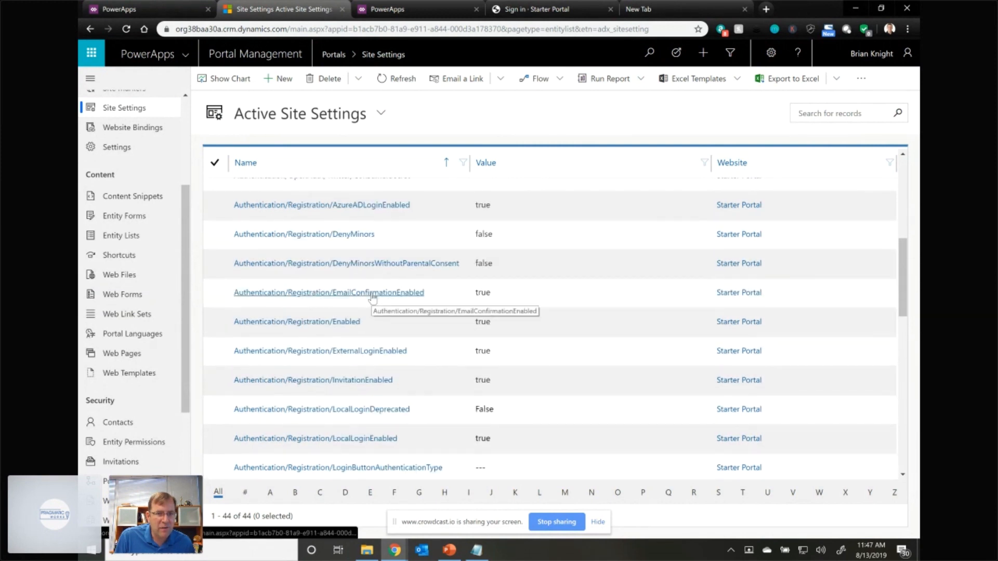
pyautogui.scroll(5, 372, 301)
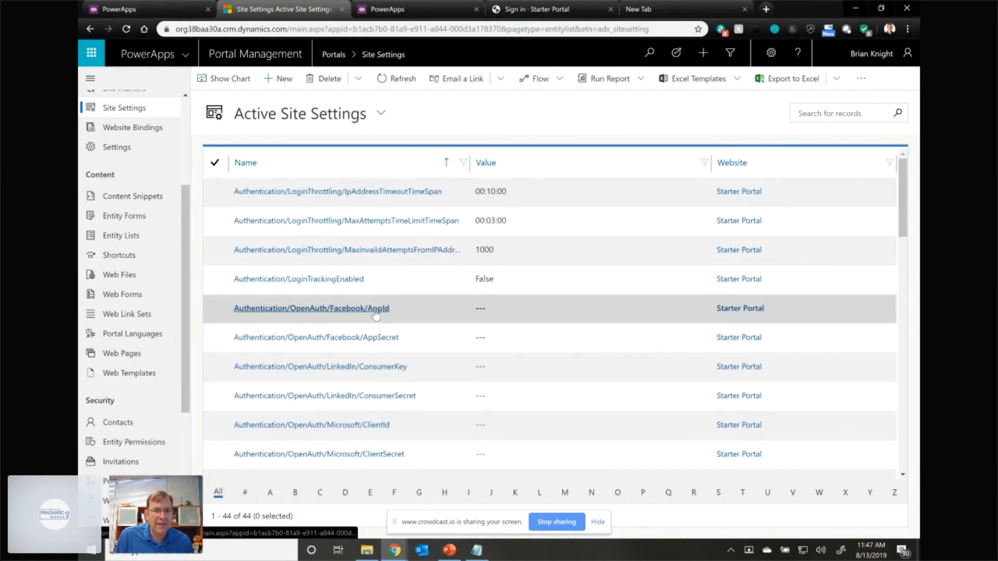
pyautogui.click(376, 311)
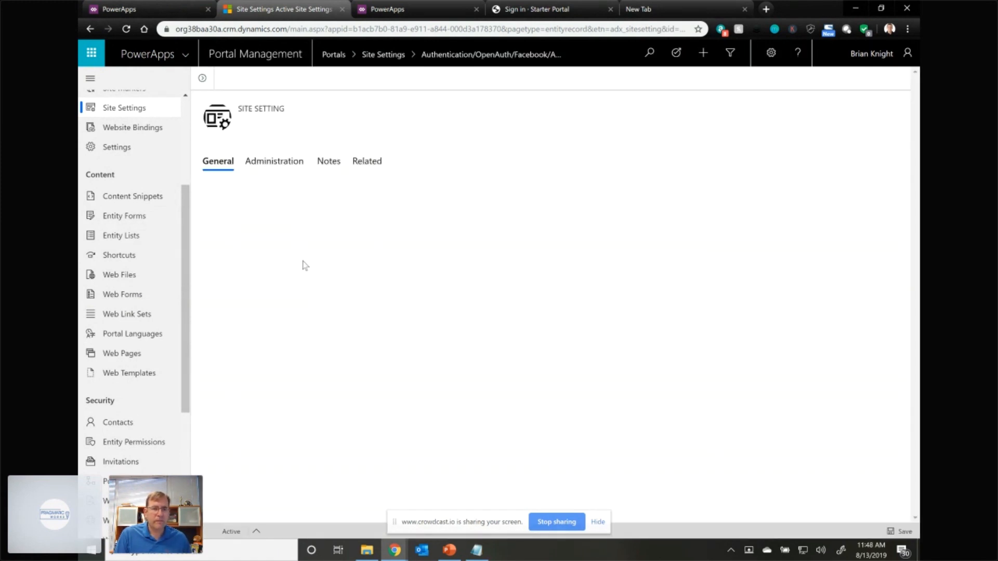
pyautogui.click(338, 255)
pyautogui.hotkey('ctrl', 'v')
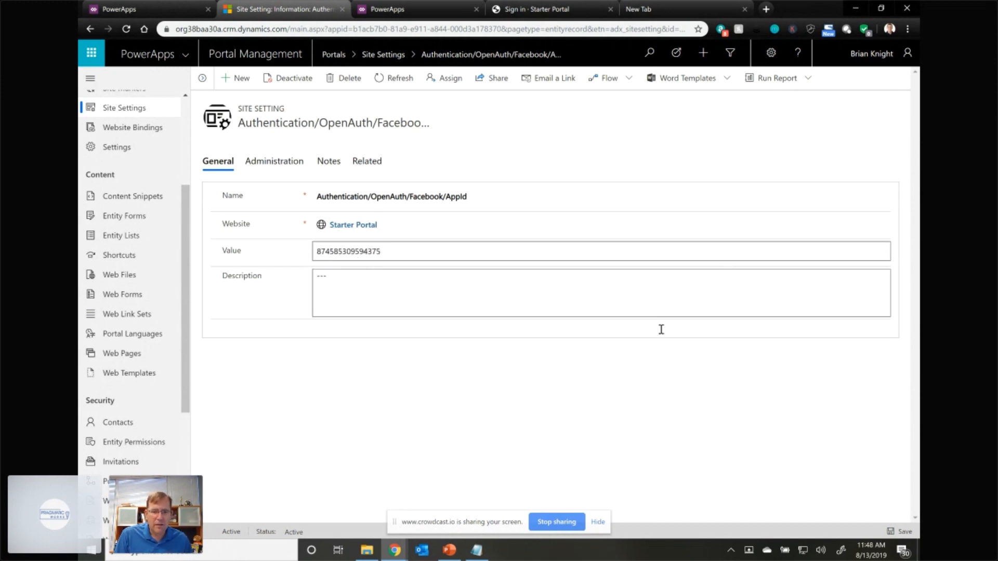
pyautogui.click(901, 535)
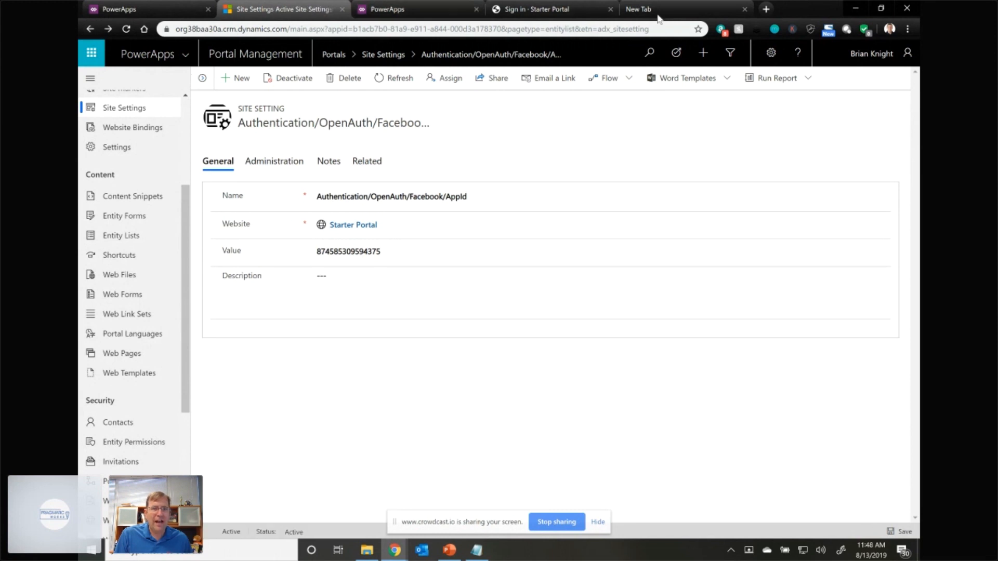
# - Return to the Facebook app's basic settings, try to switch the app live, and save the settings changes
pyautogui.click(419, 11)
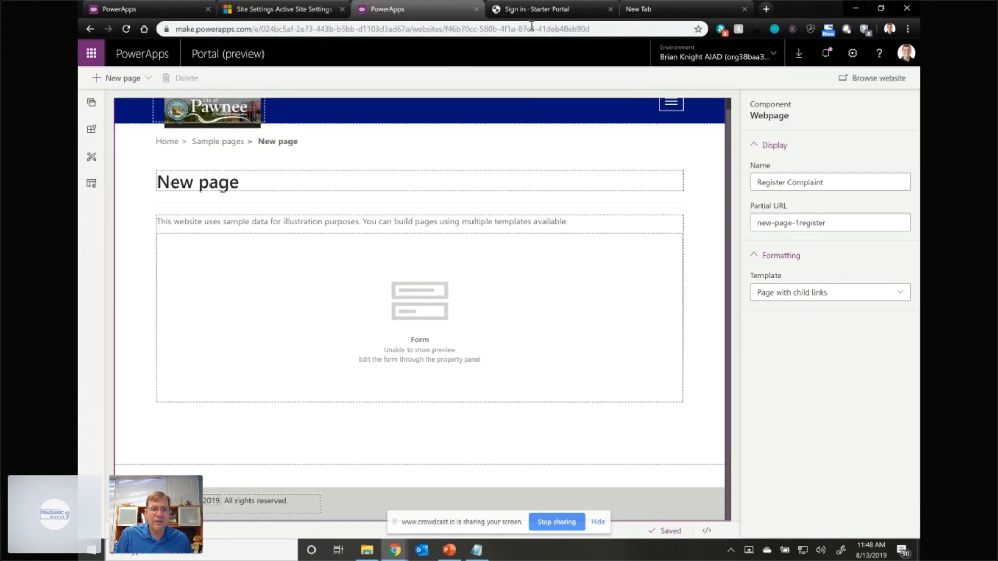
pyautogui.hotkey('ctrl', 'Tab')
pyautogui.hotkey('alt', 'Tab')
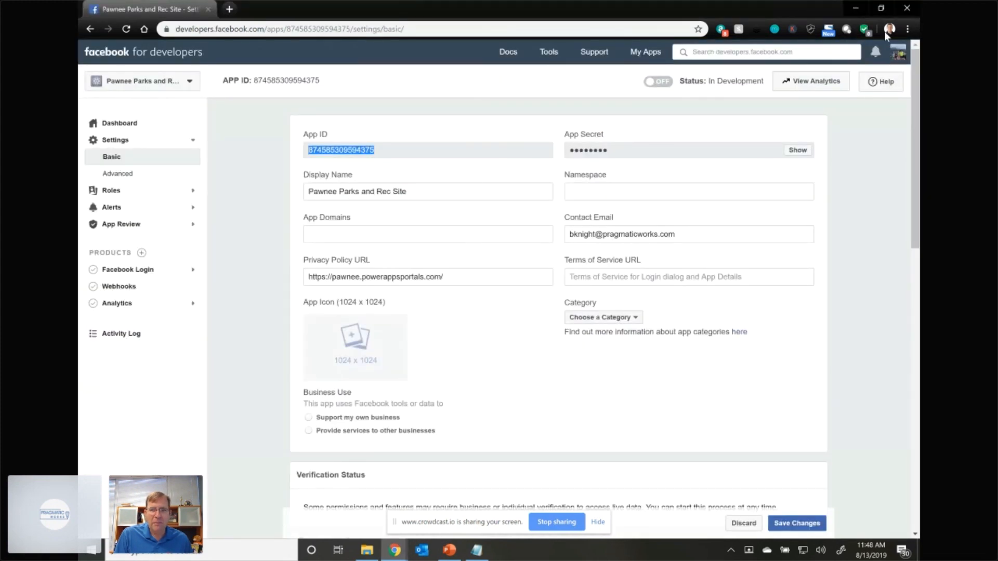
pyautogui.click(661, 83)
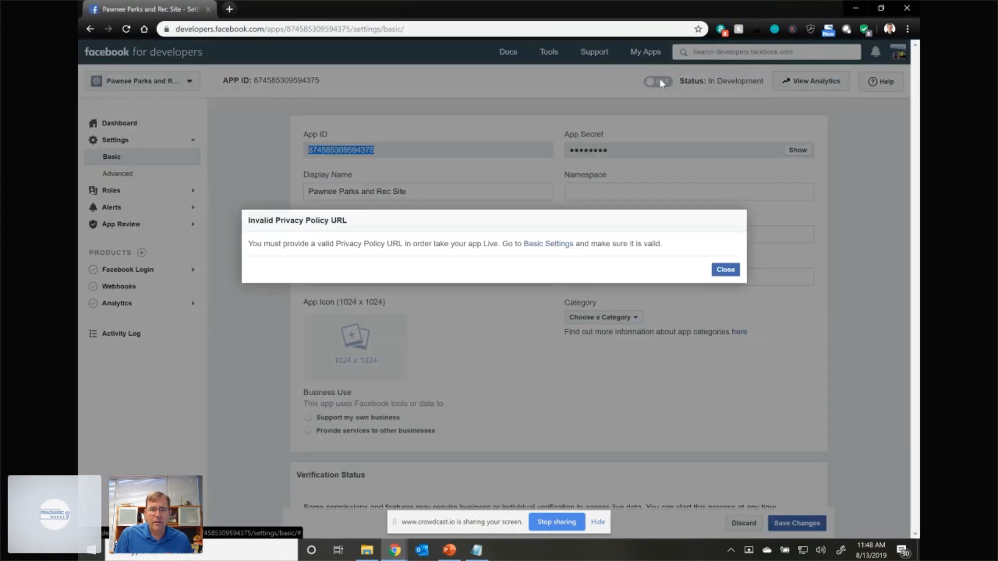
pyautogui.click(725, 270)
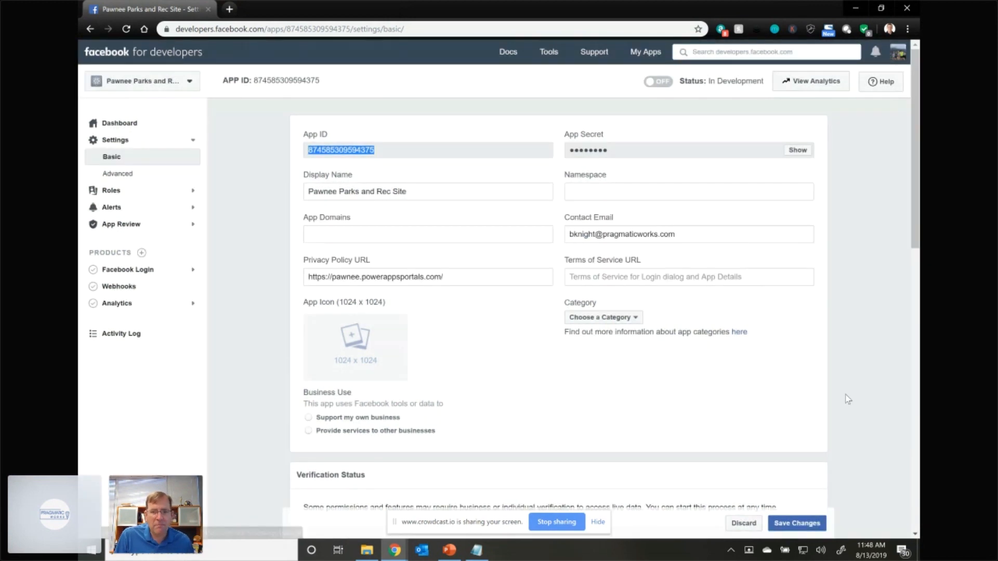
pyautogui.click(797, 523)
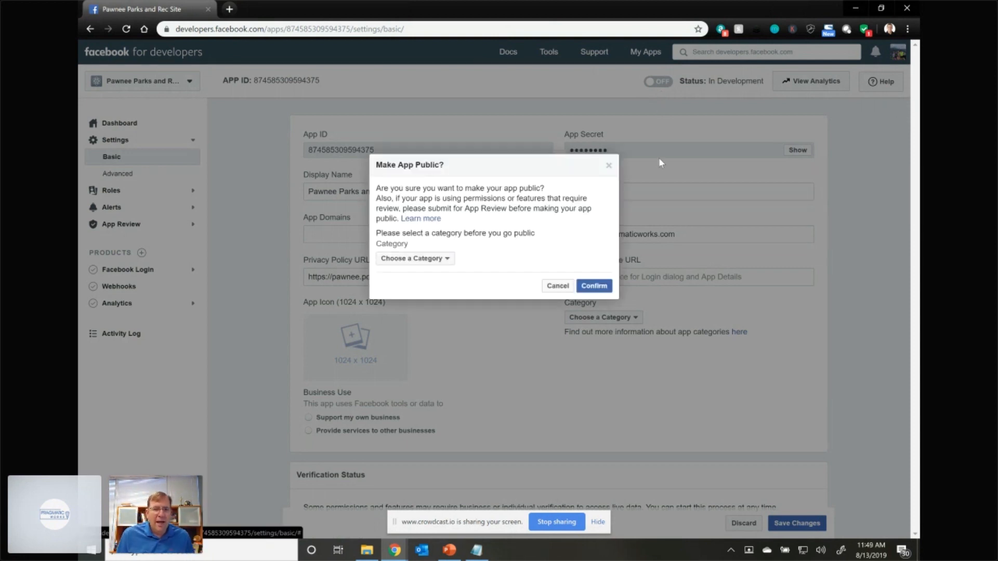
# - Choose Business and Pages as the app category and confirm making the Facebook app public
pyautogui.click(402, 262)
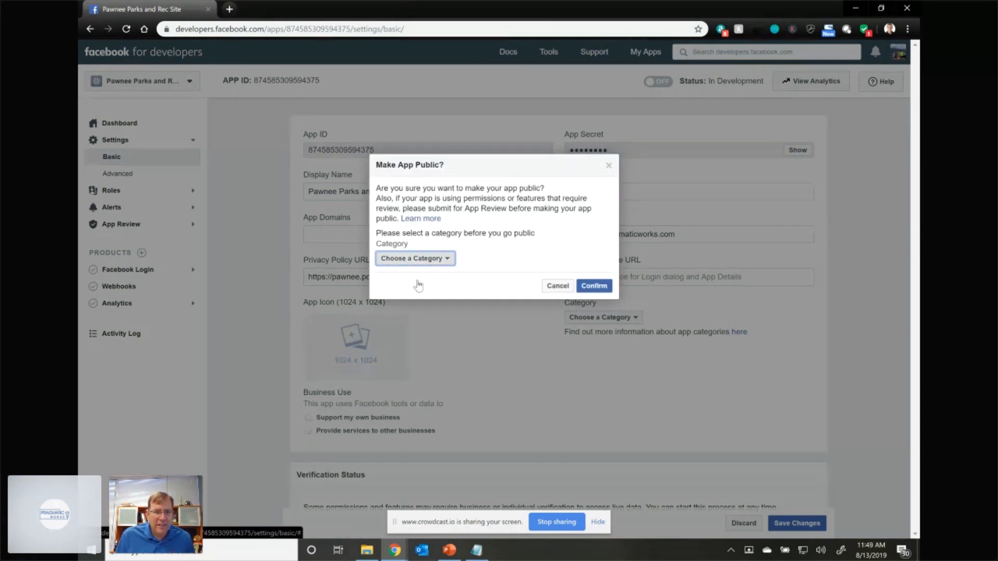
pyautogui.click(414, 285)
pyautogui.click(595, 288)
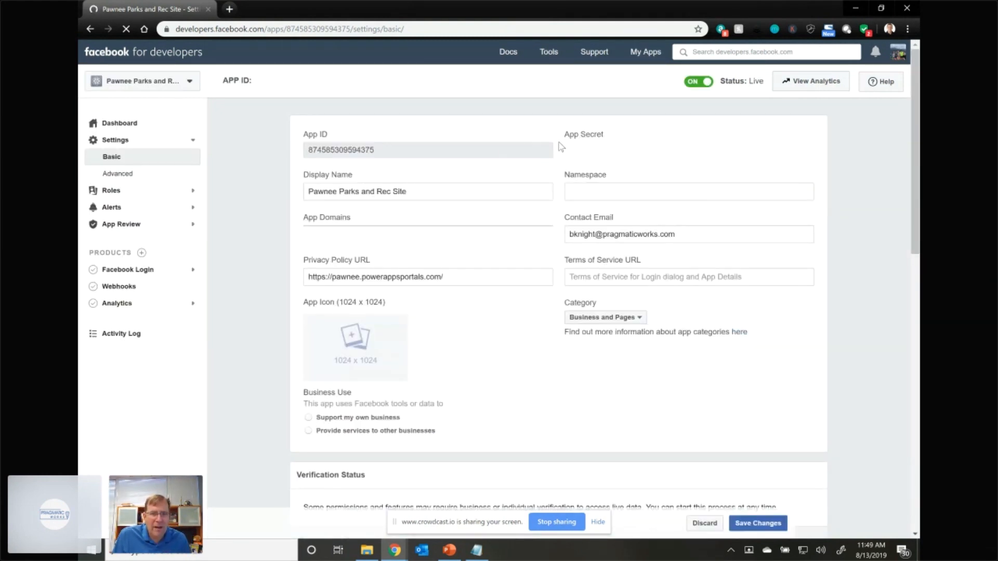
# - Reveal the Facebook App Secret by re-entering the account password and submitting it
pyautogui.click(797, 151)
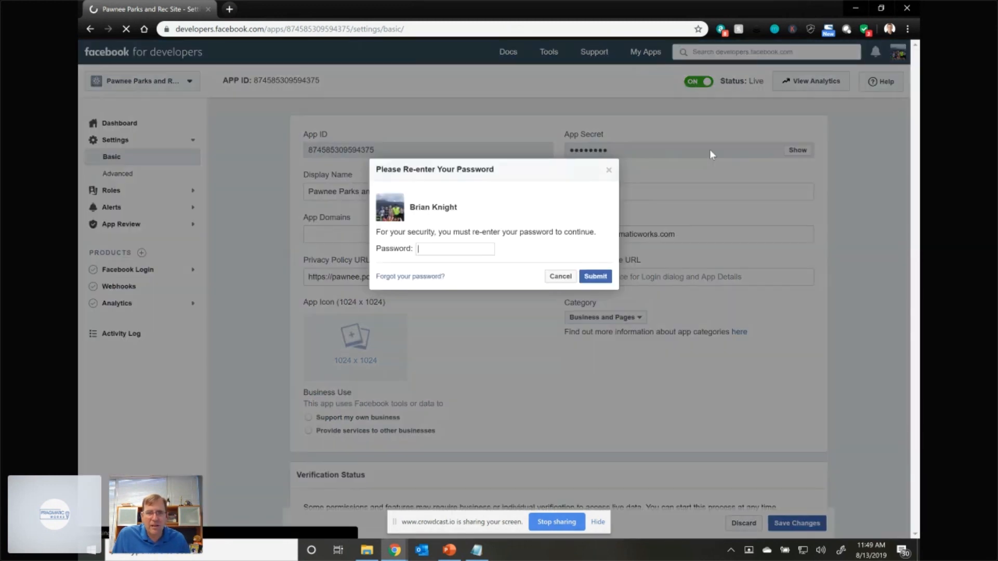
pyautogui.click(424, 249)
pyautogui.write('•')
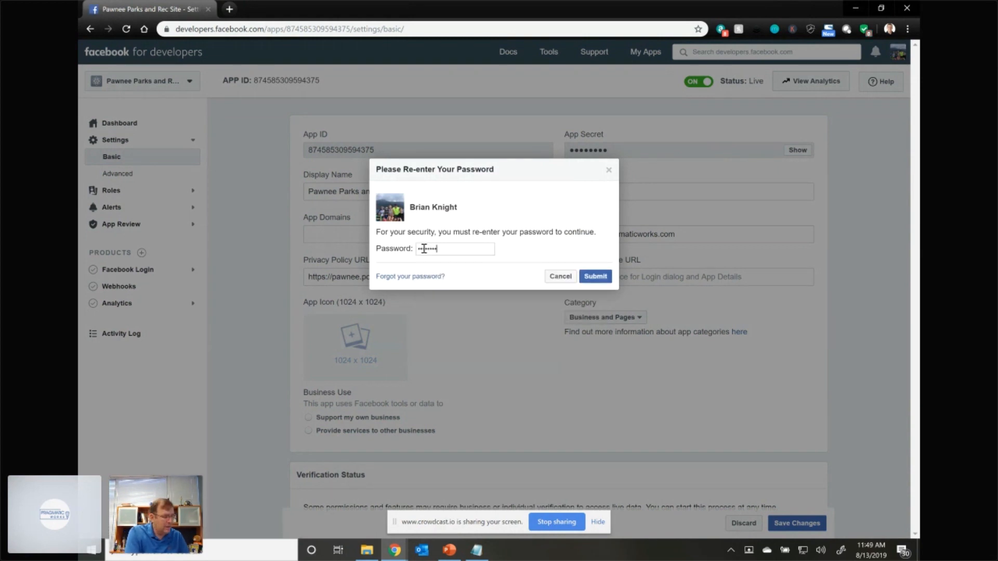
pyautogui.write('••')
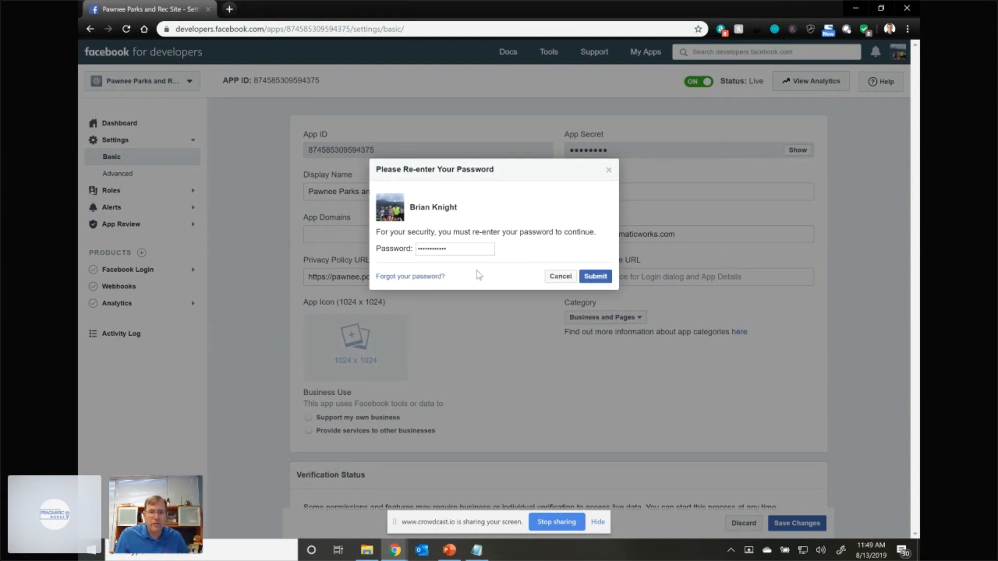
pyautogui.click(596, 277)
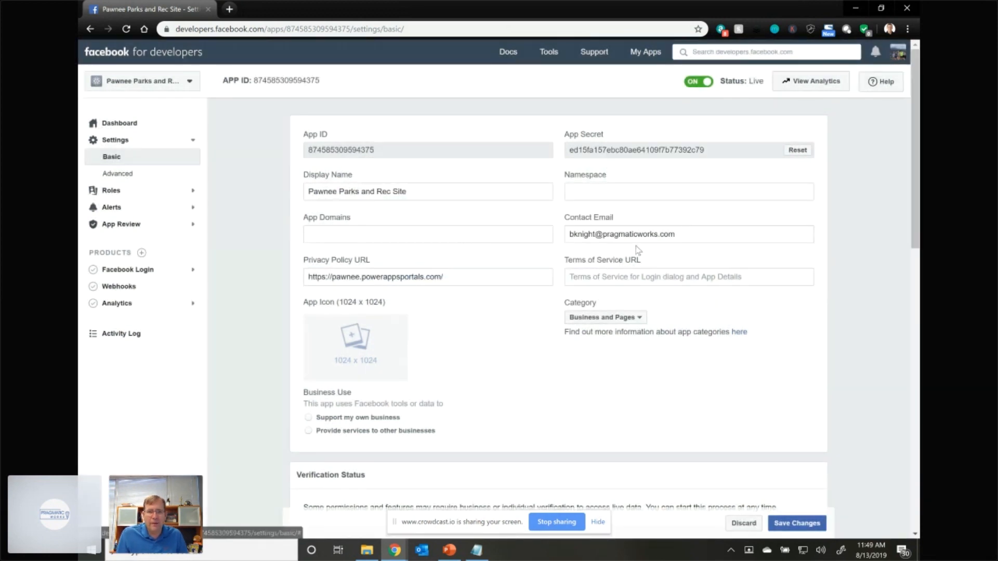
# - Copy the App Secret into the value of the portal's Authentication/OpenAuth/Facebook/AppSecret site setting and save the record
pyautogui.moveTo(712, 151); pyautogui.dragTo(567, 155)
pyautogui.hotkey('ctrl', 'c')
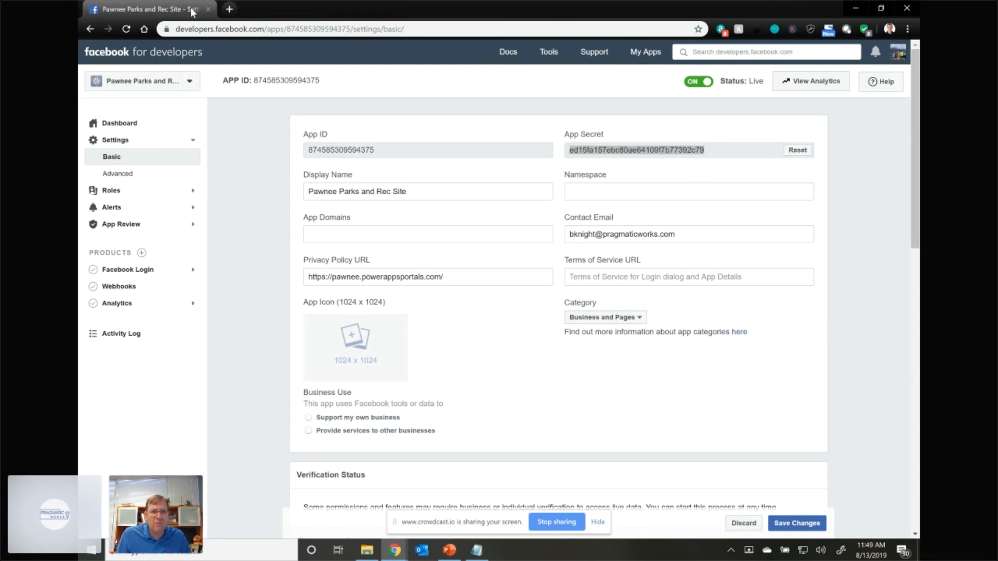
pyautogui.hotkey('alt', 'Tab')
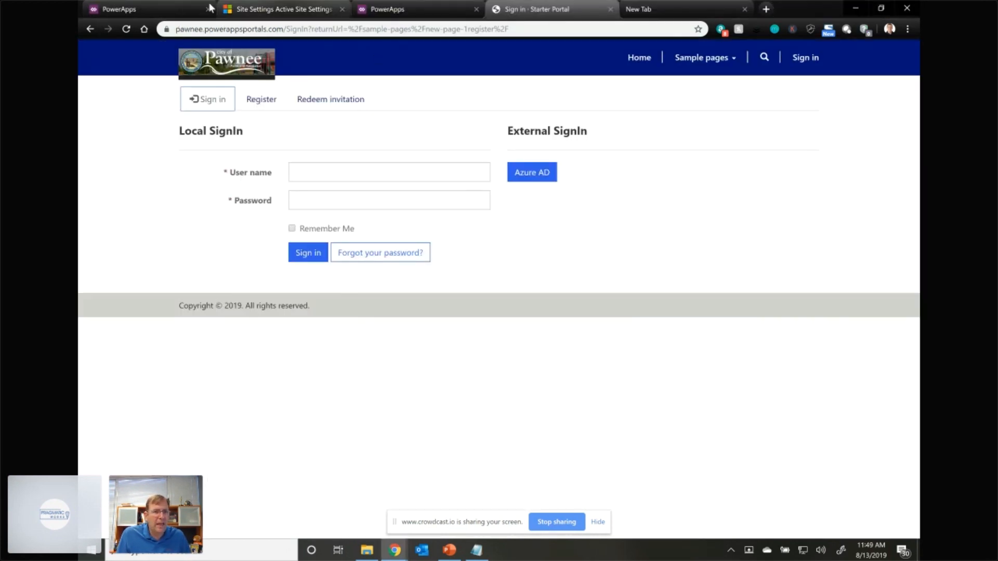
pyautogui.click(274, 9)
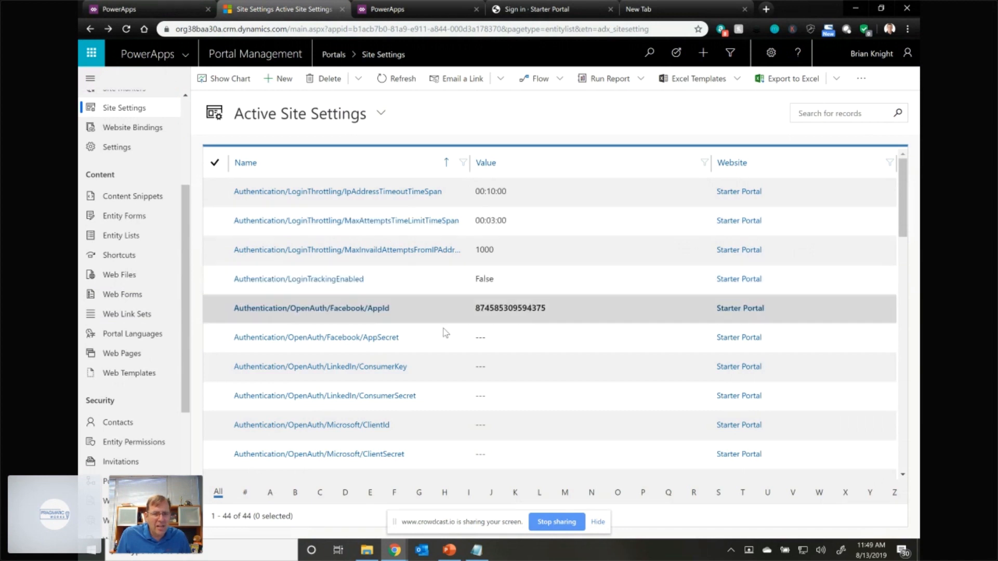
pyautogui.click(489, 343)
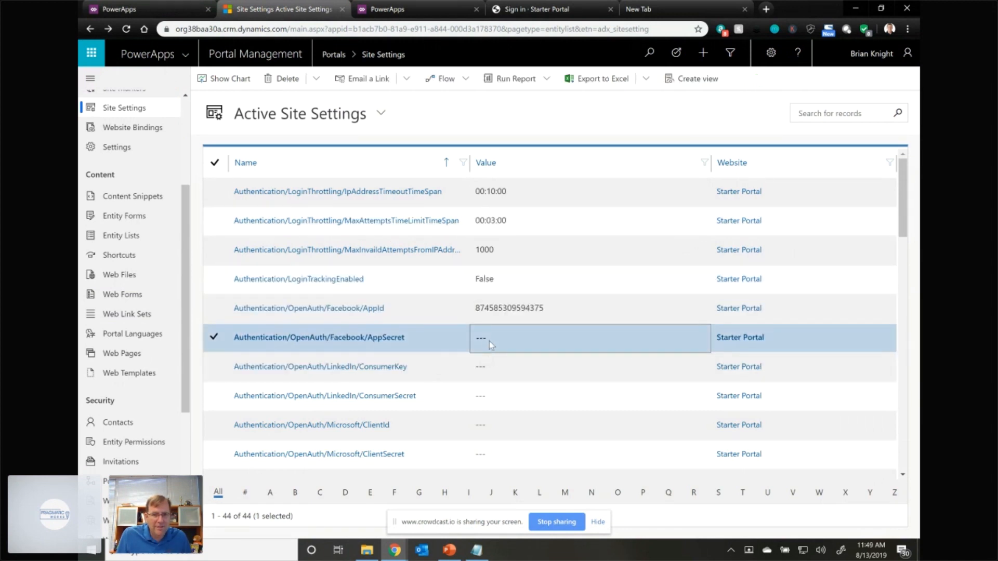
pyautogui.click(322, 342)
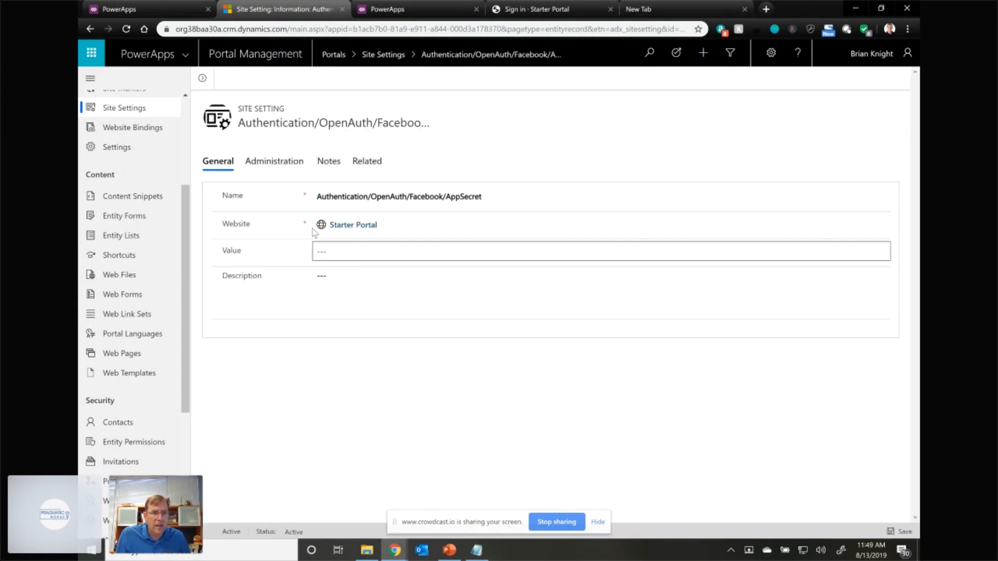
pyautogui.hotkey('ctrl', 'v')
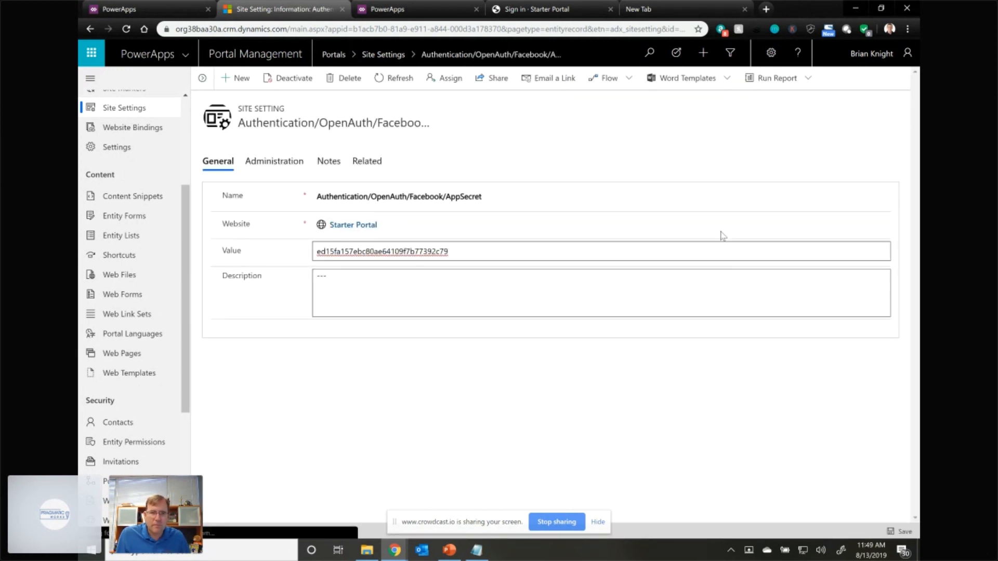
pyautogui.click(910, 535)
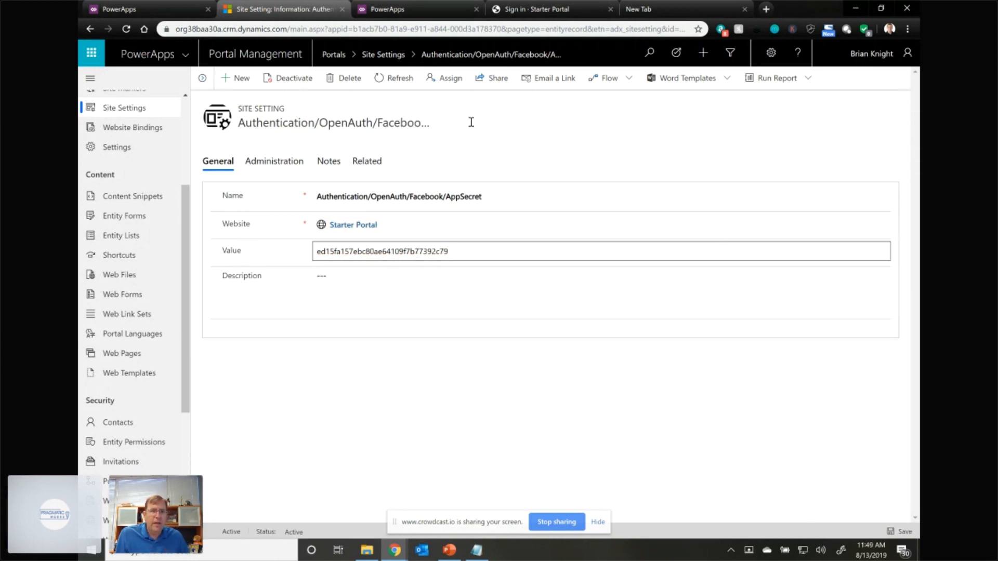
# - Reload the Pawnee portal's sign-in page to check its external sign-in options
pyautogui.click(524, 11)
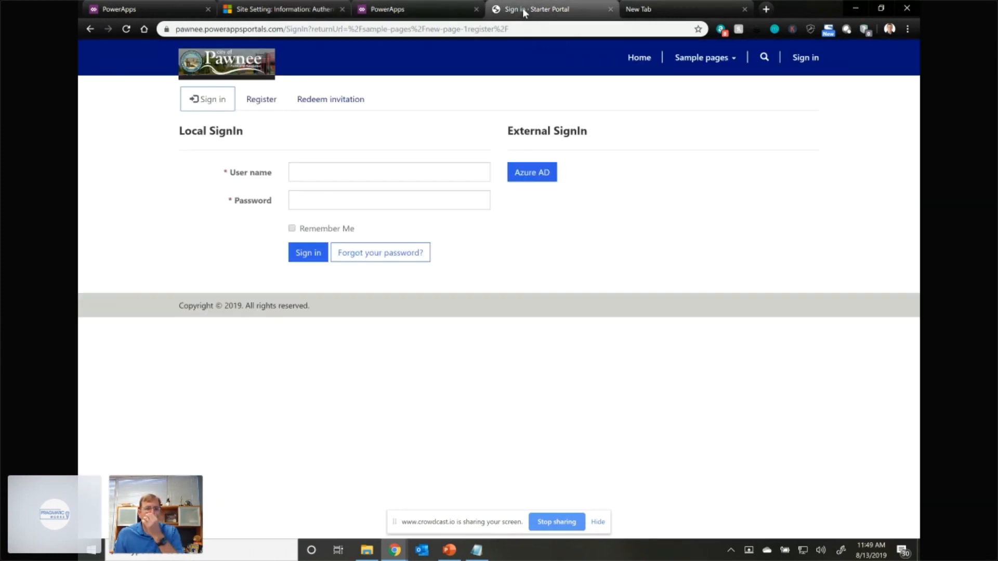
pyautogui.click(125, 29)
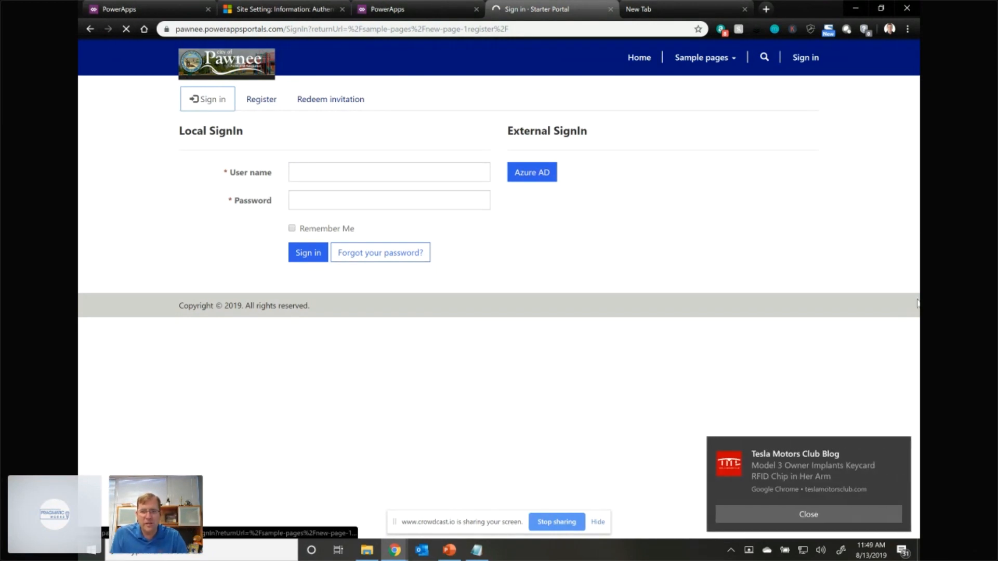
# - Open the portal's sign-in page address in an incognito window and choose Facebook as the external sign-in
pyautogui.click(901, 447)
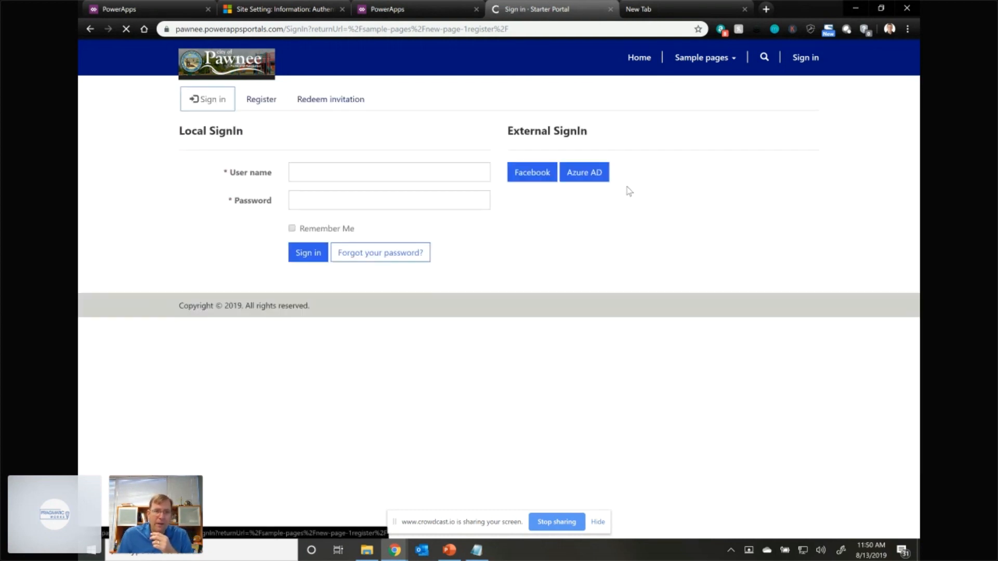
pyautogui.click(506, 30)
pyautogui.hotkey('ctrl', 'c')
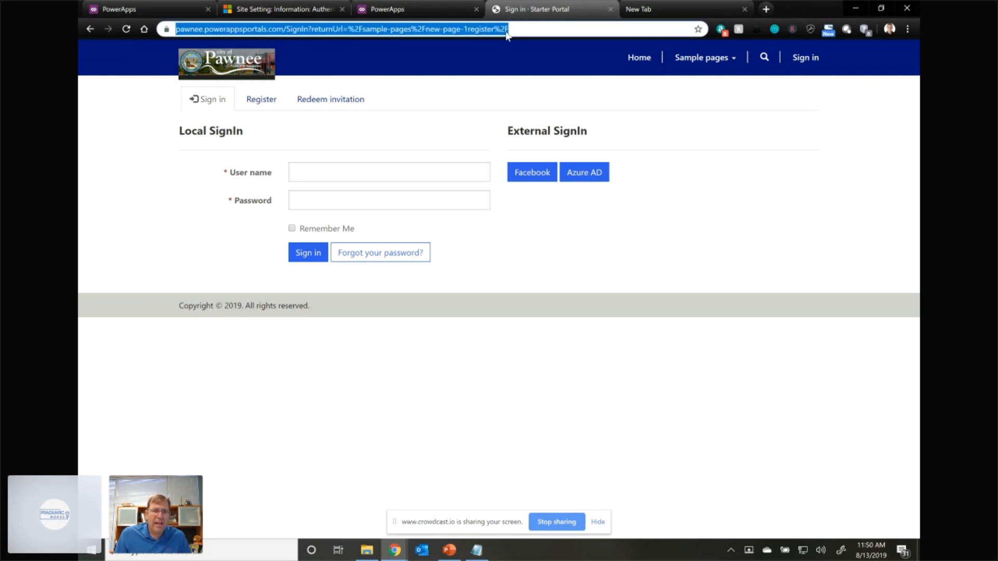
pyautogui.click(907, 29)
pyautogui.click(871, 72)
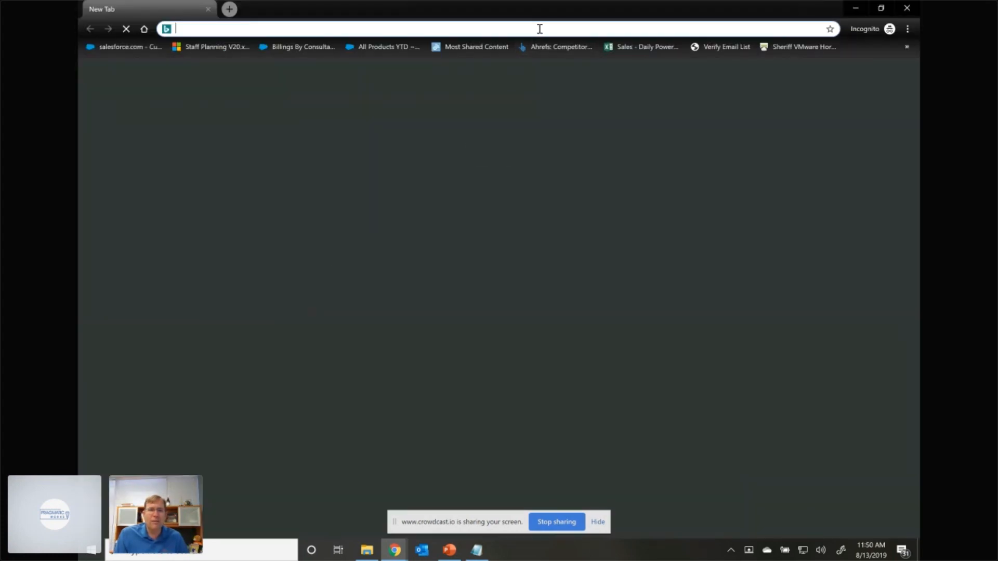
pyautogui.hotkey('ctrl', 'v')
pyautogui.press('Return')
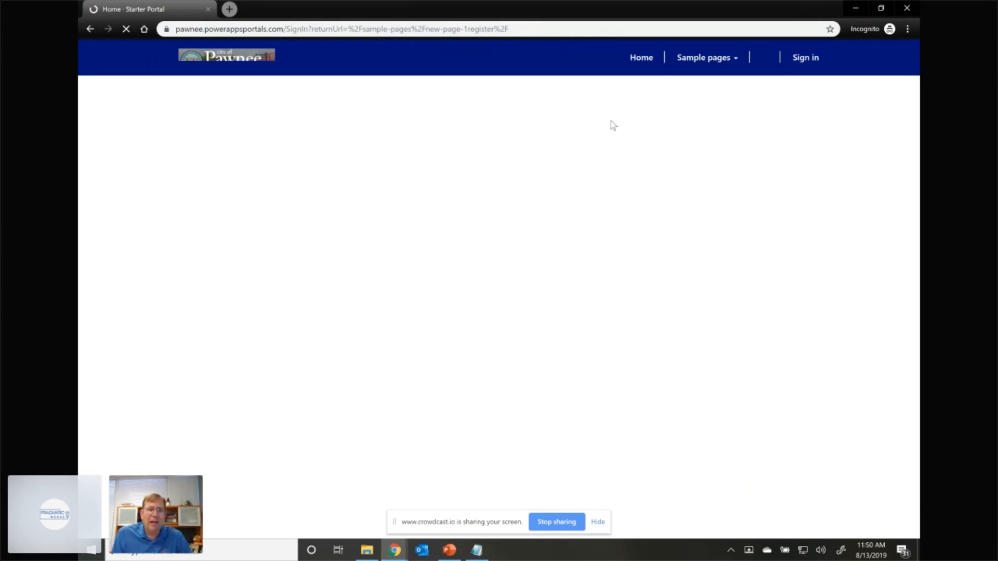
pyautogui.click(525, 176)
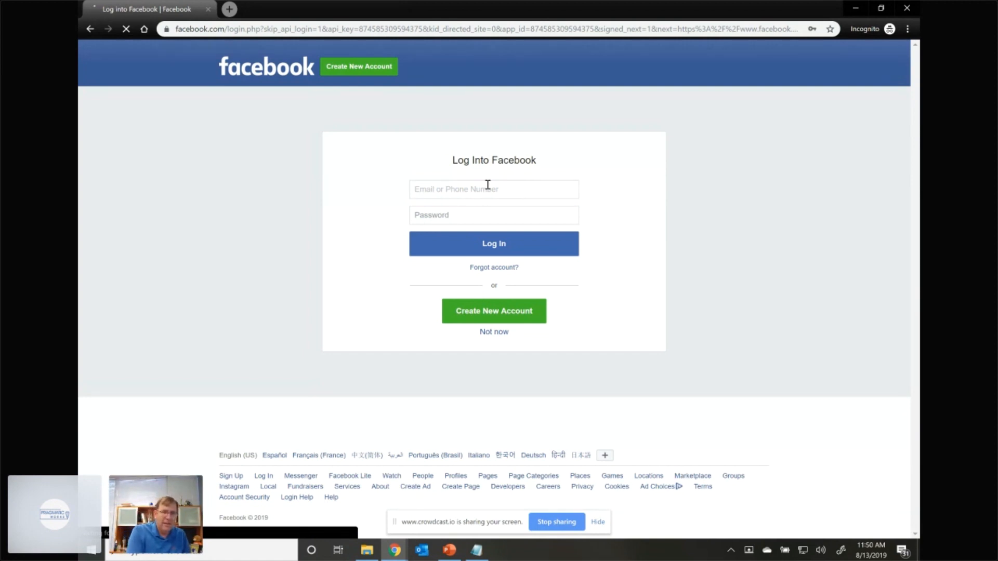
# - Enter the test account's e-mail and password on the Facebook login page and submit the login
pyautogui.write('b')
pyautogui.press('Tab')
pyautogui.write('bbb')
pyautogui.click(488, 185)
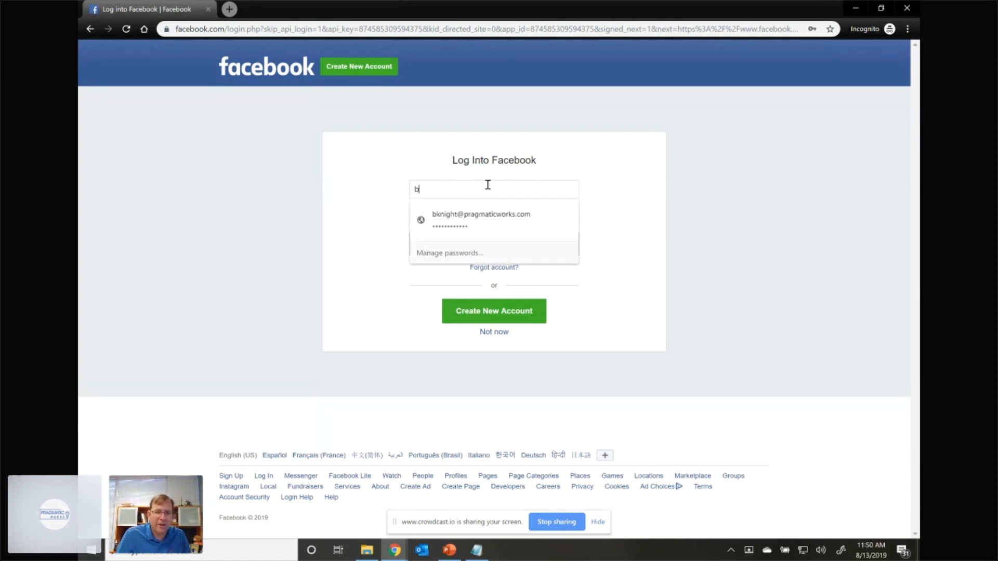
pyautogui.write('rian@')
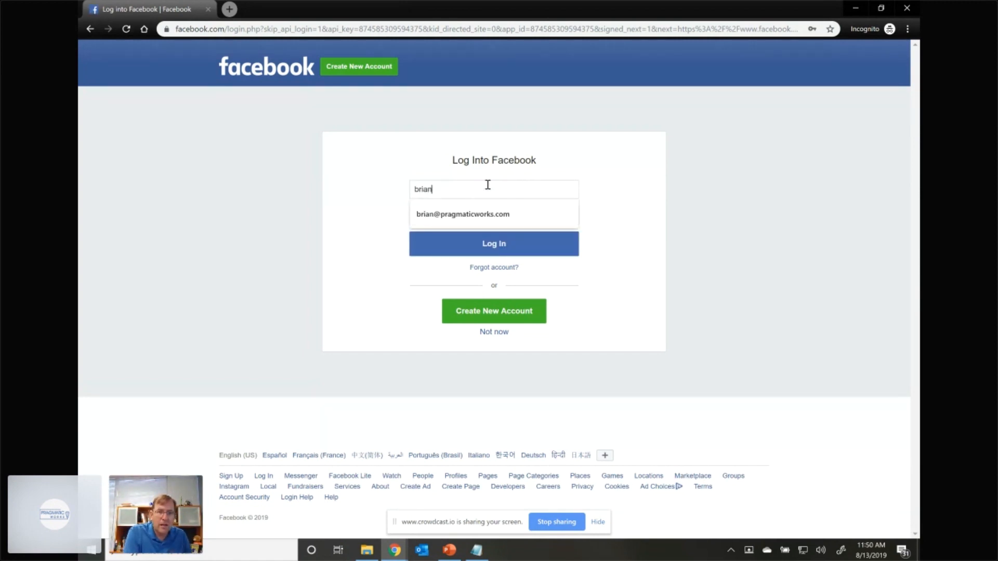
pyautogui.click(484, 211)
pyautogui.moveTo(484, 214); pyautogui.dragTo(343, 208)
pyautogui.write('•')
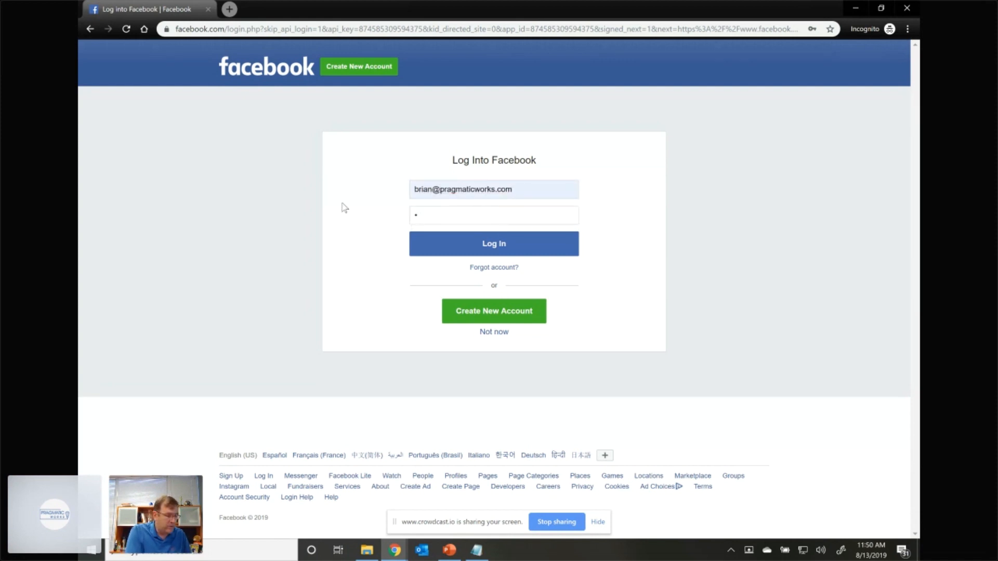
pyautogui.write('•••••••••••••')
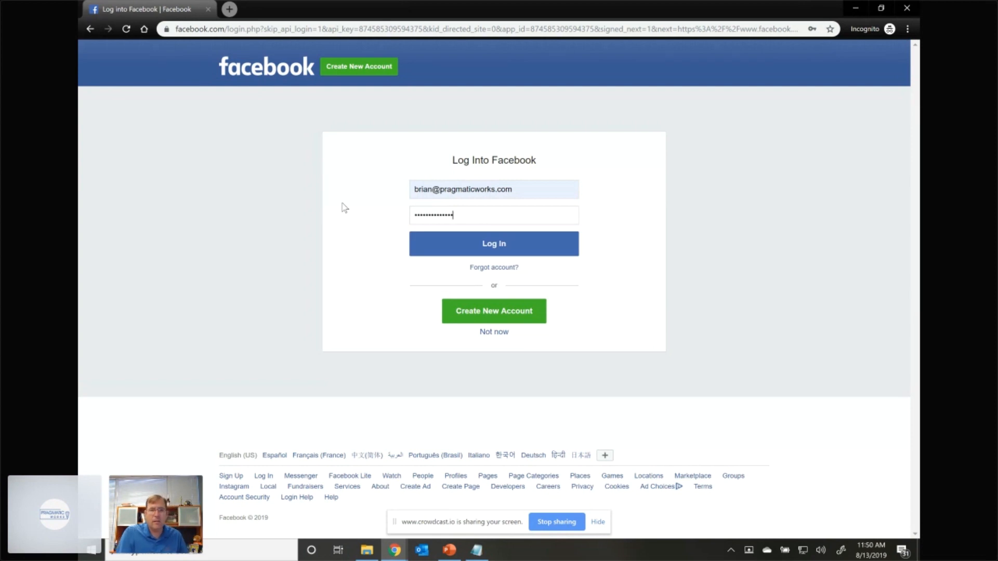
pyautogui.press('Return')
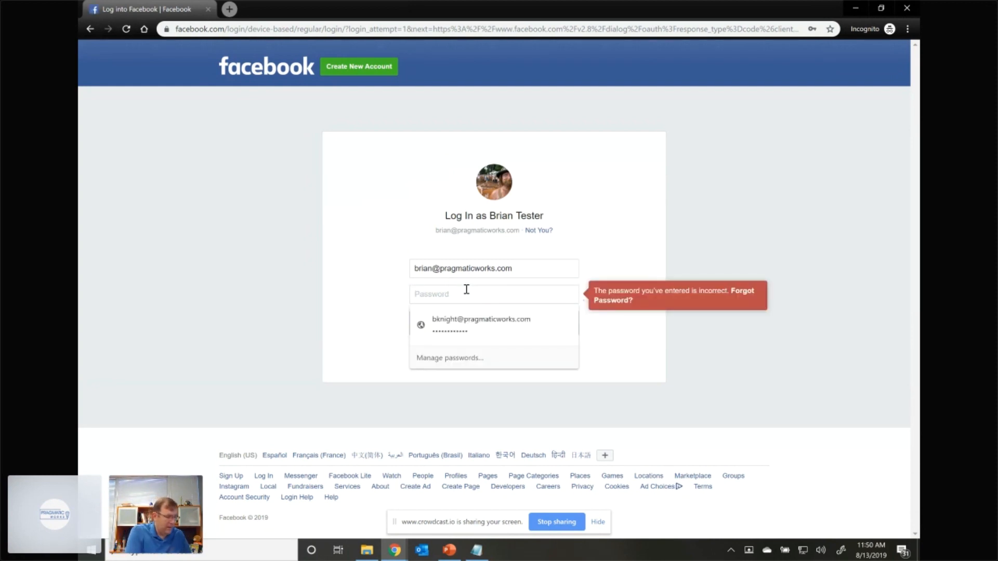
# - Re-enter the Facebook account password, log in, and allow Pawnee Parks and Rec Site to receive the profile information
pyautogui.write('••••••••••••')
pyautogui.press('Return')
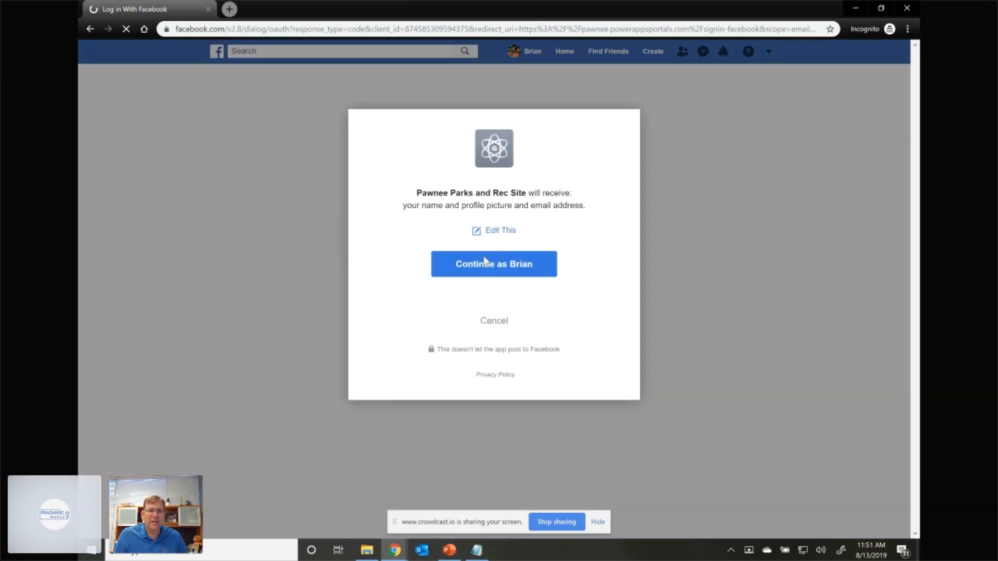
pyautogui.click(509, 276)
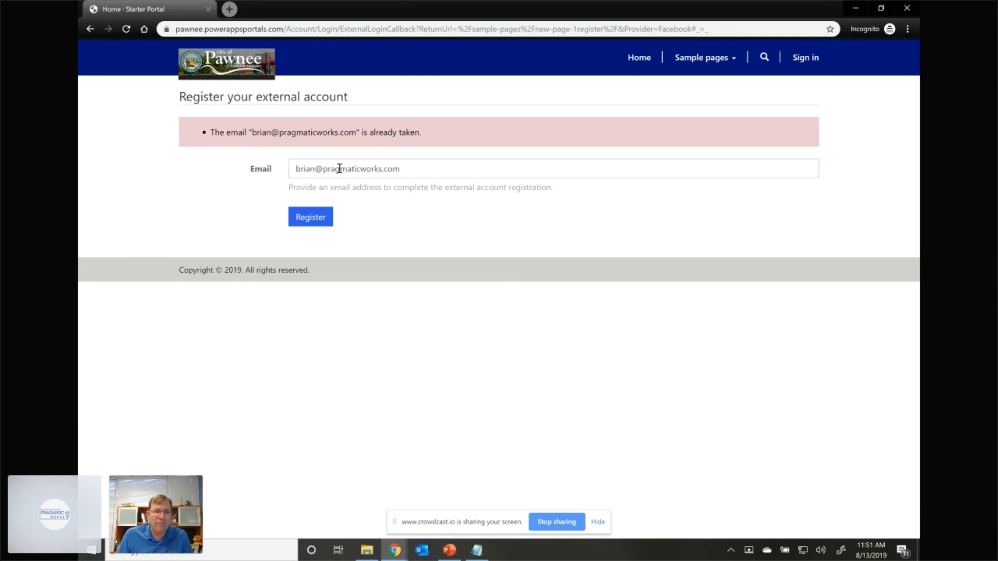
# - Alter the e-mail domain by adding a 3 and register the external account on the portal
pyautogui.click(315, 167)
pyautogui.click(363, 168)
pyautogui.write('3')
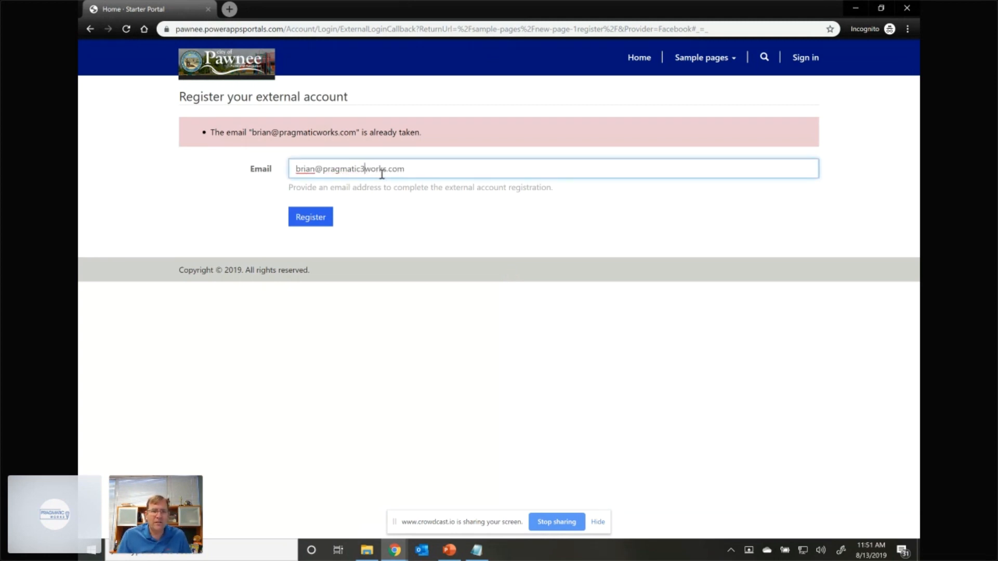
pyautogui.click(312, 221)
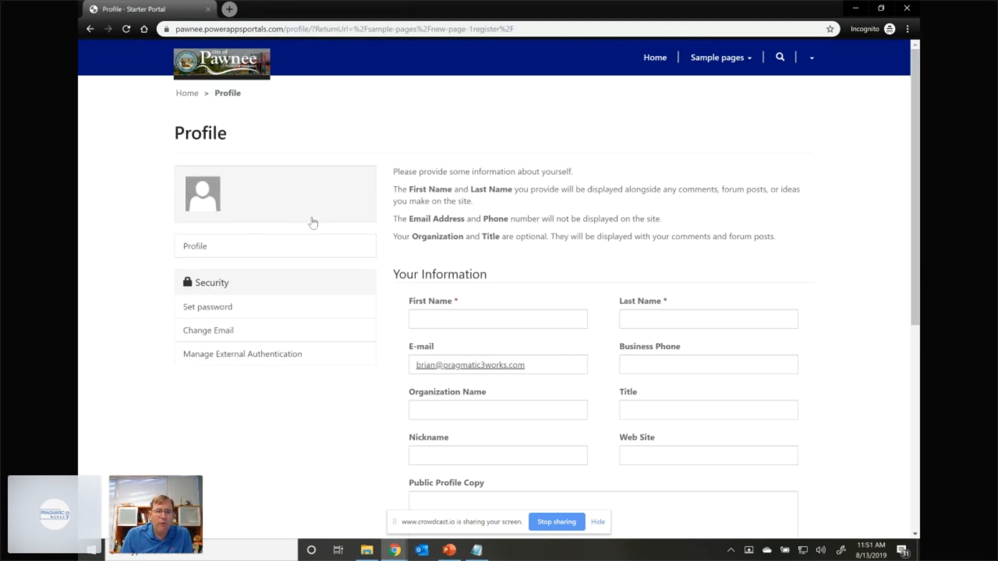
# - Fill in the first and last name on the portal profile and submit the profile update
pyautogui.click(514, 319)
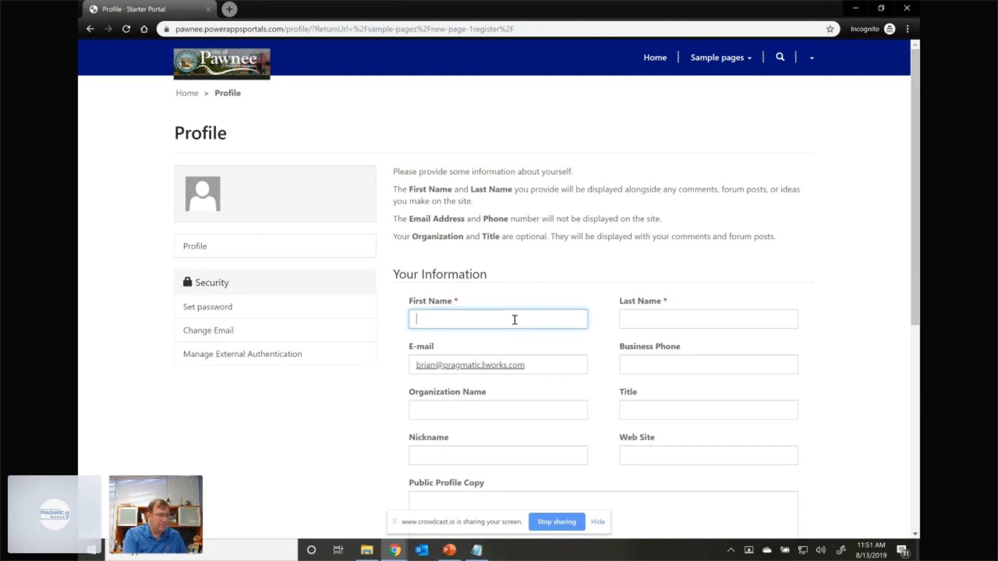
pyautogui.write('Citizen')
pyautogui.press('Tab')
pyautogui.write('M')
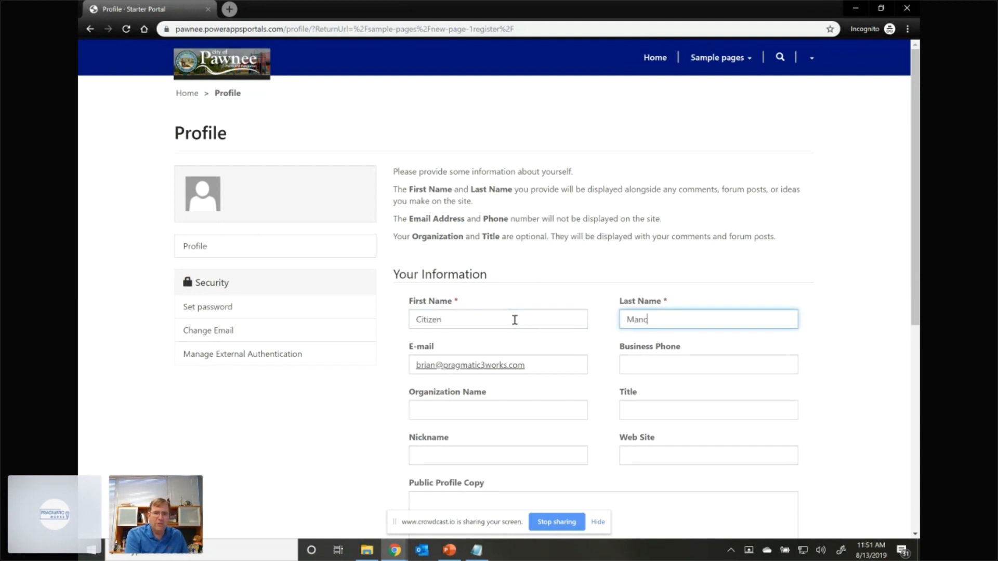
pyautogui.scroll(-4, 599, 352)
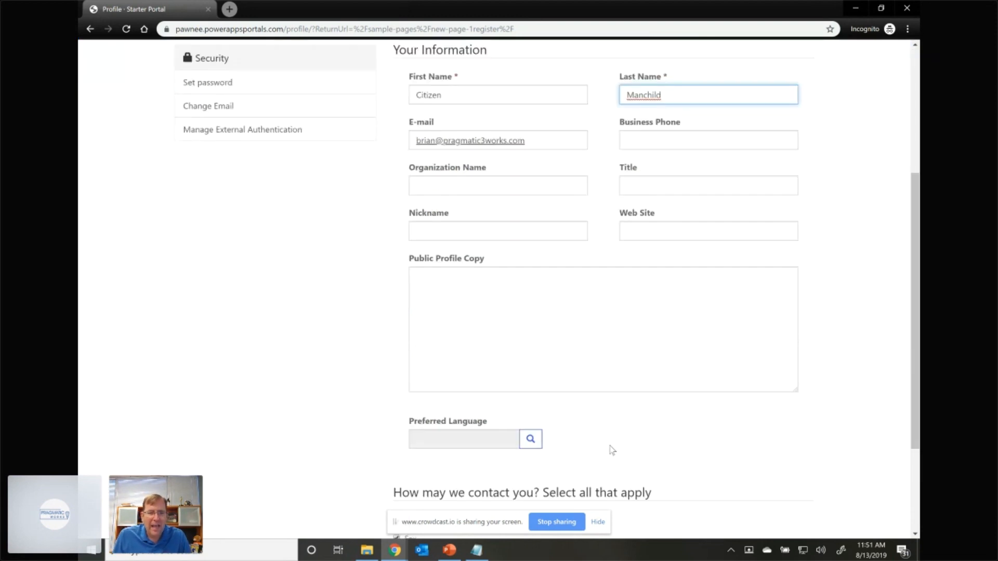
pyautogui.scroll(-3, 619, 420)
pyautogui.click(425, 473)
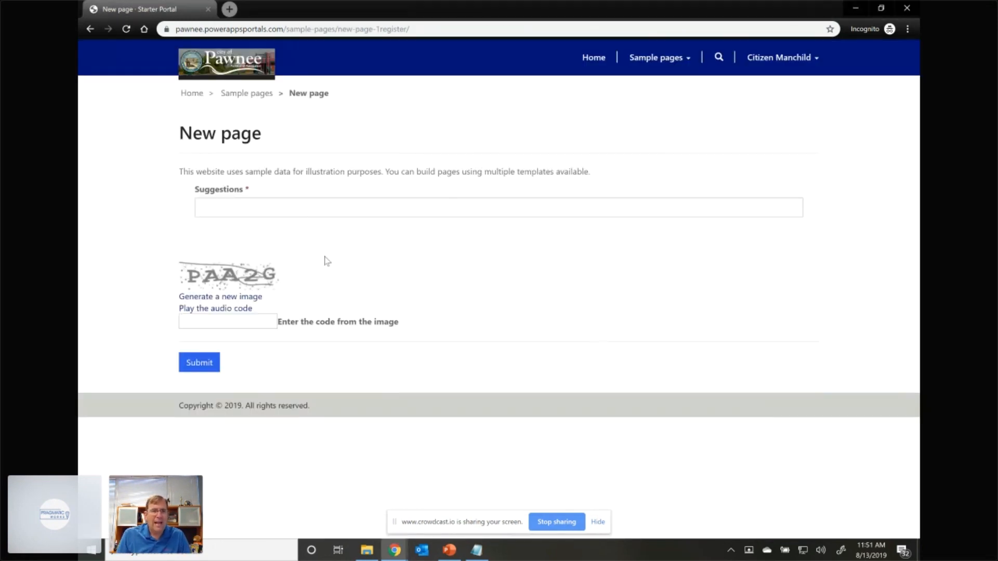
# - Submit the suggestion "sdkfksdfjklsdf;sd" on the New page form, entering the code from the image
pyautogui.click(314, 207)
pyautogui.write('sdkfksdfjklsdf;sd')
pyautogui.click(212, 320)
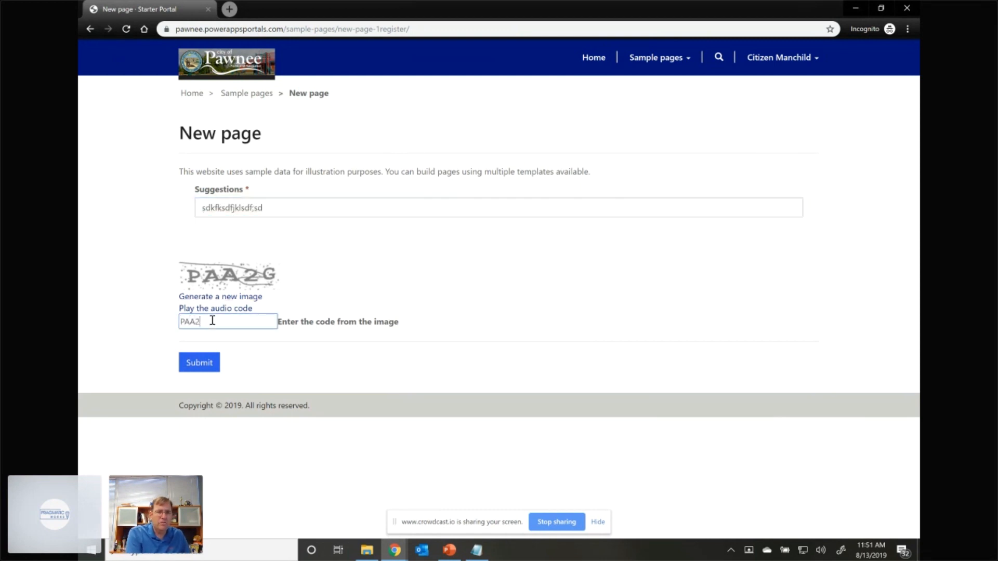
pyautogui.click(202, 360)
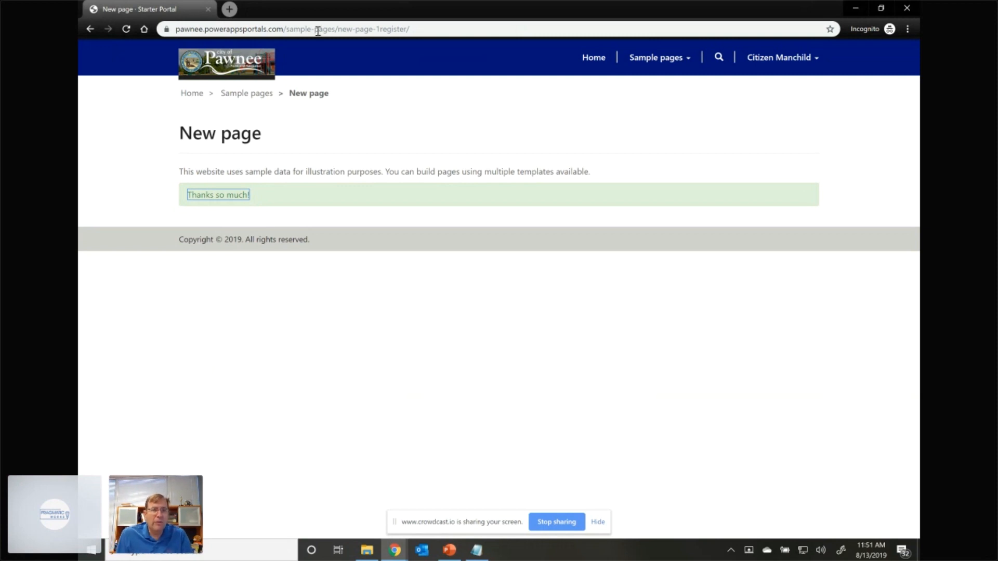
# - Return to Portal Management and list the portal's contacts in the All Contacts view
pyautogui.hotkey('alt', 'Tab')
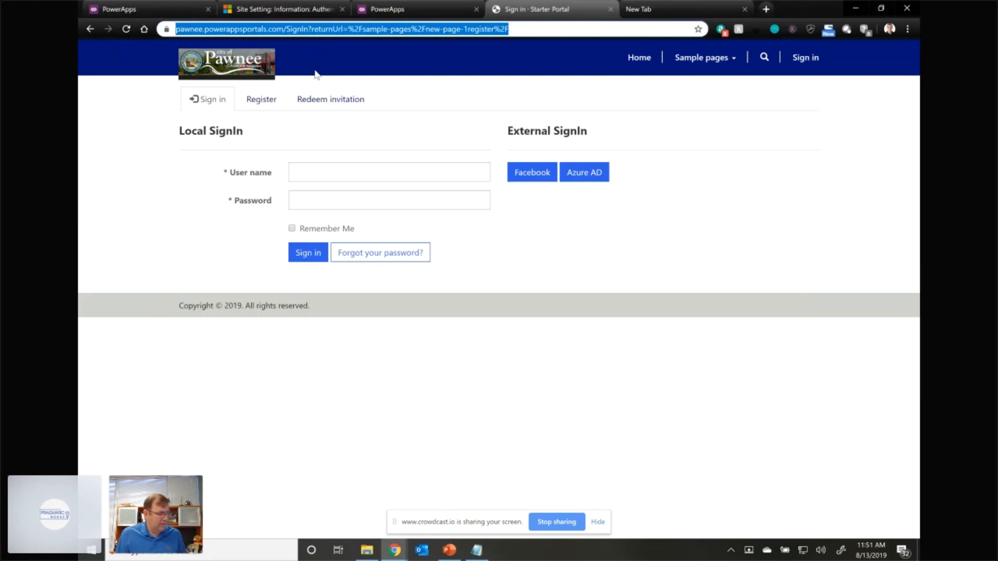
pyautogui.click(263, 14)
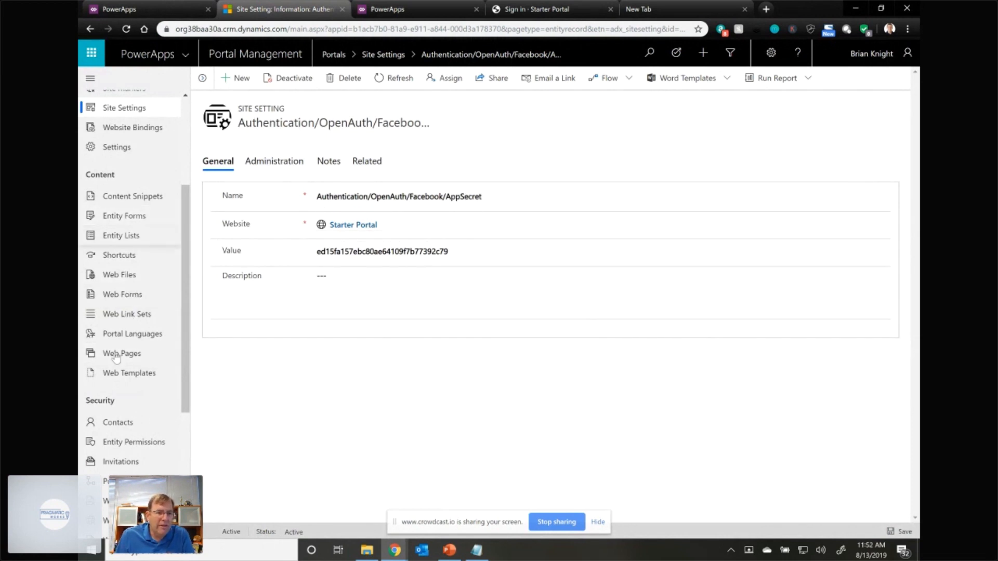
pyautogui.click(120, 423)
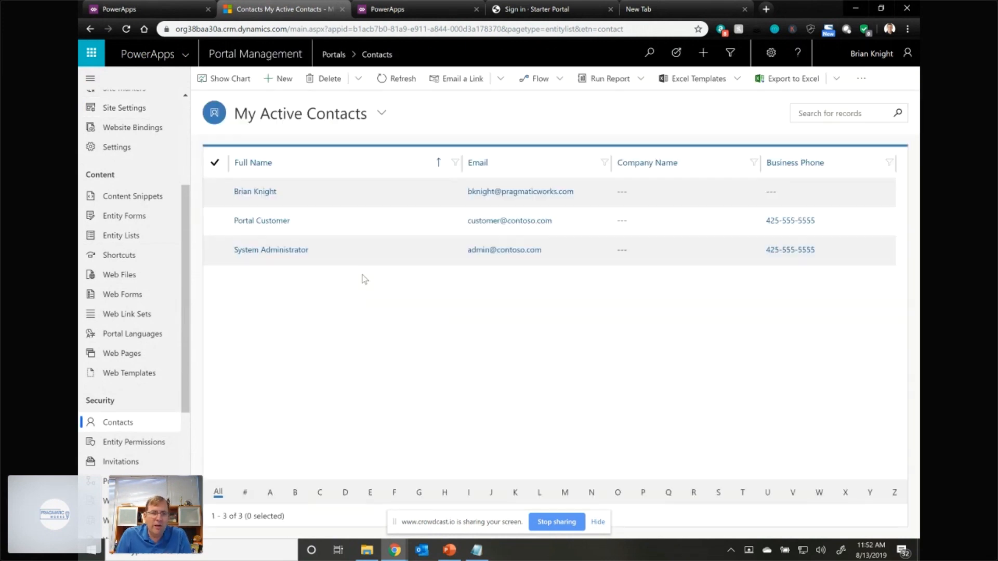
pyautogui.click(295, 121)
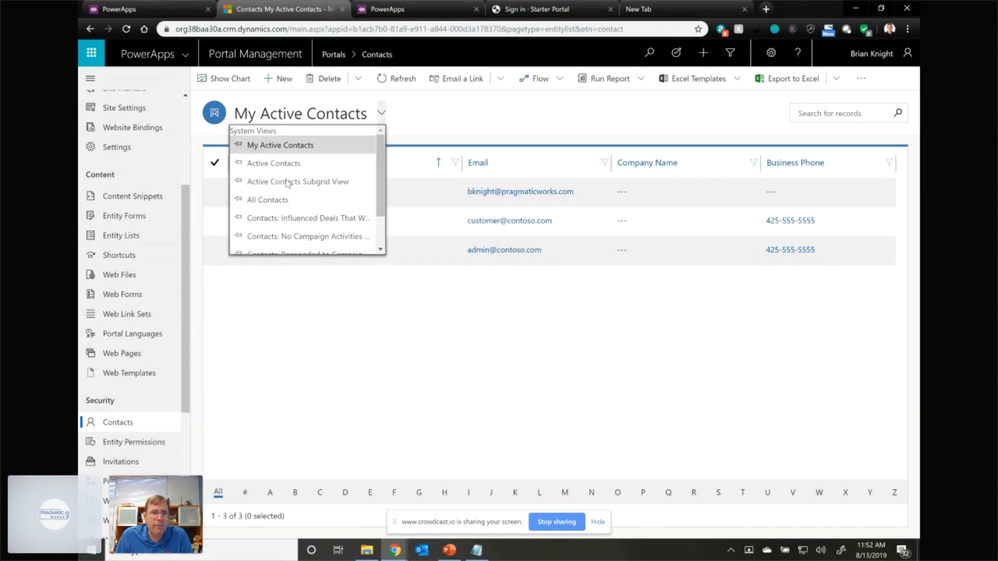
pyautogui.click(280, 200)
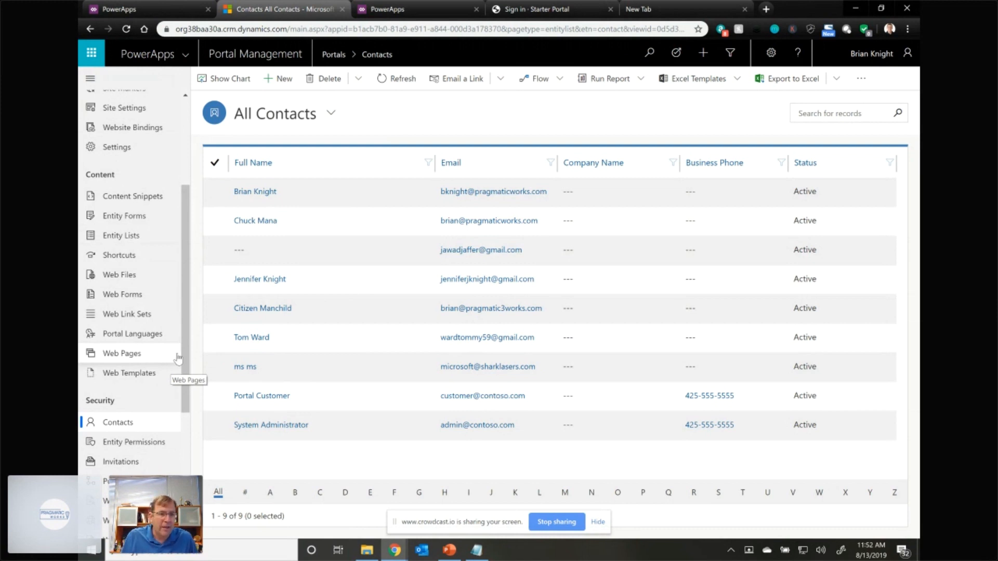
# - Create a web role named My New Role for Webinar for the Starter Portal website and save it
pyautogui.scroll(-1, 134, 457)
pyautogui.click(123, 462)
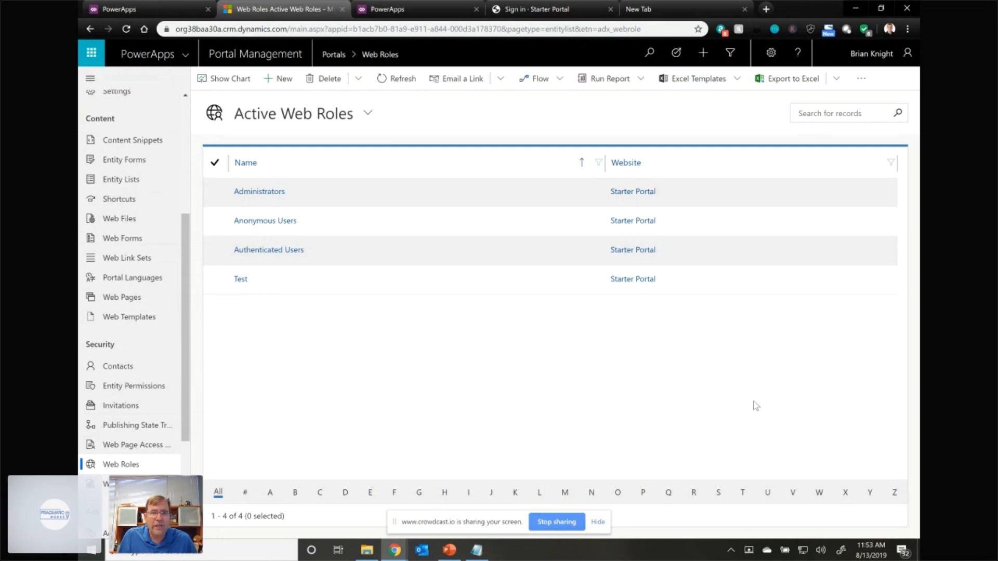
pyautogui.click(280, 80)
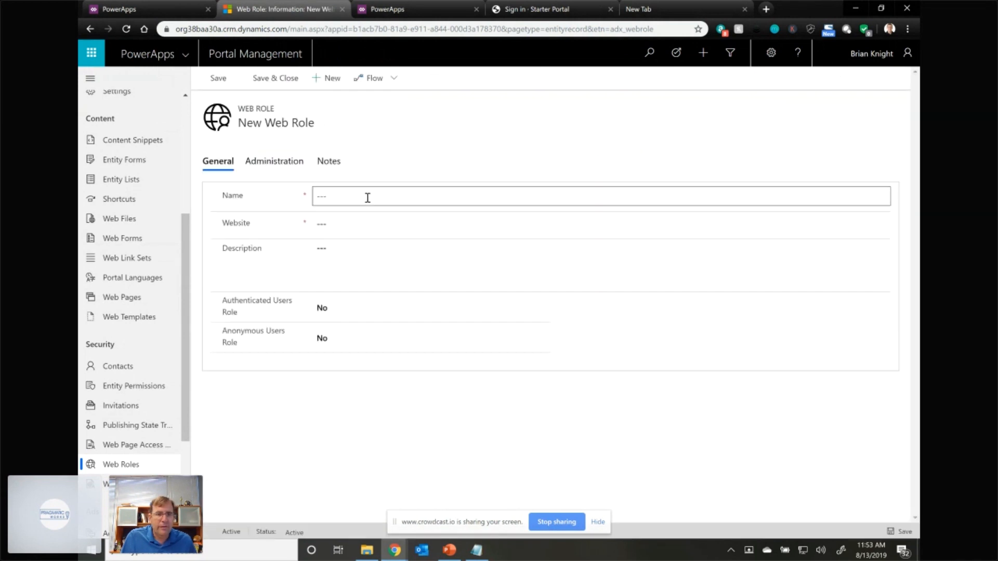
pyautogui.click(360, 195)
pyautogui.write('My New Role for Webinar')
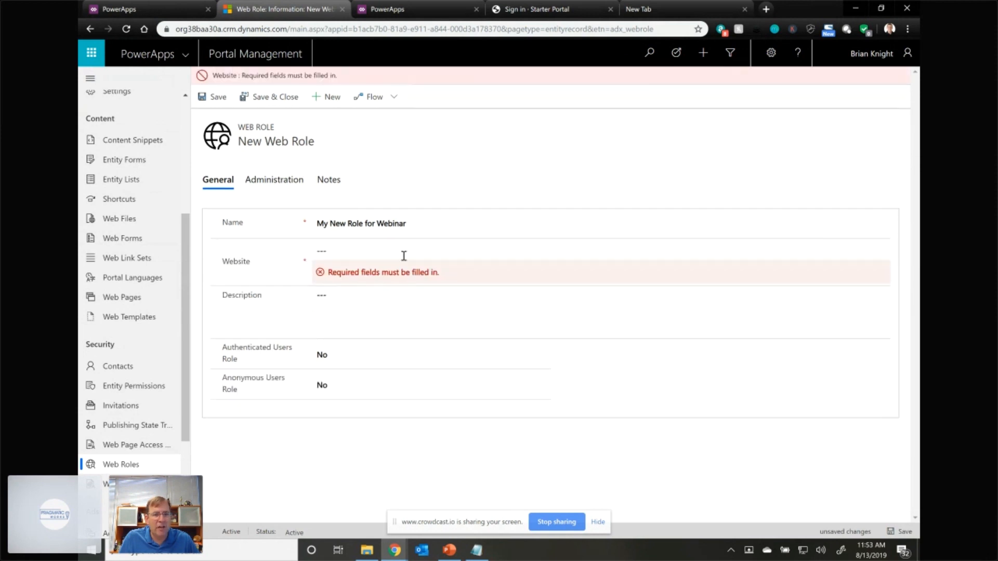
pyautogui.click(391, 252)
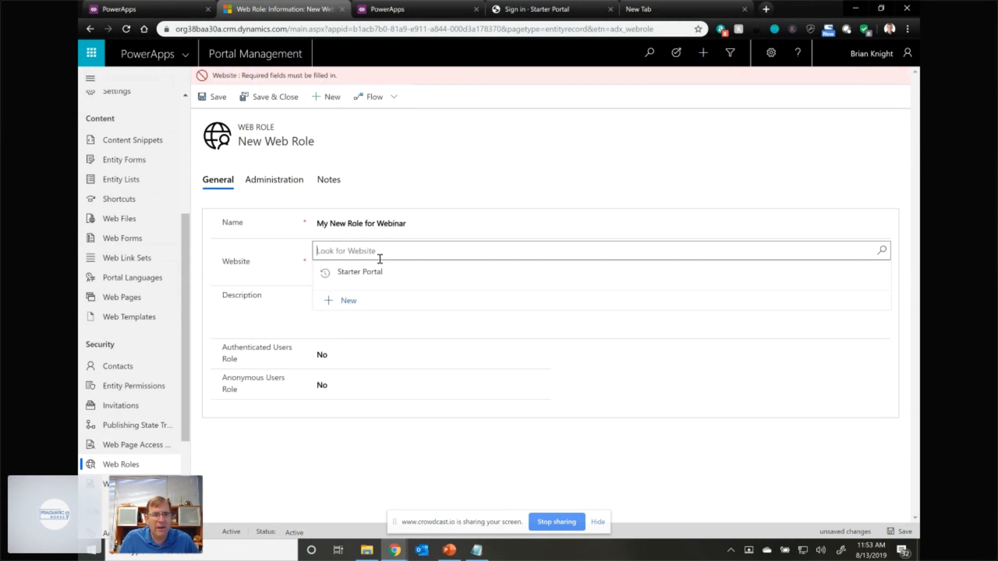
pyautogui.click(364, 272)
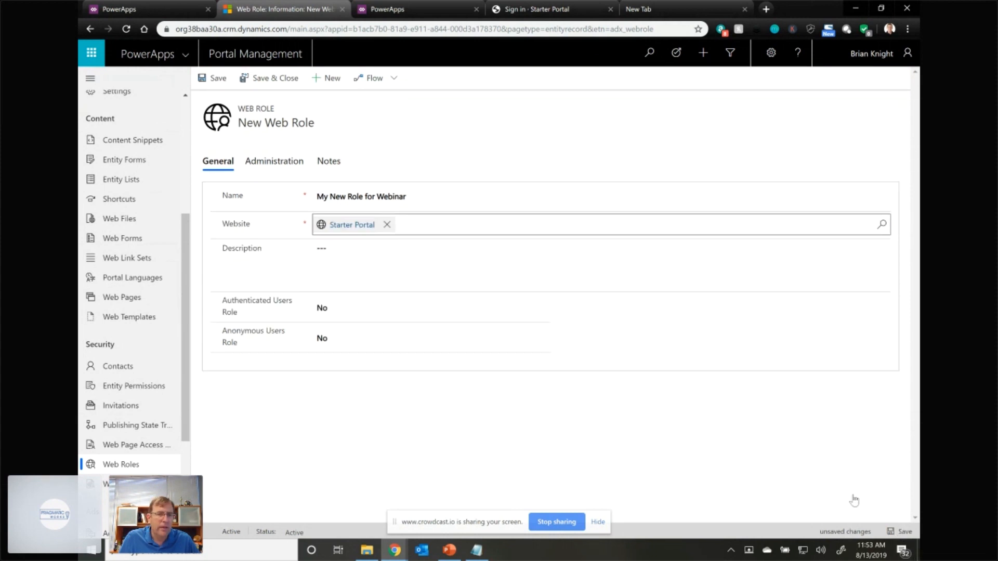
pyautogui.click(900, 532)
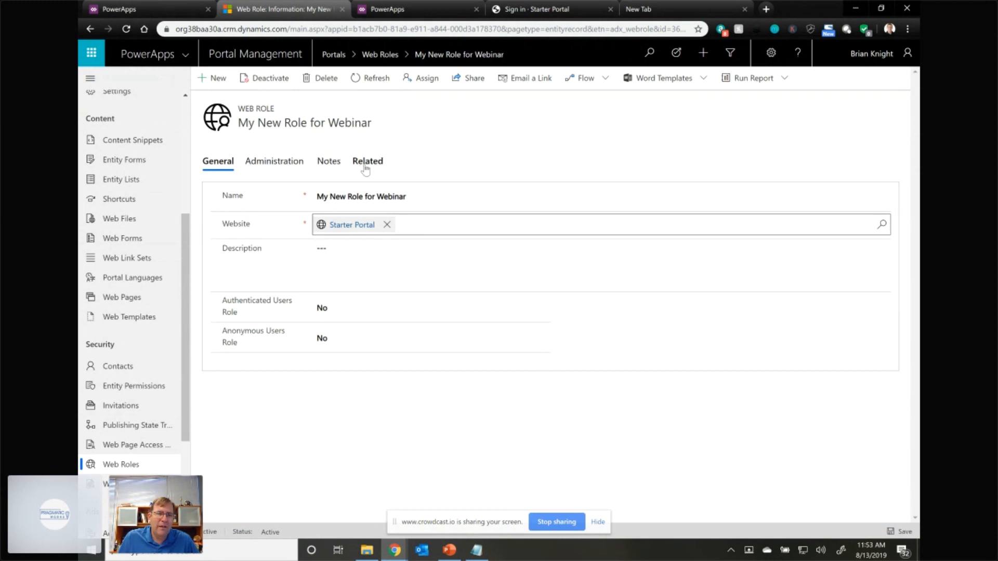
# - Look up the presenter's own user record and add it to the users of the My New Role for Webinar web role
pyautogui.click(366, 162)
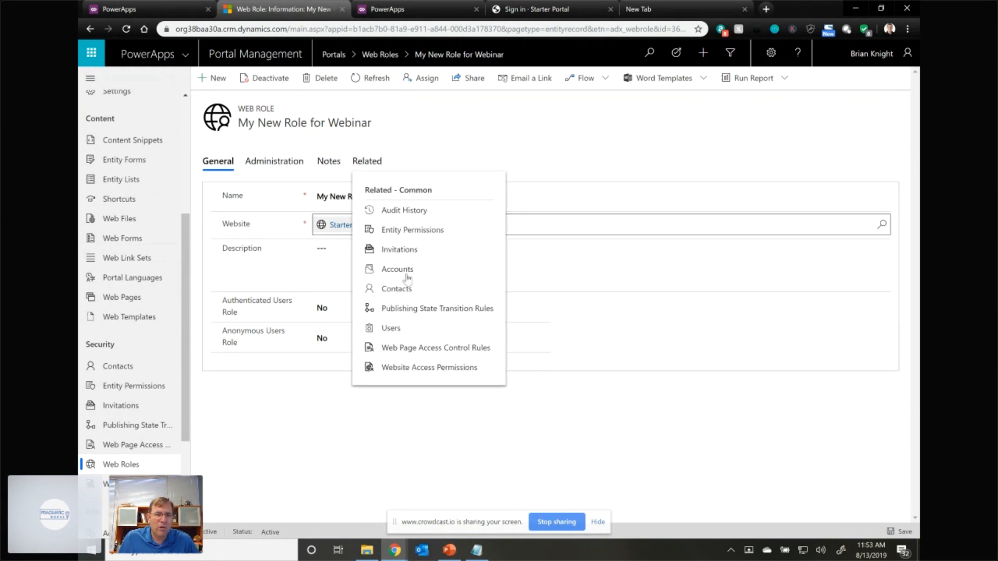
pyautogui.click(401, 329)
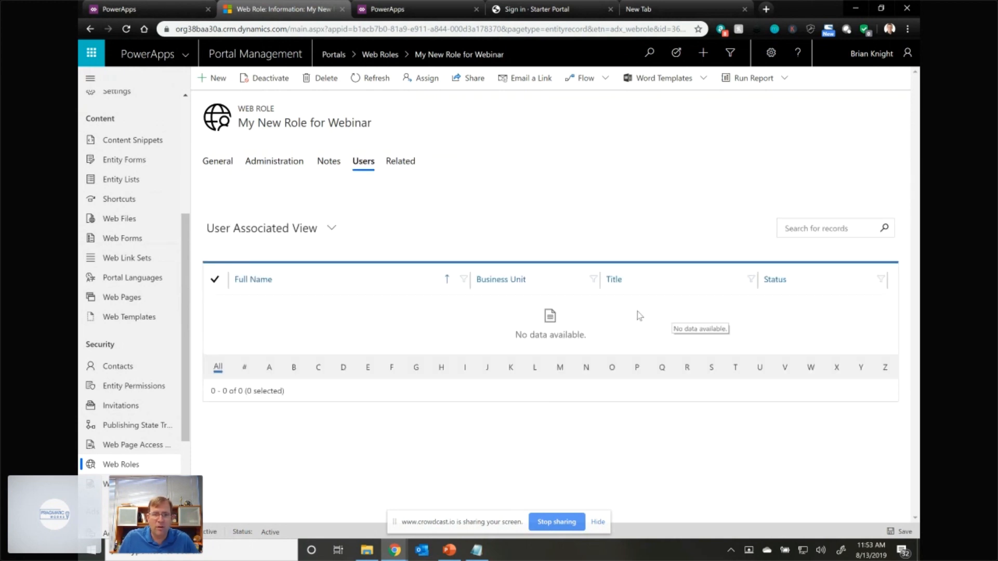
pyautogui.click(271, 196)
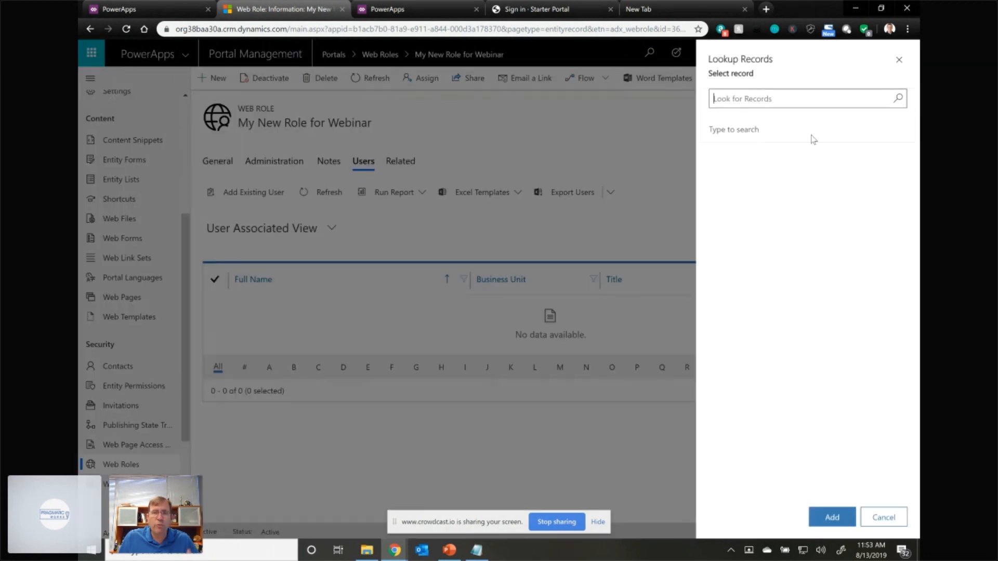
pyautogui.click(785, 103)
pyautogui.write('brian')
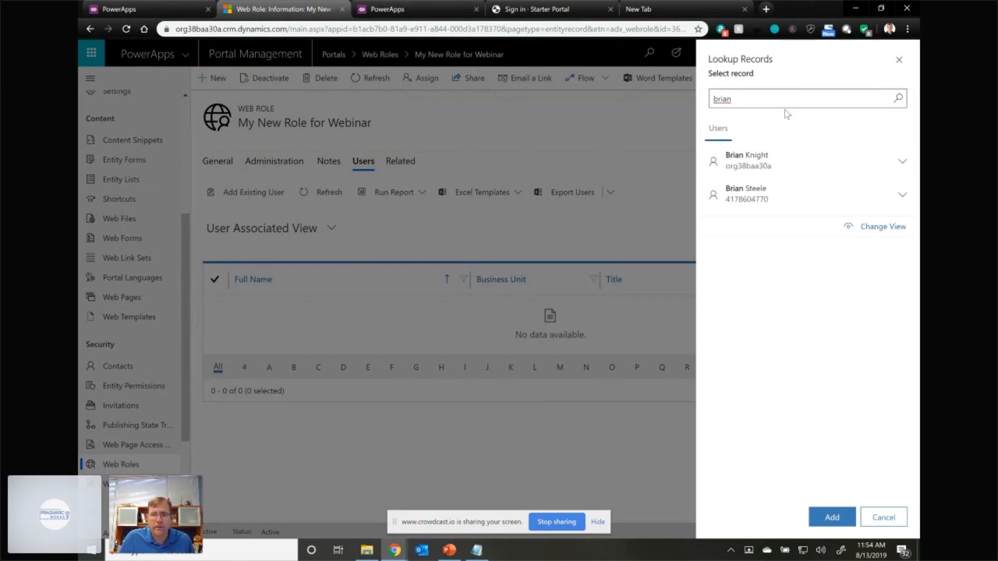
pyautogui.click(773, 166)
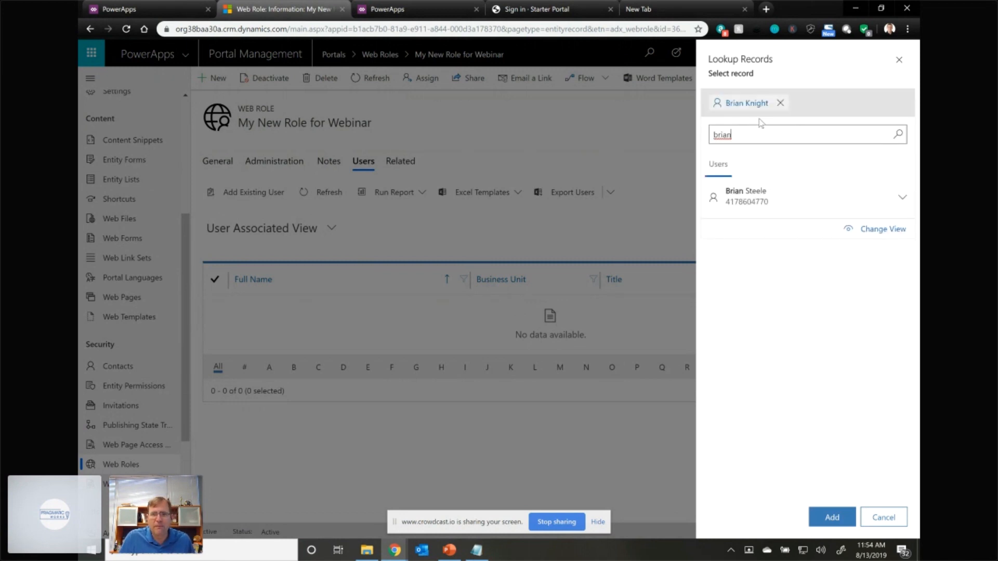
pyautogui.doubleClick(742, 133)
pyautogui.write('jenn')
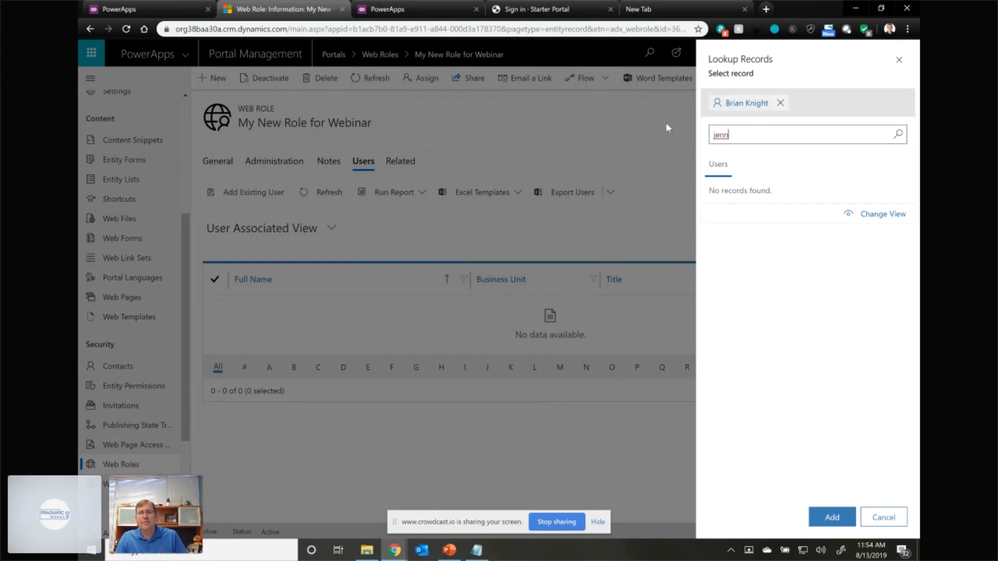
pyautogui.moveTo(729, 134); pyautogui.dragTo(681, 131)
pyautogui.press('BackSpace')
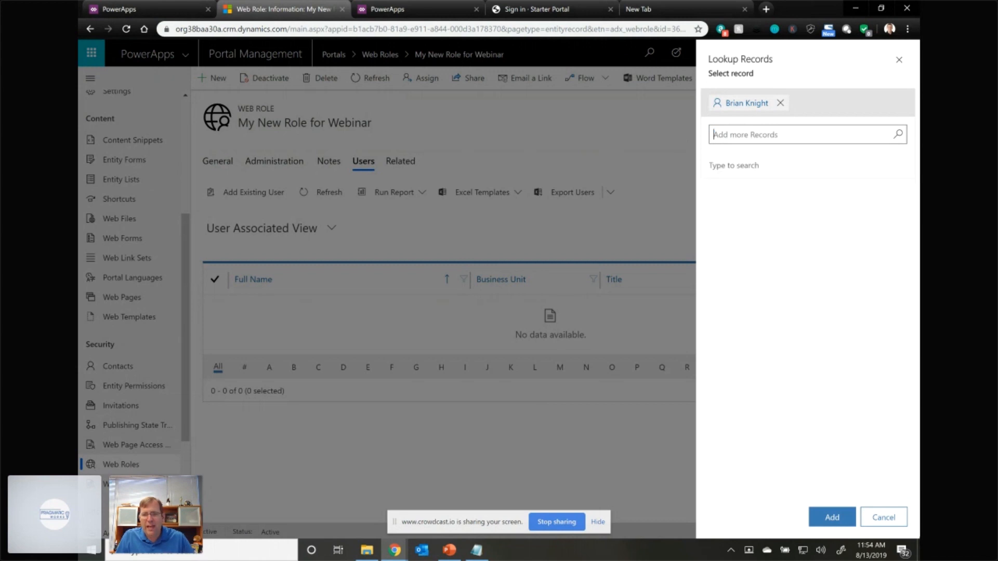
pyautogui.click(842, 518)
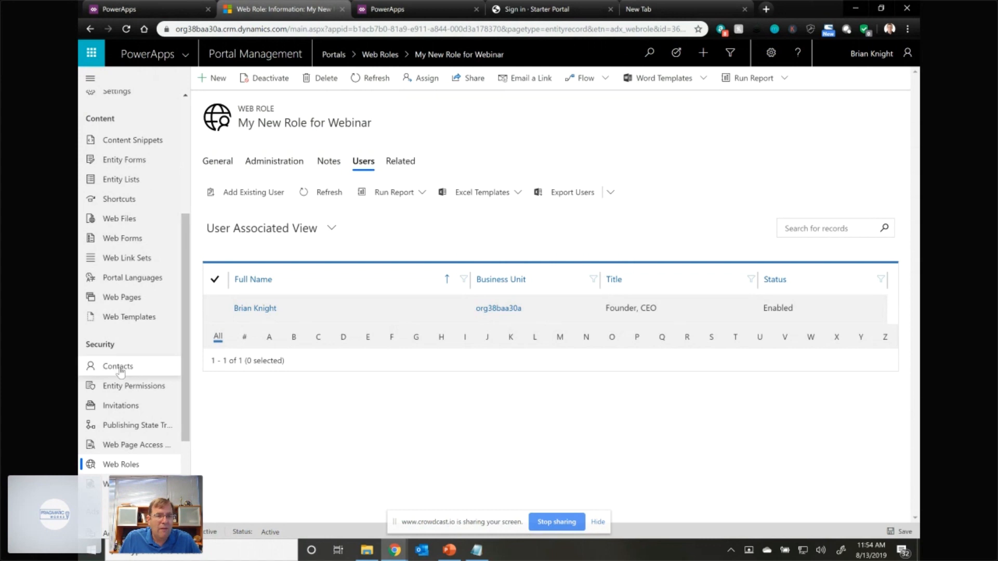
# - Open the New page (1) web page record, review its general settings and show its access control rules
pyautogui.click(122, 304)
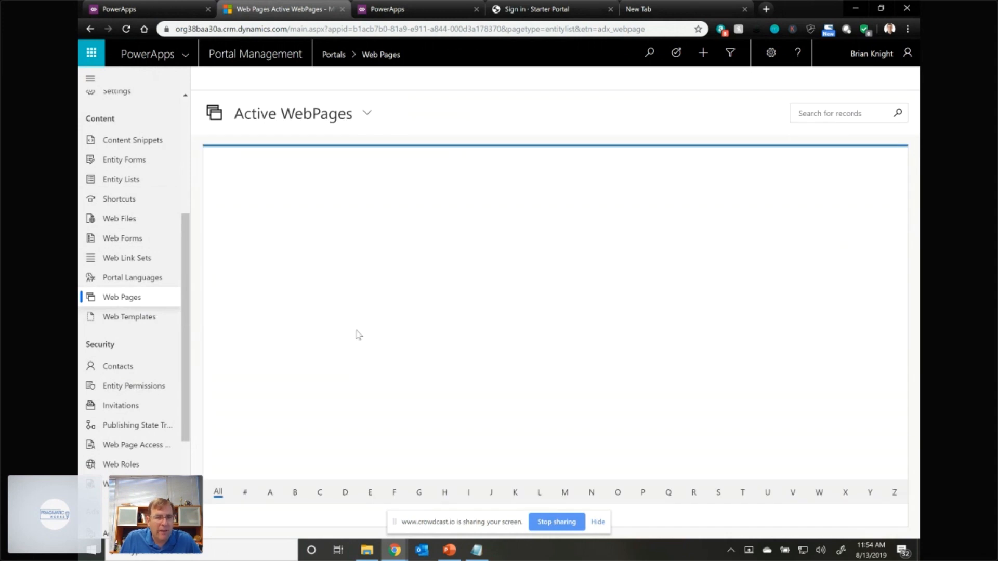
pyautogui.scroll(-2, 260, 362)
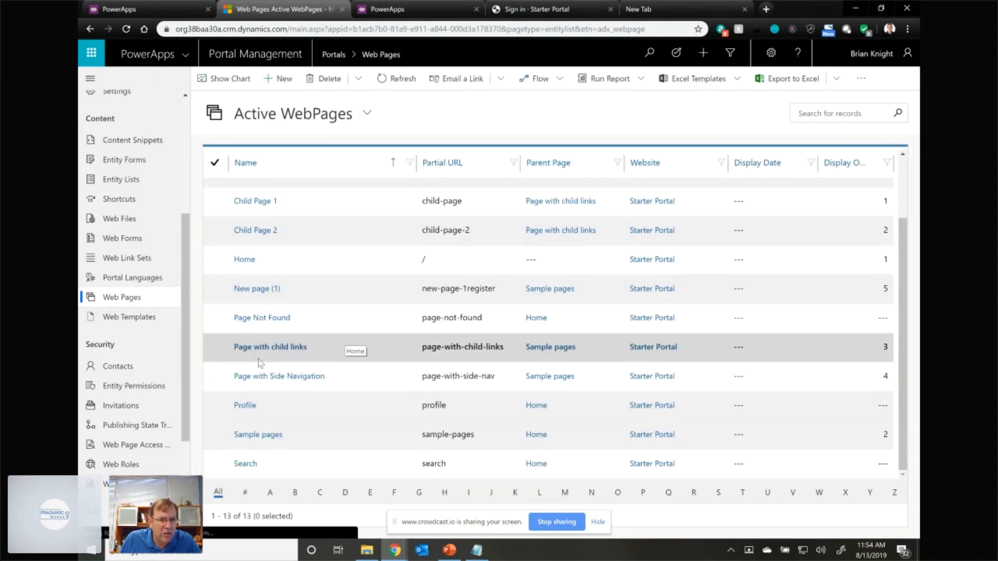
pyautogui.click(263, 290)
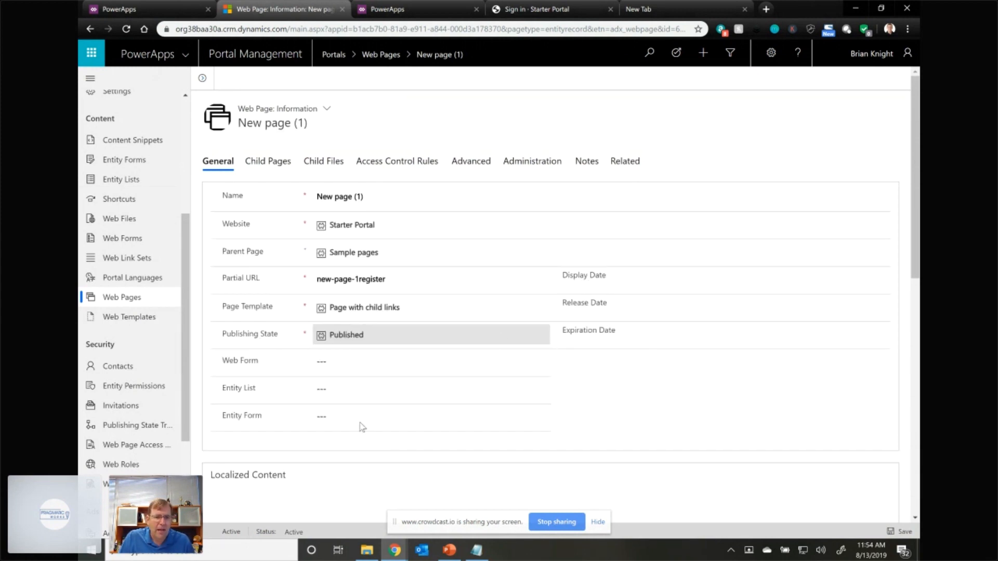
pyautogui.scroll(-1, 353, 434)
pyautogui.scroll(-9, 353, 433)
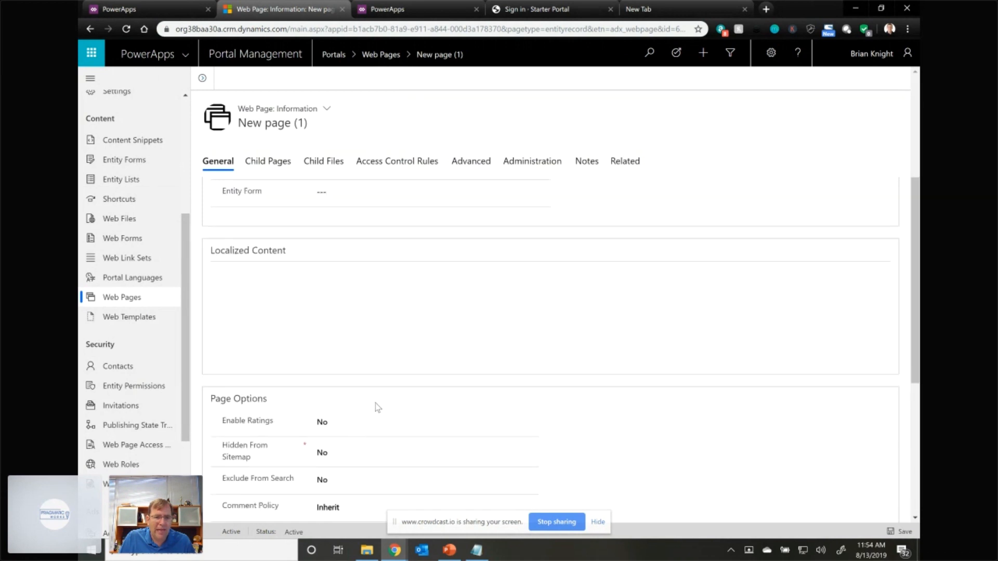
pyautogui.scroll(-1, 382, 407)
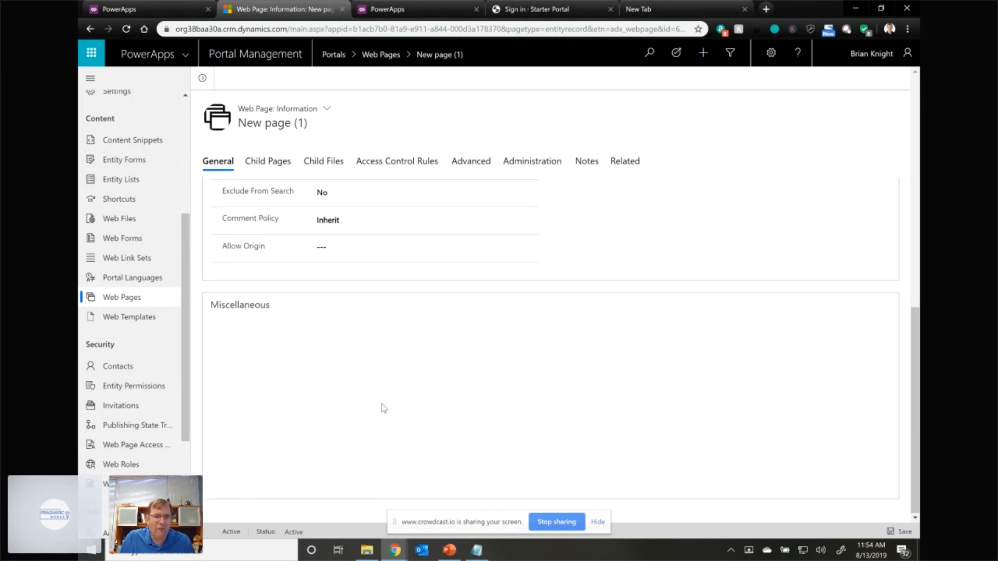
pyautogui.scroll(10, 397, 165)
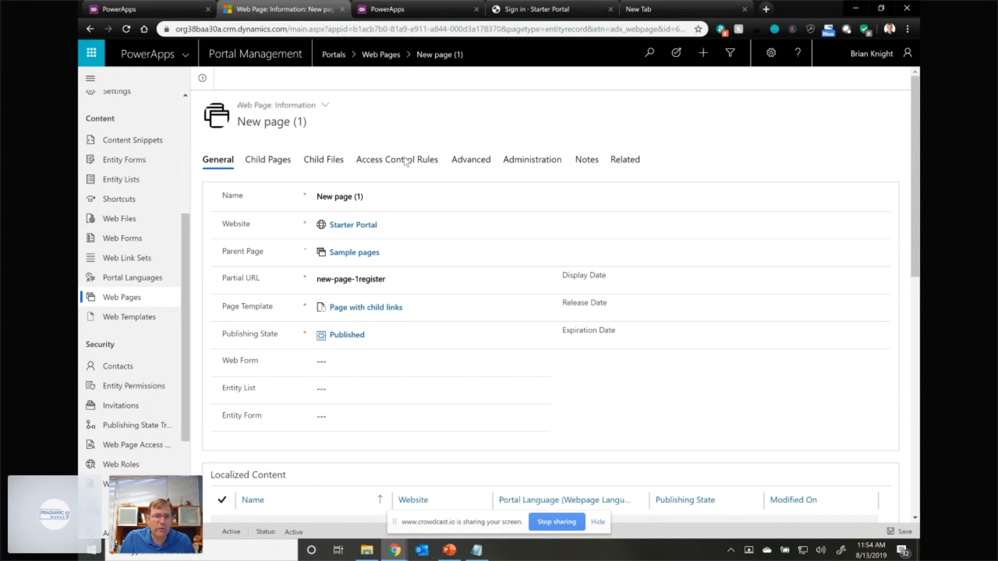
pyautogui.click(406, 161)
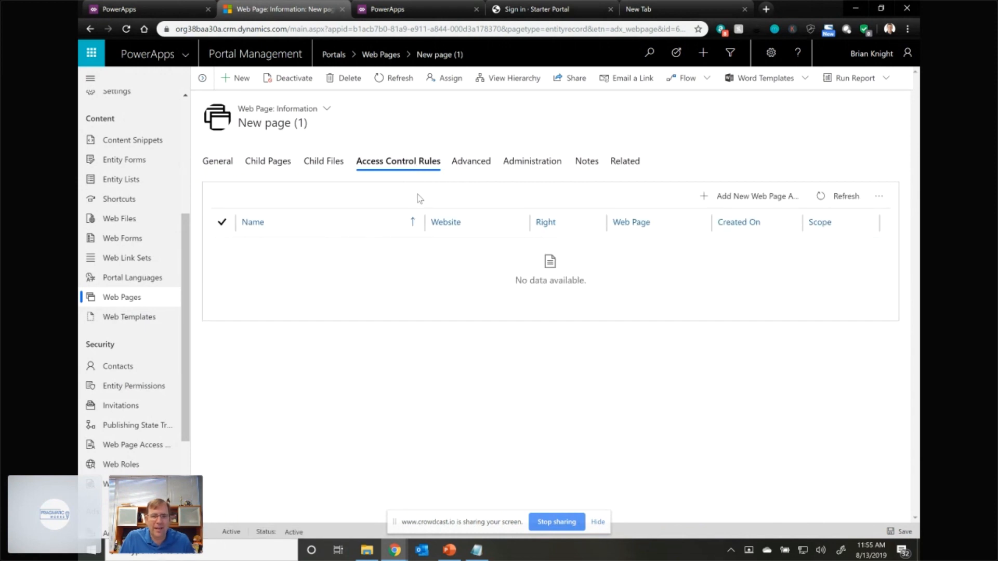
pyautogui.click(626, 166)
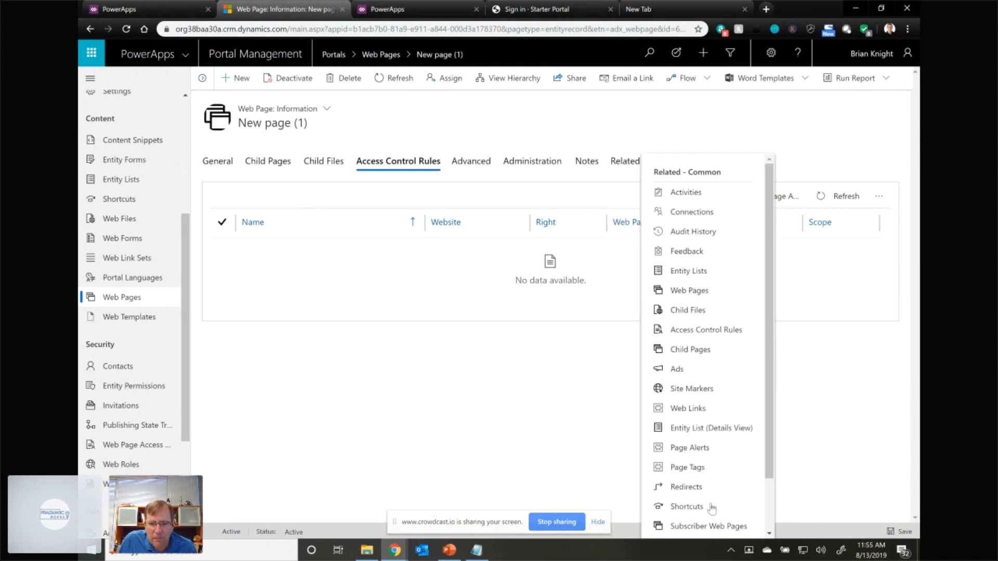
pyautogui.scroll(-2, 708, 489)
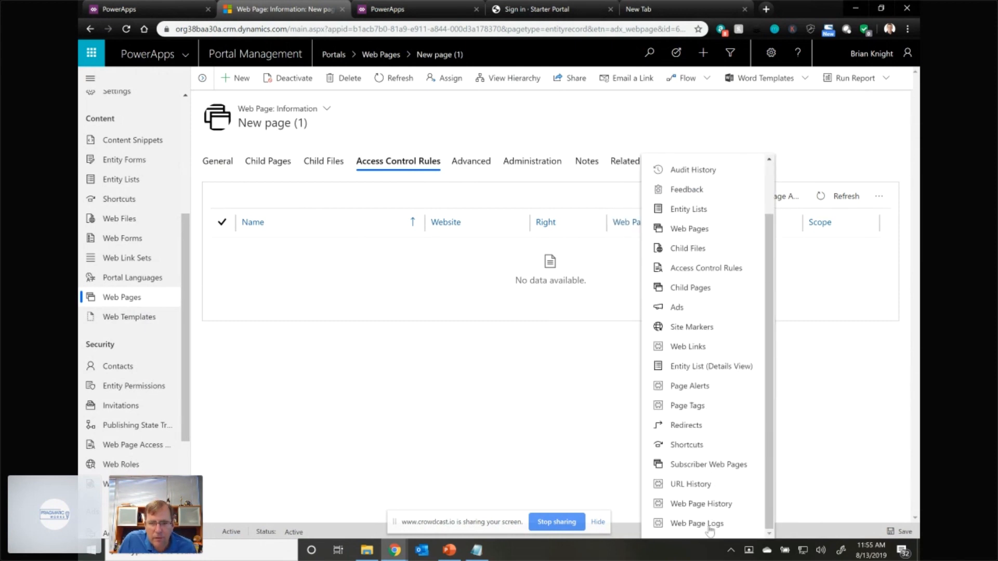
pyautogui.scroll(2, 699, 442)
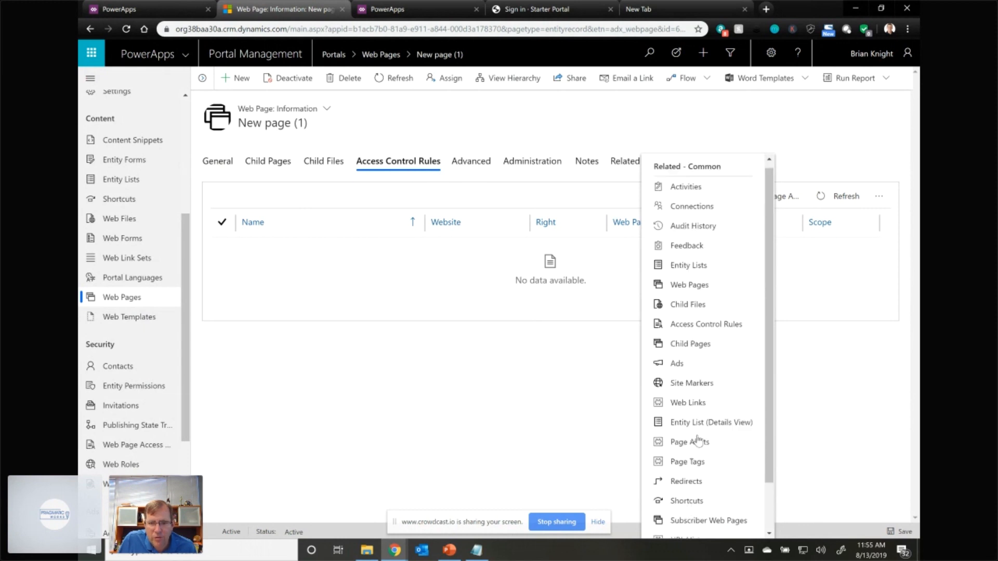
pyautogui.click(554, 372)
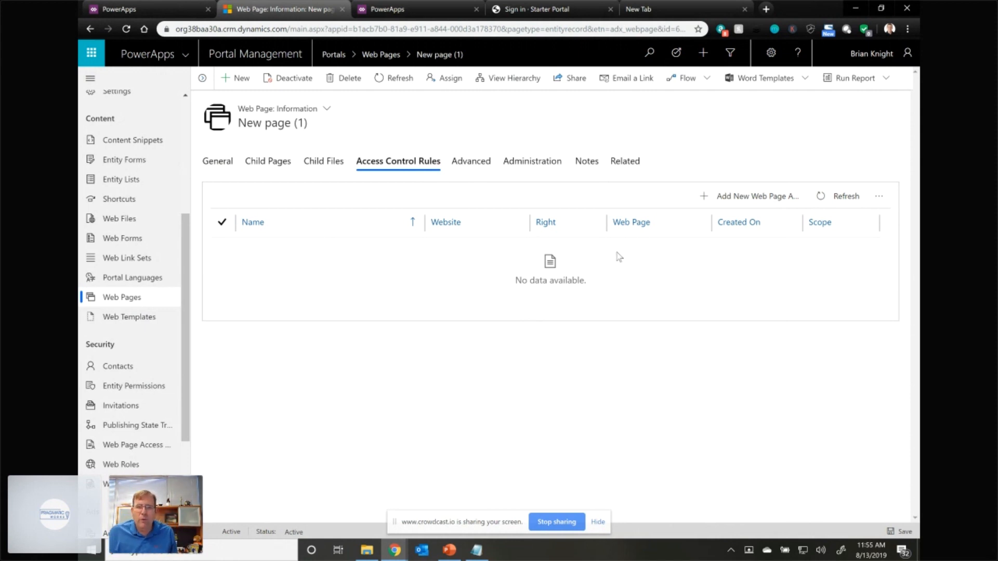
# - Start a web page access control rule for New page (1), named Myh New Rule, on the Starter Portal website
pyautogui.click(760, 198)
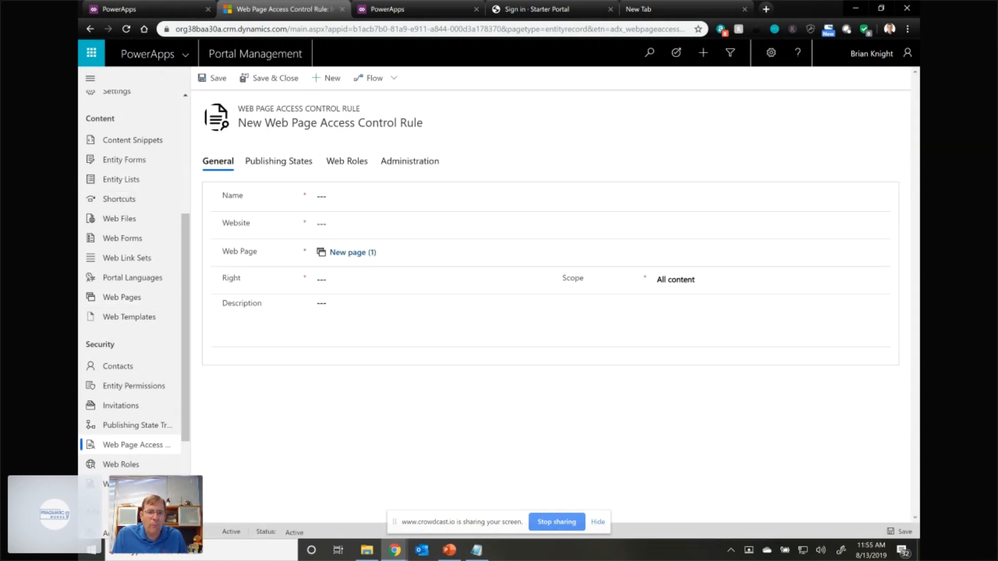
pyautogui.click(353, 197)
pyautogui.write('Myh New Rule')
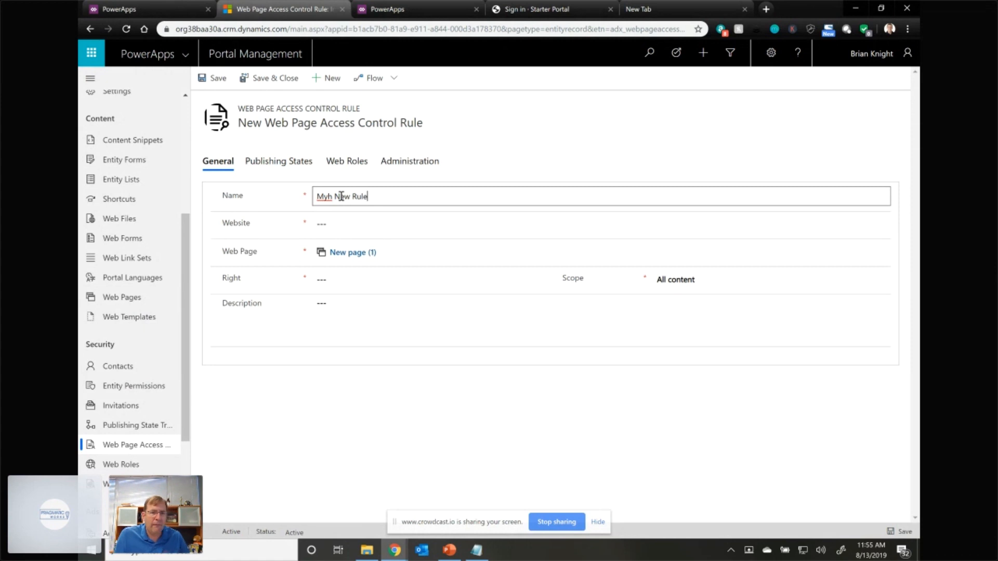
pyautogui.click(333, 220)
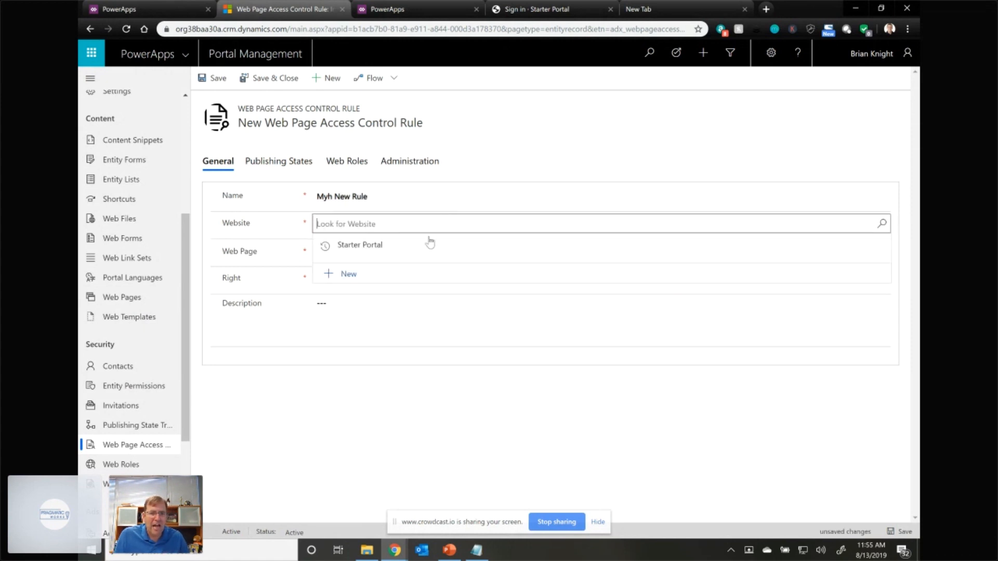
pyautogui.click(365, 245)
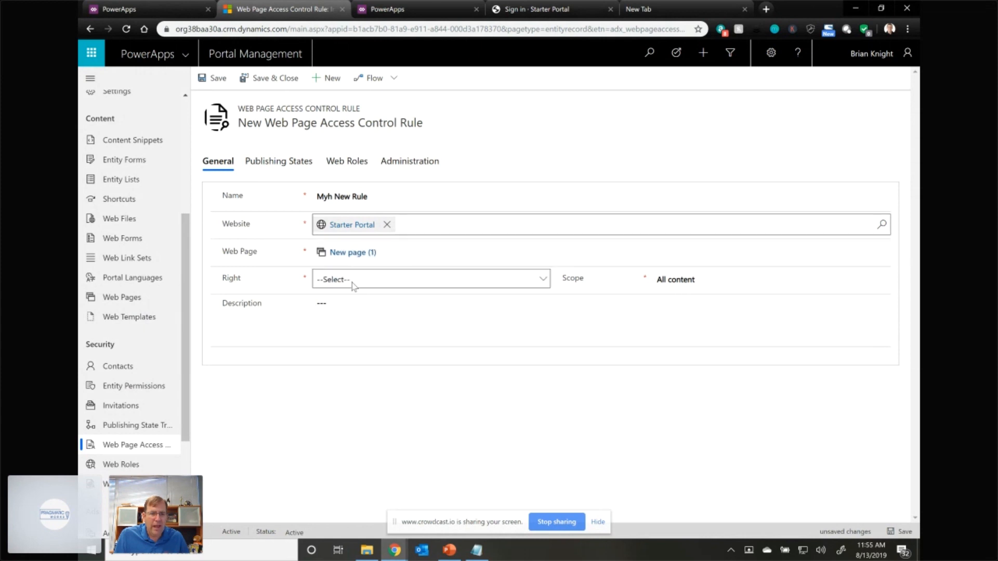
# - Set the access control rule's right to Restrict Read with the scope All content and save the rule
pyautogui.click(353, 285)
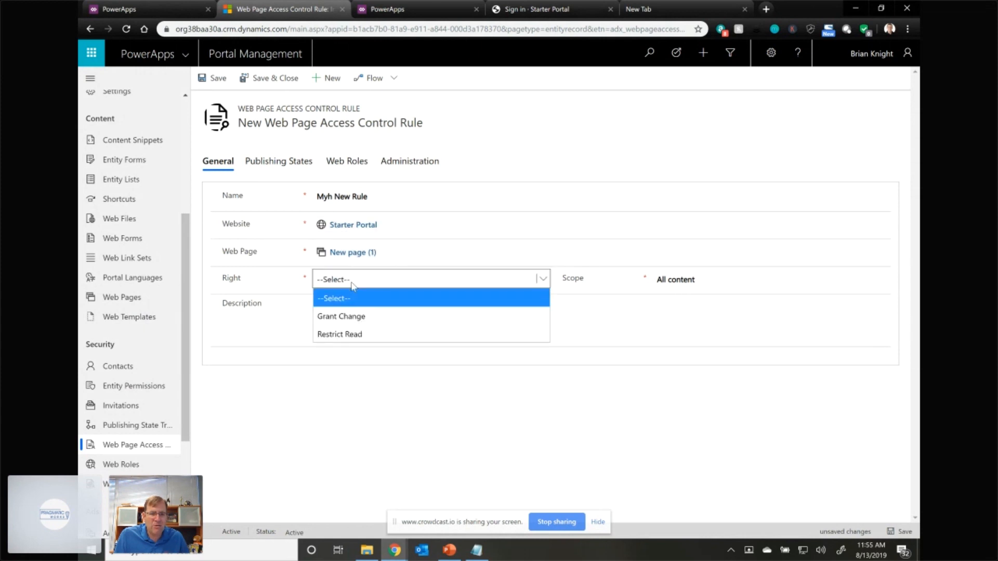
pyautogui.click(354, 334)
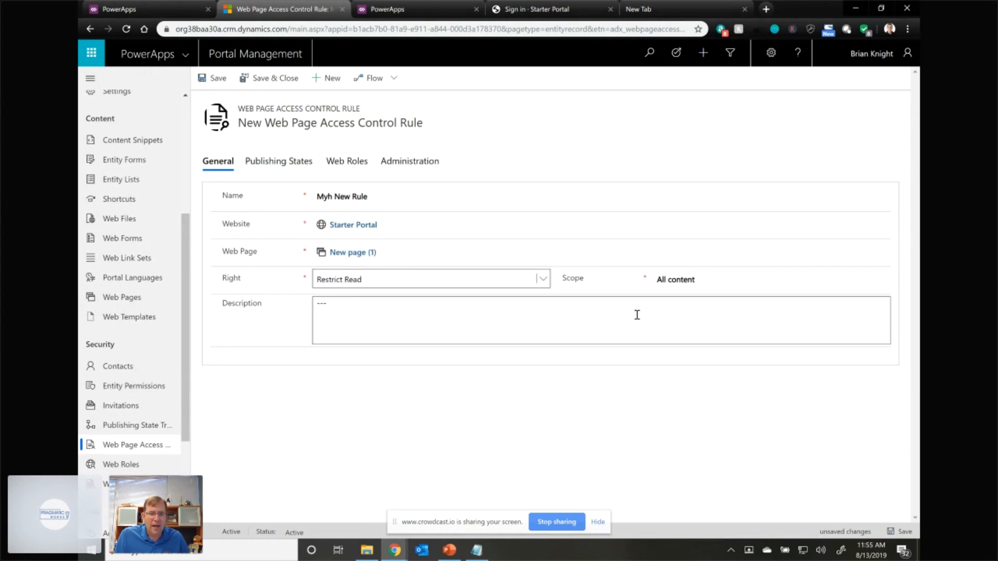
pyautogui.click(691, 279)
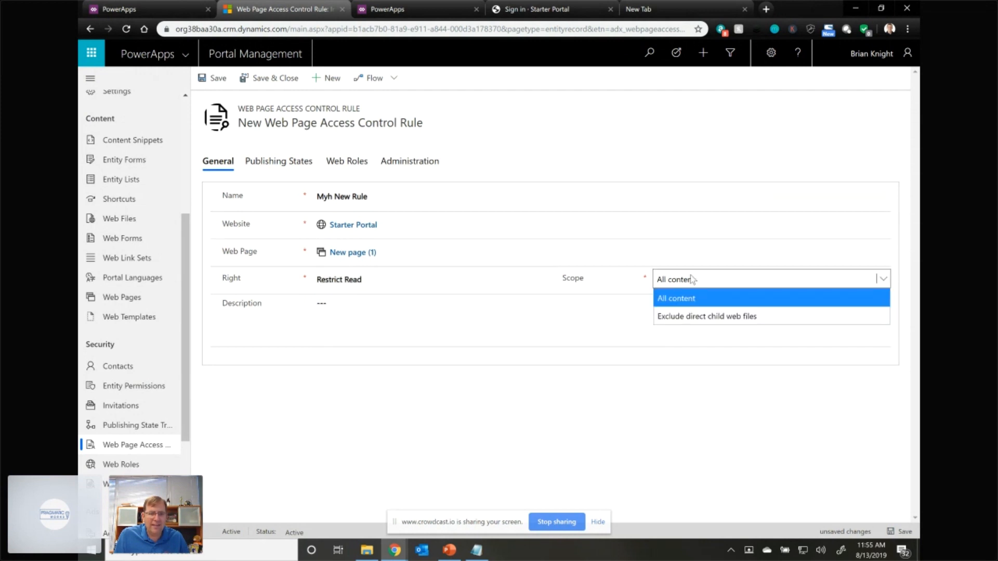
pyautogui.click(687, 298)
pyautogui.click(332, 446)
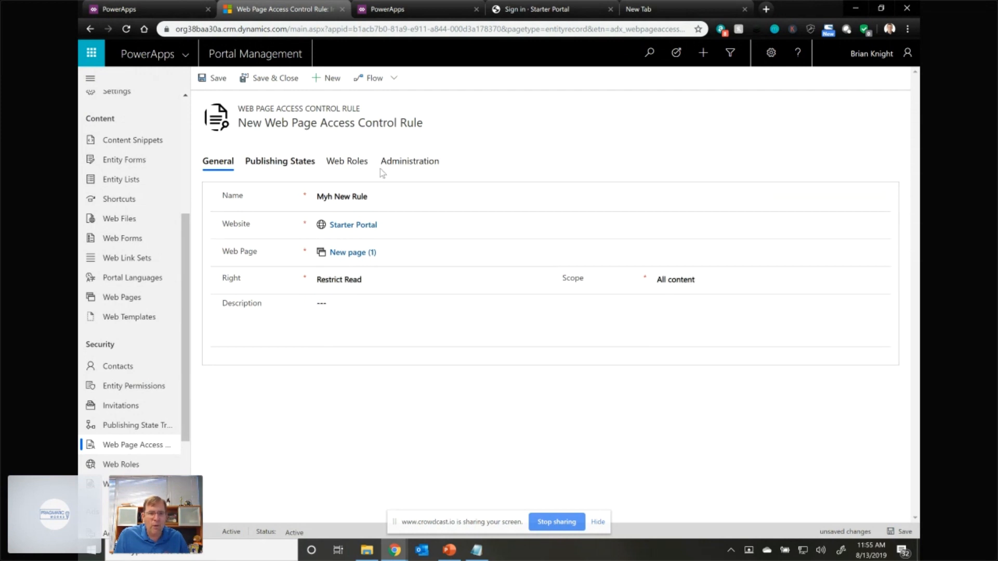
pyautogui.click(345, 166)
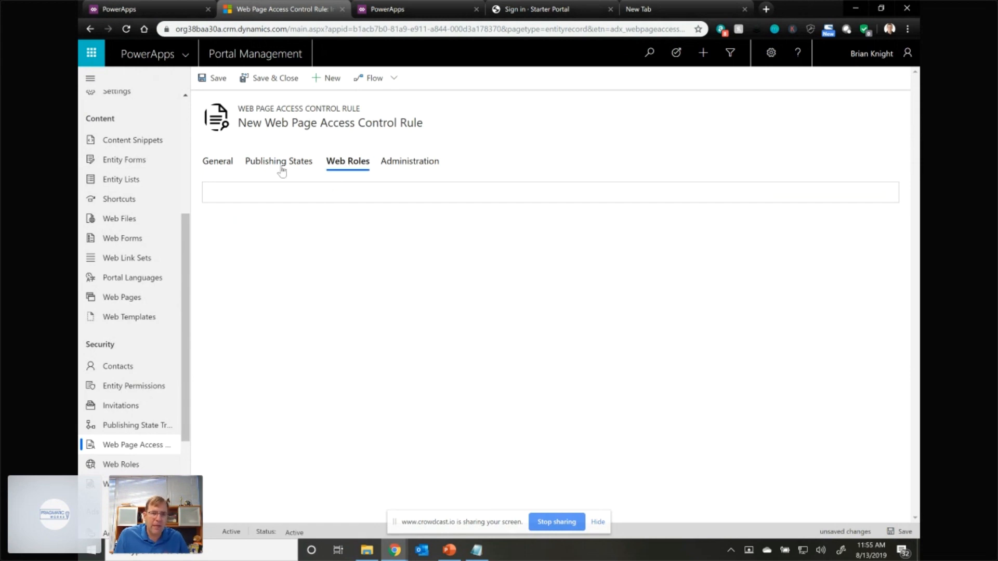
pyautogui.click(210, 80)
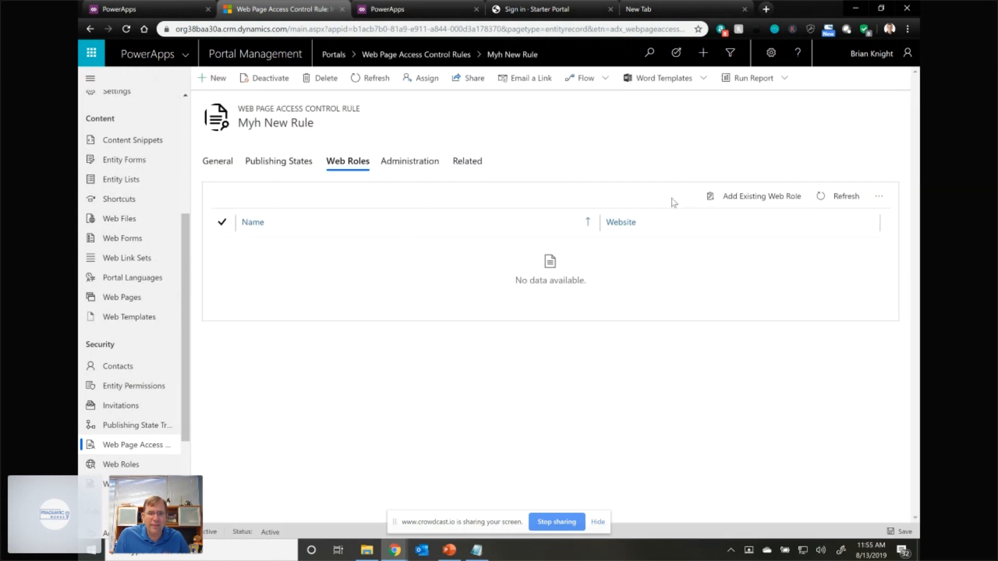
# - Add the existing web role My New Role for Webinar to the saved access control rule
pyautogui.click(735, 200)
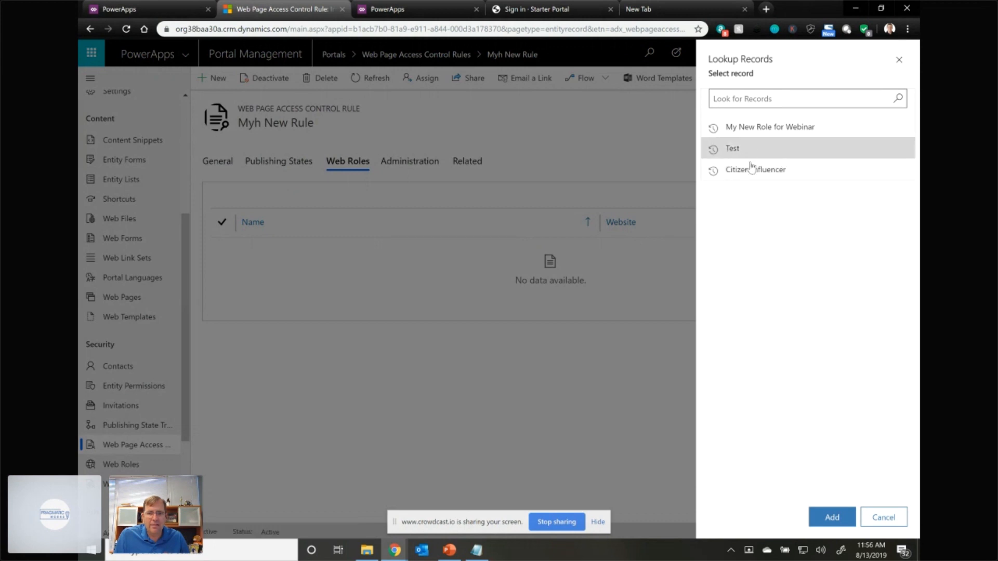
pyautogui.click(784, 128)
pyautogui.click(831, 517)
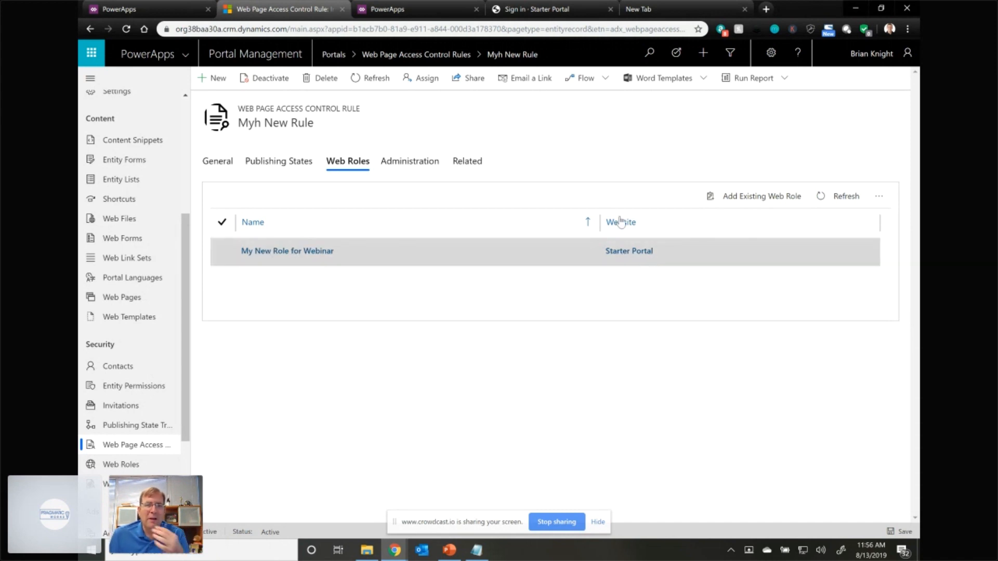
# - Switch to the Pawnee portal site and open New page under Sample pages to test the access restriction
pyautogui.click(524, 7)
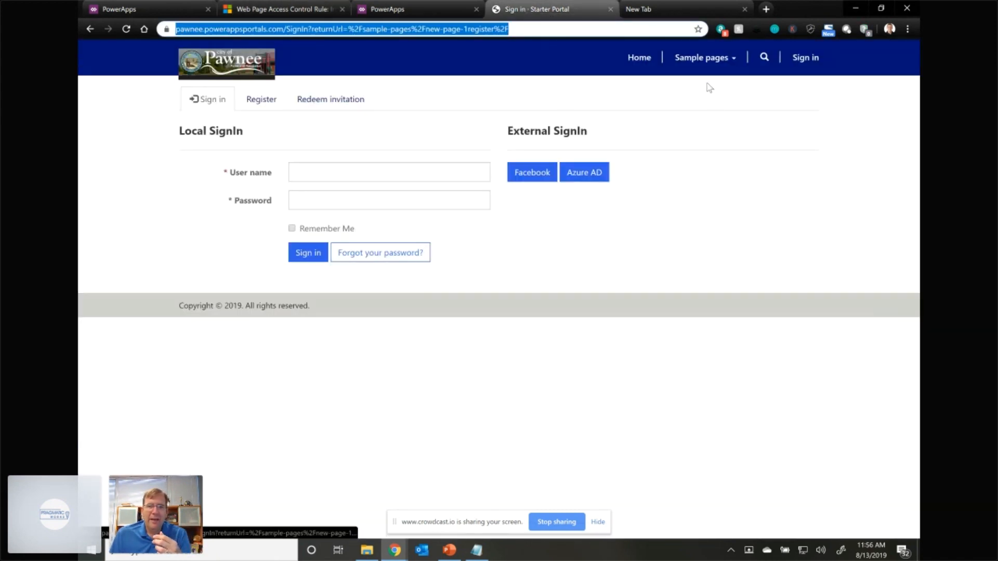
pyautogui.click(722, 59)
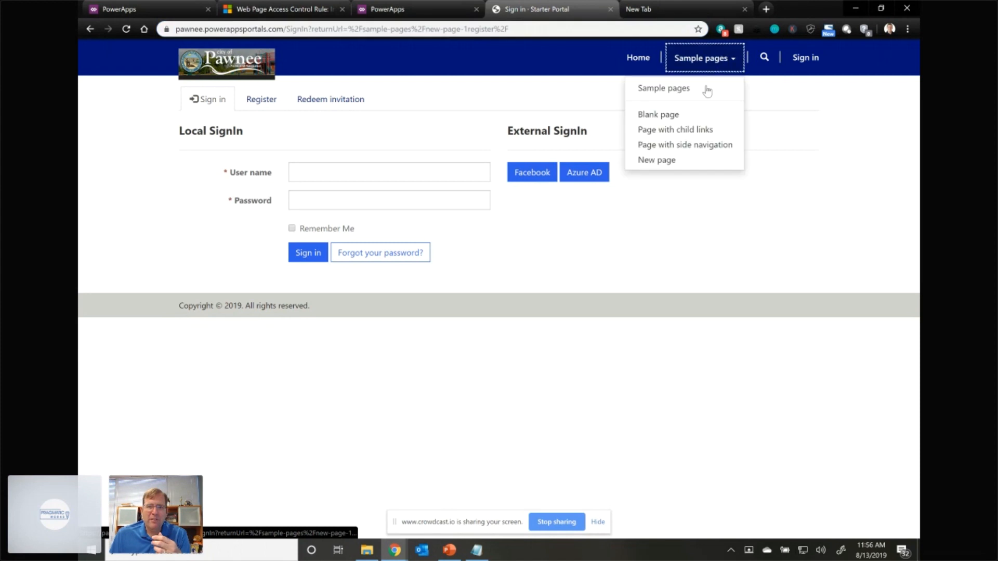
pyautogui.click(669, 160)
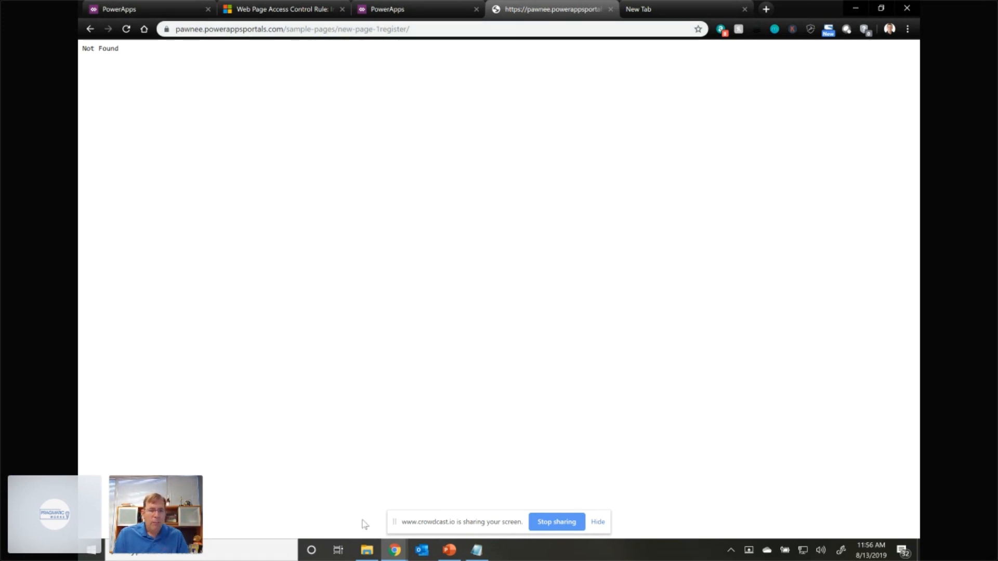
# - Switch to PowerPoint and start the slide show
pyautogui.click(448, 552)
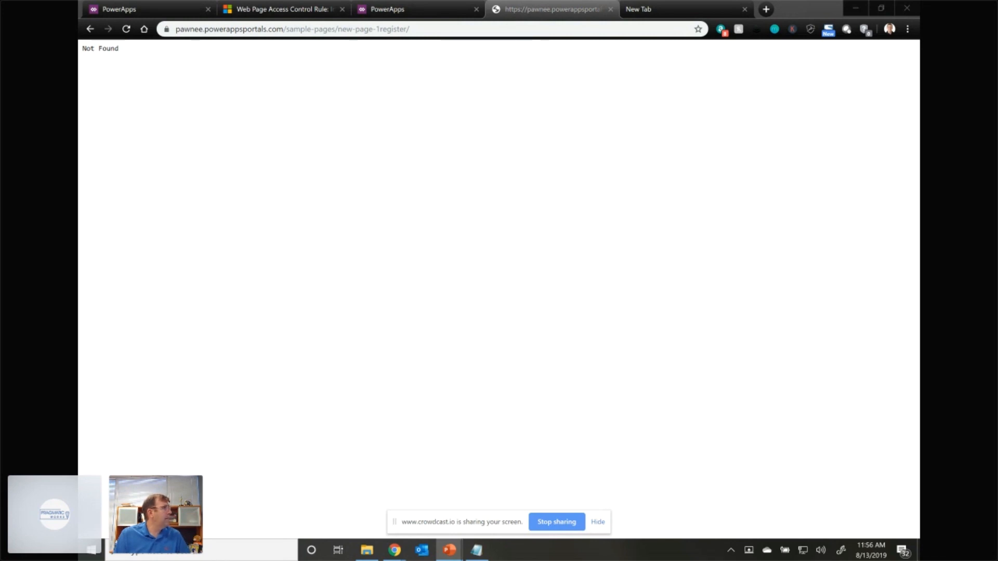
pyautogui.press('F5')
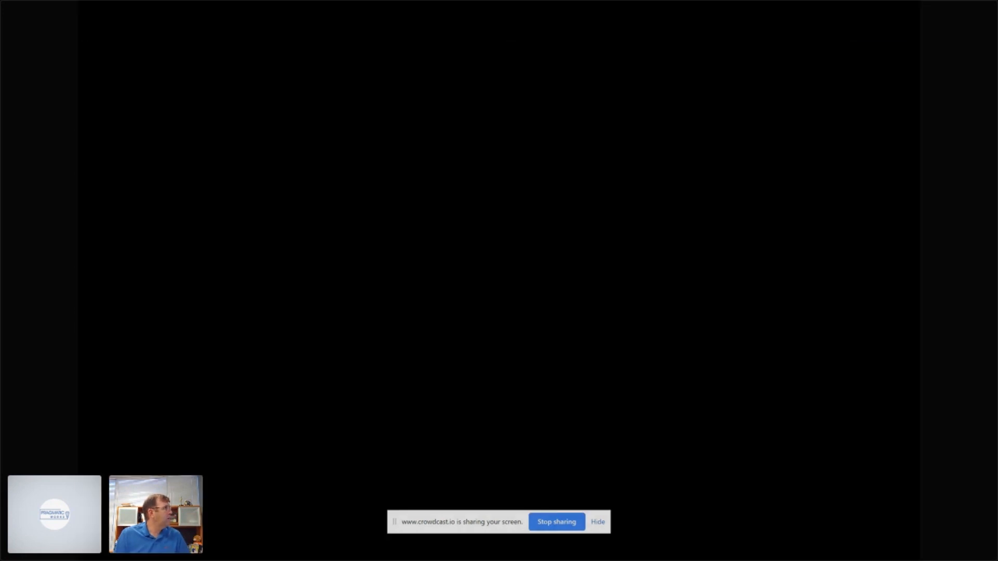